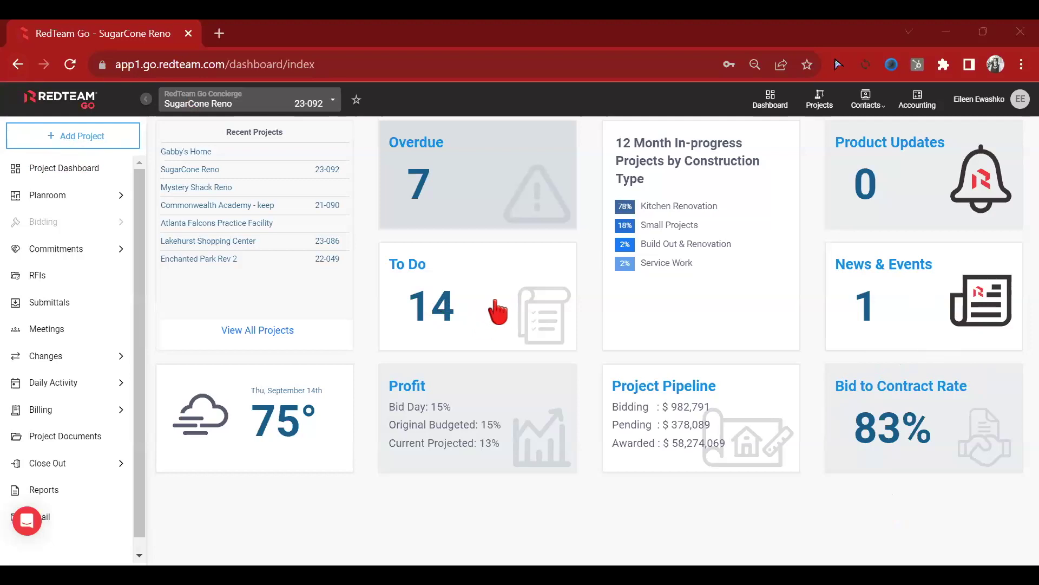
- Open the projects list and view the actions available for the SugarCone Reno project
click(821, 106)
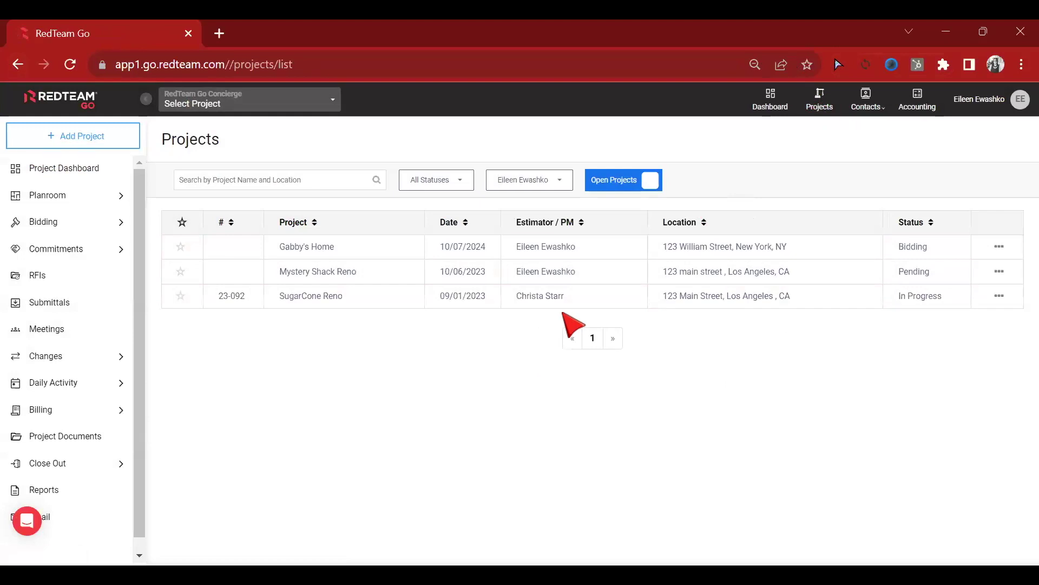
click(999, 296)
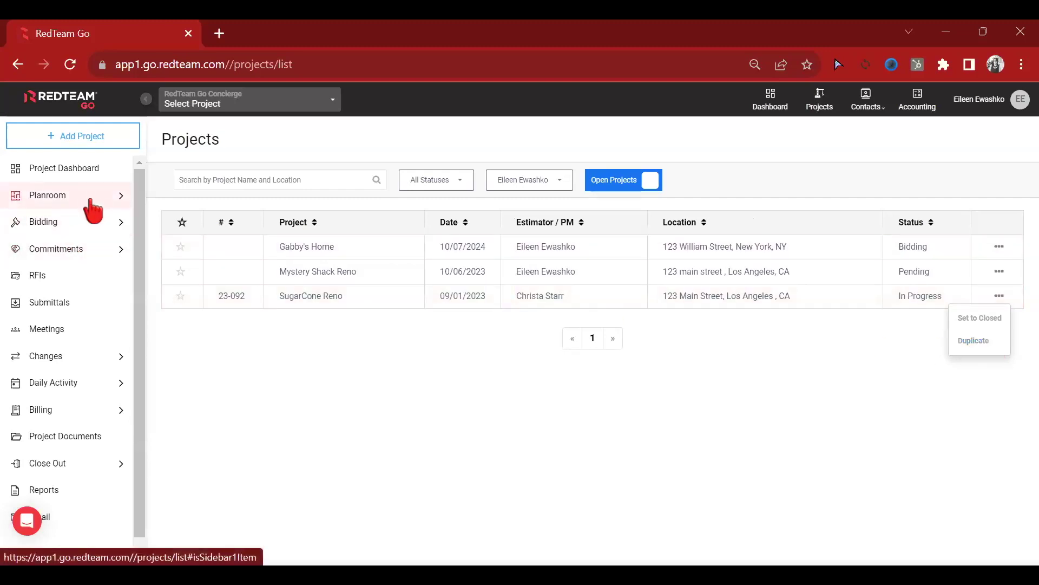
click(1014, 518)
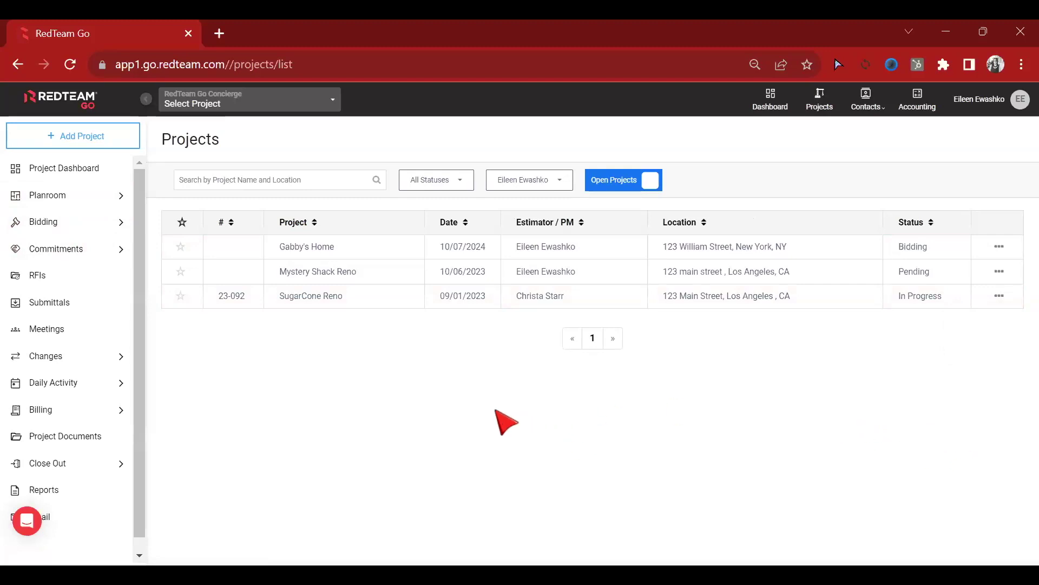
- Start a new project and name it The Bronze Renovation
click(57, 137)
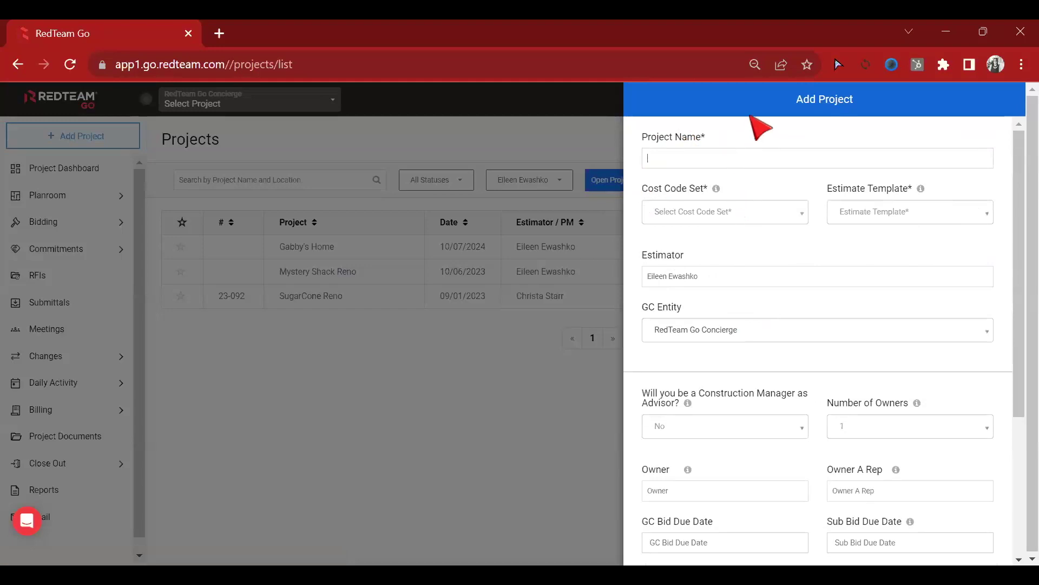
text(The Bronze rfeno)
key(BackSpace)
key(BackSpace)
key(BackSpace)
text(REn)
key(BackSpace)
key(BackSpace)
text(enovation)
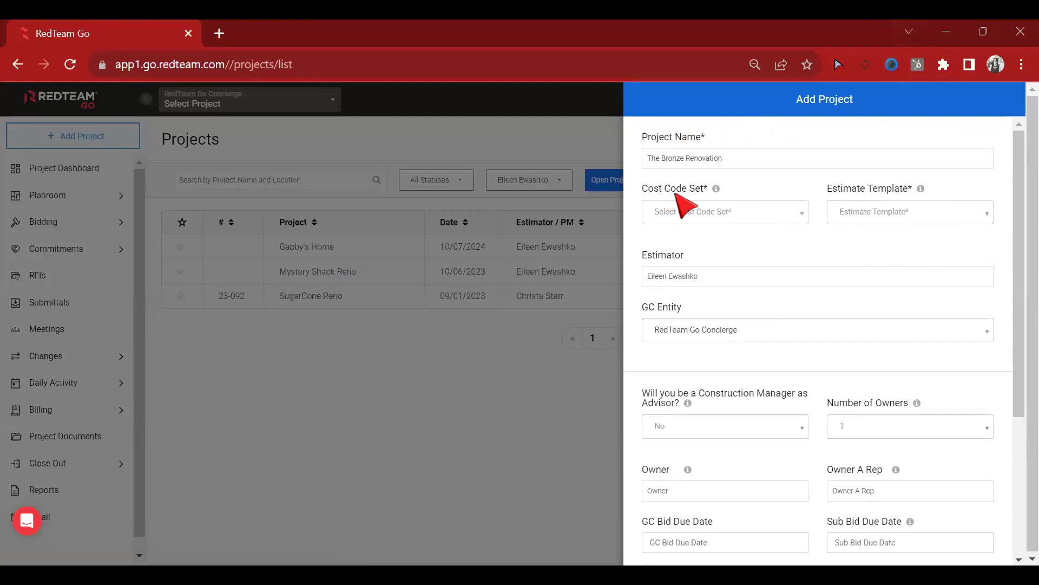
- Set the project's cost code set to 16 and its estimate template to Build Out & Renovation
click(739, 230)
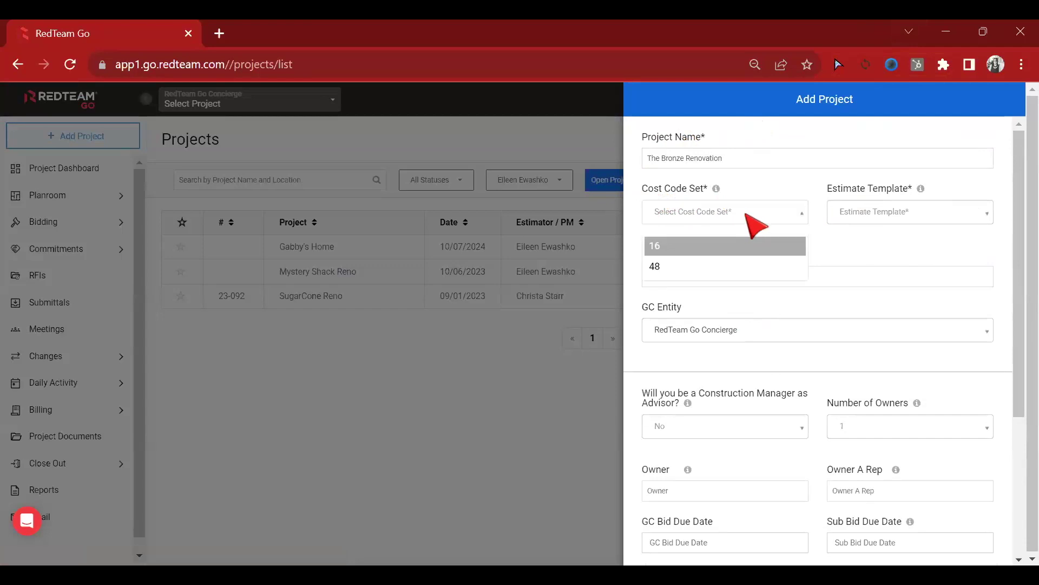
click(689, 250)
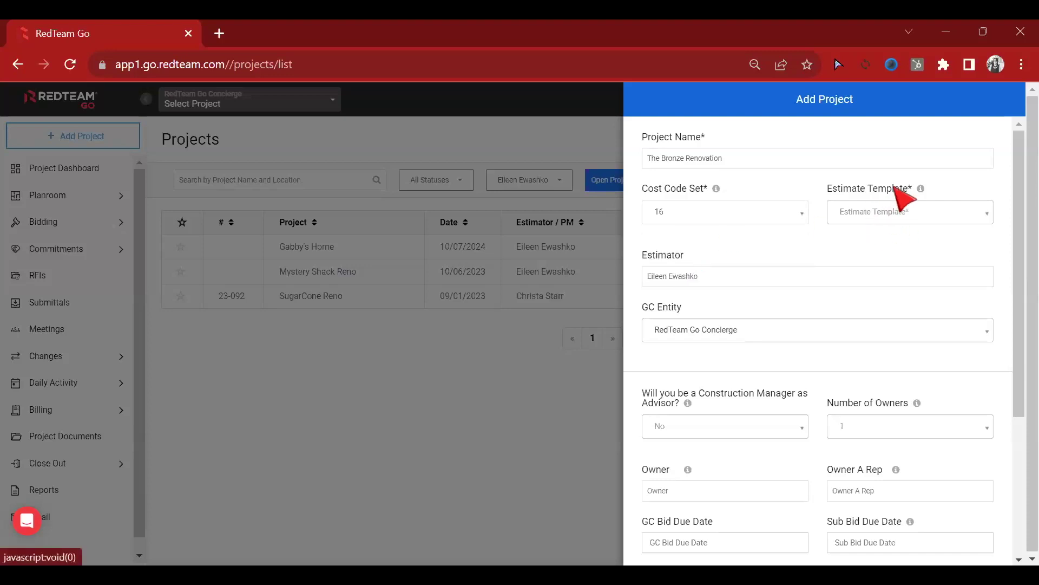
click(883, 225)
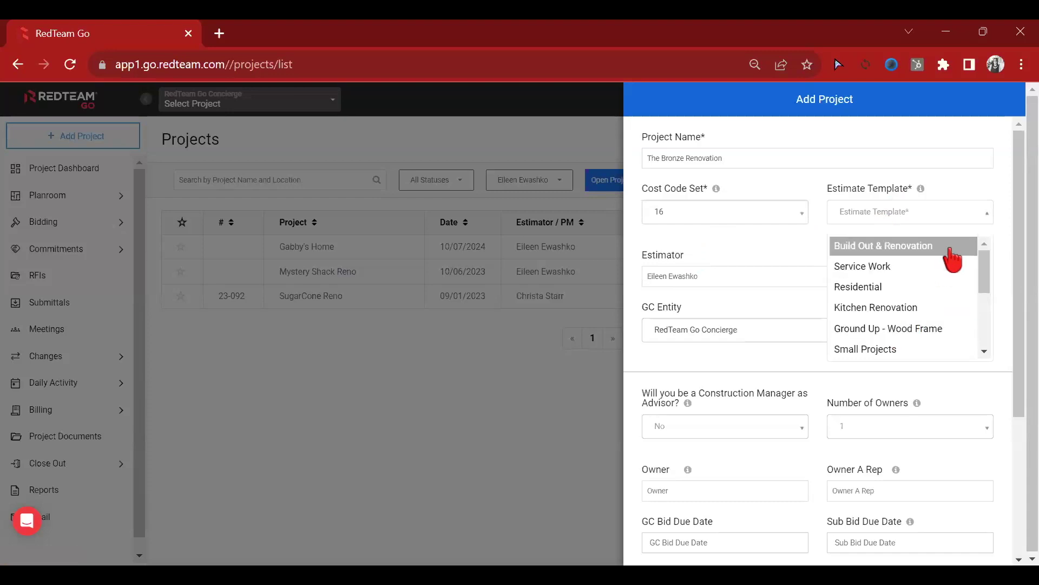
click(920, 249)
- Choose RedTeam Go Concierge as the GC entity and check the options for the number of owners
click(742, 277)
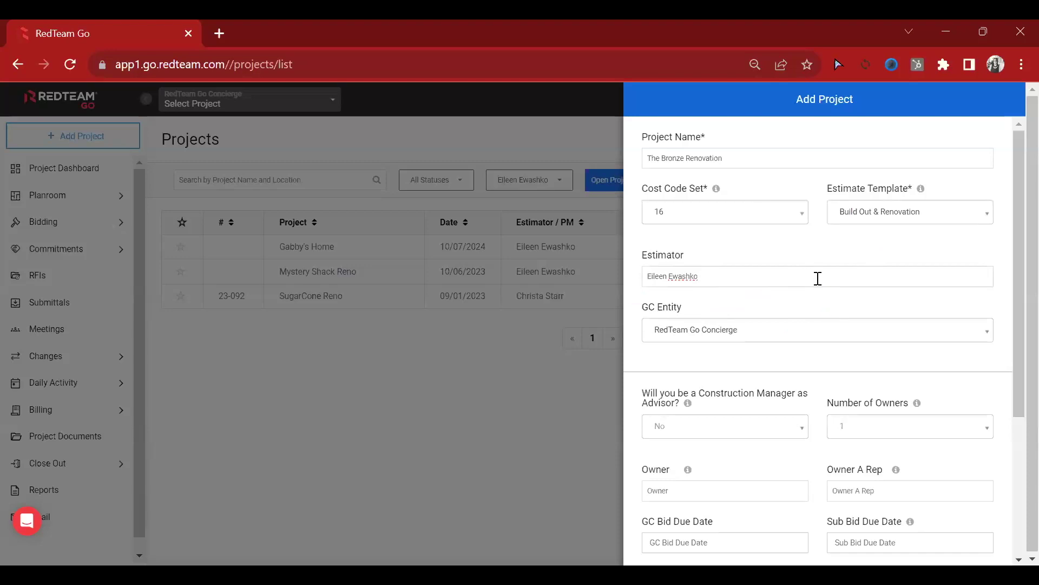
scroll(765, 329, down, 2)
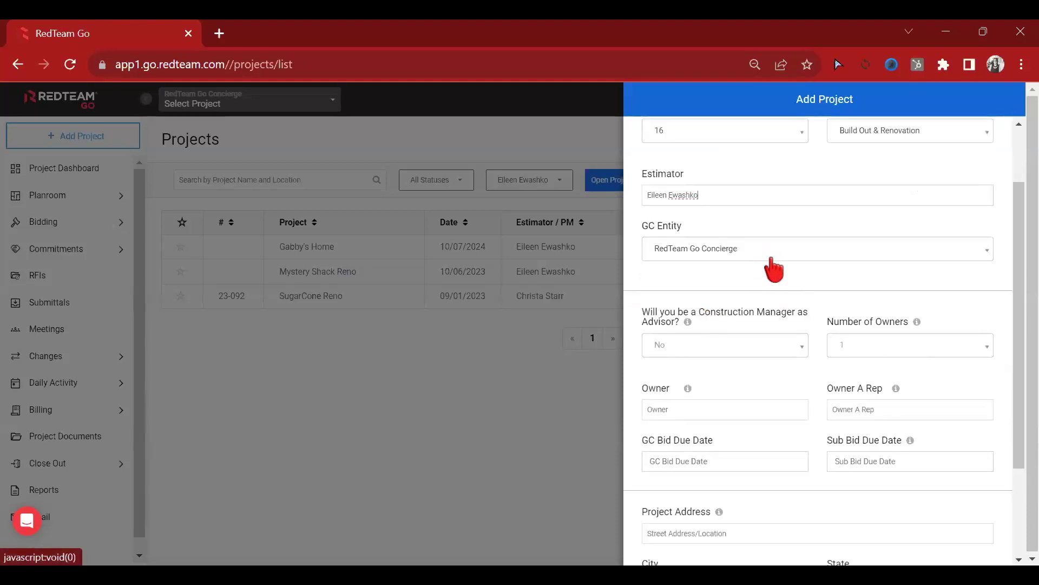
click(817, 256)
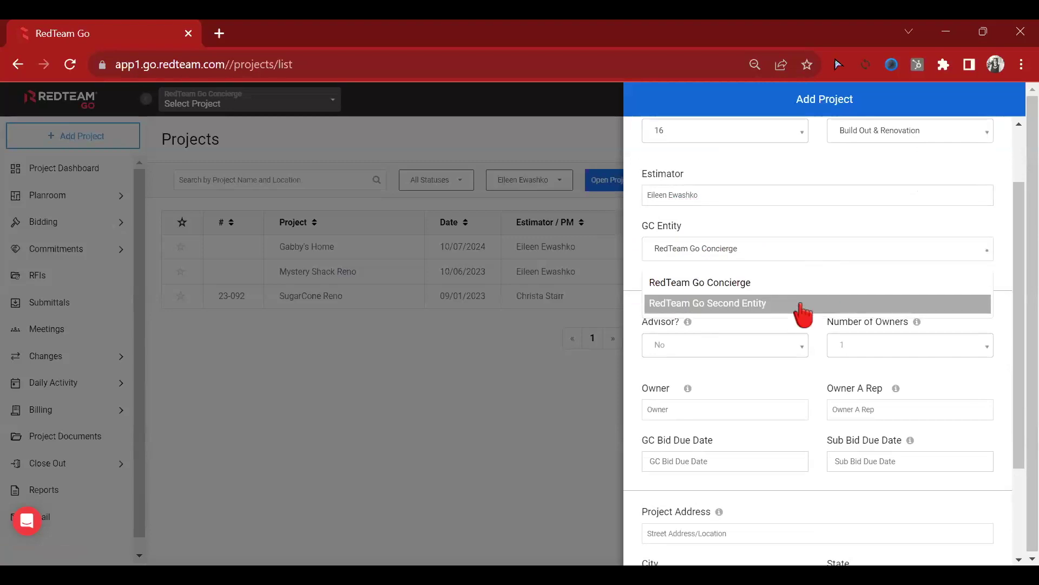
click(765, 283)
scroll(769, 244, down, 2)
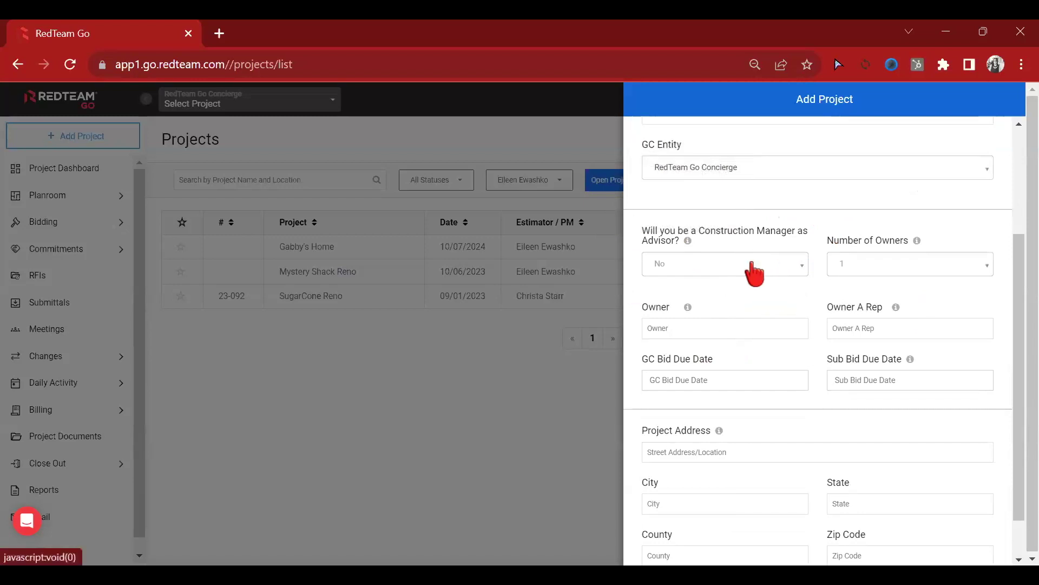
click(903, 270)
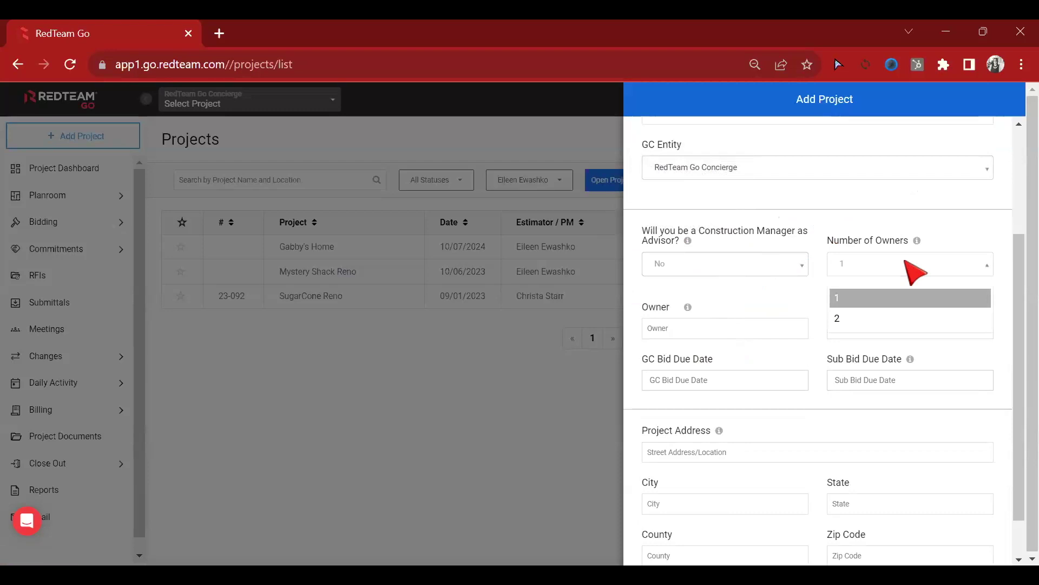
click(904, 263)
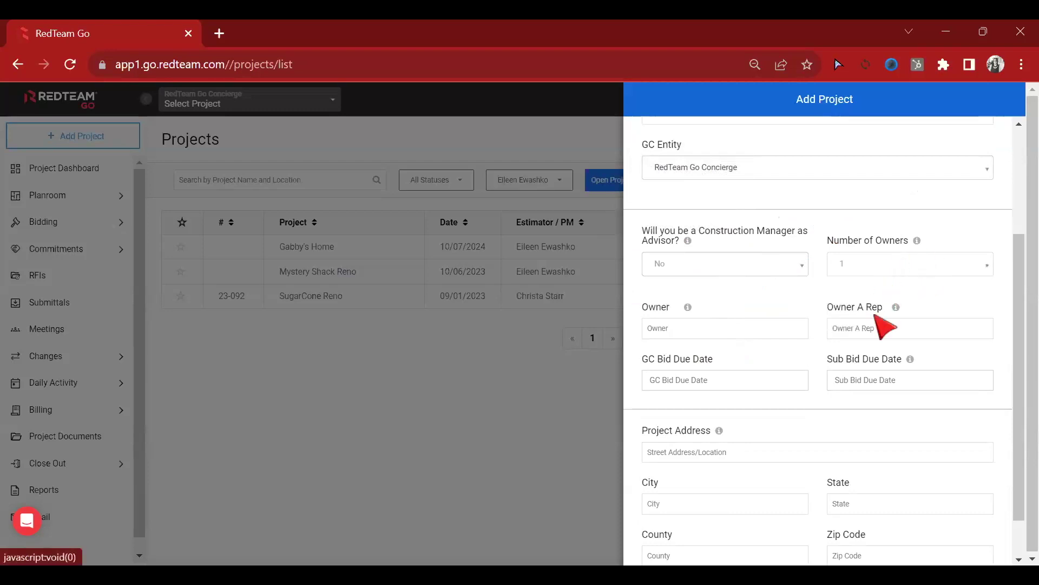
- Assign the contact from Rosenburg and Team as the project's owner
scroll(774, 278, down, 1)
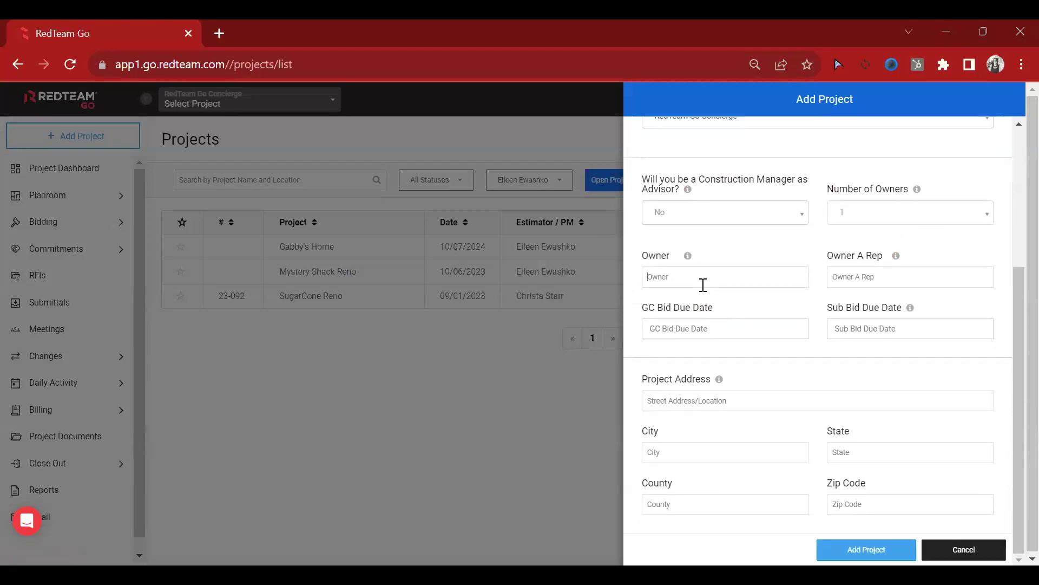
click(703, 285)
text(Willow)
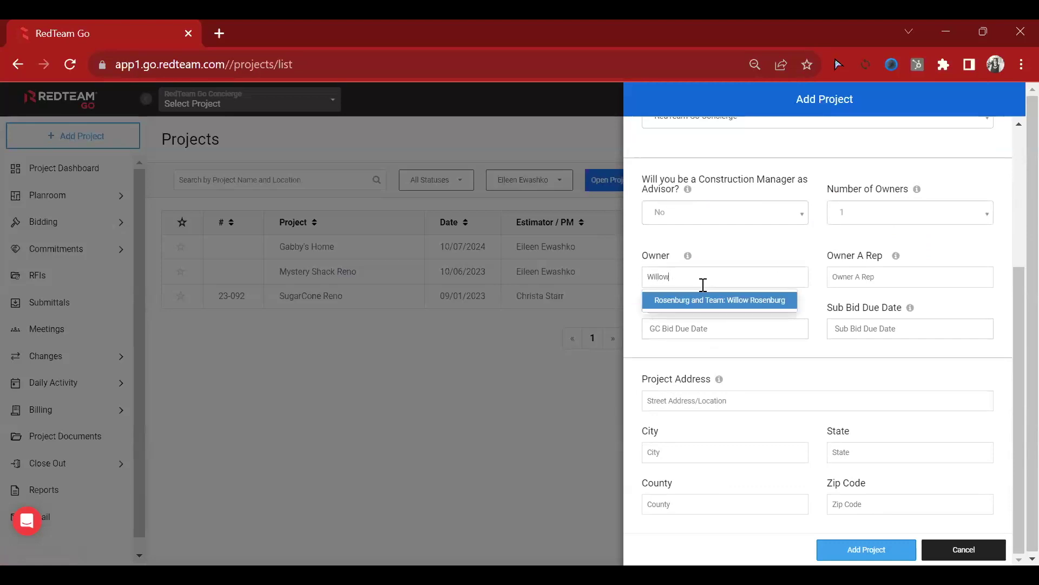
click(762, 300)
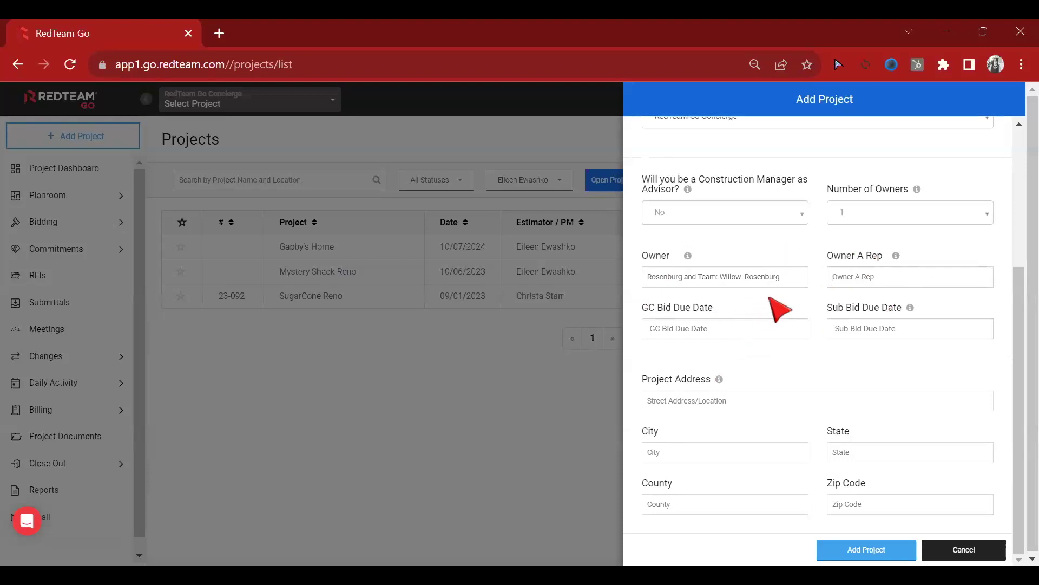
- Set the GC bid due date to 11/24/2023 and the sub bid due date to 11/17/2023
click(720, 332)
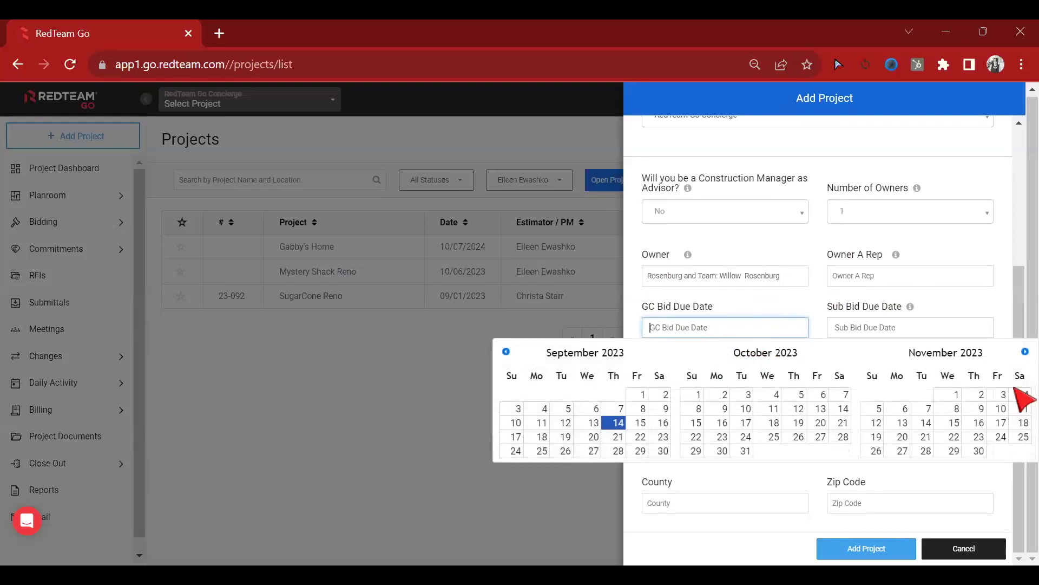
click(998, 434)
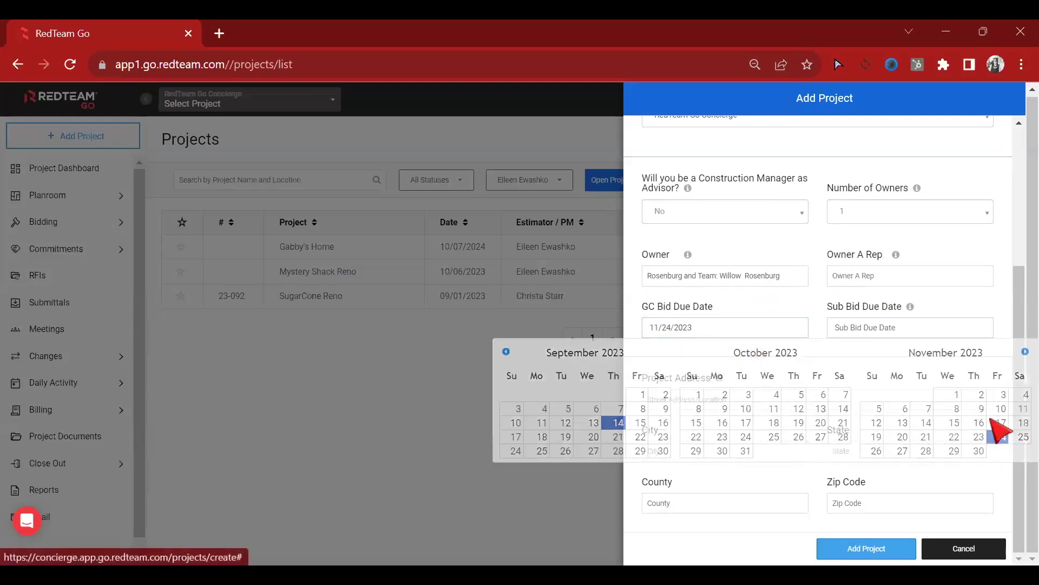
click(899, 330)
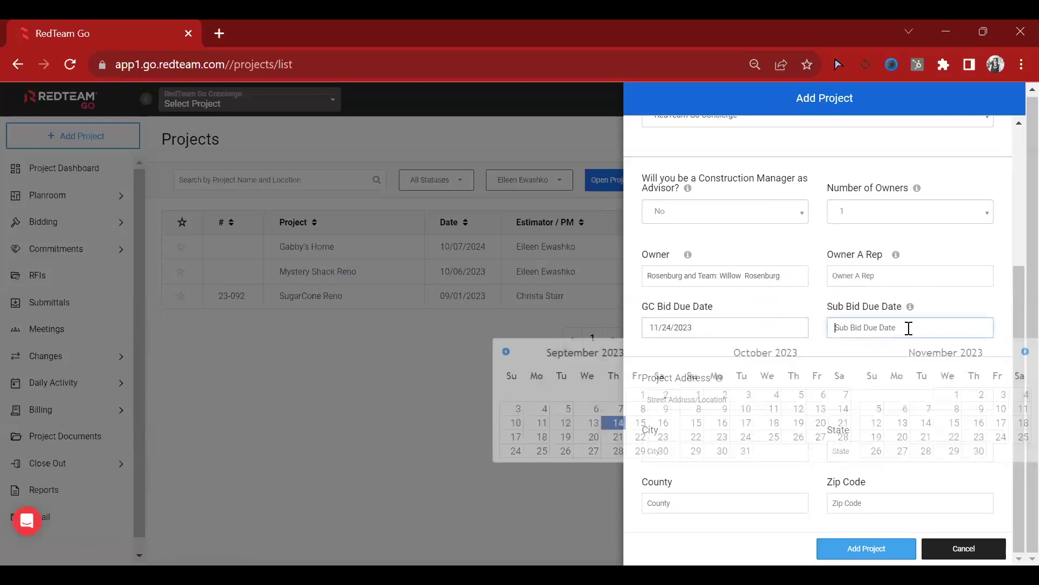
click(1001, 422)
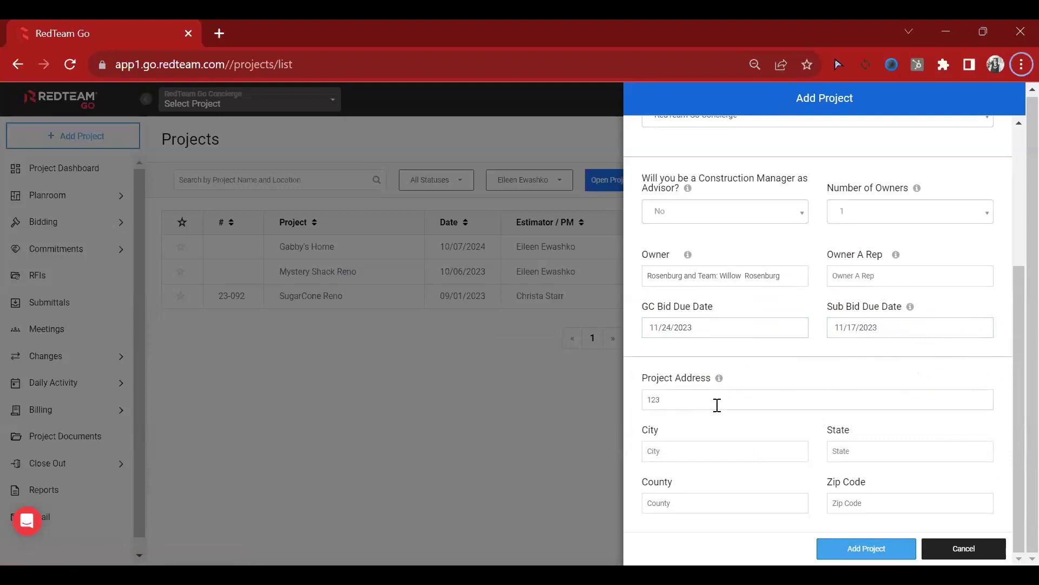
- Fill in the project's address from the first suggested match and add the project
click(676, 395)
text(123 Main Street)
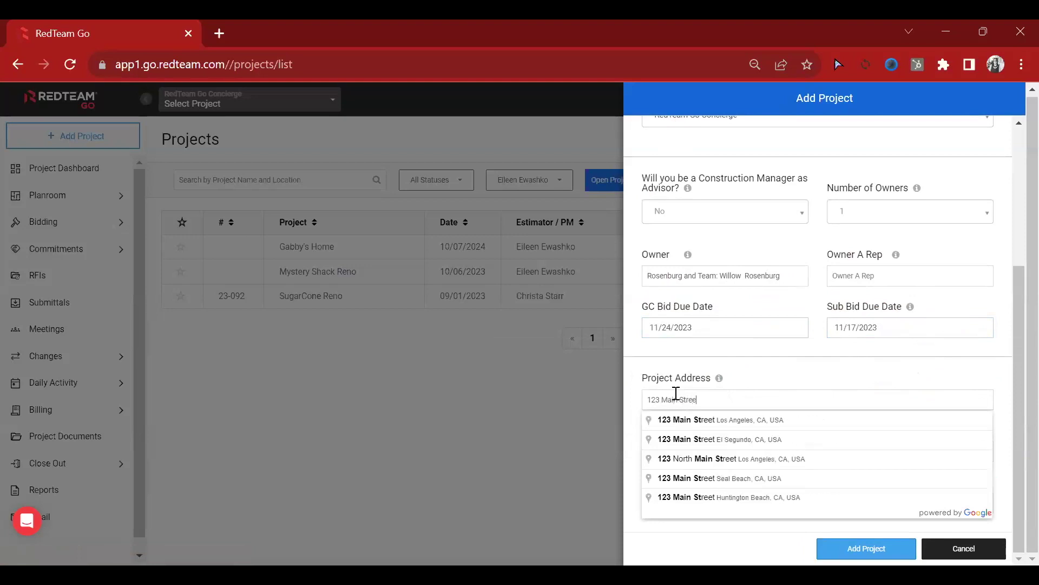
click(827, 426)
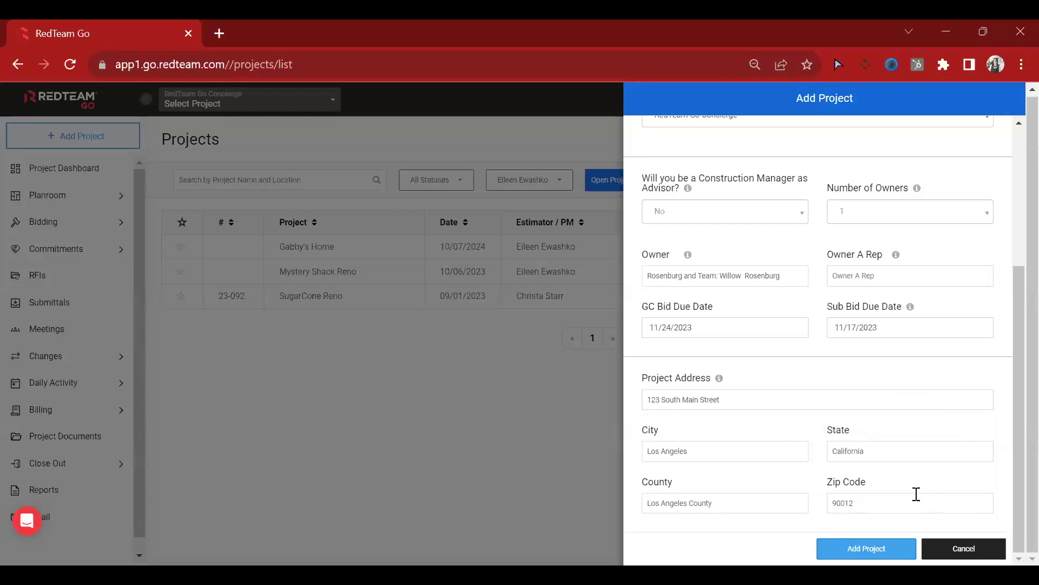
click(885, 549)
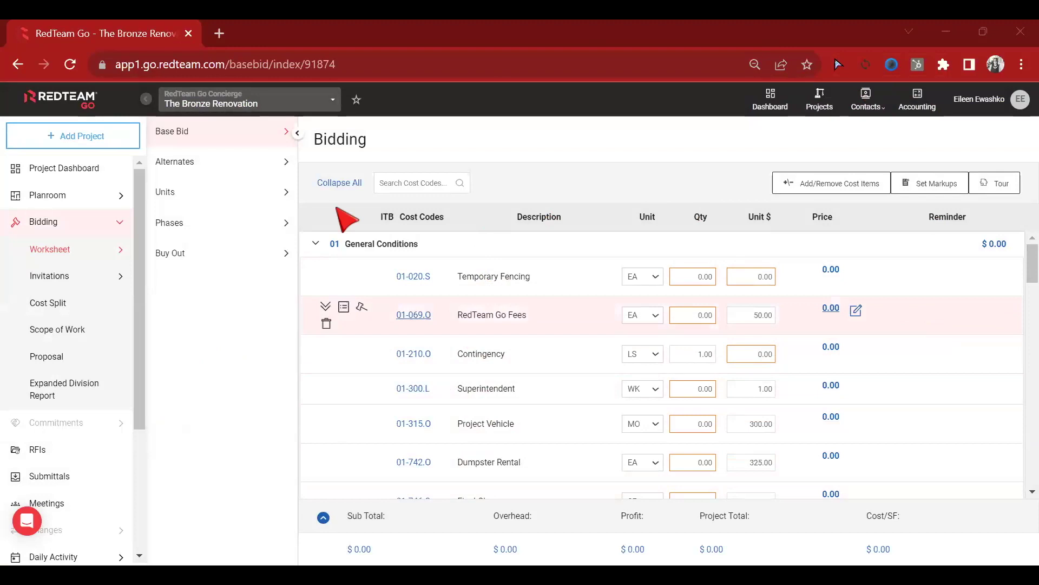
- Begin a Planroom drawings upload for The Bronze Renovation using the splitting, scanning and linking option
click(49, 196)
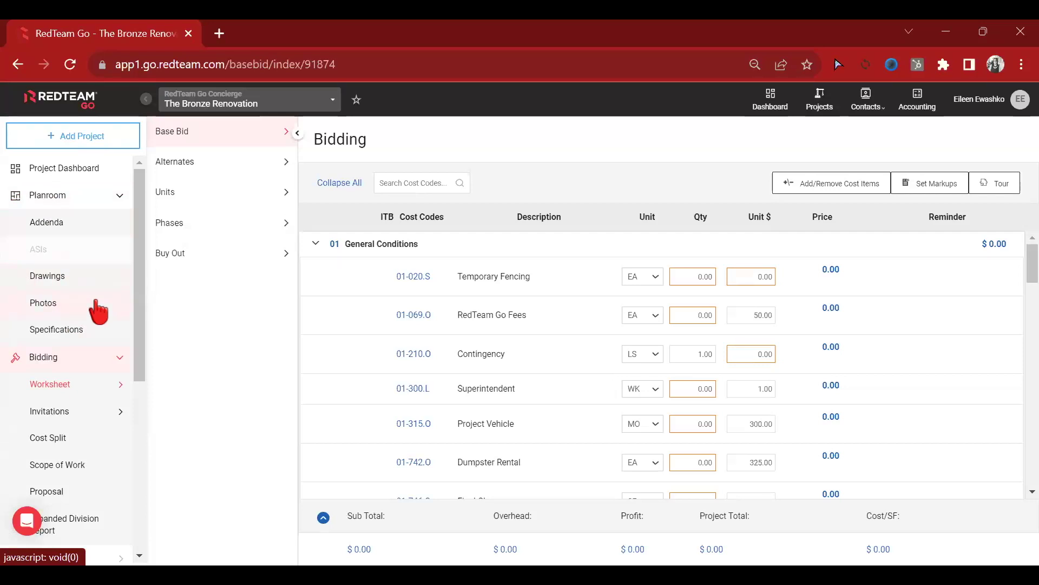
click(61, 276)
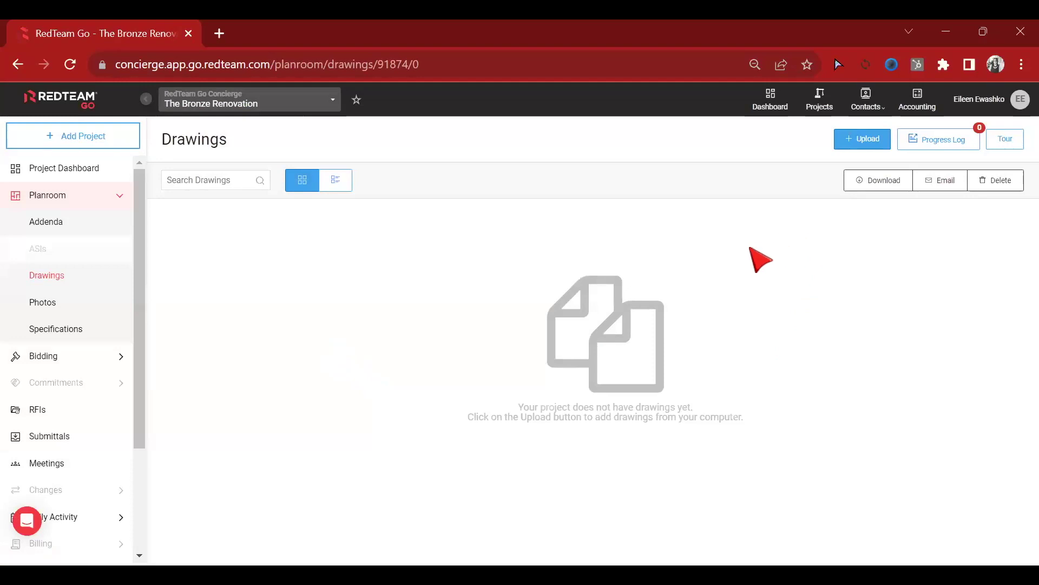
click(857, 140)
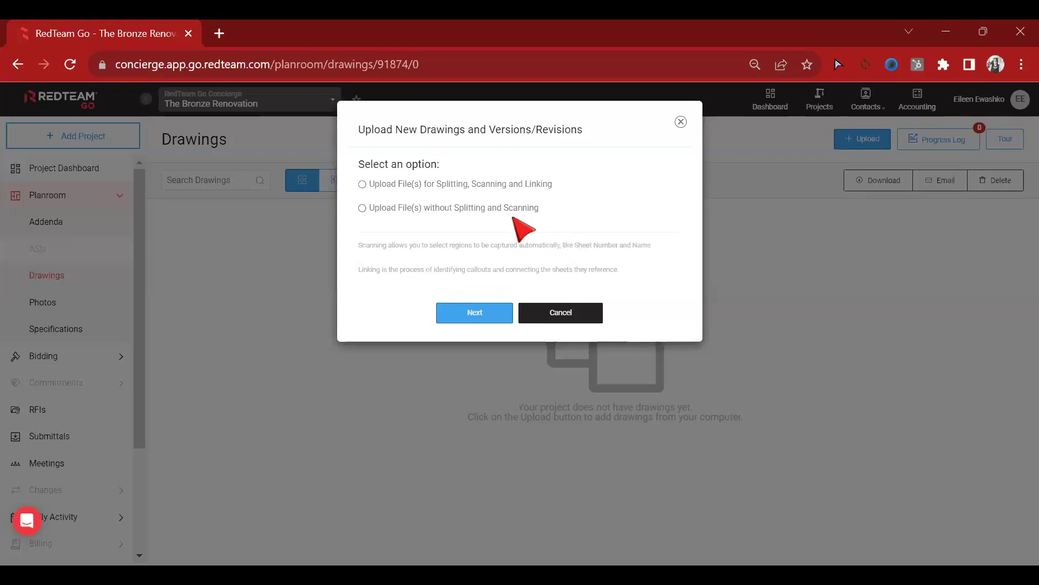
click(363, 185)
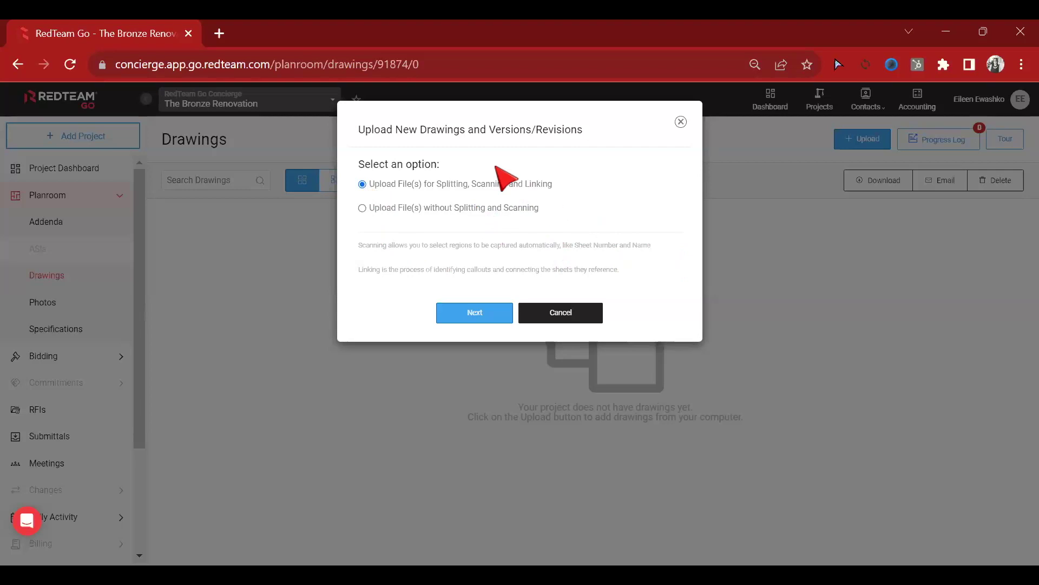
click(486, 320)
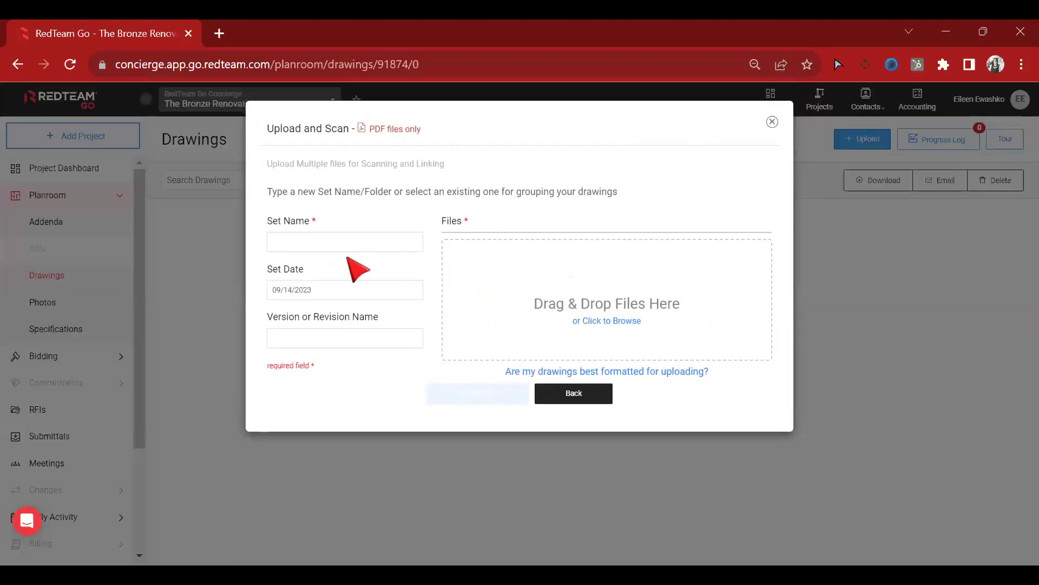
- Name the drawing set Bid Set and upload the New Set (1) PDF file into it
click(365, 236)
text(Bis Set)
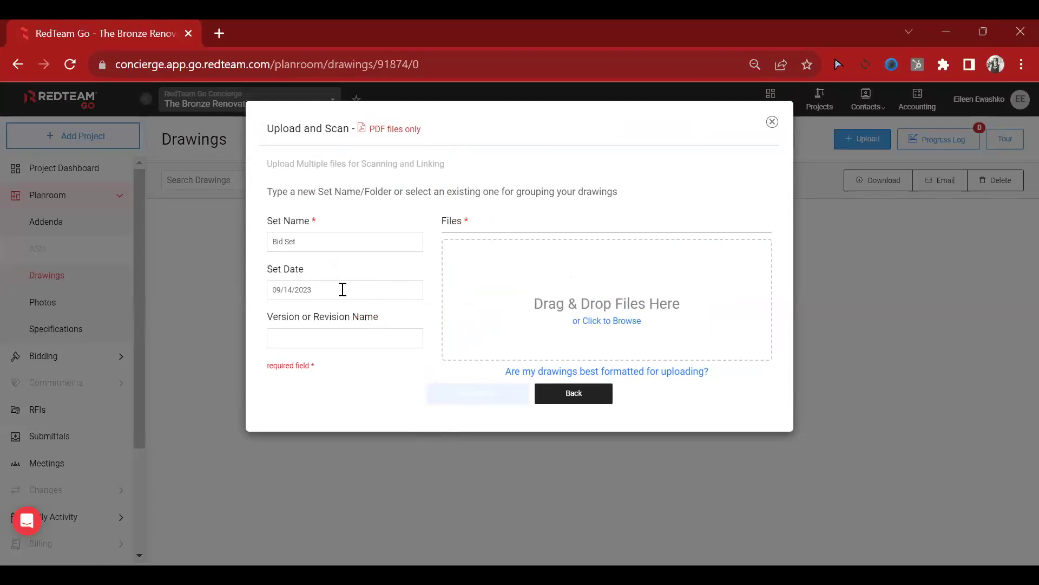
click(321, 289)
click(376, 249)
click(610, 322)
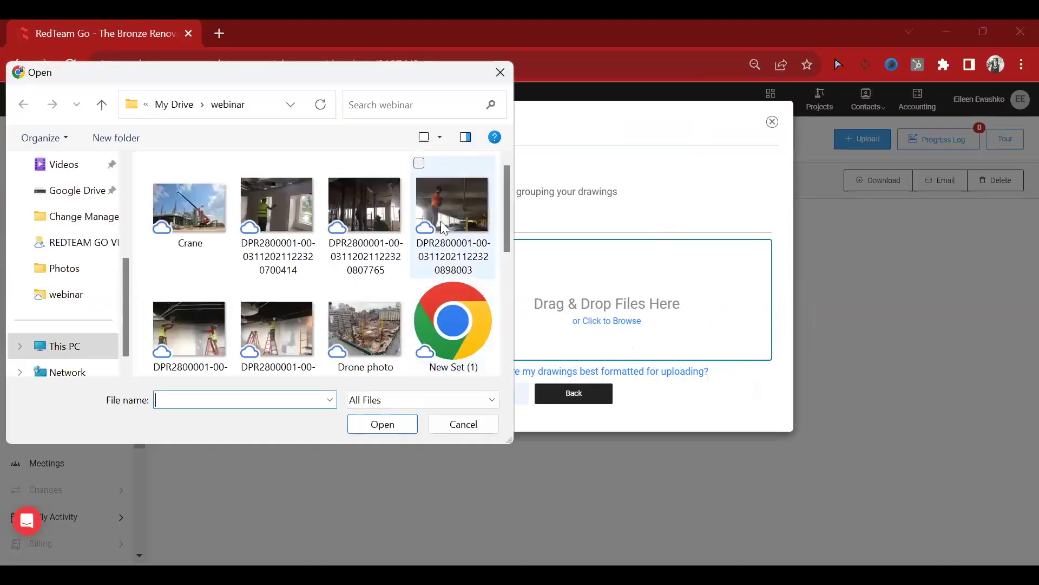
double_click(464, 353)
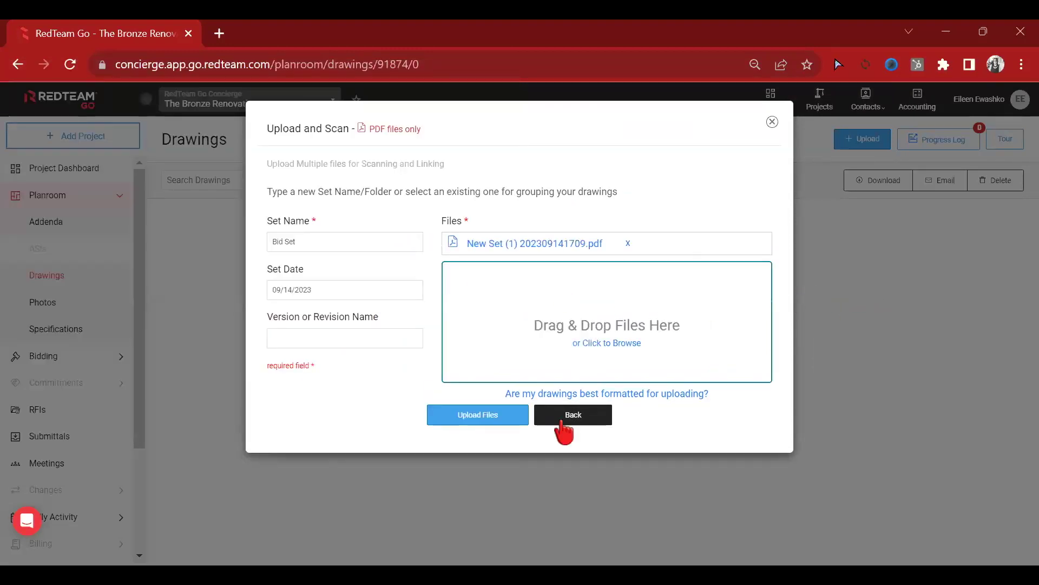
click(485, 422)
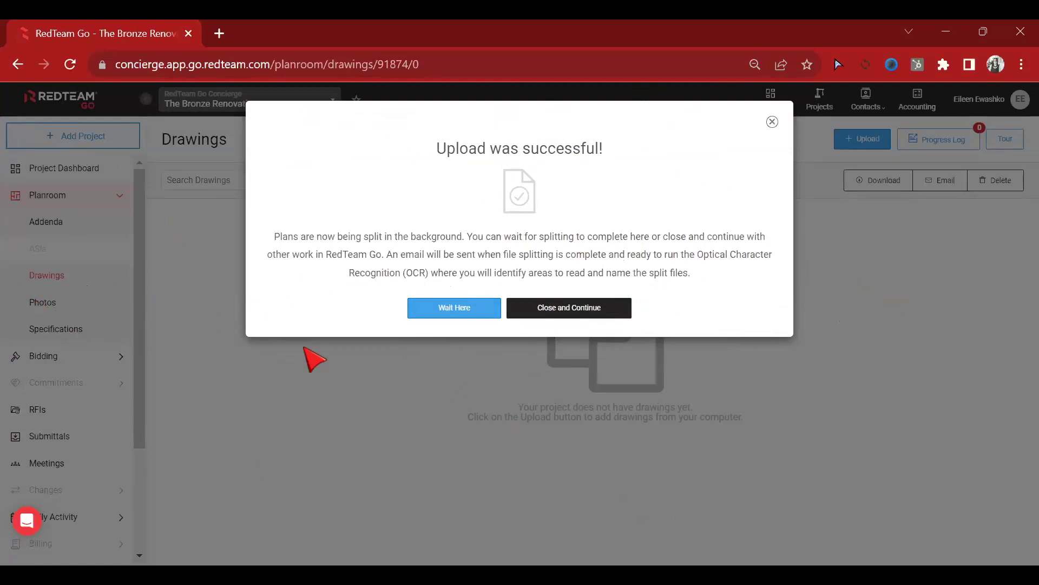
- Start processing the Bid Set and capture the Sheet Number from the 5 in the page 5 title block
click(565, 312)
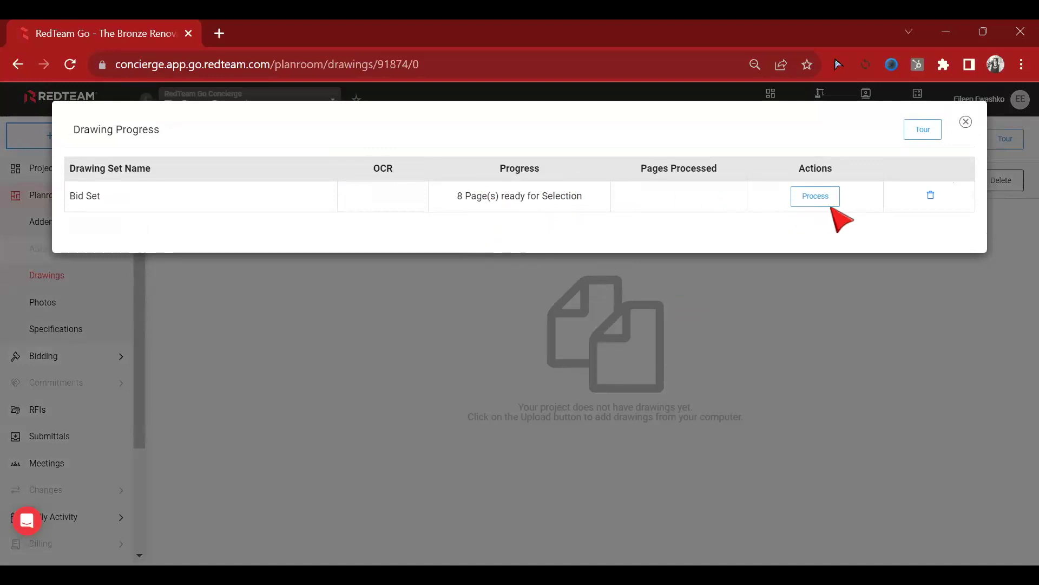
click(814, 201)
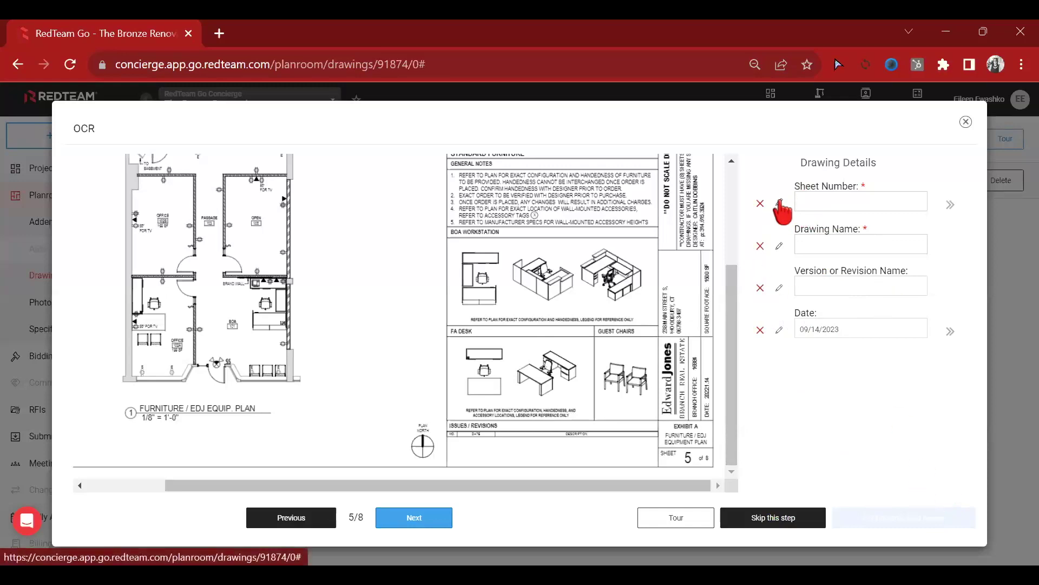
click(780, 201)
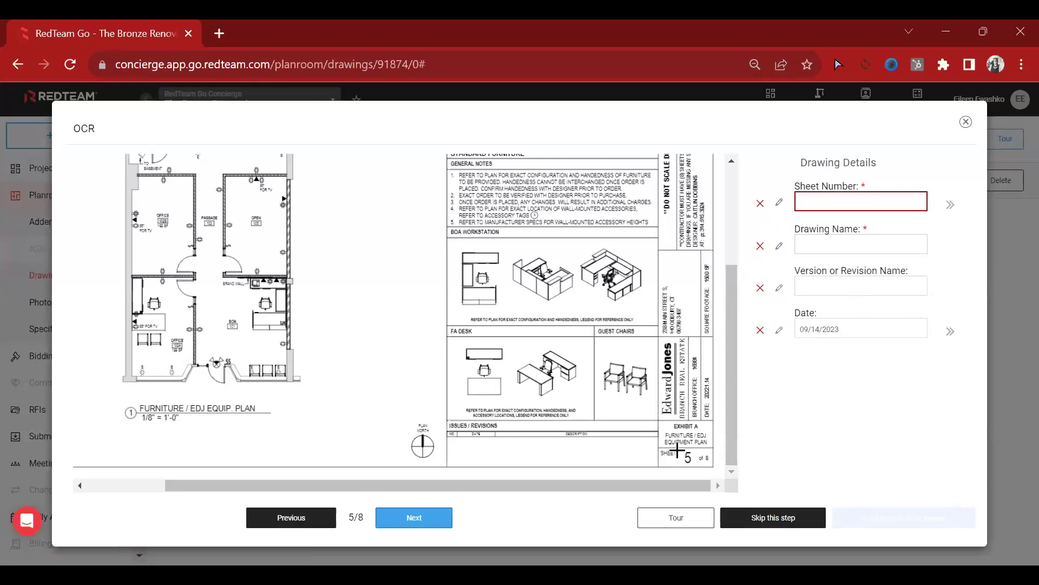
drag(680, 450, 680, 459)
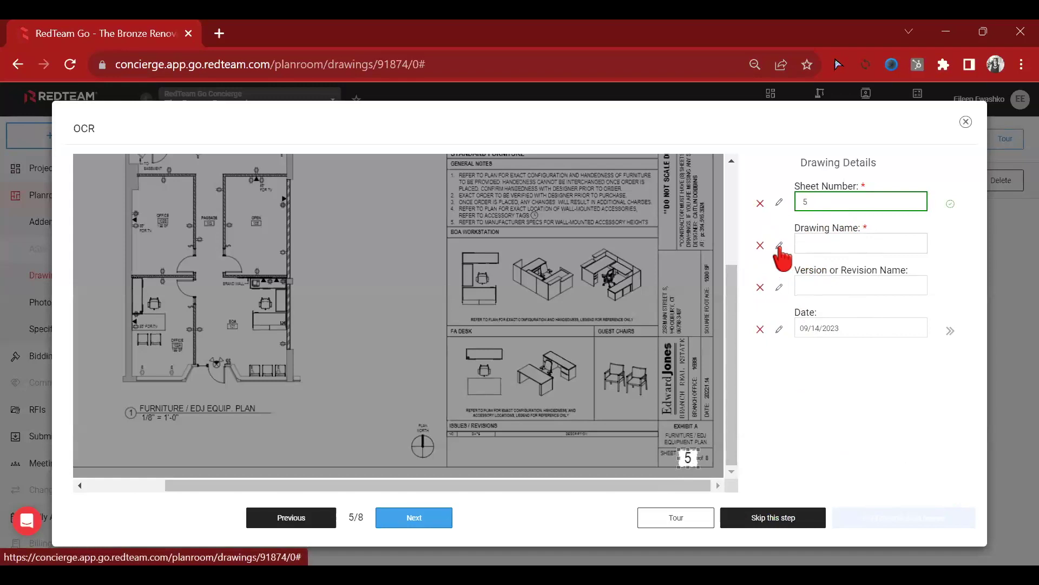
- Capture the Drawing Name from the Exhibit A Furniture / EDJ Equipment Plan text in the title block, leaving the revision name blank
click(779, 247)
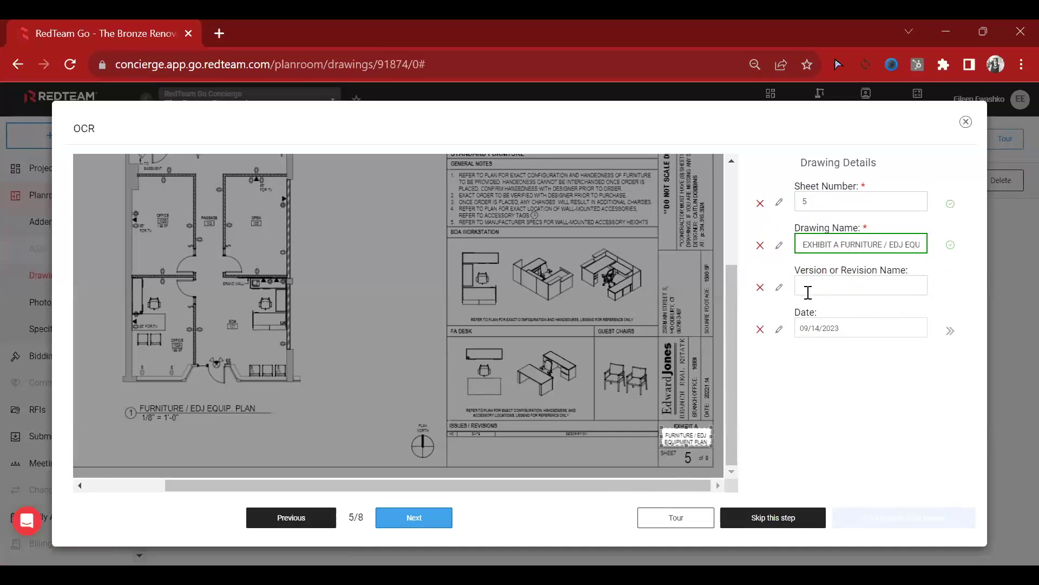
click(888, 295)
click(802, 286)
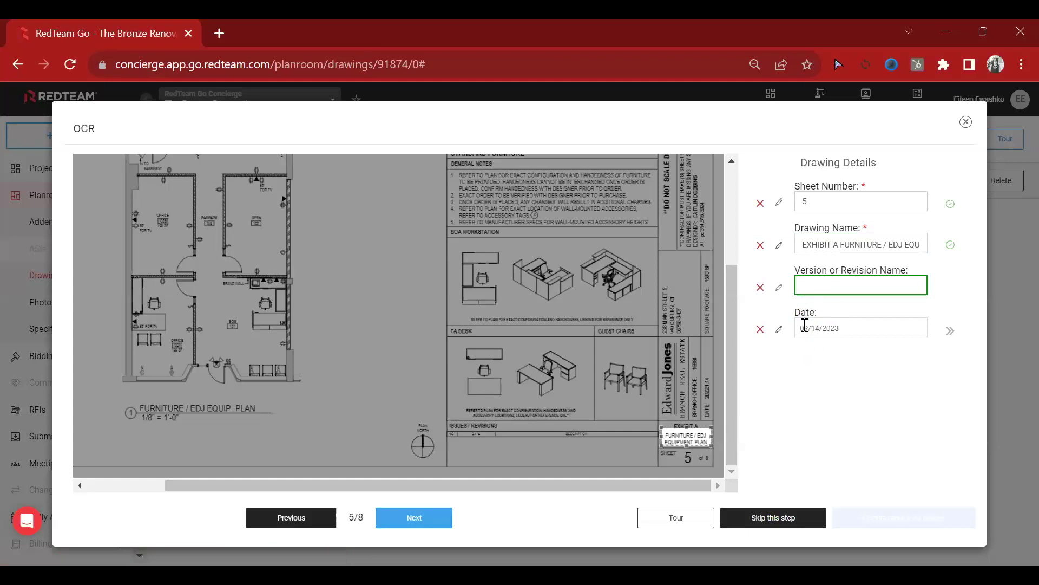
- Accept 09/14/2023 as the drawing date and run the background reading and naming of the Bid Set sheets
click(805, 325)
click(780, 329)
click(855, 329)
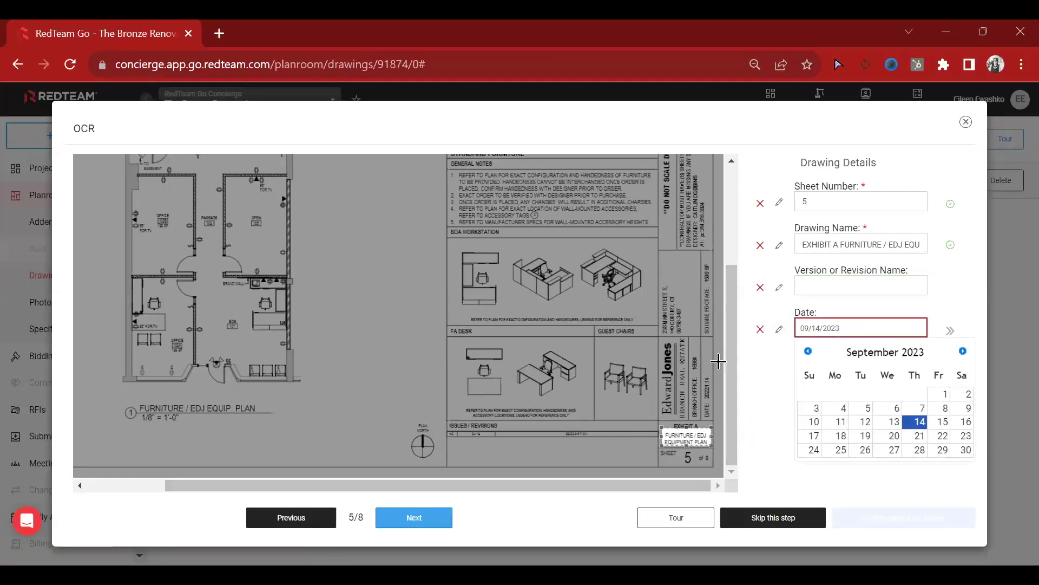
click(950, 329)
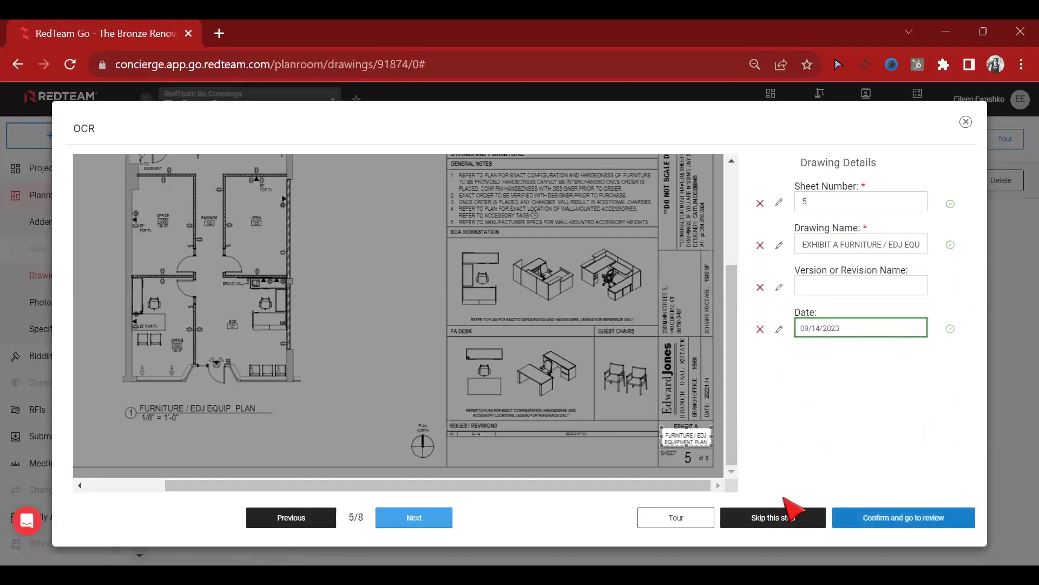
click(789, 509)
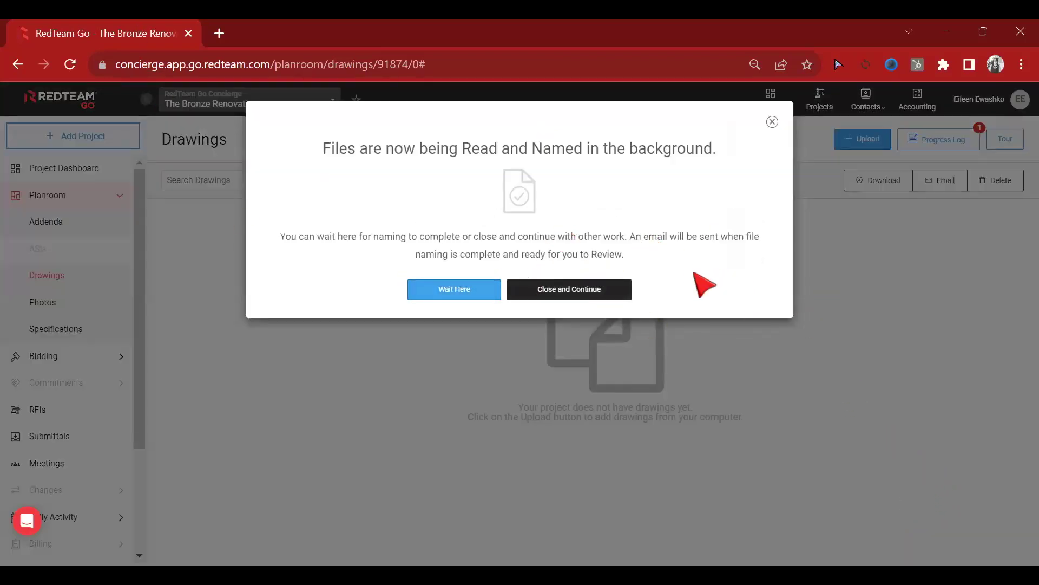
click(440, 293)
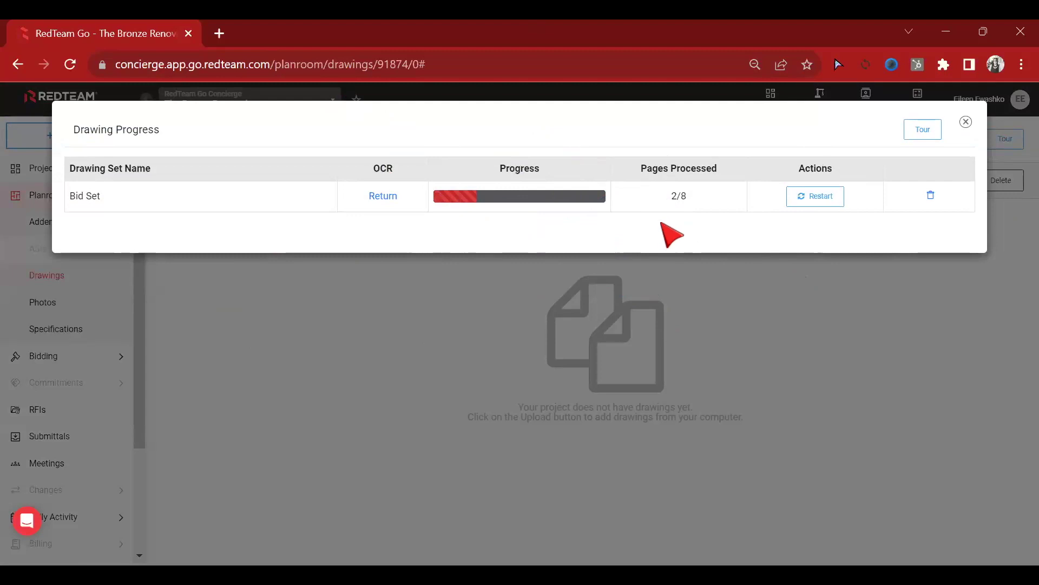
click(966, 123)
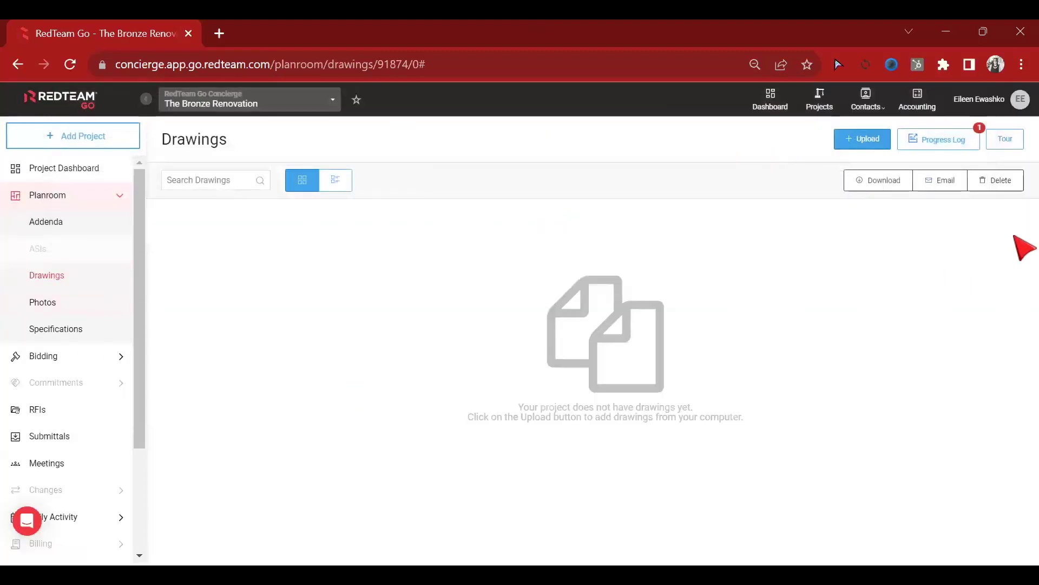
- Create a Planroom photo album named Presconstruction
click(40, 307)
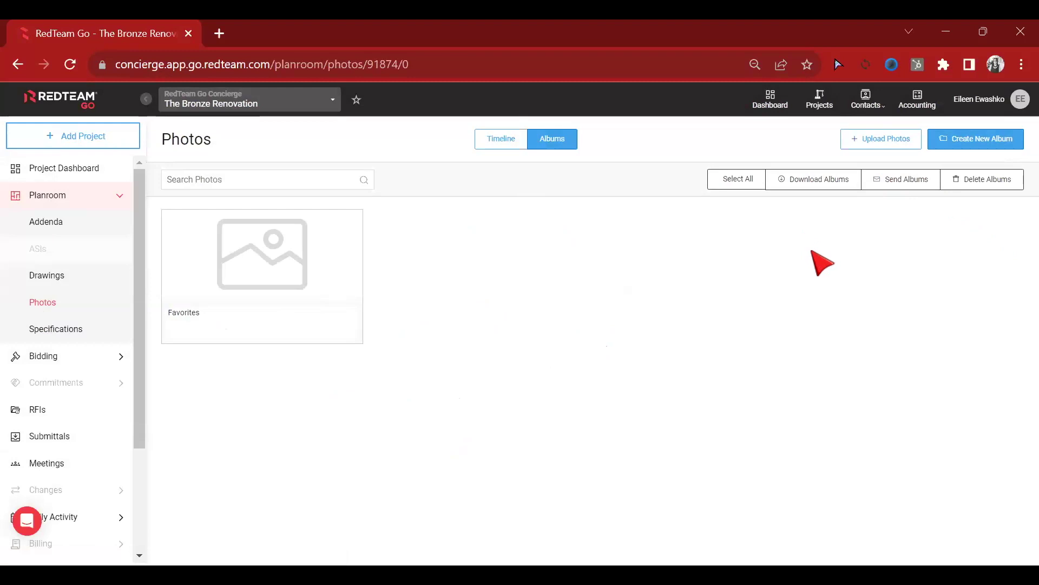
click(974, 139)
click(453, 190)
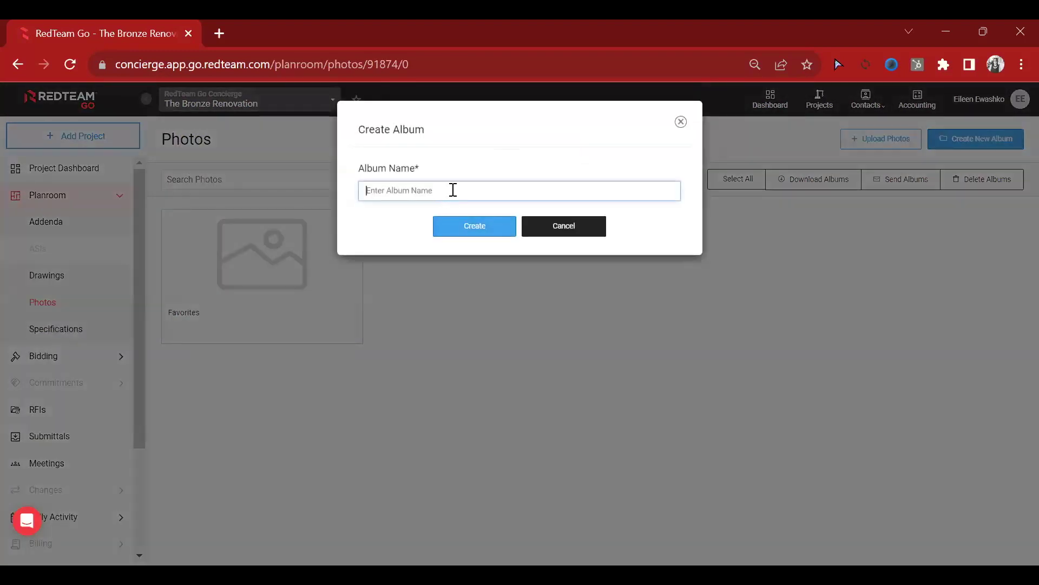
text(Presconstruction)
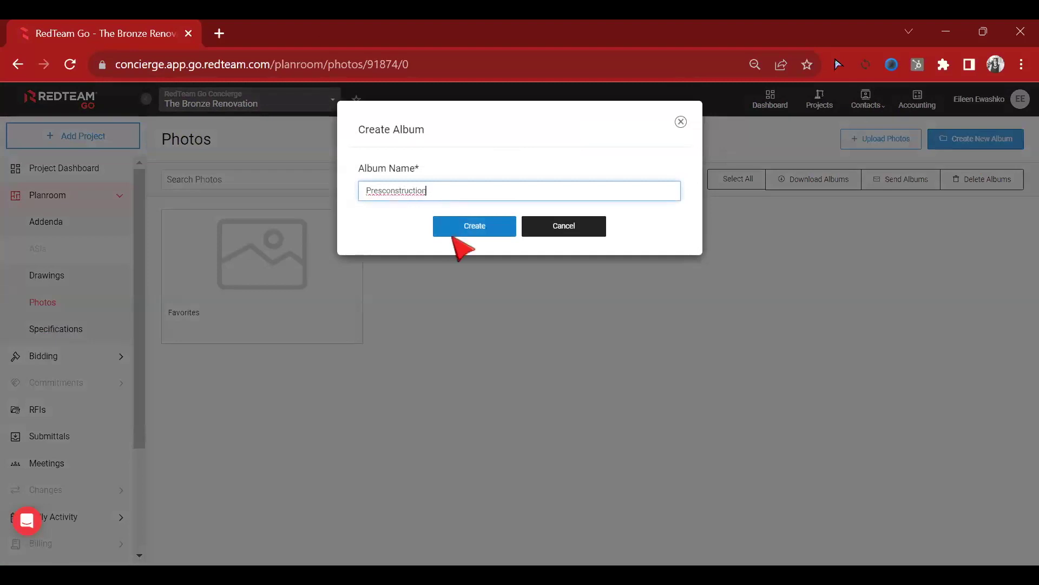
click(457, 230)
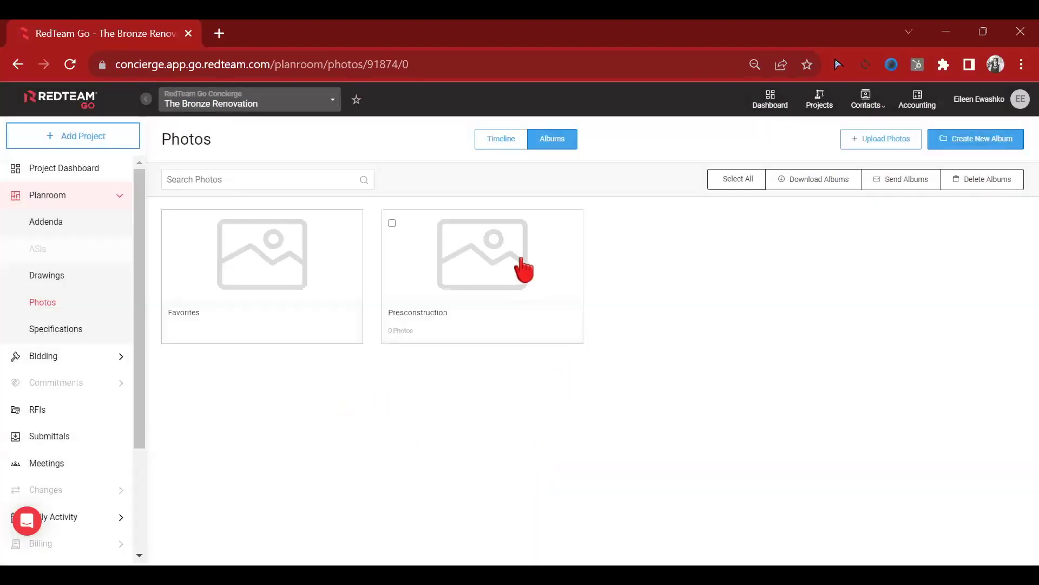
- Begin a photo upload in the Presconstruction album and add the Crane image and the first three DPR2800001 site photos
click(440, 260)
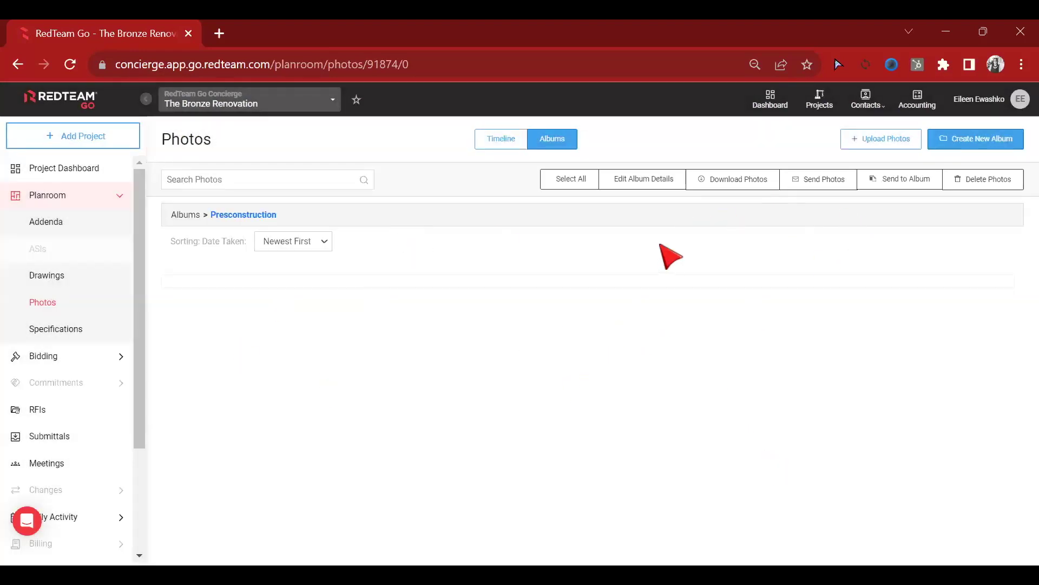
click(896, 148)
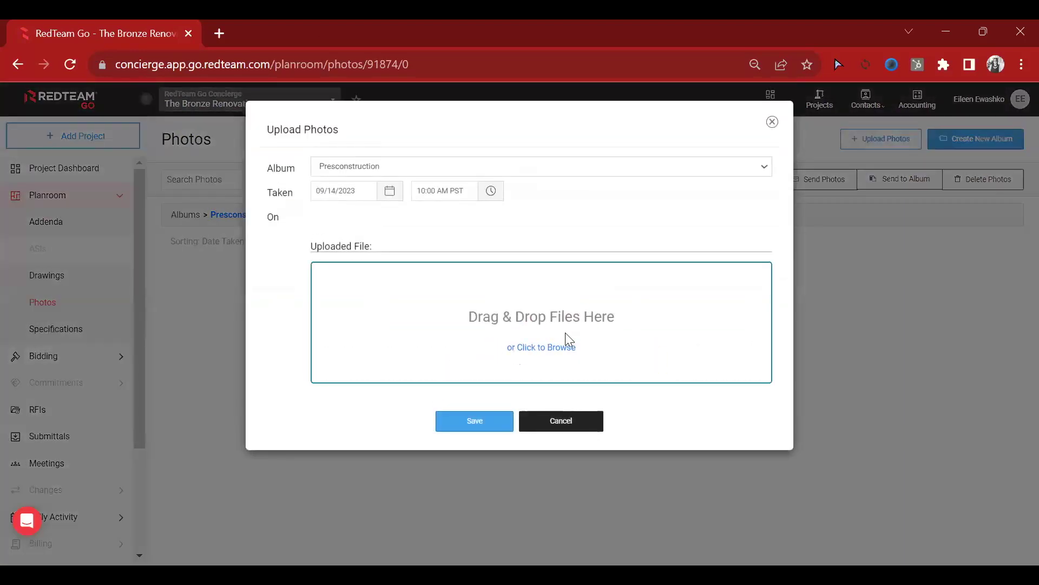
click(553, 347)
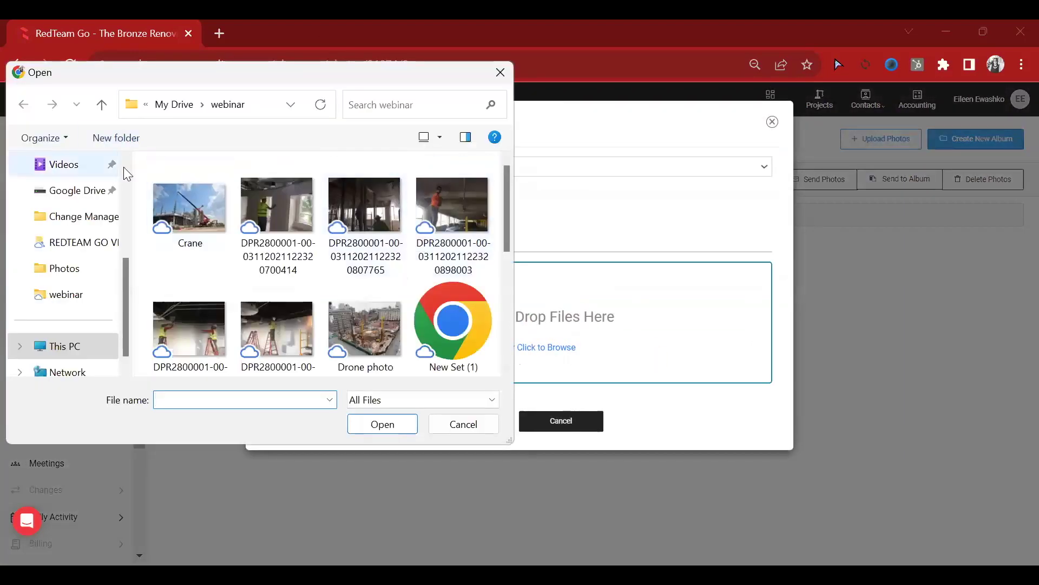
click(195, 214)
shift+click(452, 211)
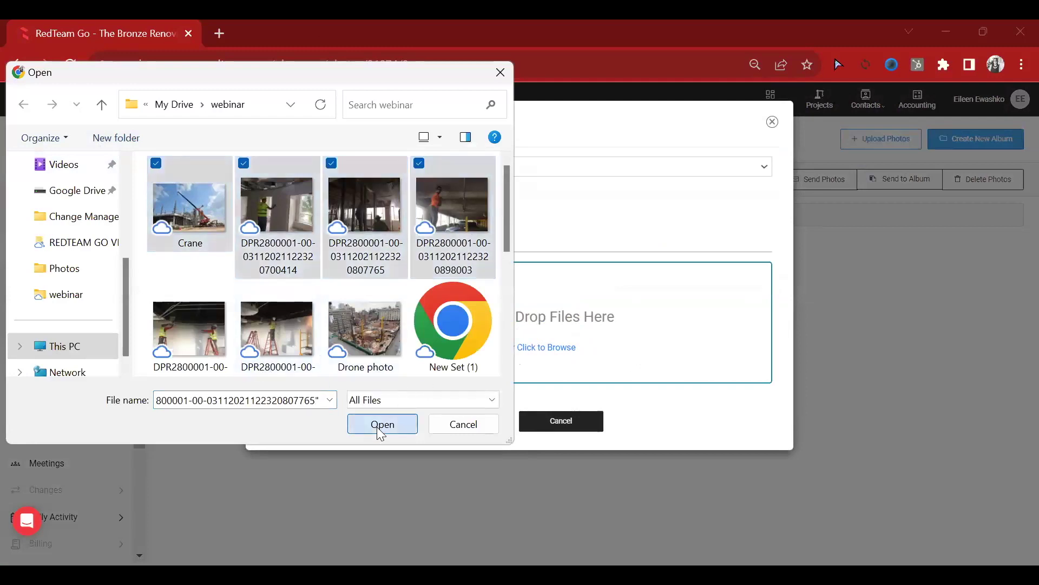
double_click(375, 283)
- Set the photos' taken date to 09/12/2023 and save the upload to the Presconstruction album
click(339, 193)
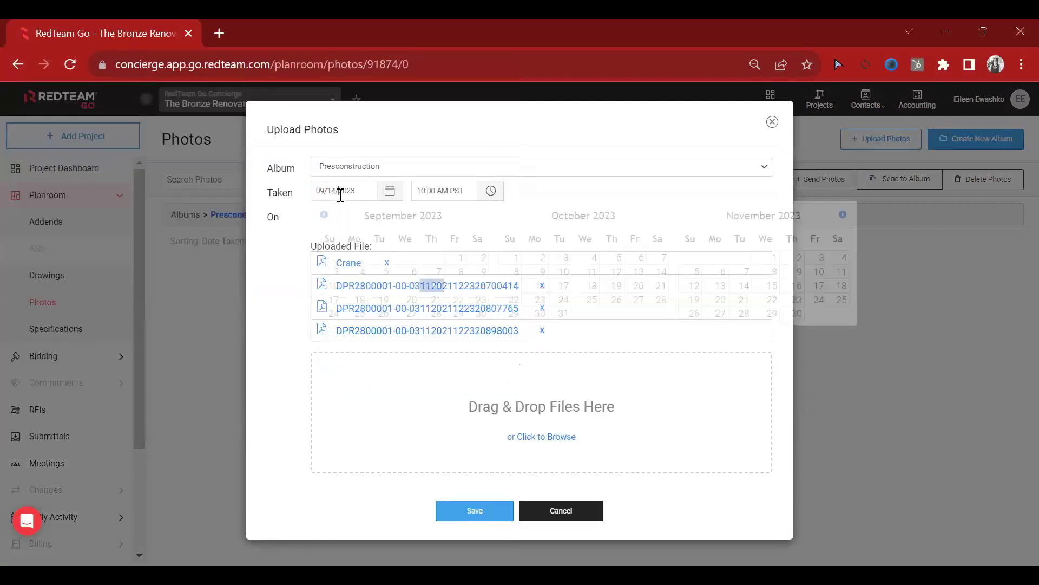
click(383, 285)
click(447, 191)
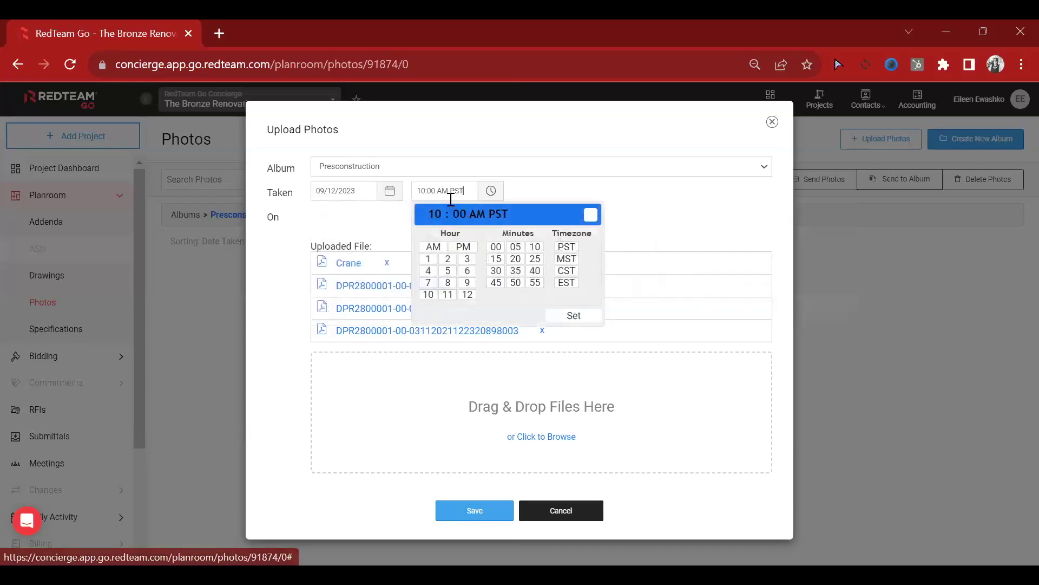
click(428, 270)
click(608, 167)
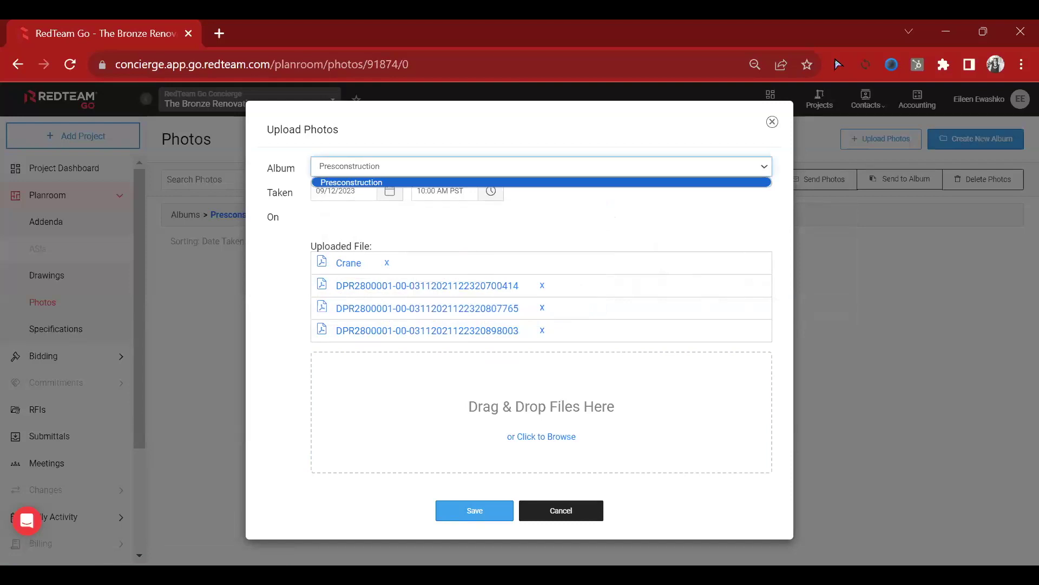
click(483, 511)
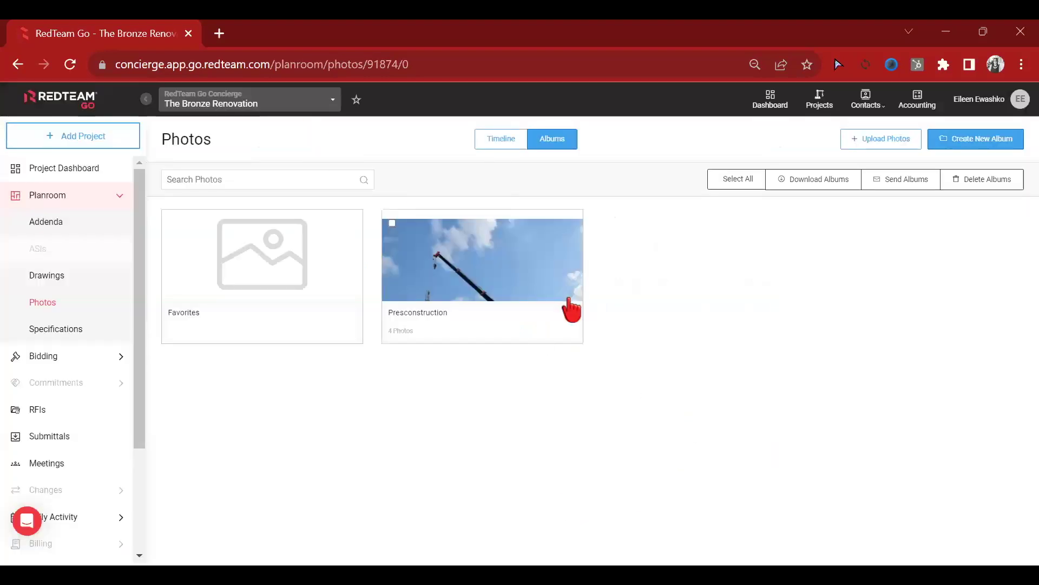
- Open the Presconstruction album and select all its photos
click(495, 232)
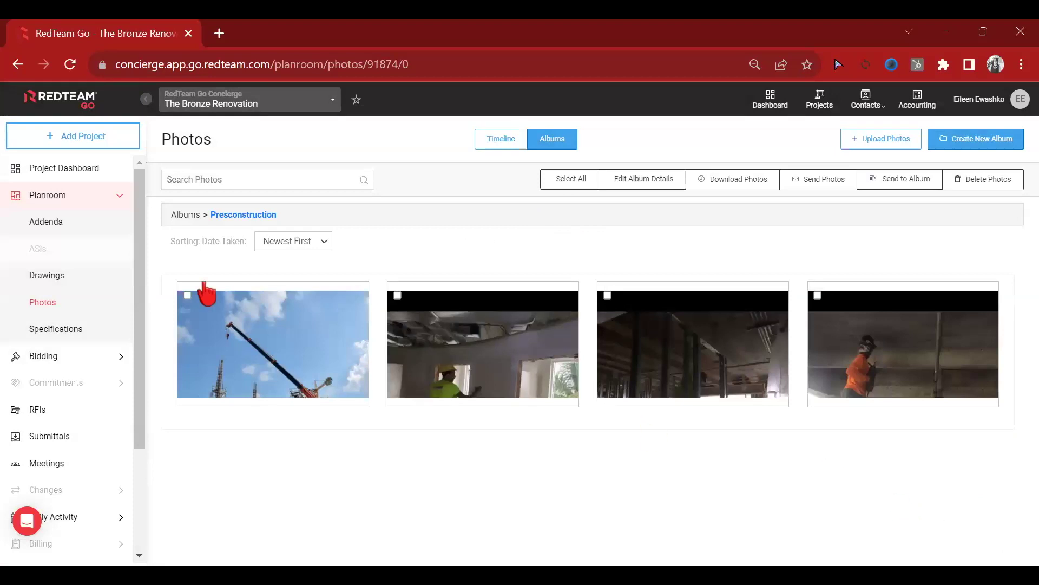
click(187, 295)
click(567, 185)
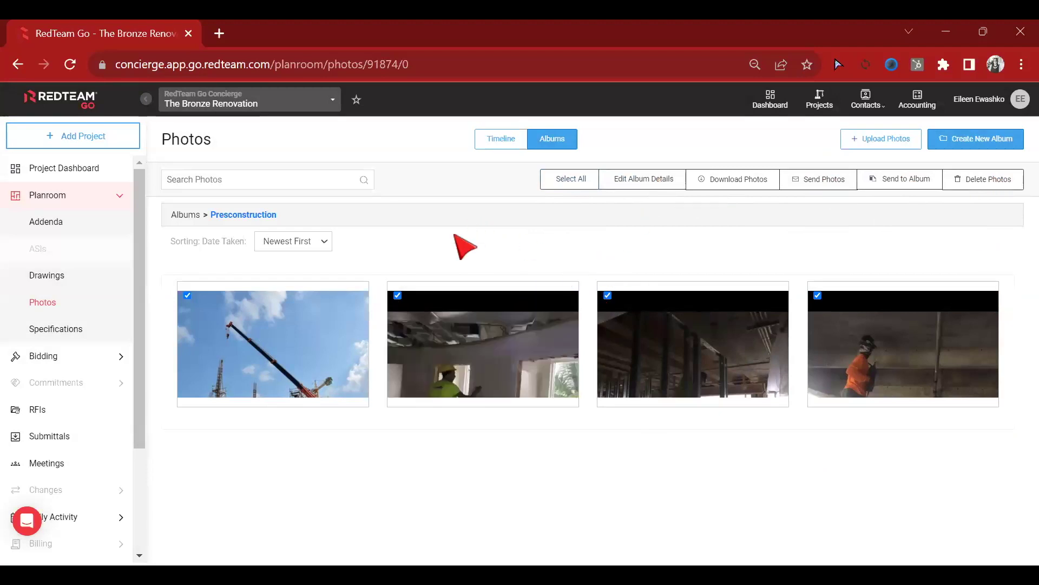
- Open the processed Bid Set for review from the drawings progress log and look over its scanned sheets
click(21, 279)
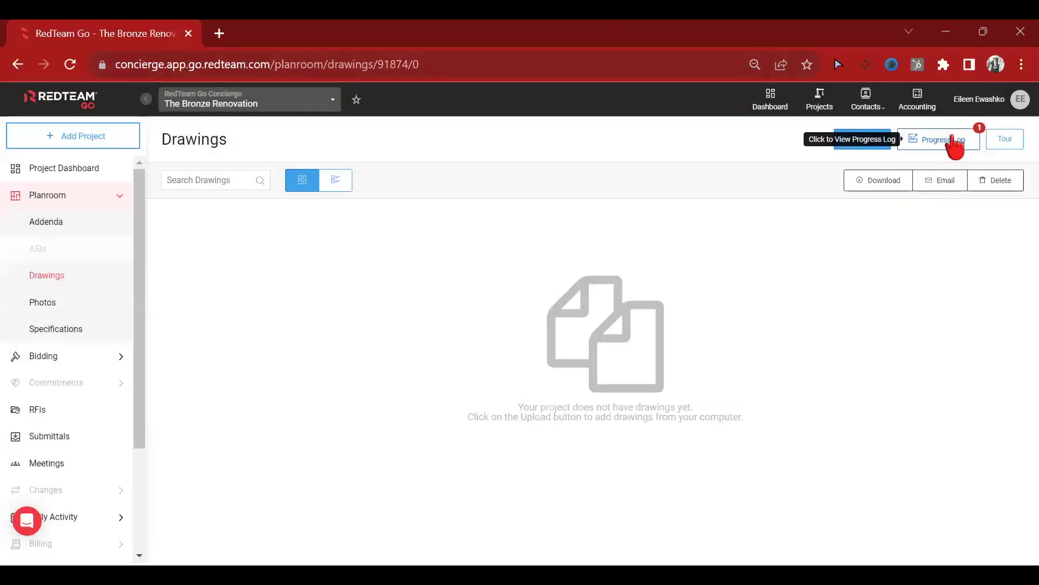
click(954, 140)
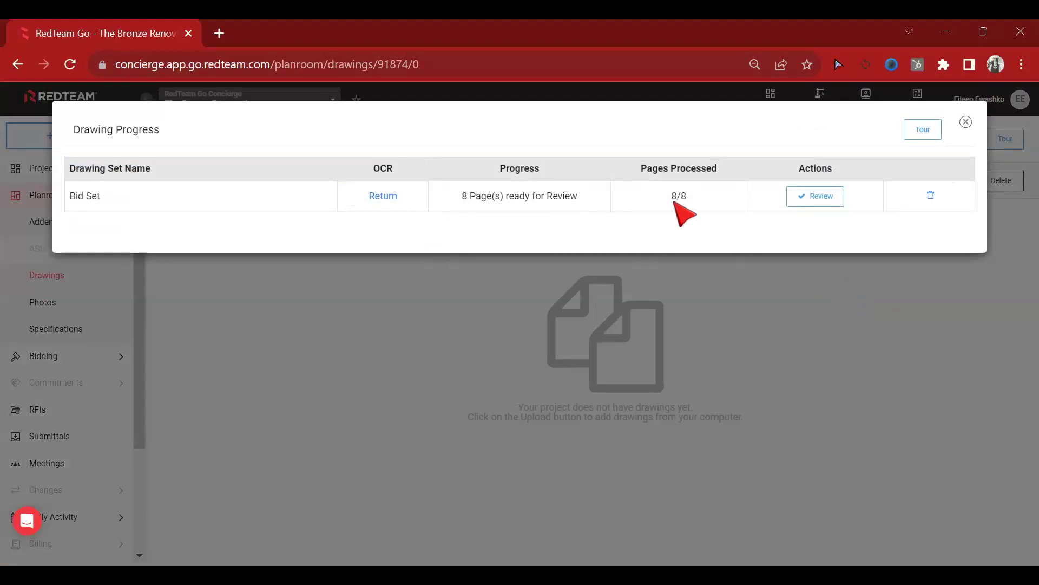
click(823, 197)
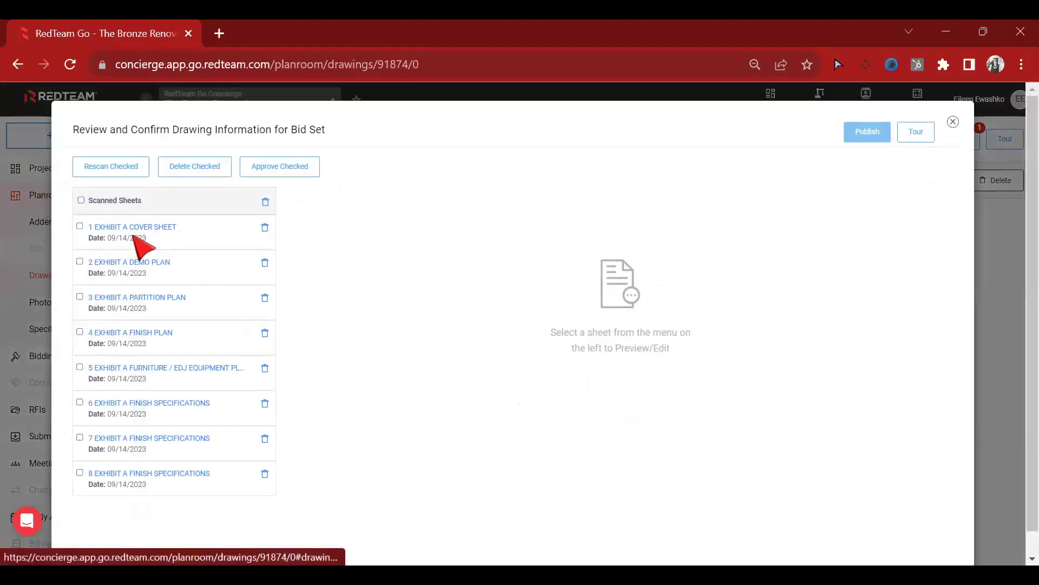
scroll(124, 271, down, 1)
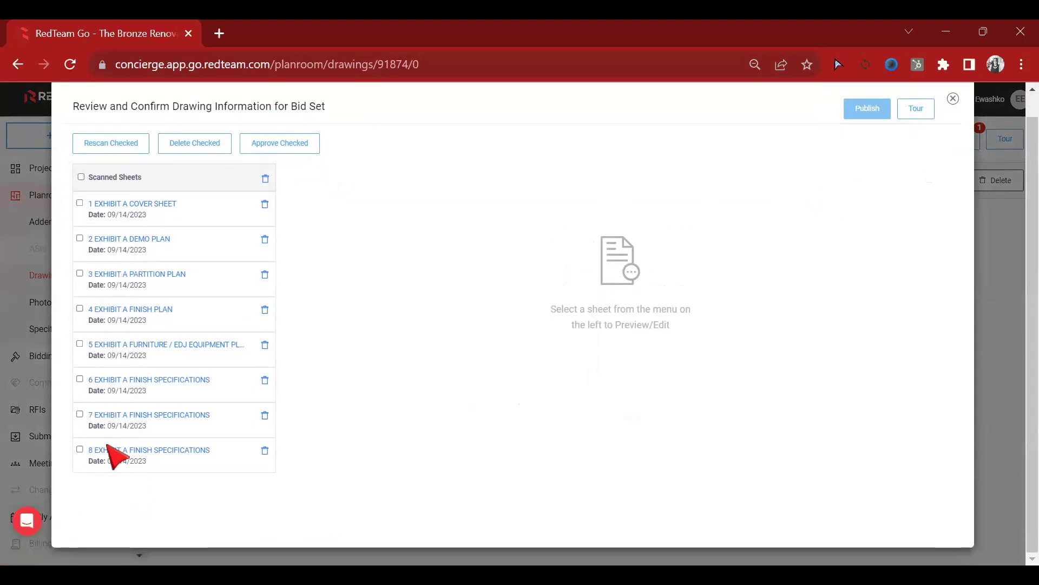
scroll(131, 297, up, 1)
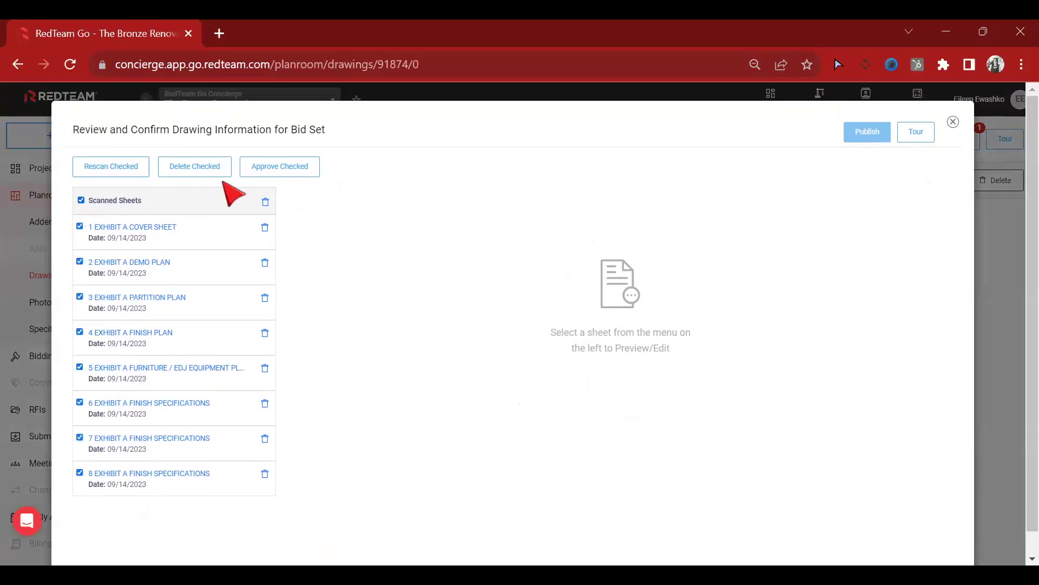
- Approve all eight scanned sheets of the Bid Set and publish them
click(286, 167)
click(478, 265)
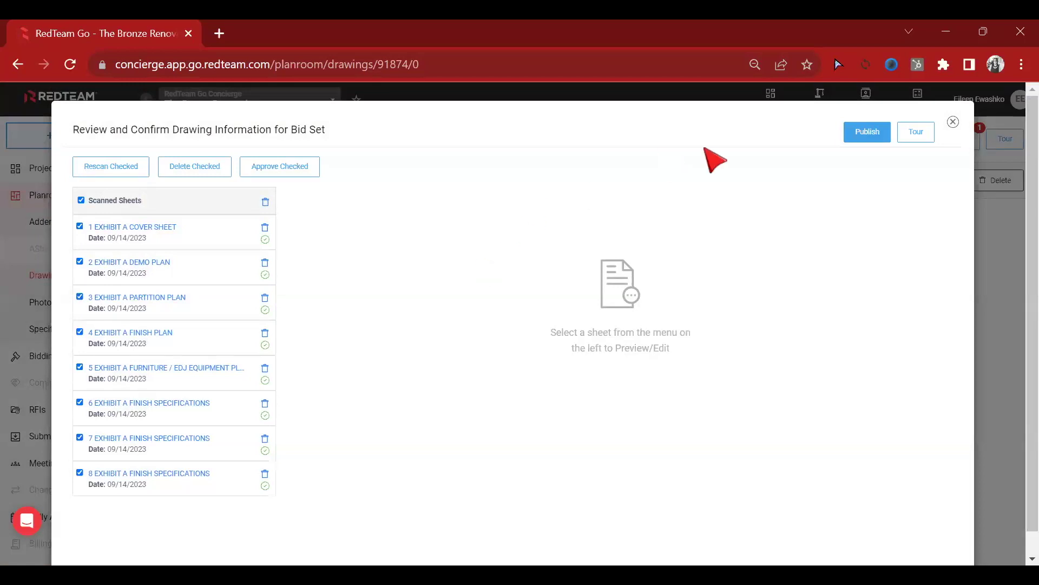
click(864, 132)
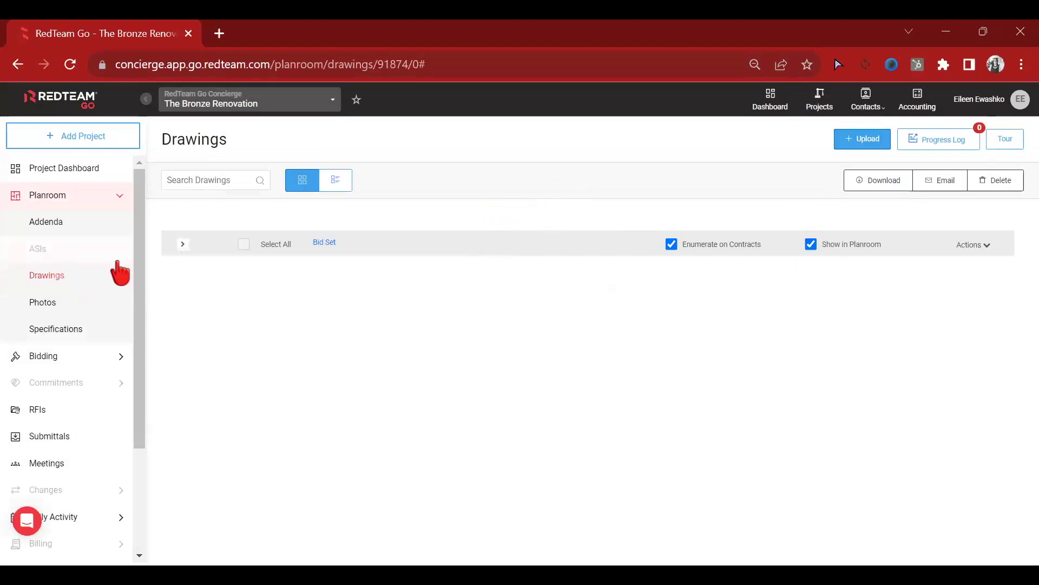
- Expand the published Bid Set and turn off its Enumerate on Contracts and Show in Planroom options
click(183, 245)
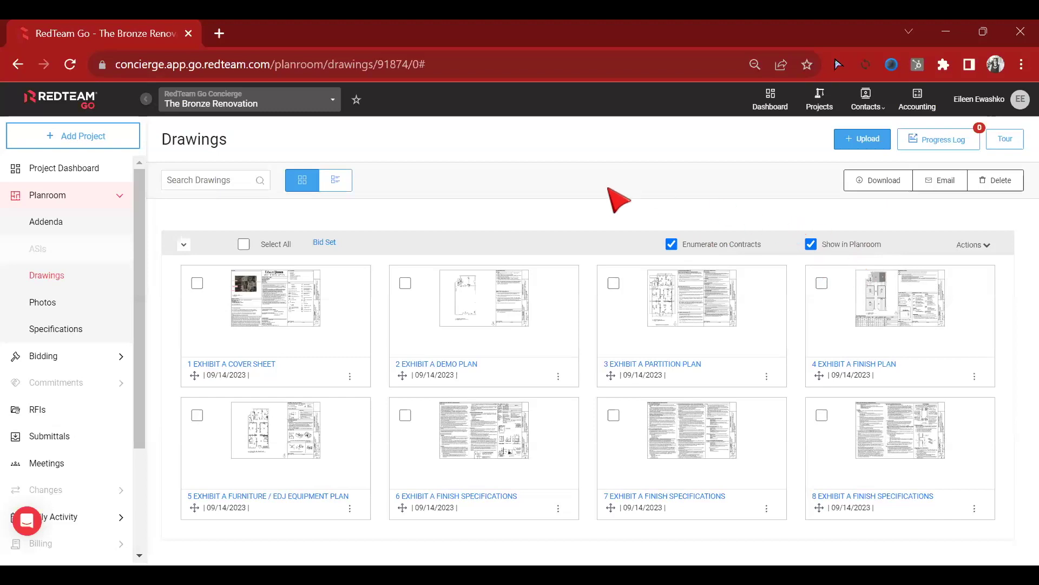
click(672, 245)
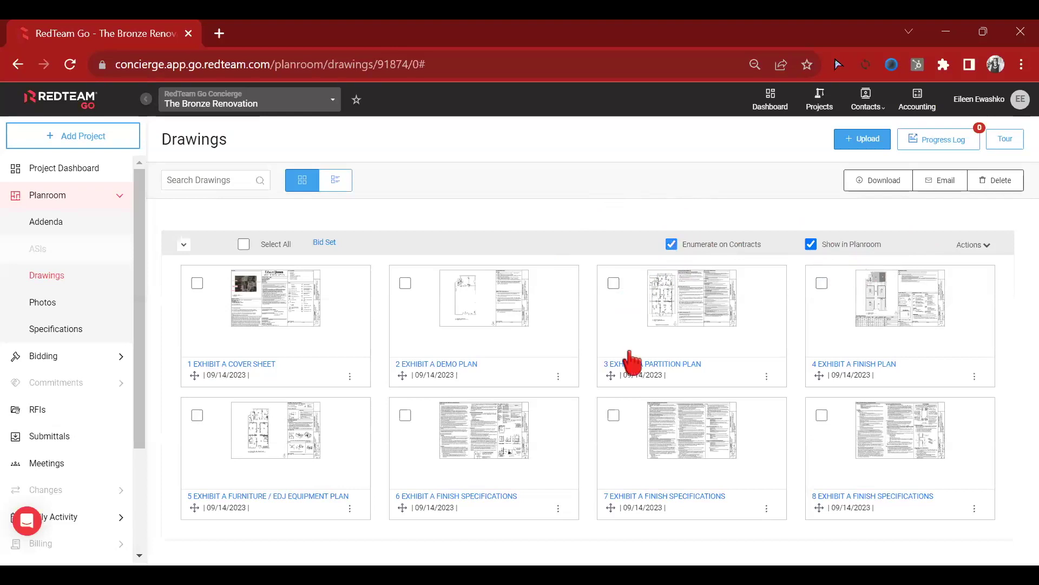
click(810, 244)
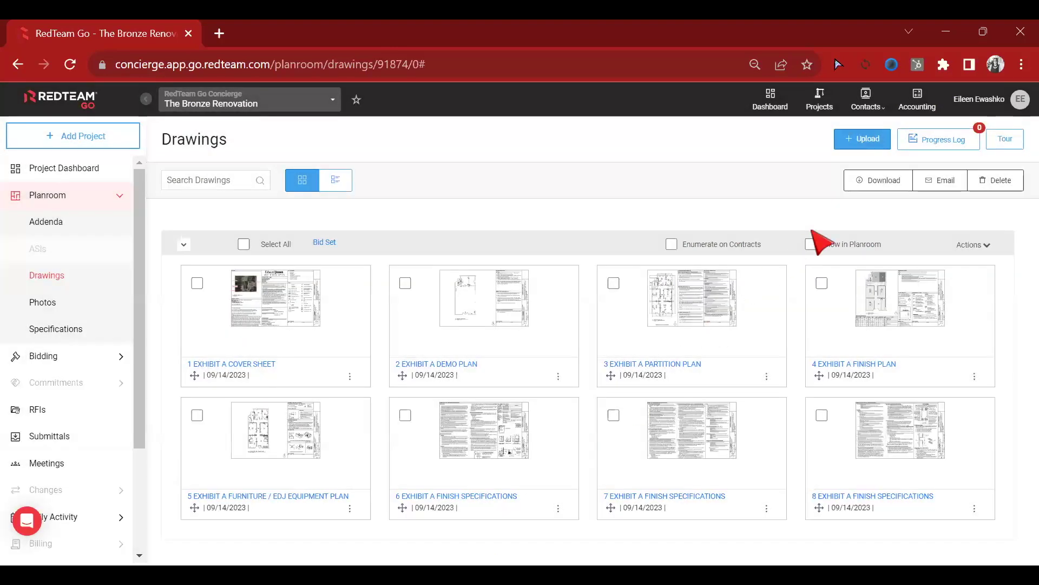
- Turn on the Bid Set's Enumerate on Contracts and Show in Planroom options and collapse the set
click(672, 244)
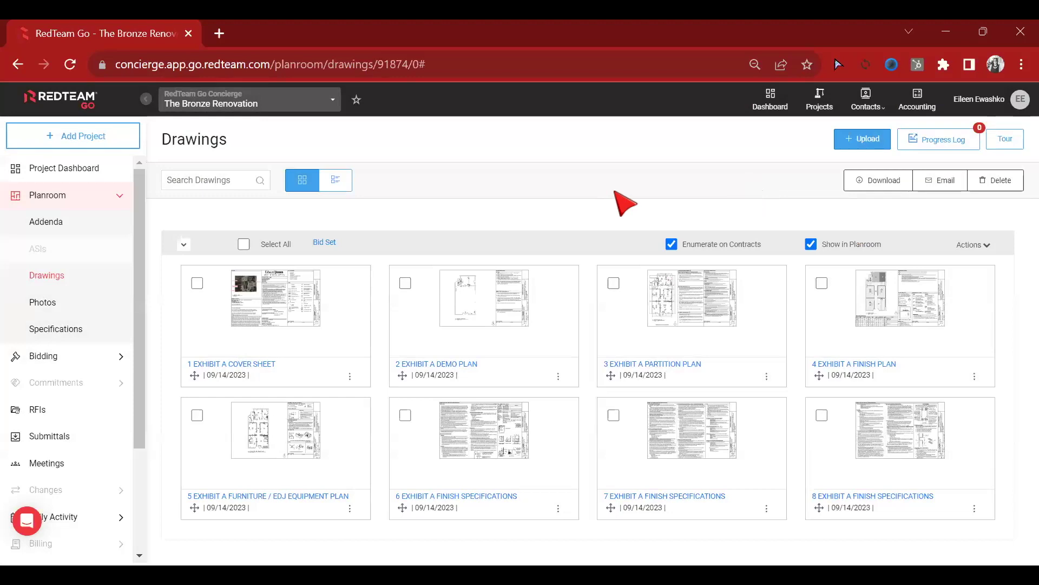
click(177, 249)
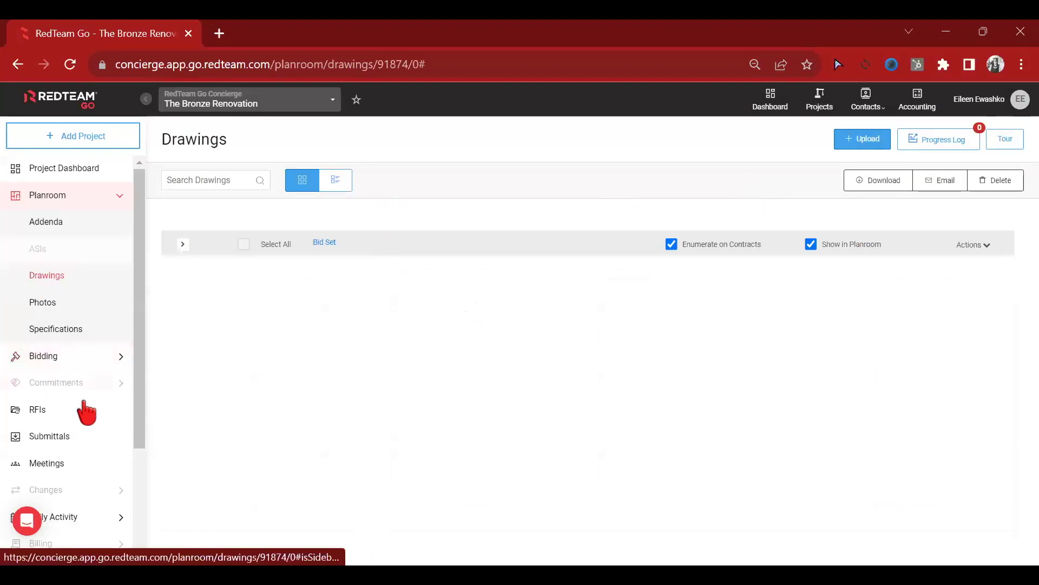
- Open the project information for editing from the project dashboard and enter Architect # 1233, Owner Job # 14523 and Probability of Contract 90%
click(78, 172)
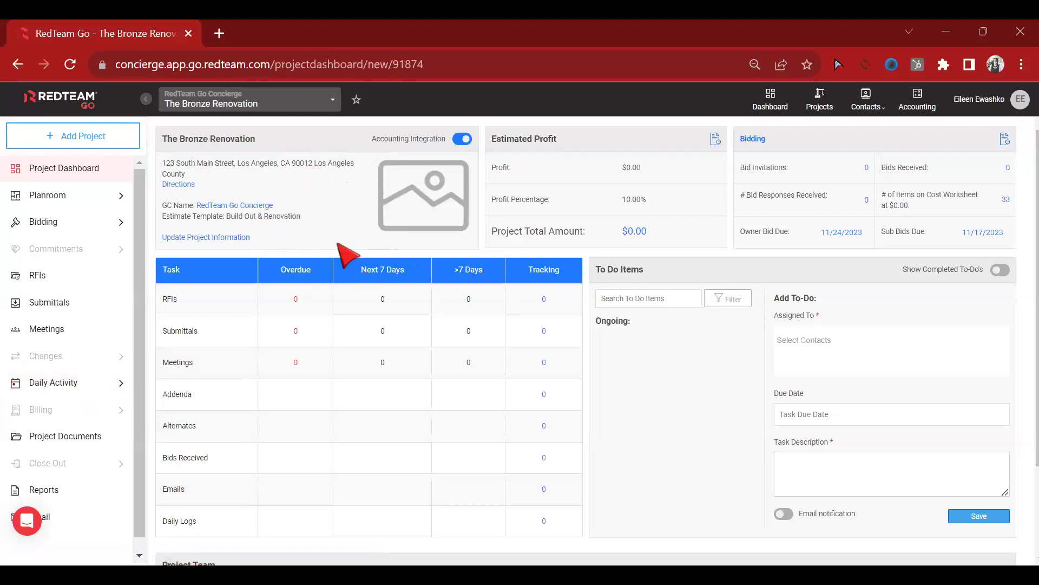
click(222, 238)
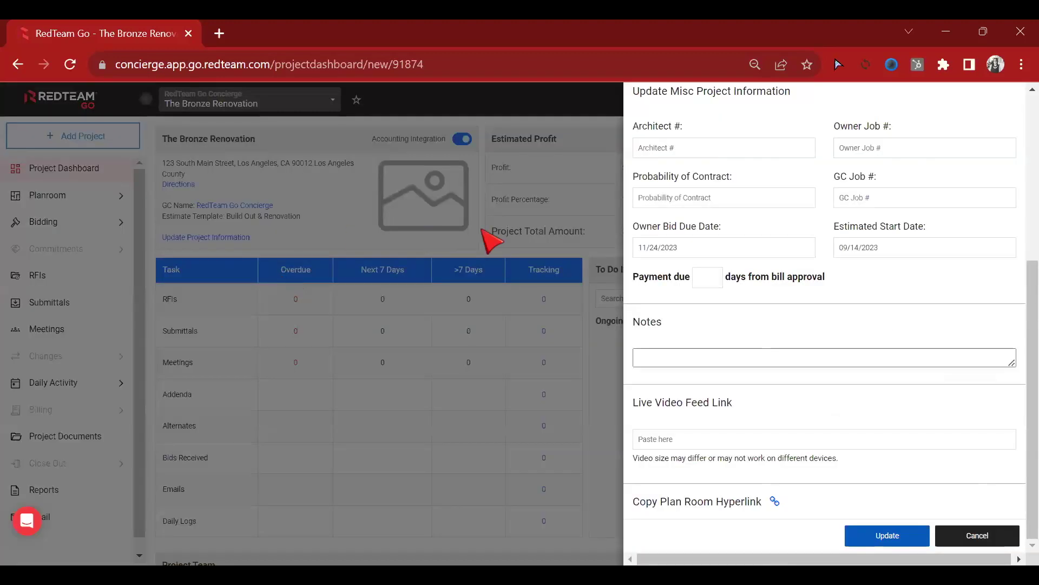
scroll(912, 244, up, 5)
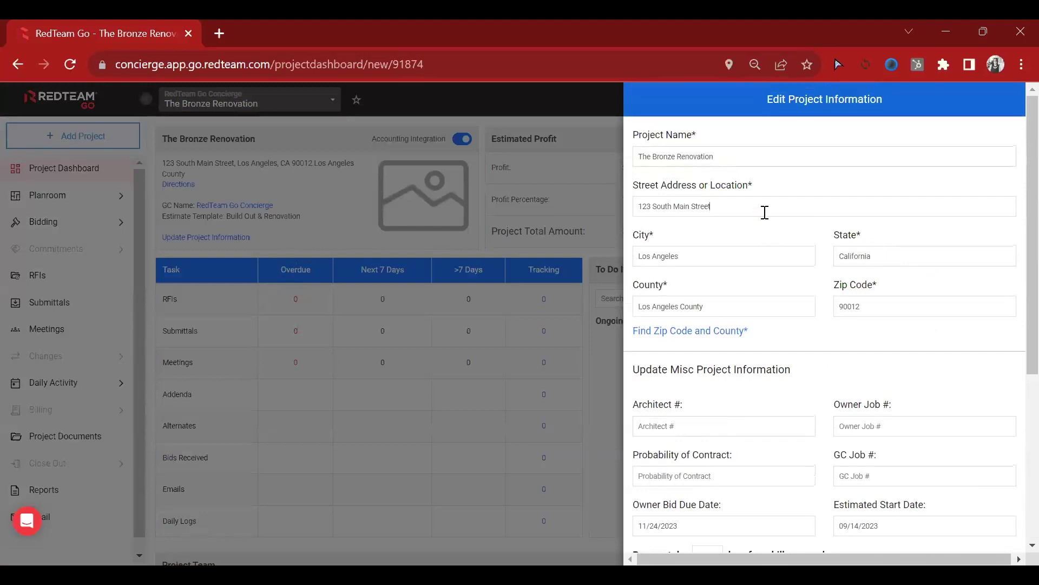
click(834, 160)
scroll(1017, 280, down, 3)
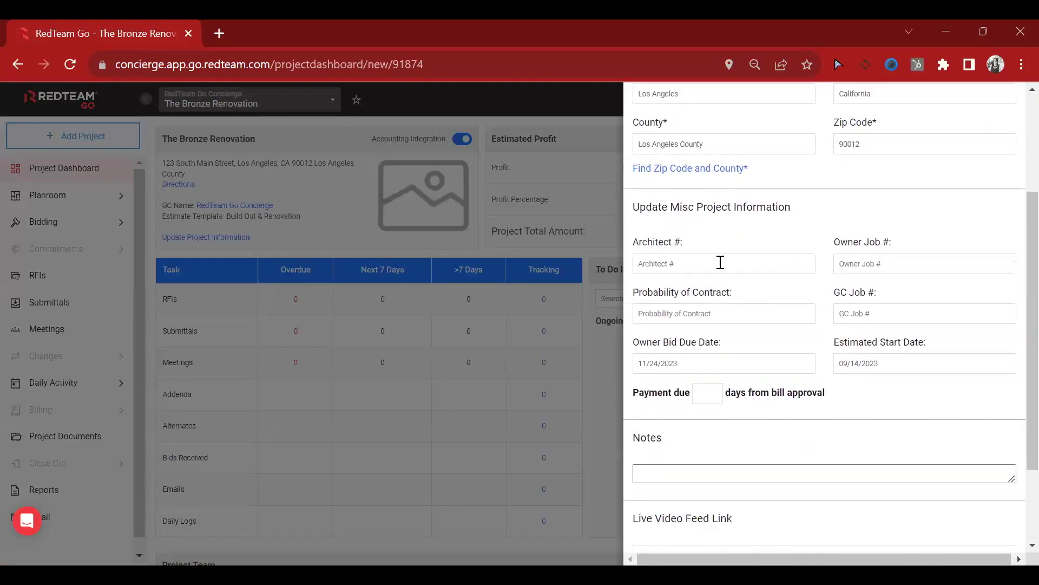
click(745, 272)
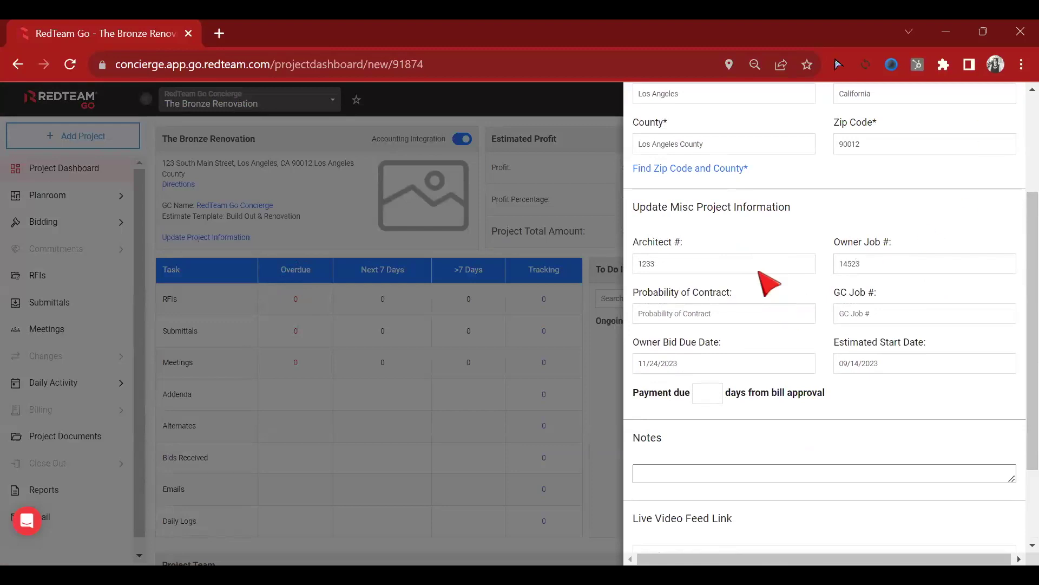
click(933, 253)
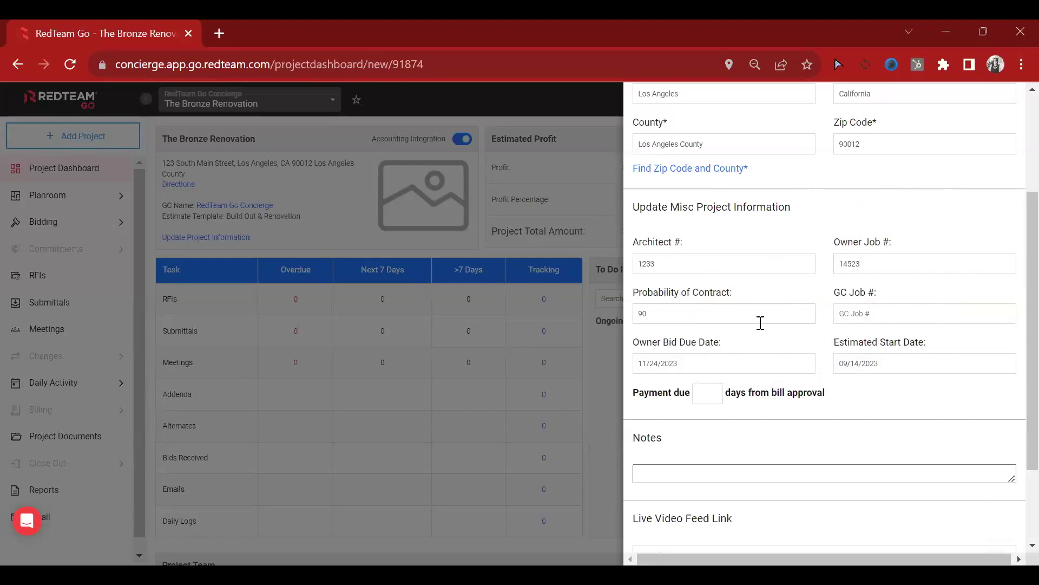
text(%)
- Look over the payment due, notes and live video feed fields and copy the Plan Room hyperlink
scroll(763, 347, down, 2)
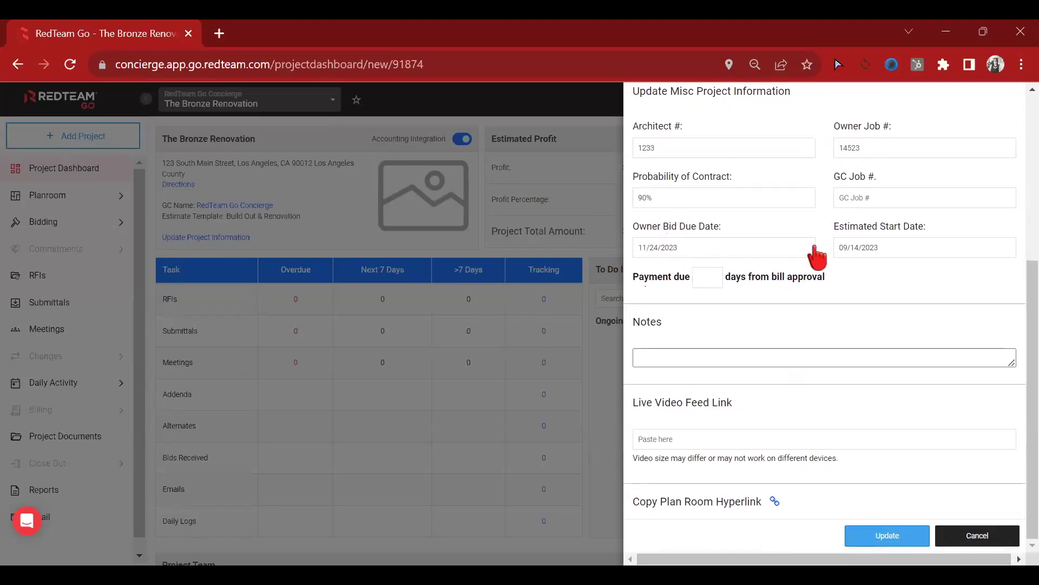
drag(632, 283, 876, 288)
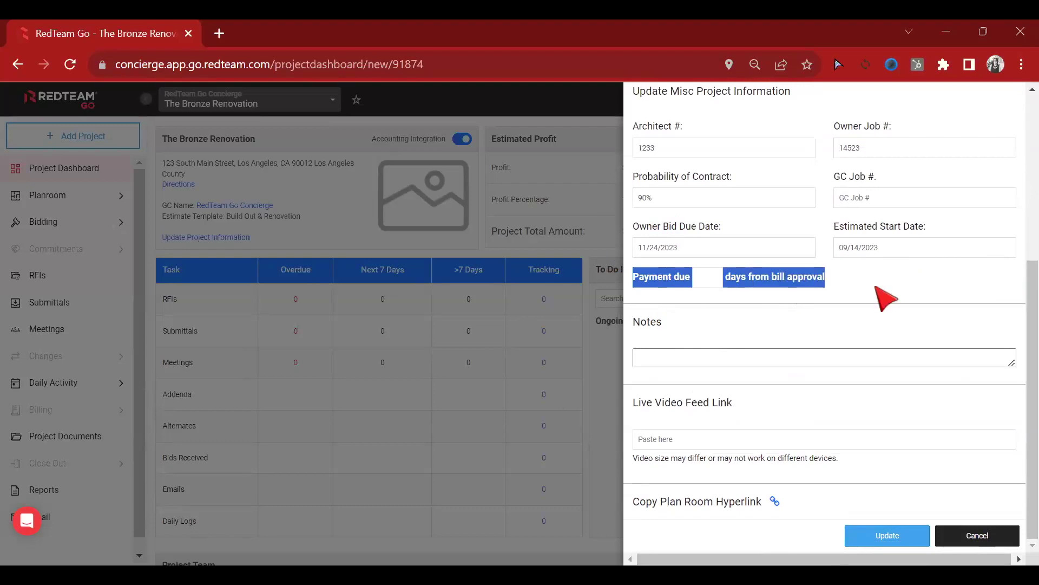
click(652, 295)
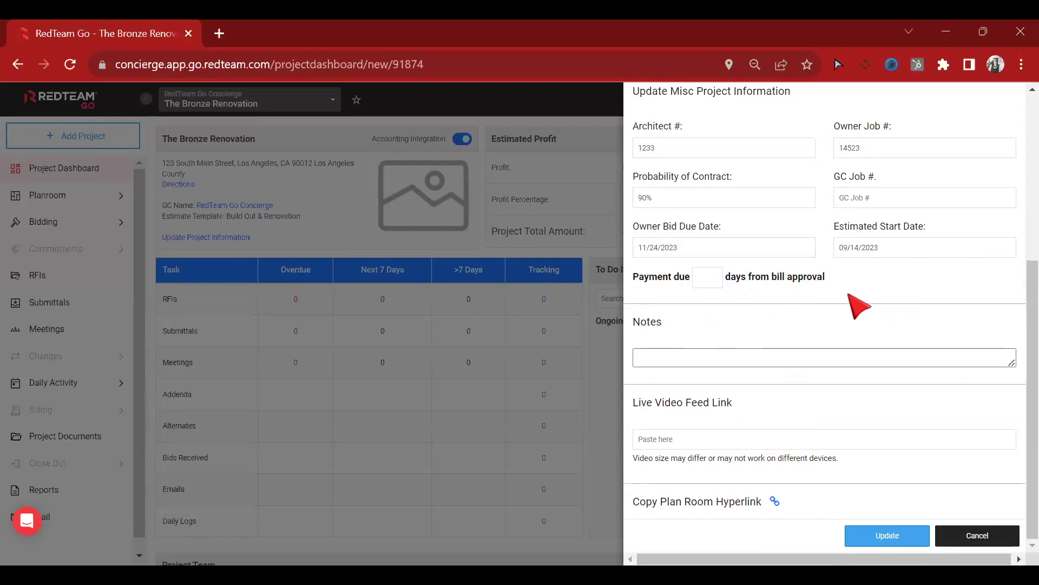
click(1013, 365)
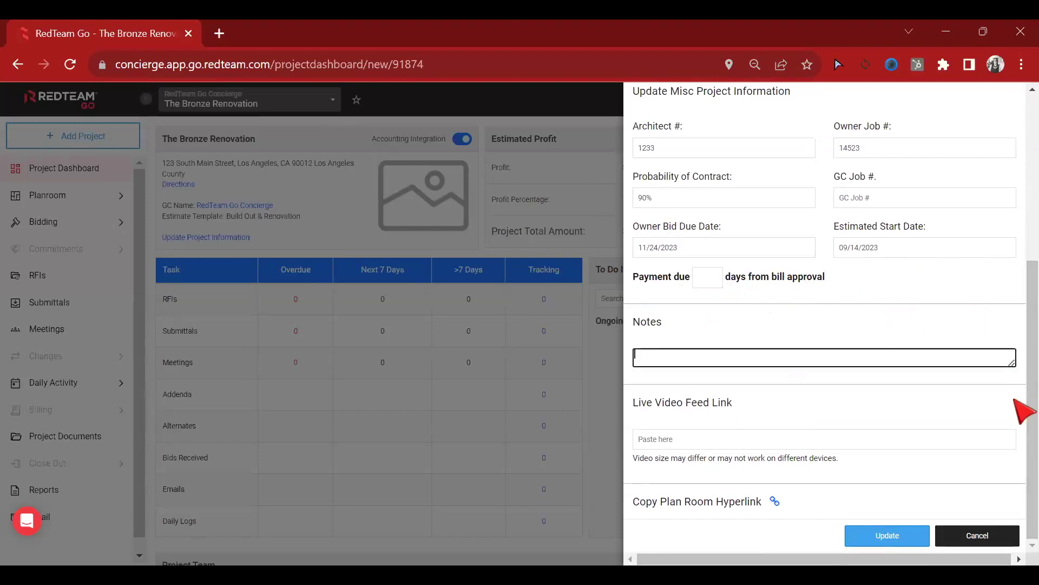
click(705, 432)
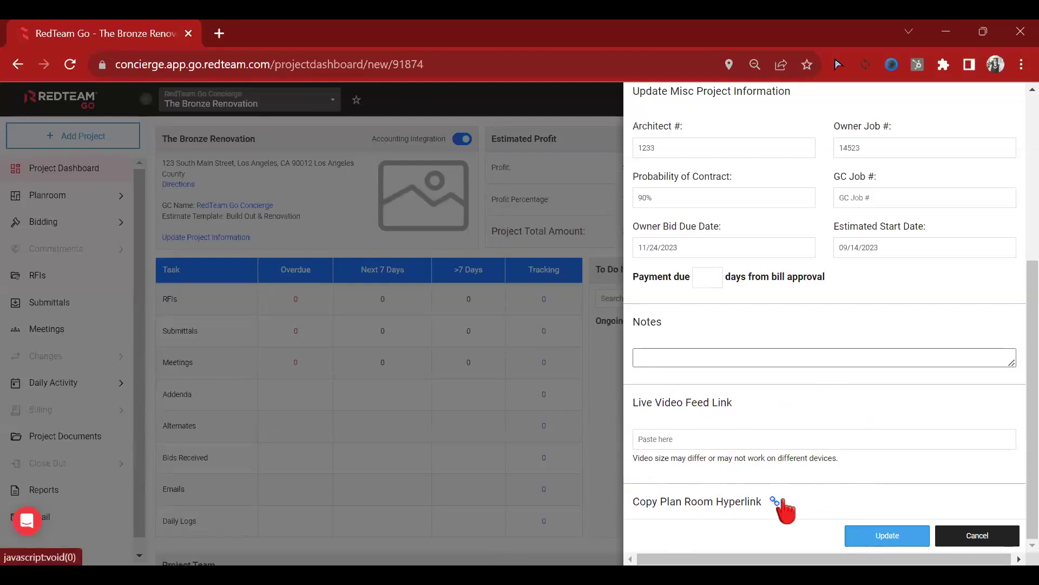
click(774, 503)
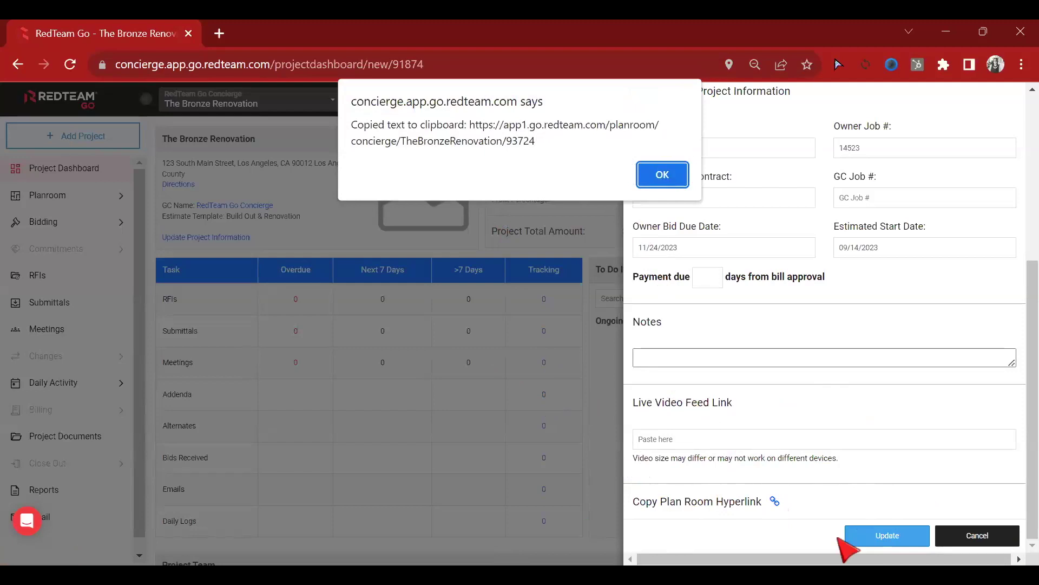
key(Return)
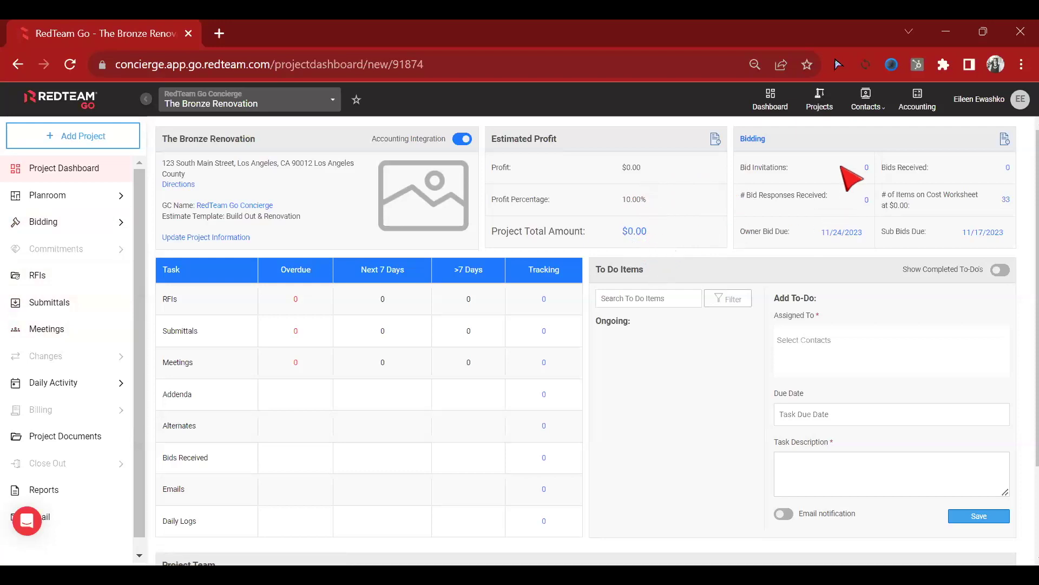
- Examine the dashboard's bidding summary and the Add To-Do form, including its available assignees
click(763, 140)
scroll(831, 236, down, 1)
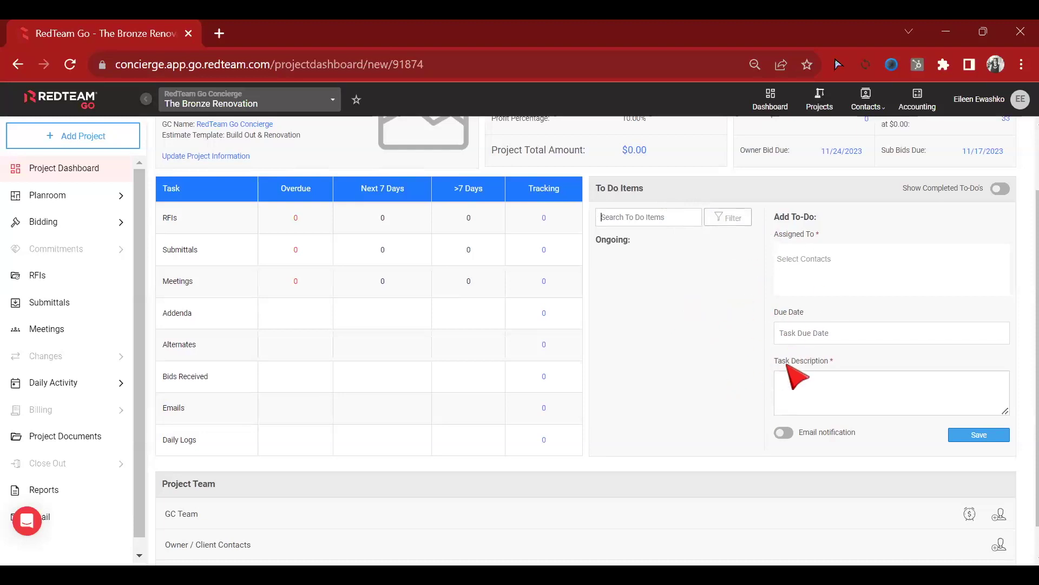
click(874, 279)
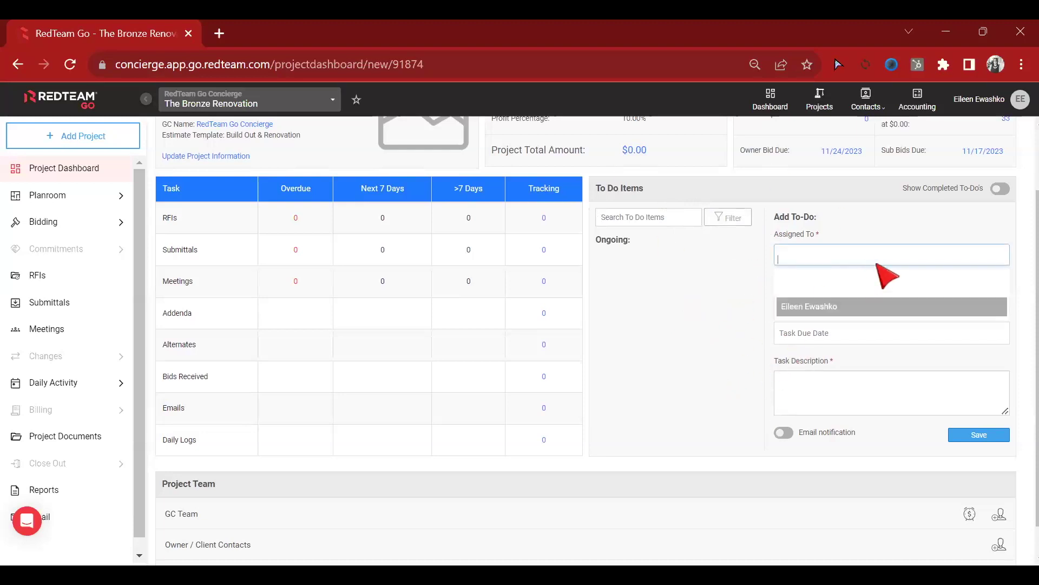
click(644, 330)
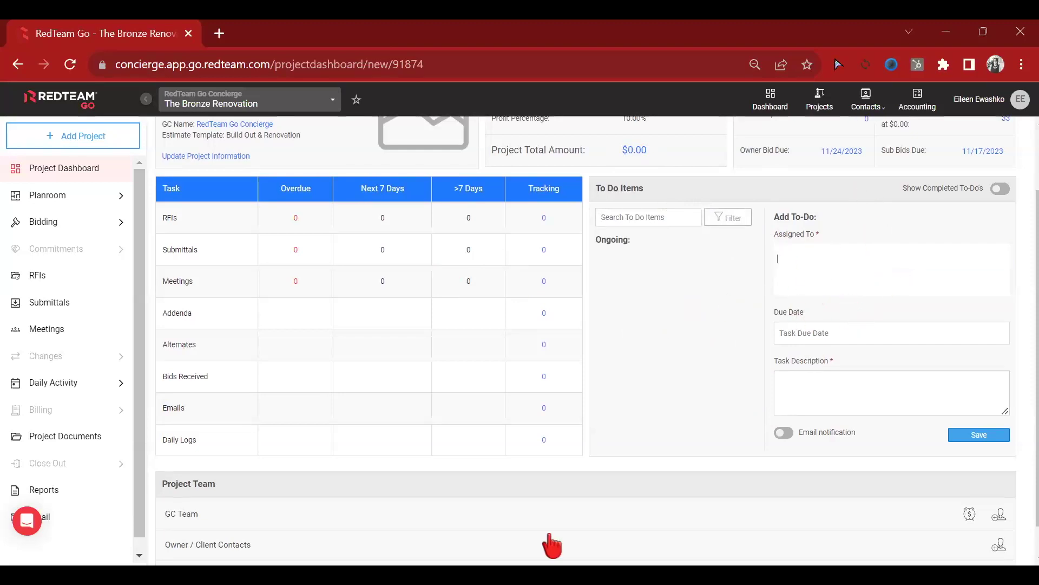
scroll(654, 485, up, 2)
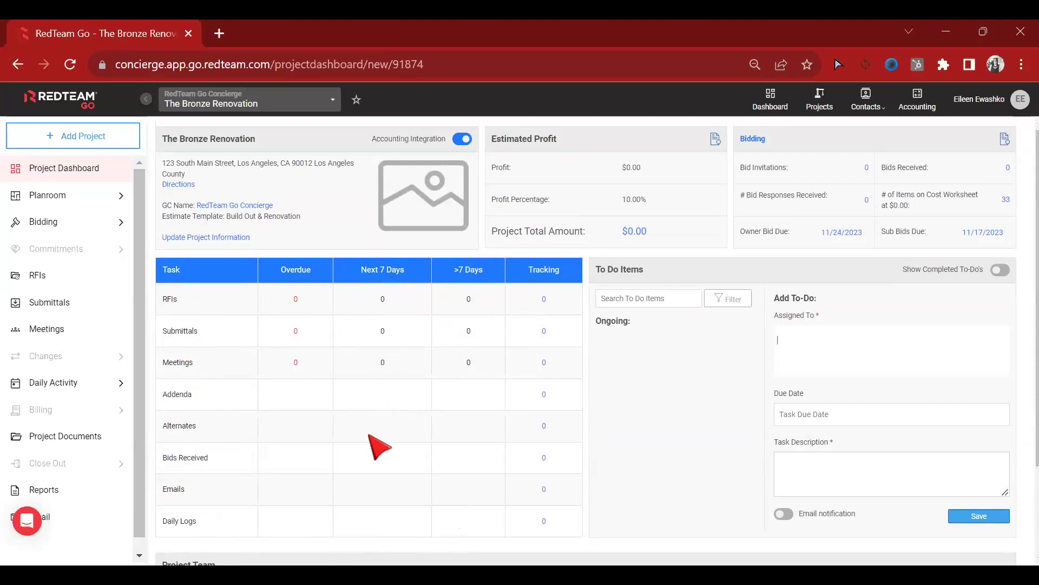
- Expand the Owner / Client Contacts and GC Team lists under Project Team to see their members
scroll(383, 467, down, 2)
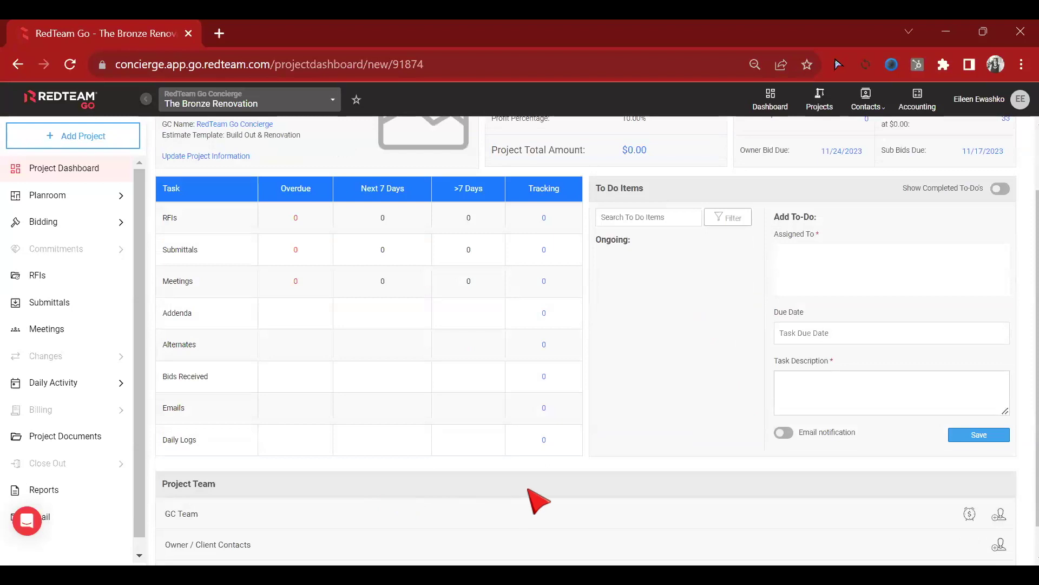
scroll(538, 487, down, 1)
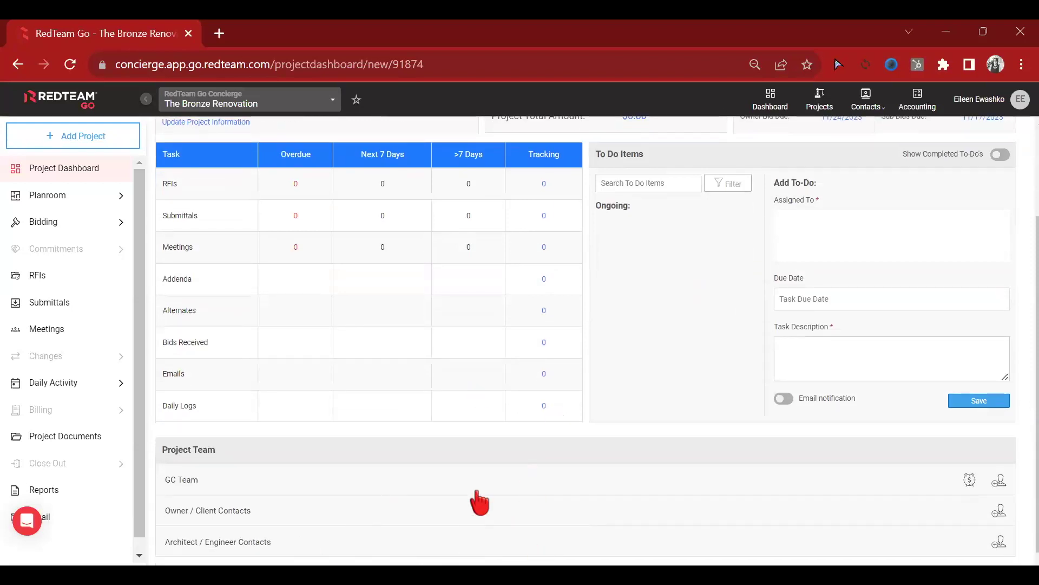
click(497, 510)
scroll(563, 395, down, 2)
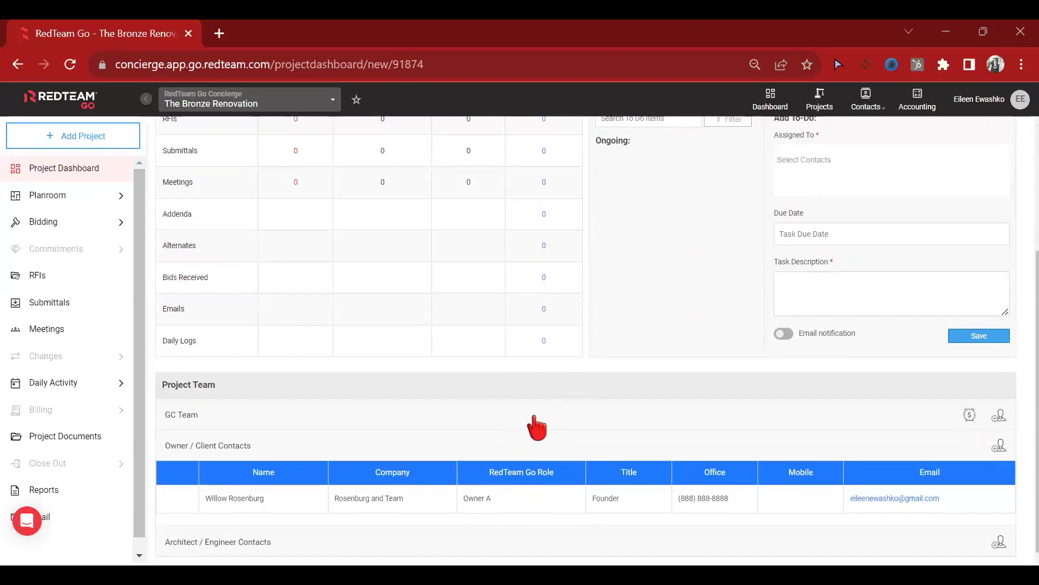
click(535, 417)
scroll(204, 353, down, 2)
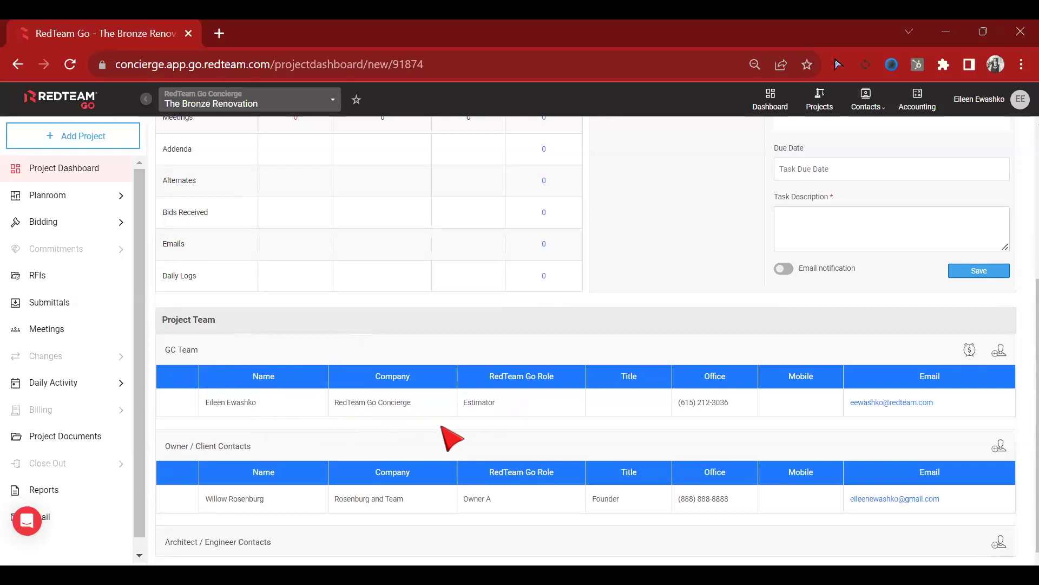
- Add the first listed RedTeam Go Concierge contact to the GC Team with the job description Accountant and save
click(1012, 354)
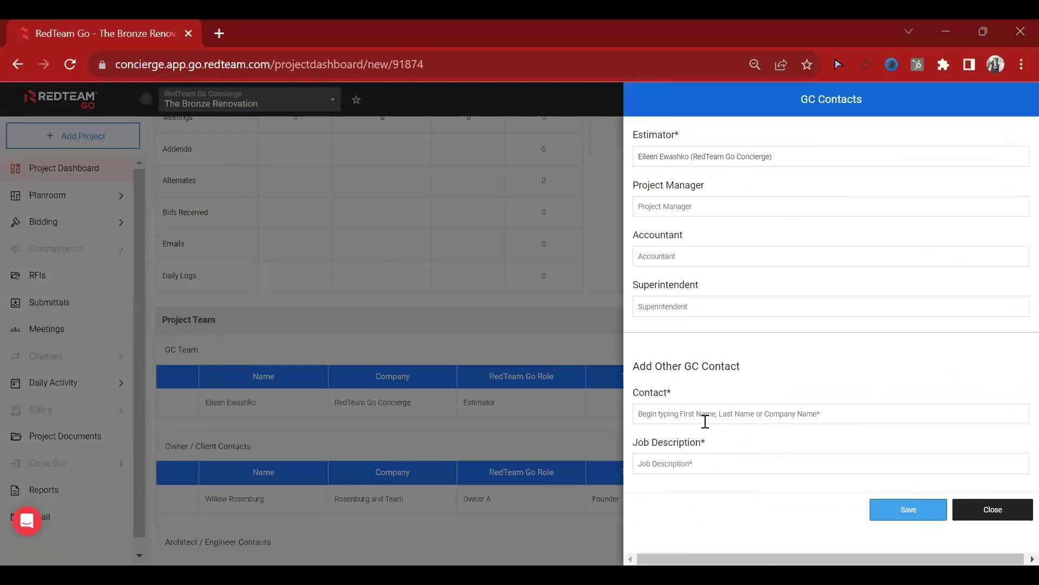
click(705, 421)
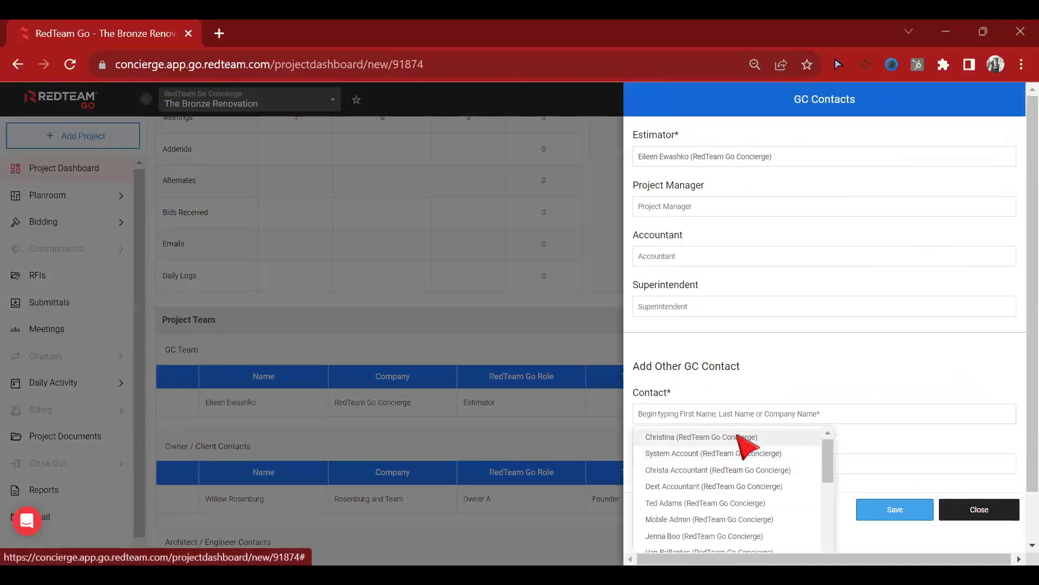
click(742, 438)
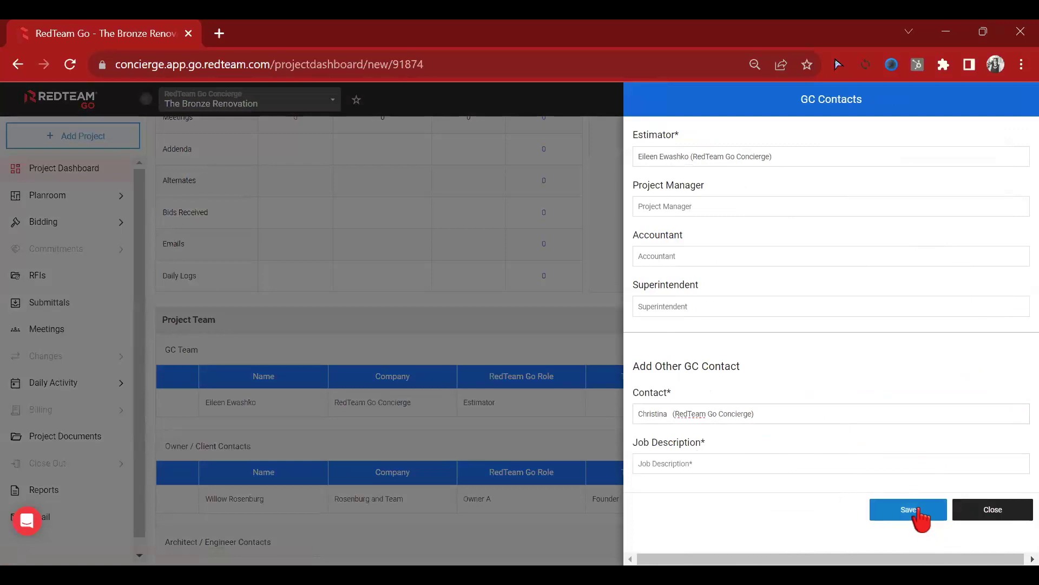
click(920, 514)
click(660, 468)
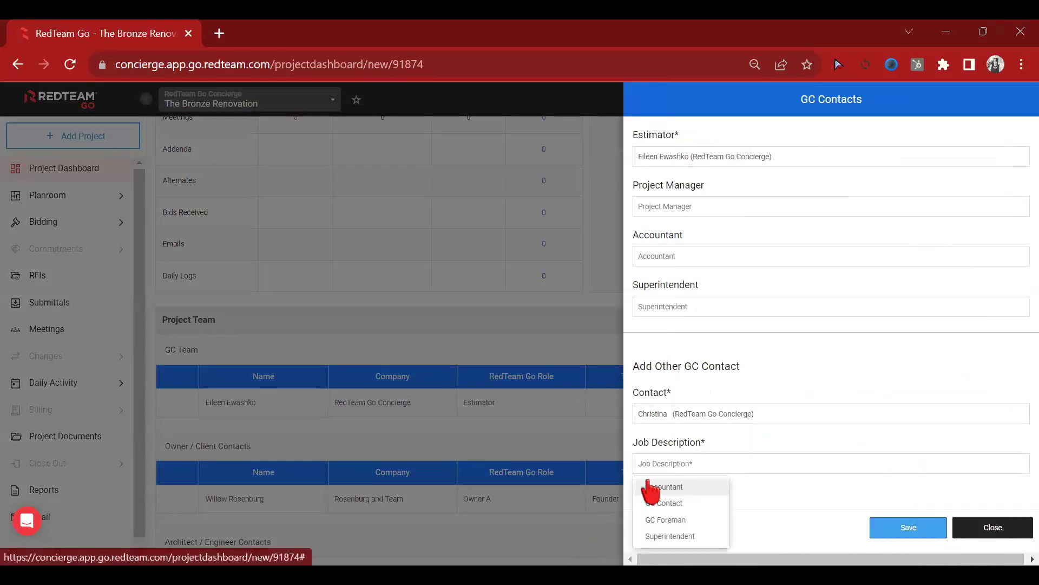
click(709, 489)
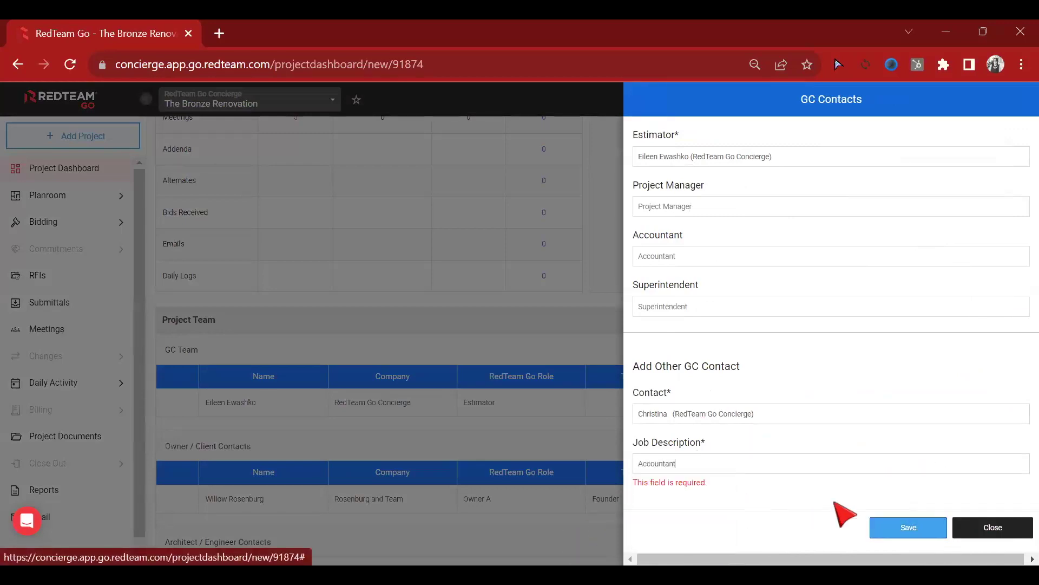
click(900, 535)
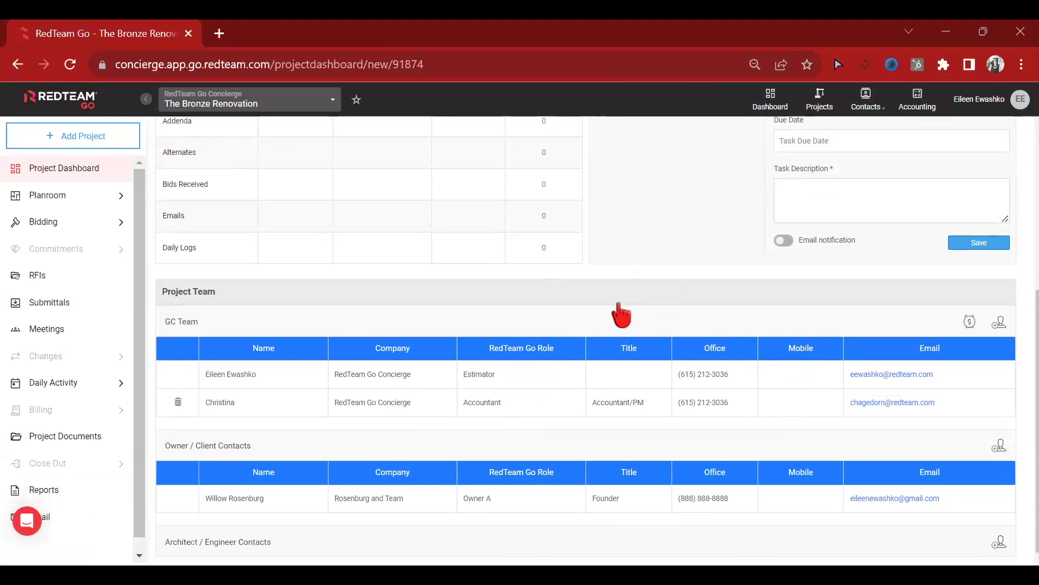
- Collapse the GC Team list and expand Architect / Engineer Contacts to check its entries
click(203, 323)
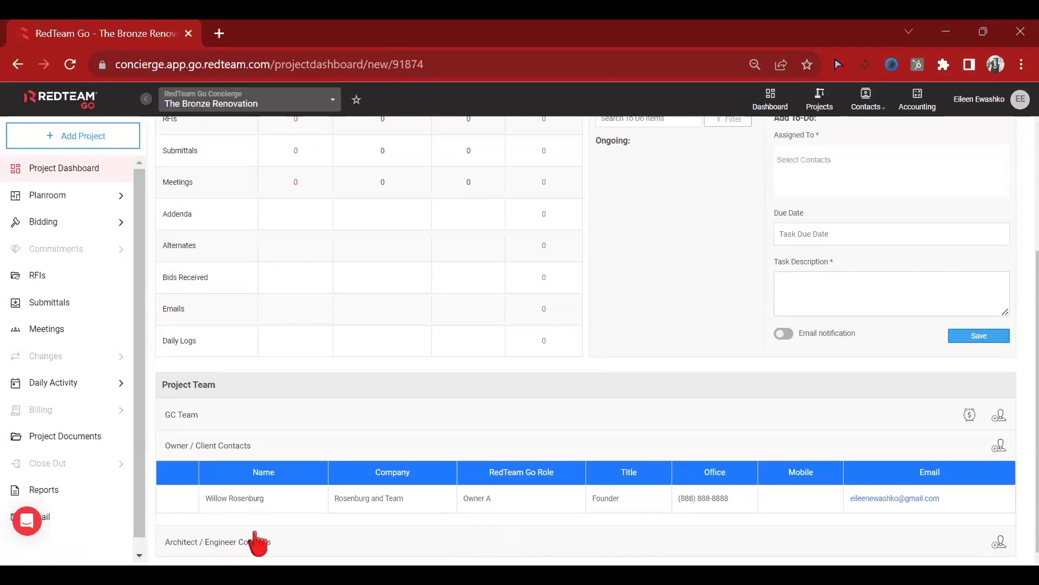
click(511, 540)
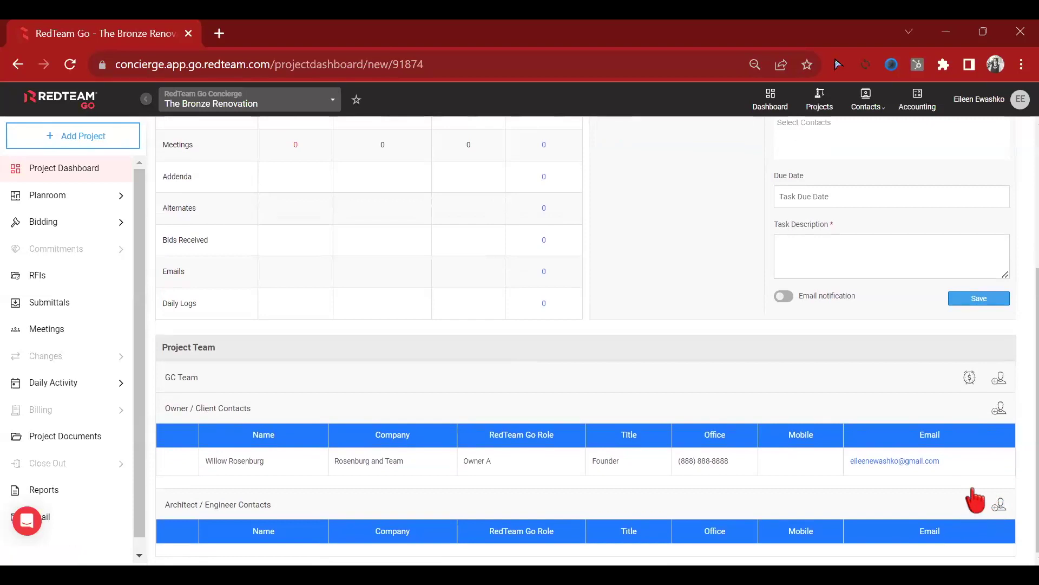
click(934, 499)
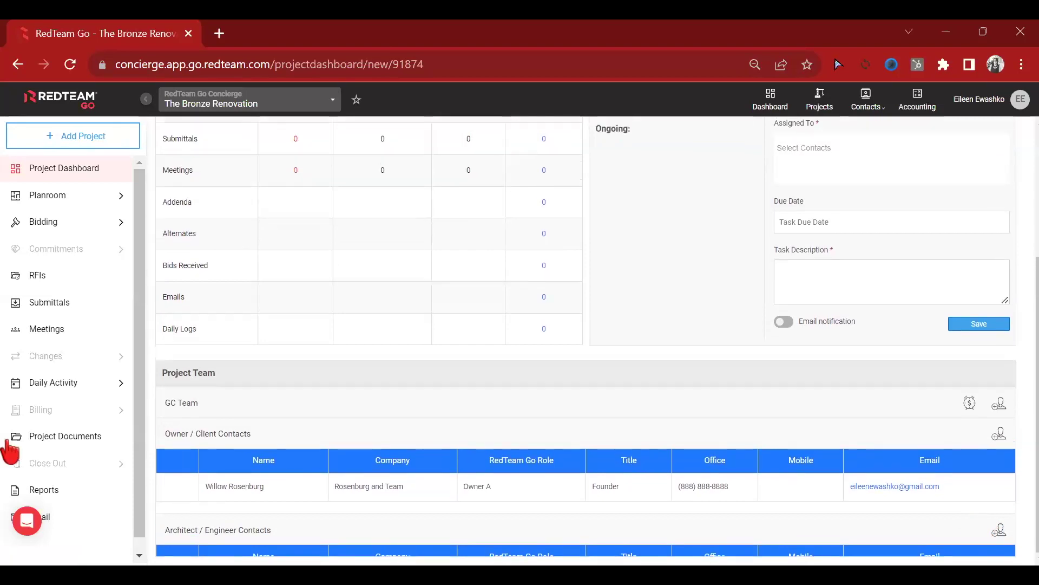
click(314, 440)
scroll(666, 479, up, 2)
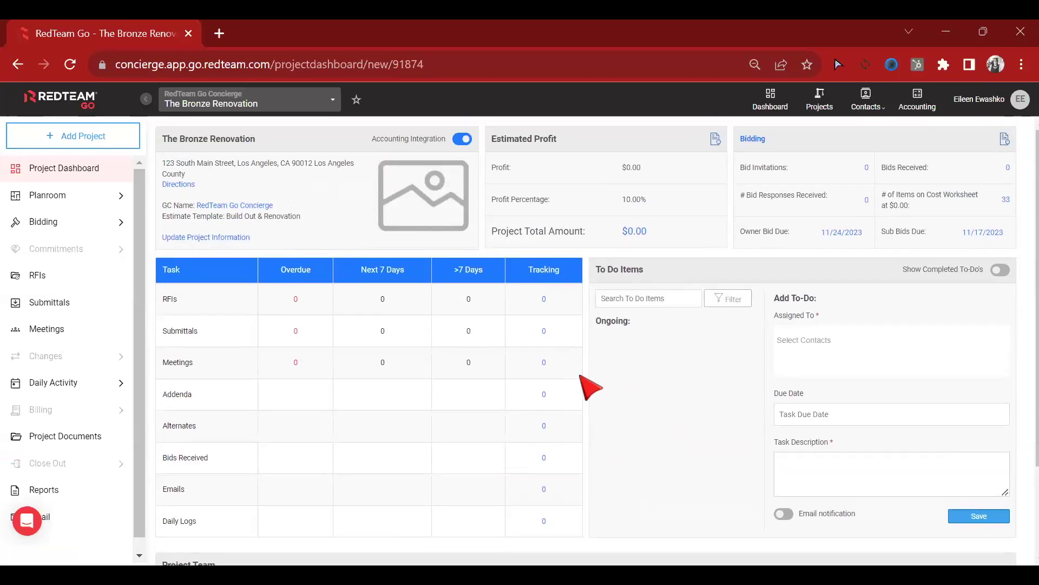
- Open the project's Base Bid worksheet in Bidding
click(37, 226)
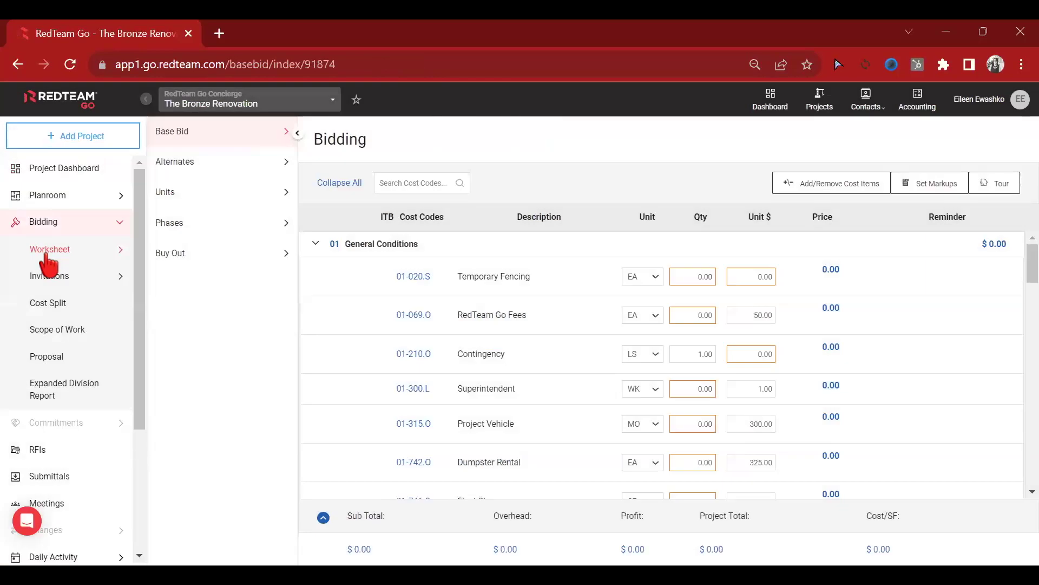
mouse_move(854, 418)
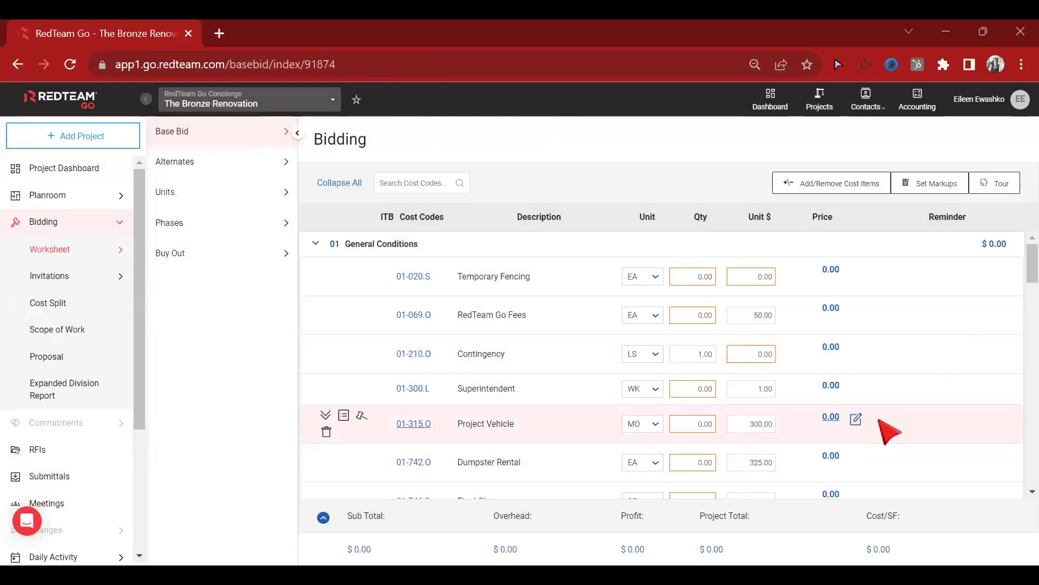
- Delete the Temporary Fencing cost code 01-020.S from the General Conditions division and confirm the deletion
scroll(888, 430, down, 6)
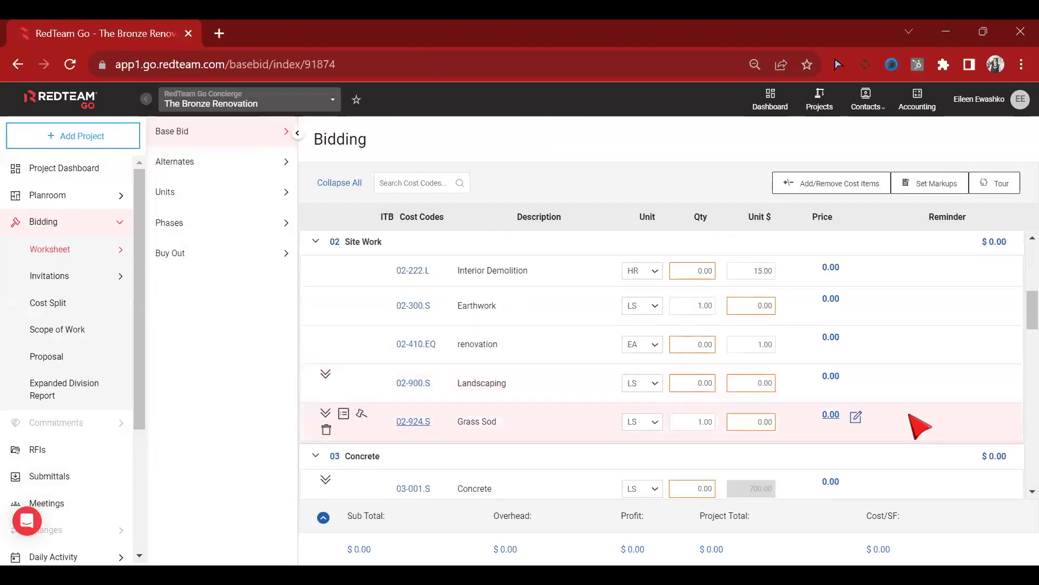
scroll(918, 428, up, 6)
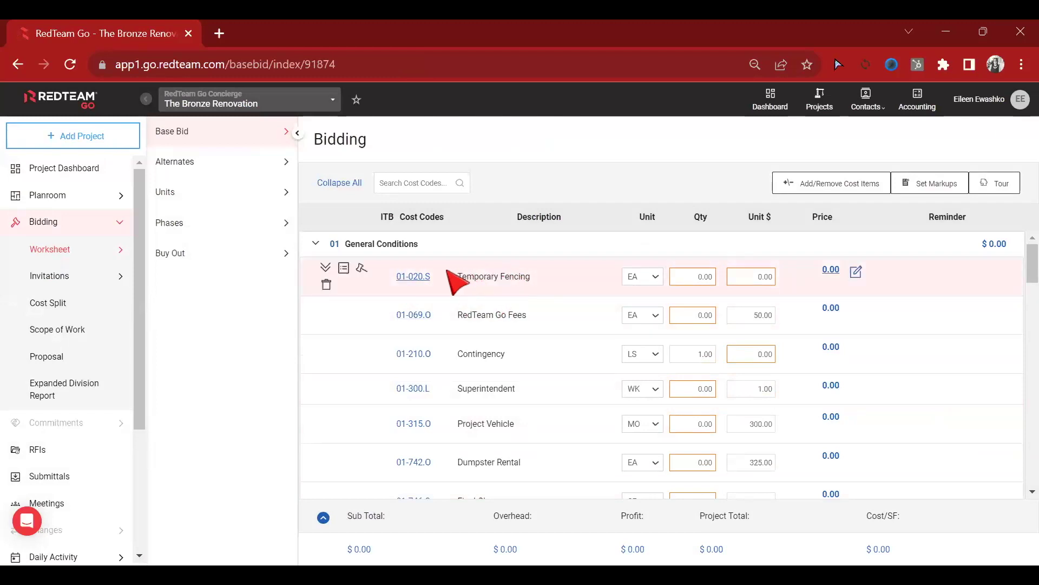
click(326, 285)
click(379, 280)
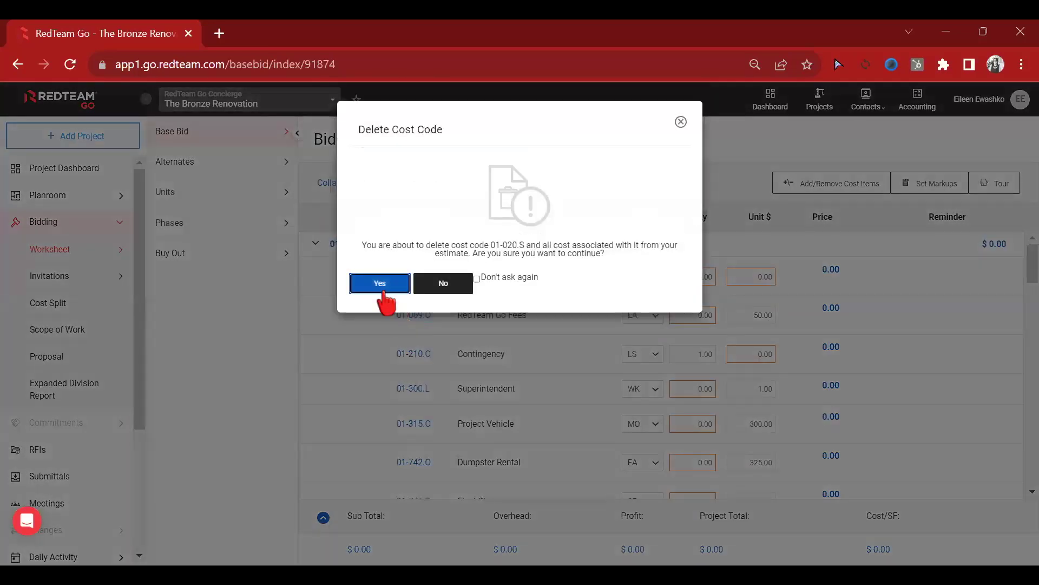
- Expand Rough Carpentry 06-100.M and Countertops 06-415.S in the Carpentry division to examine their assembly items, and collapse Countertops
scroll(630, 306, down, 2)
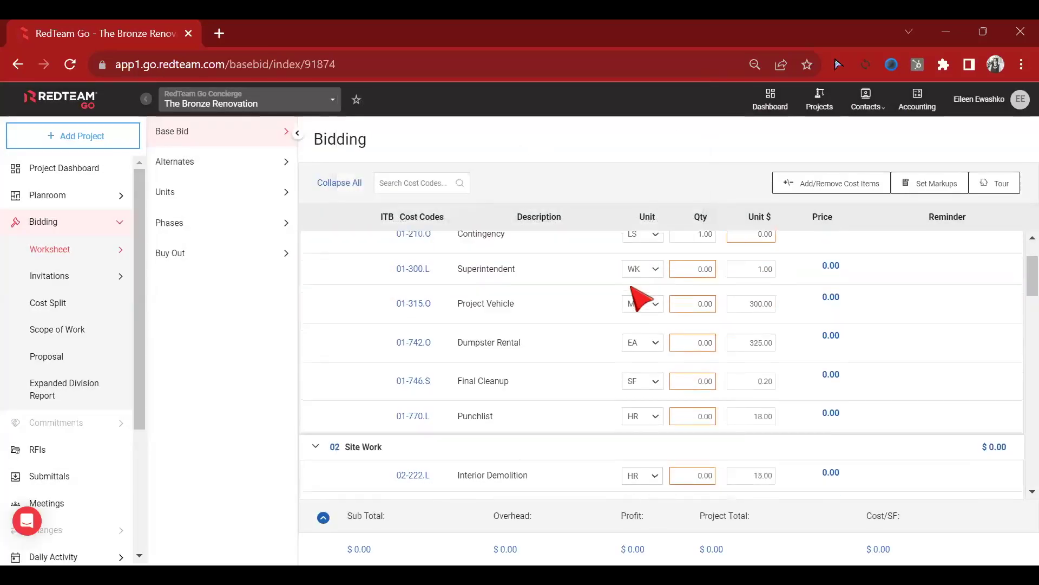
scroll(628, 299, down, 4)
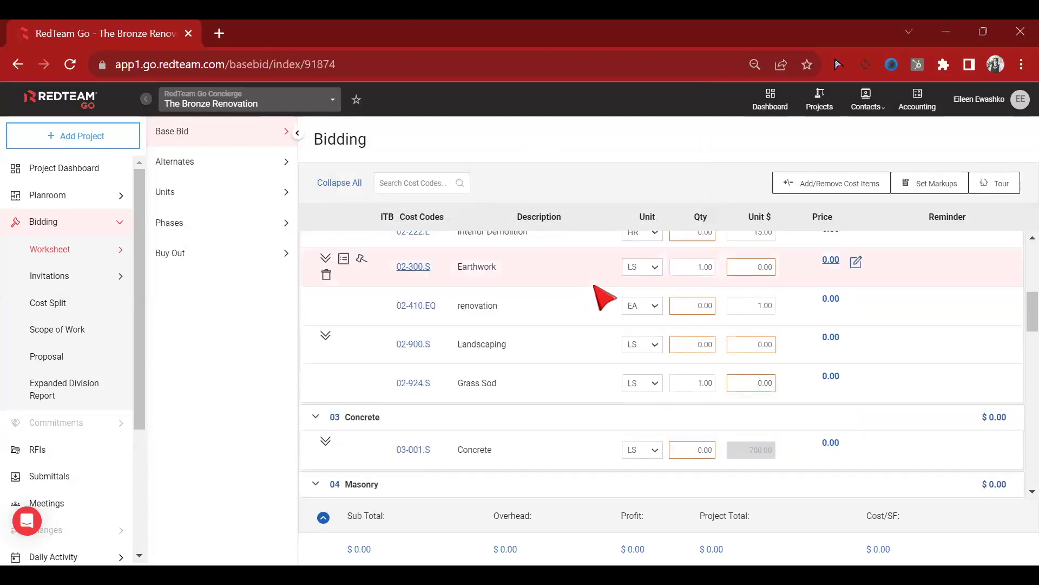
scroll(604, 298, down, 4)
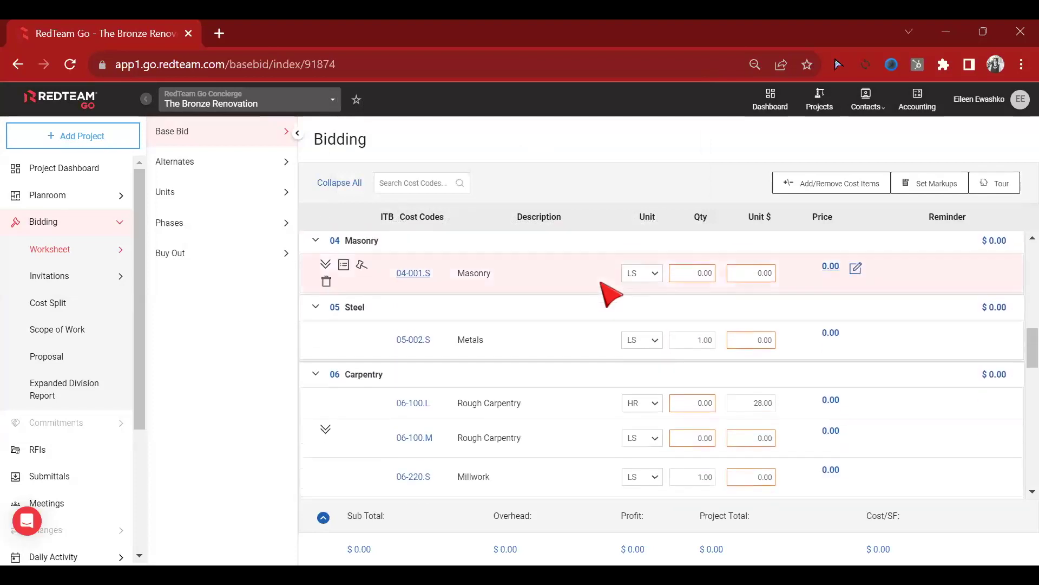
scroll(600, 283, down, 1)
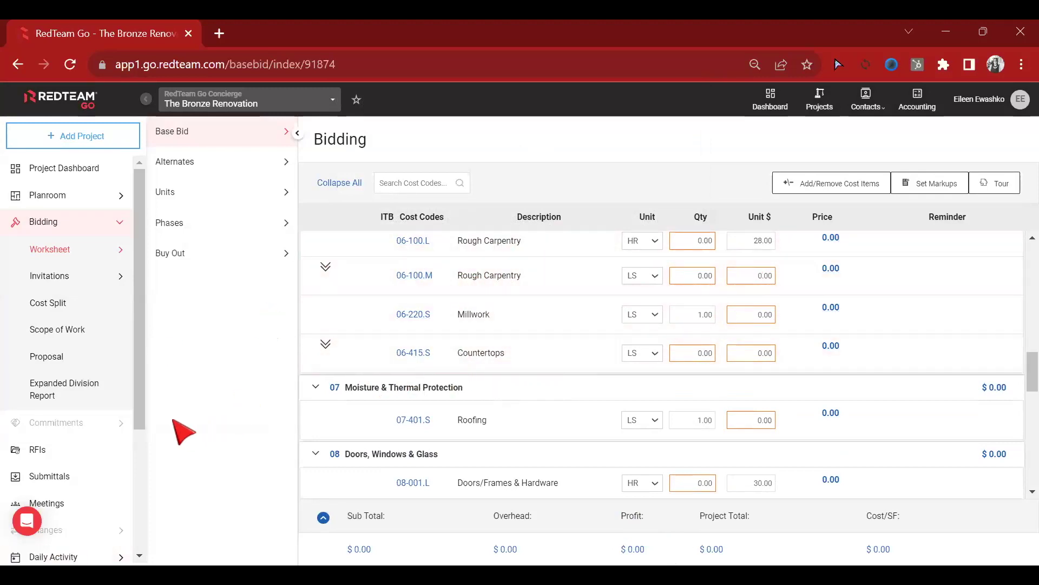
click(325, 269)
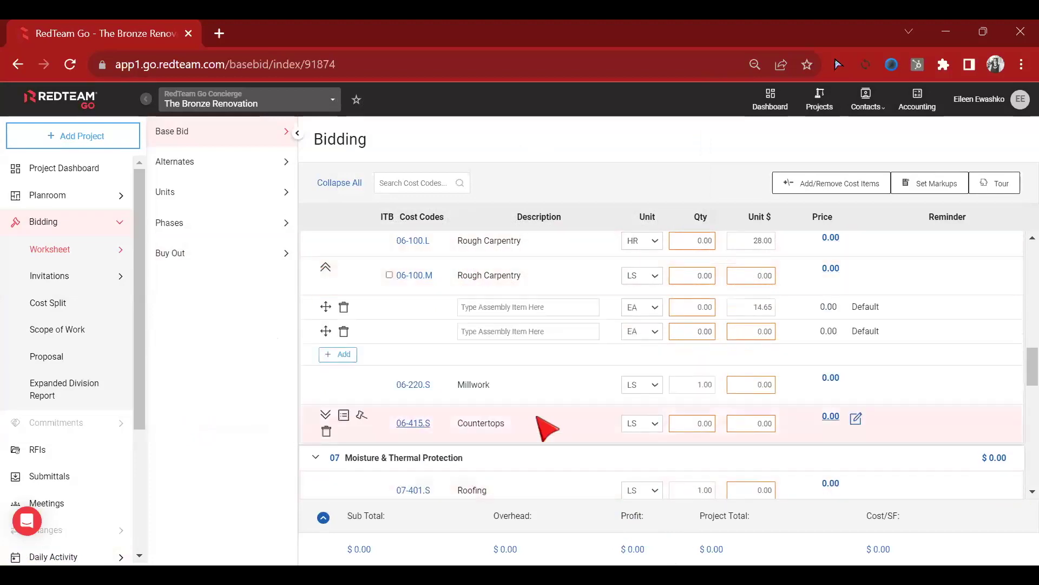
click(325, 415)
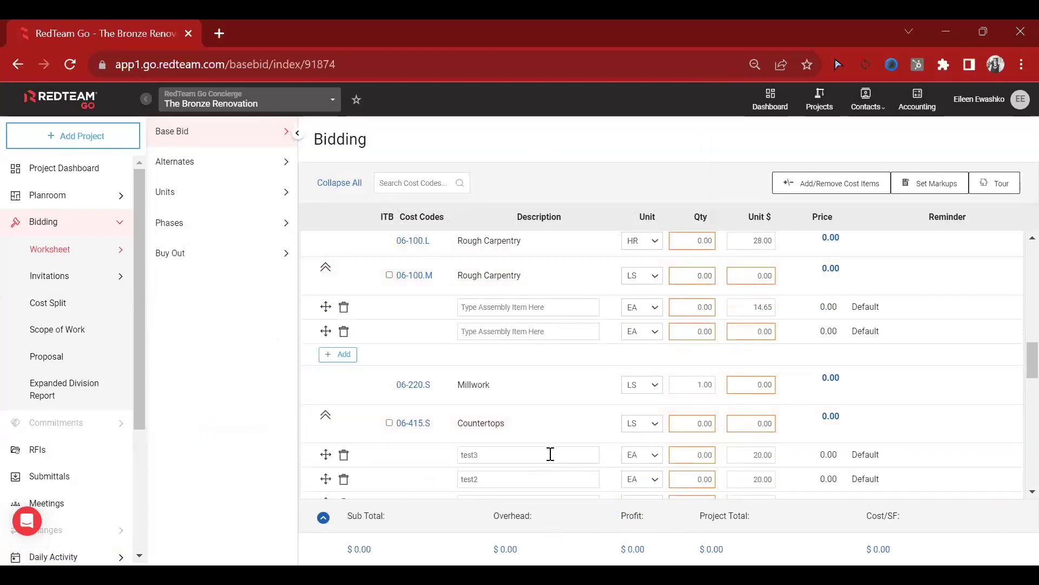
scroll(551, 454, down, 1)
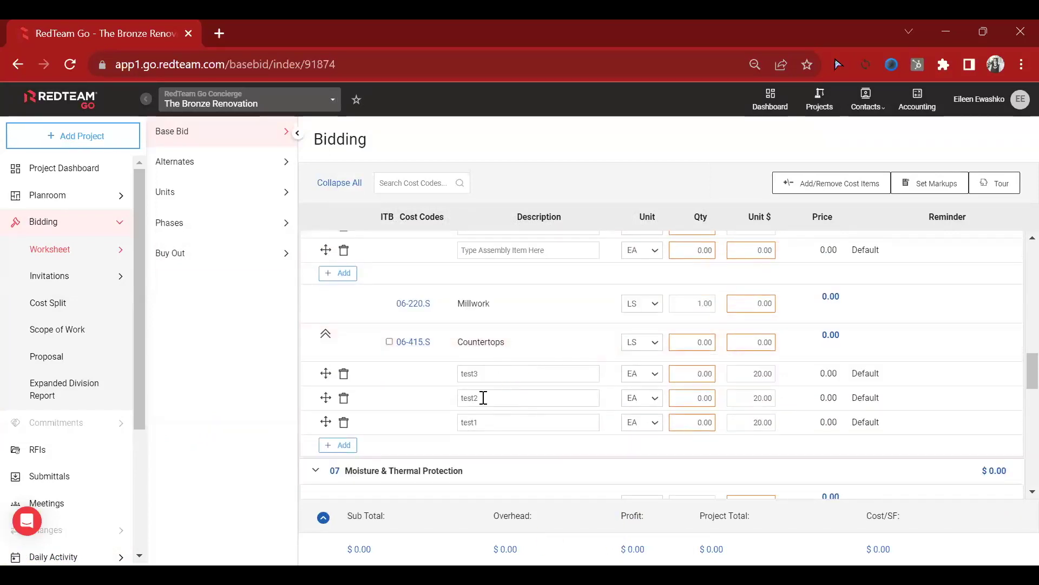
mouse_move(324, 333)
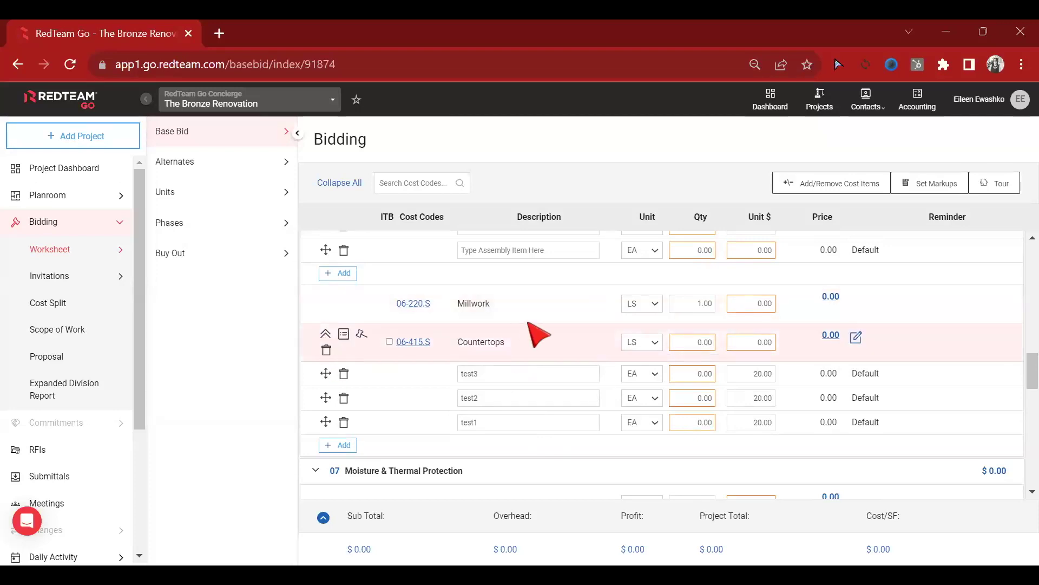
mouse_move(517, 321)
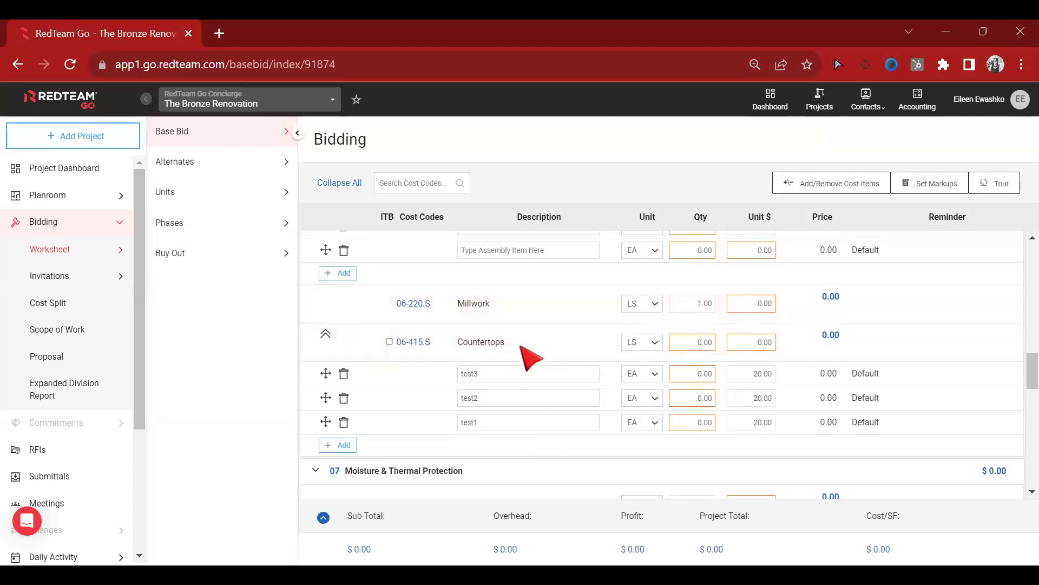
mouse_move(538, 354)
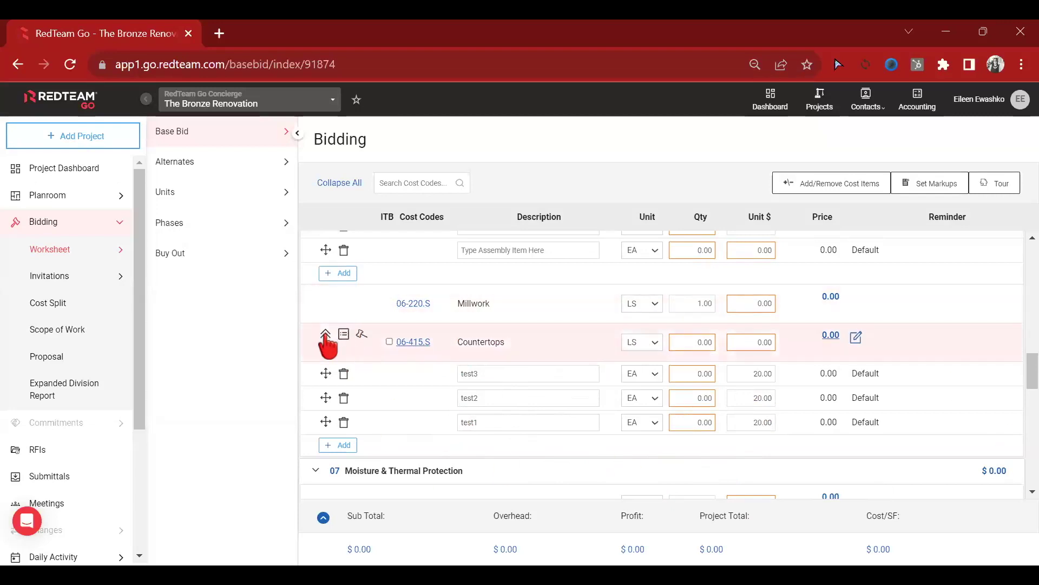
click(325, 334)
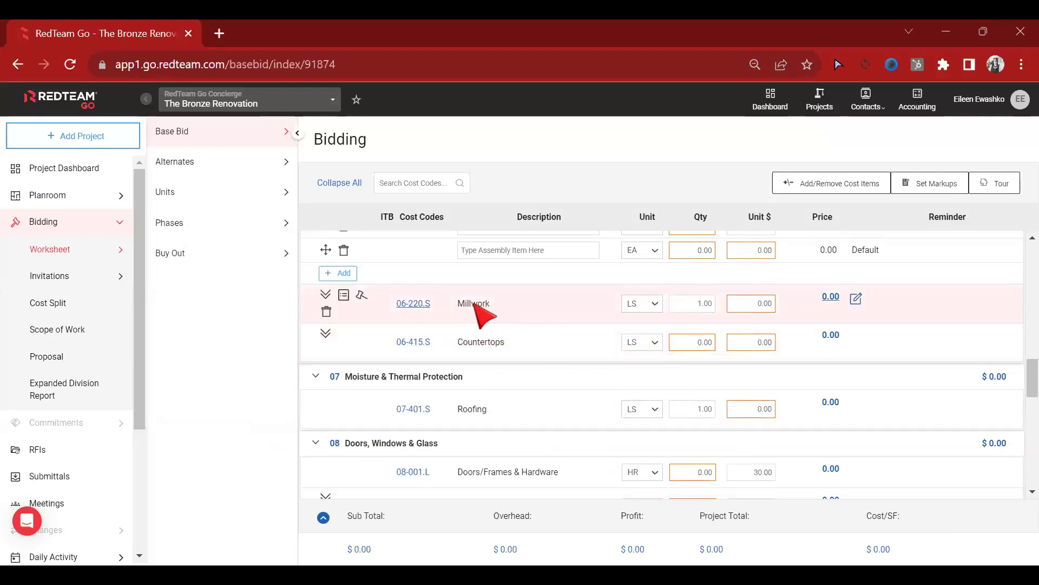
- Add the assembly items Millwork 1 and Millwork 2 under cost code 06-220.S Millwork and mark them as Default
click(326, 303)
click(343, 333)
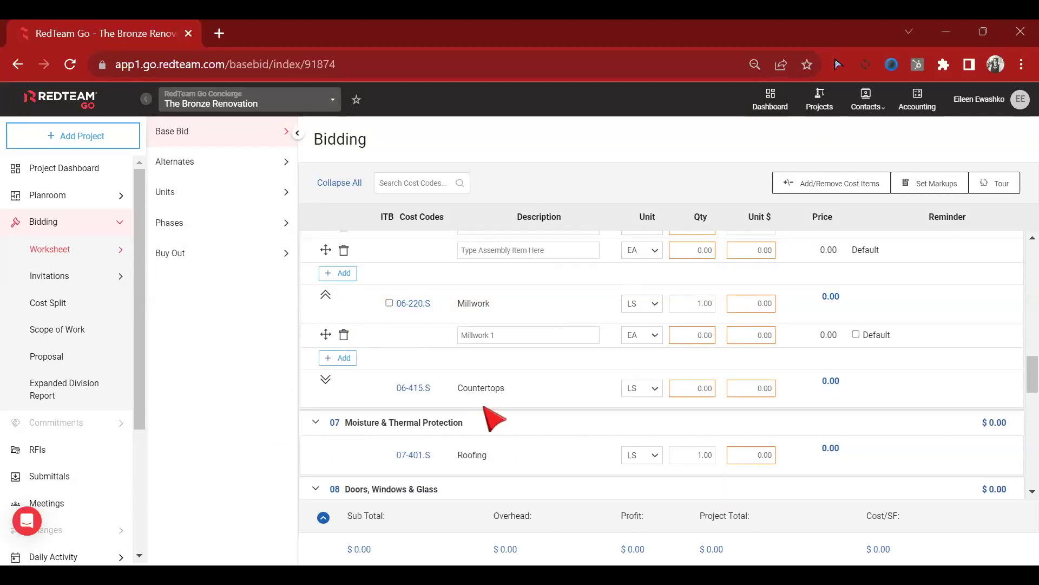
click(648, 336)
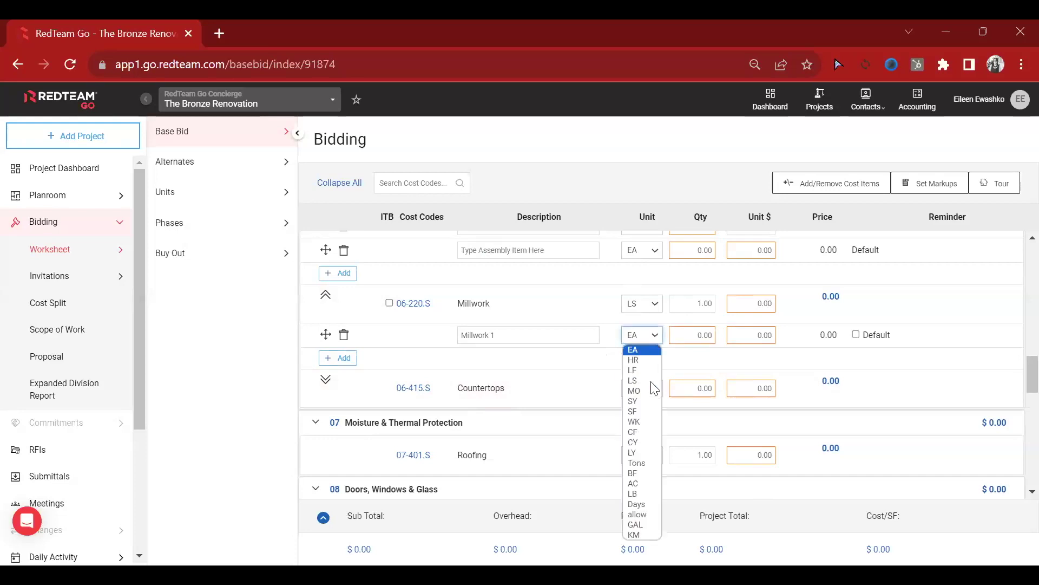
click(806, 342)
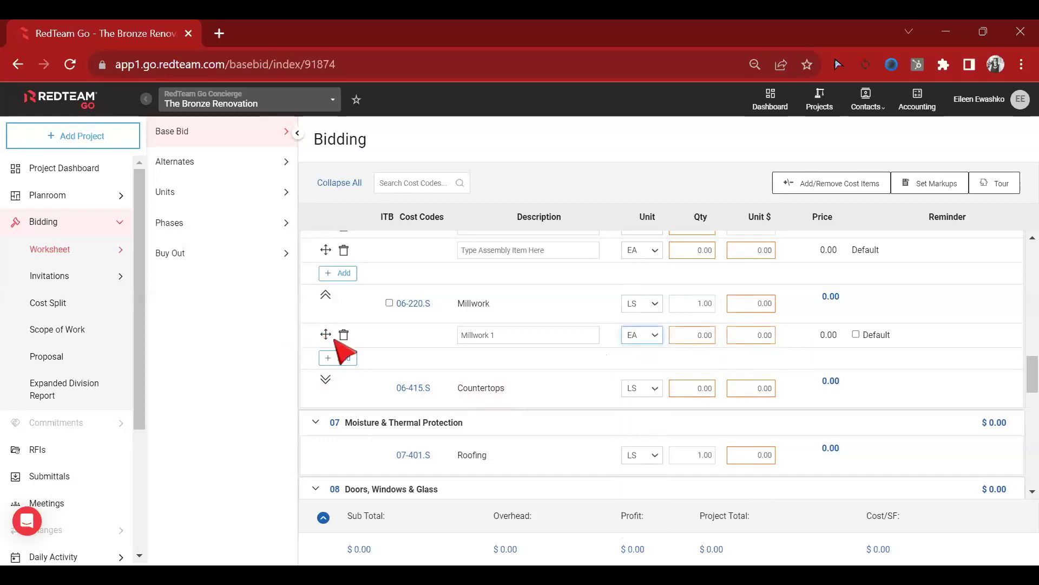
click(338, 358)
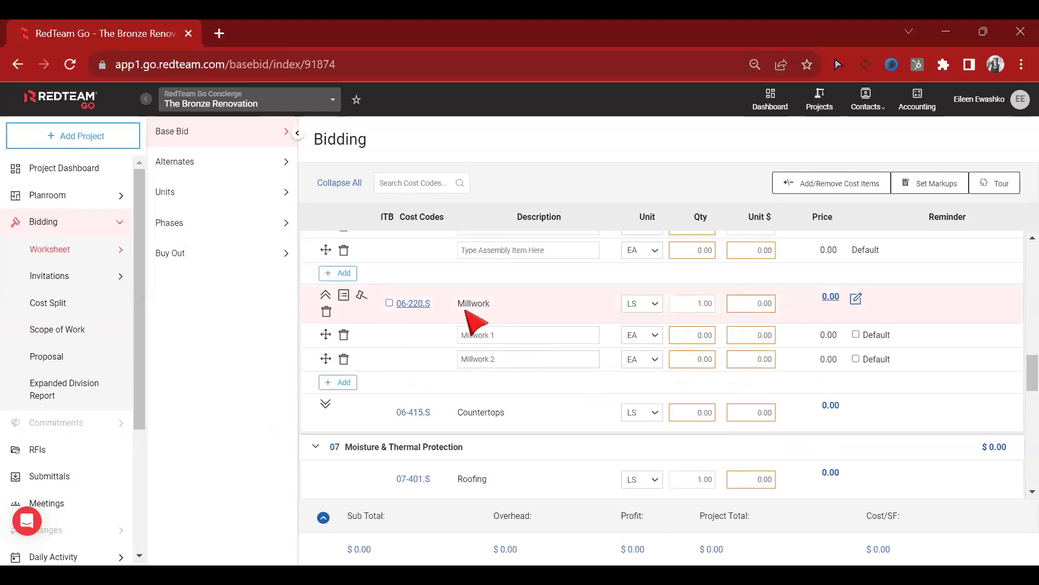
click(856, 335)
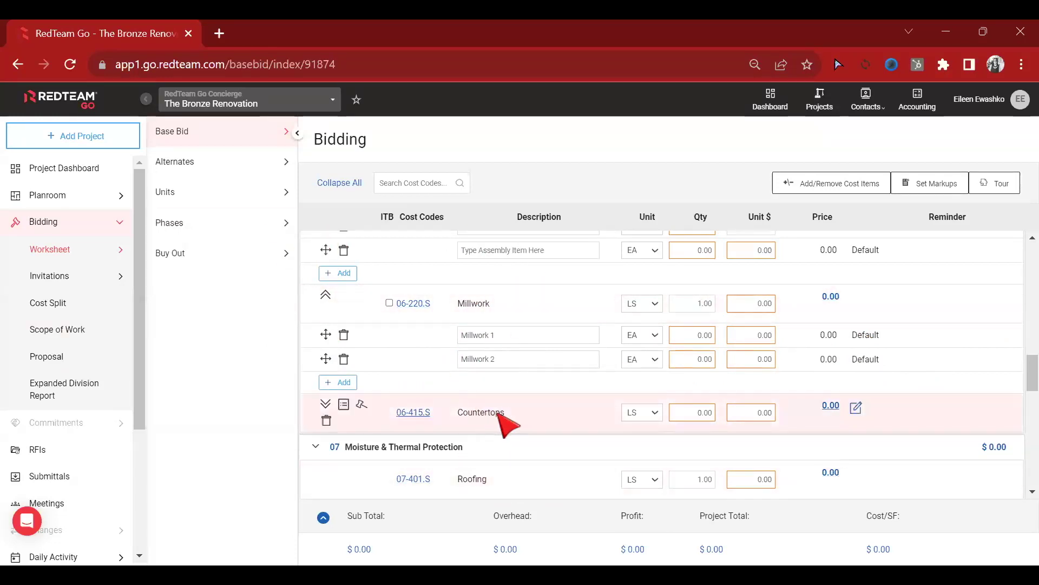
- Collapse the Rough Carpentry 06-100.M items and try reordering the Millwork assembly by moving Millwork 1 below Millwork 2
scroll(490, 416, up, 1)
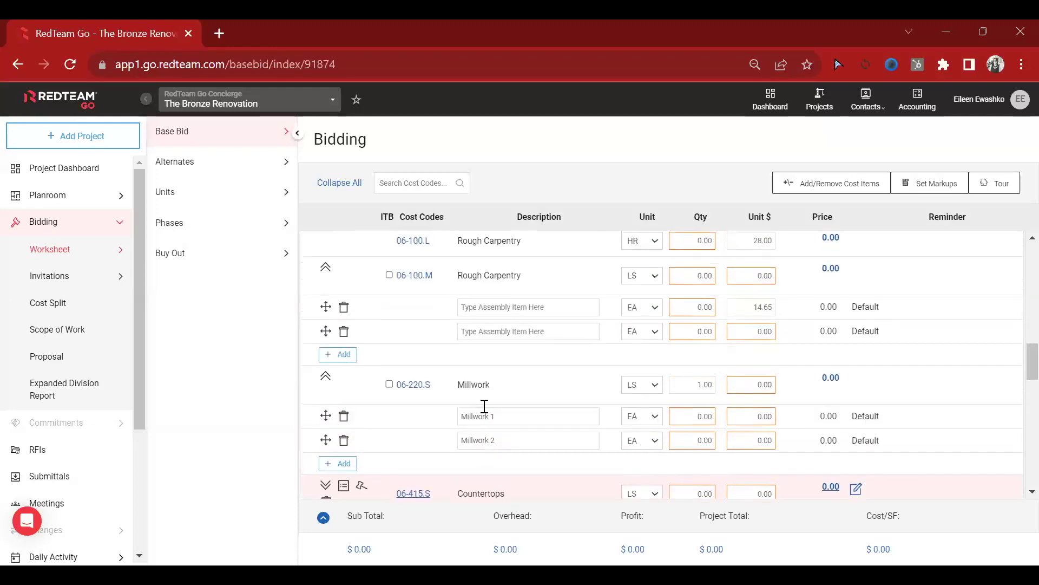
click(326, 267)
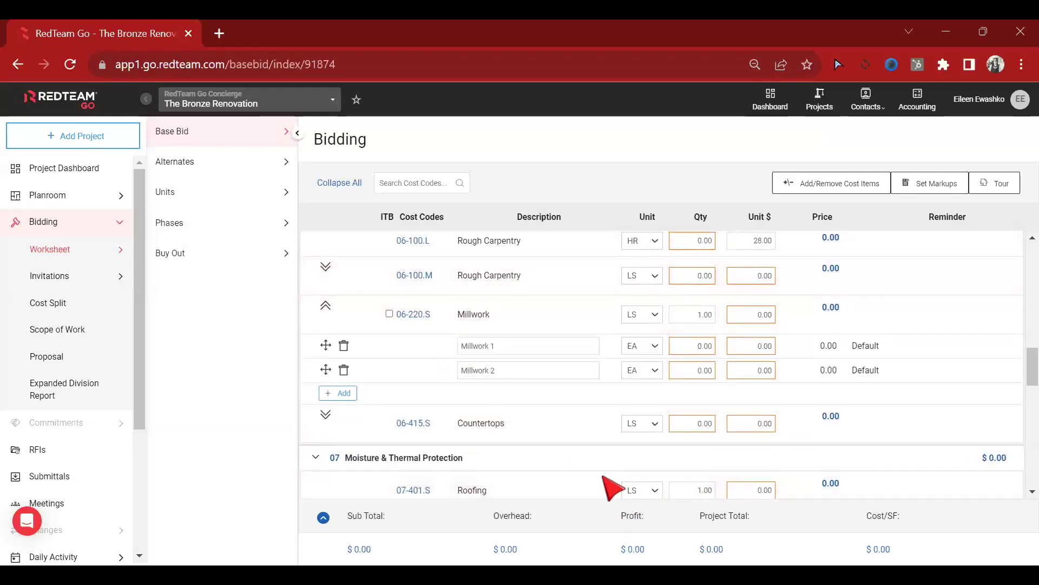
drag(326, 345, 331, 374)
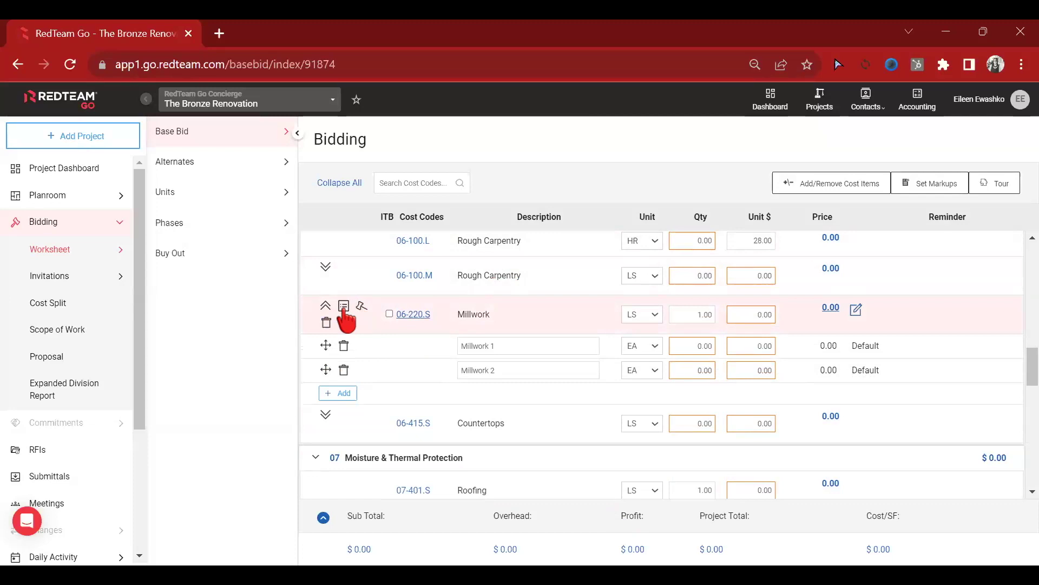
- Create a note for 06-220.S Millwork reading "Scope of work:" with Line 1 and Line 2, save it, and reopen it for review
click(344, 306)
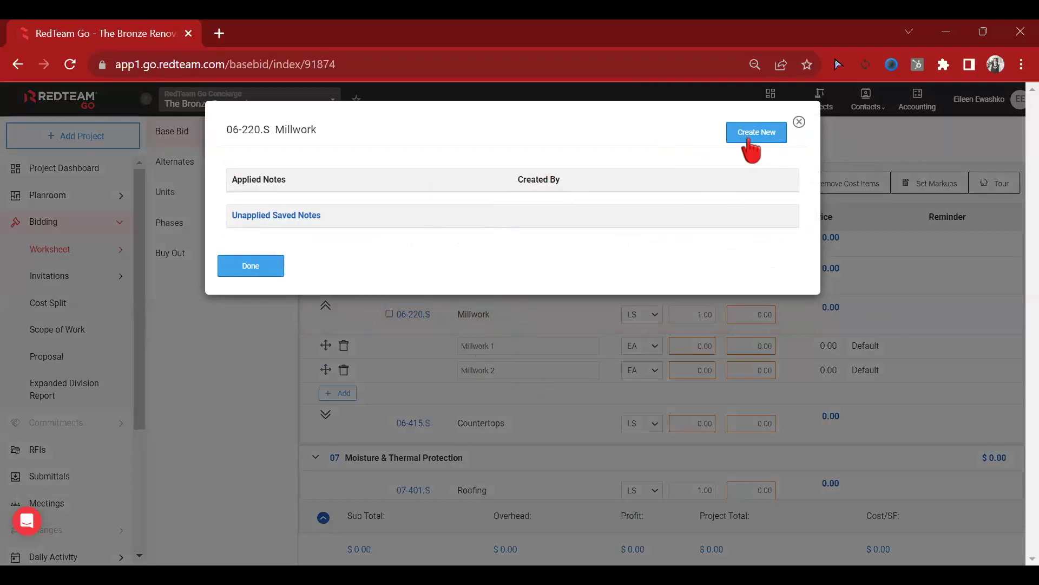
click(753, 135)
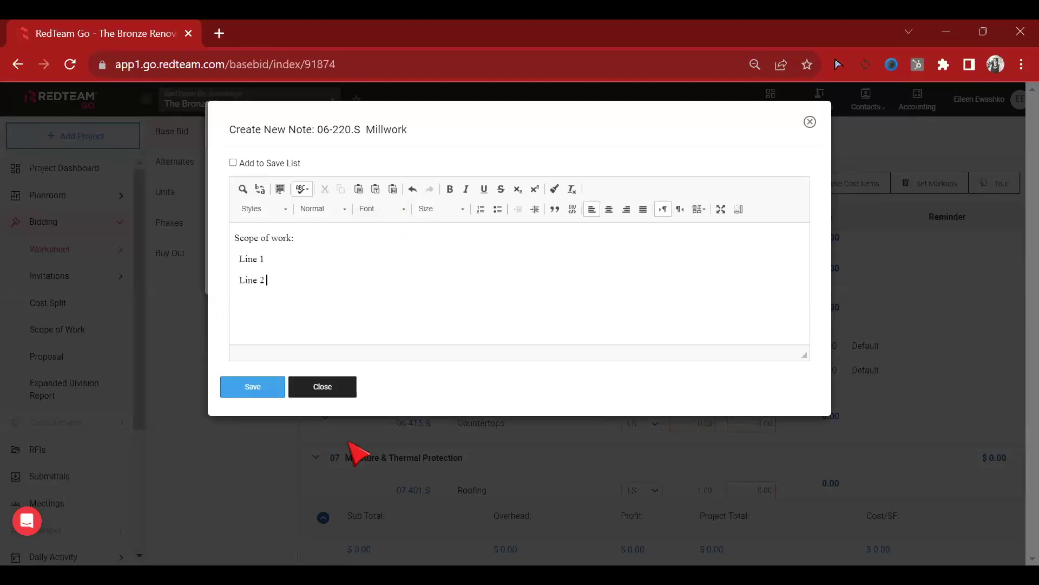
click(245, 390)
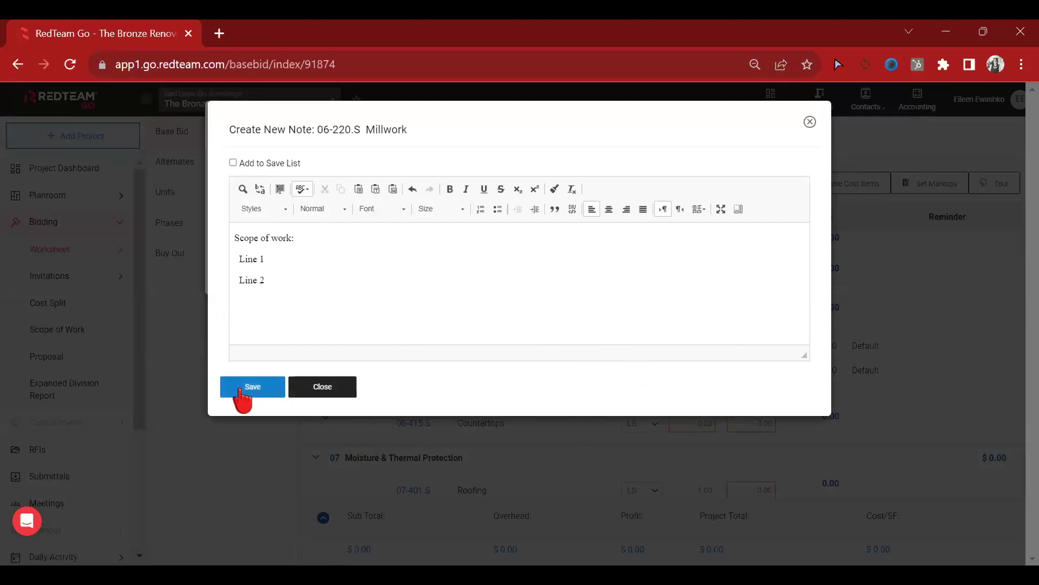
click(242, 387)
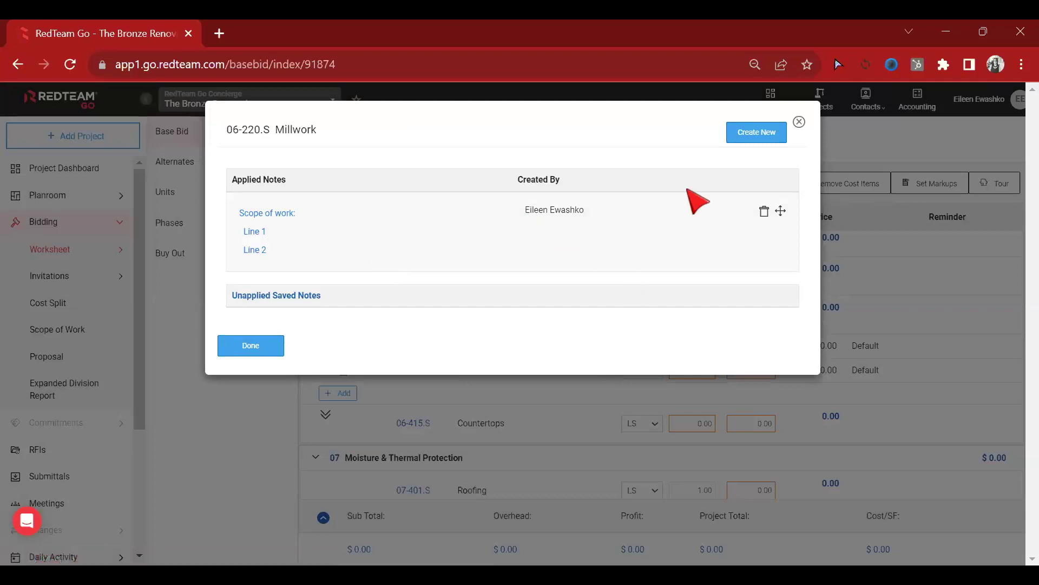
click(280, 231)
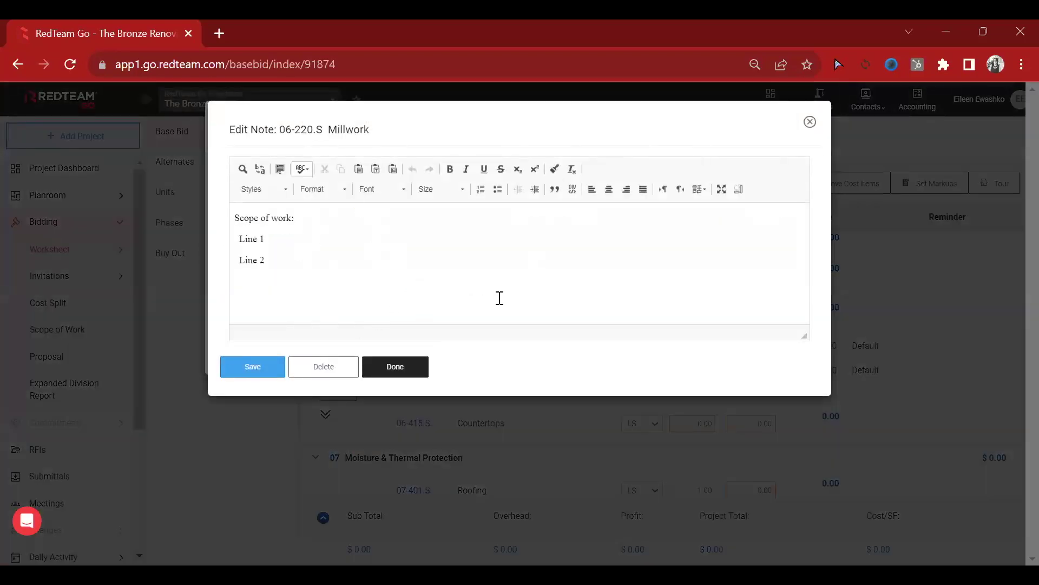
click(268, 368)
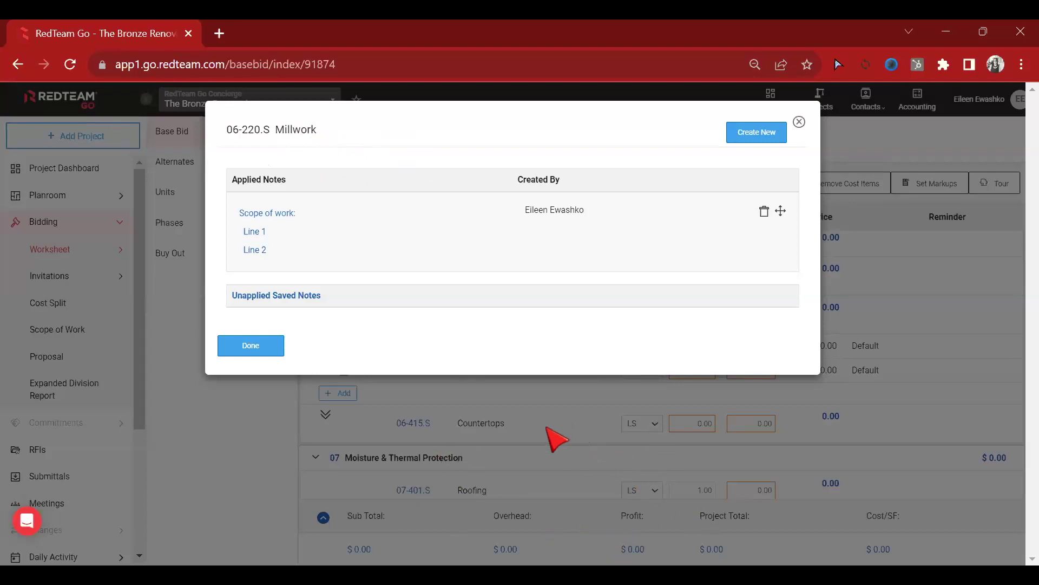
click(758, 133)
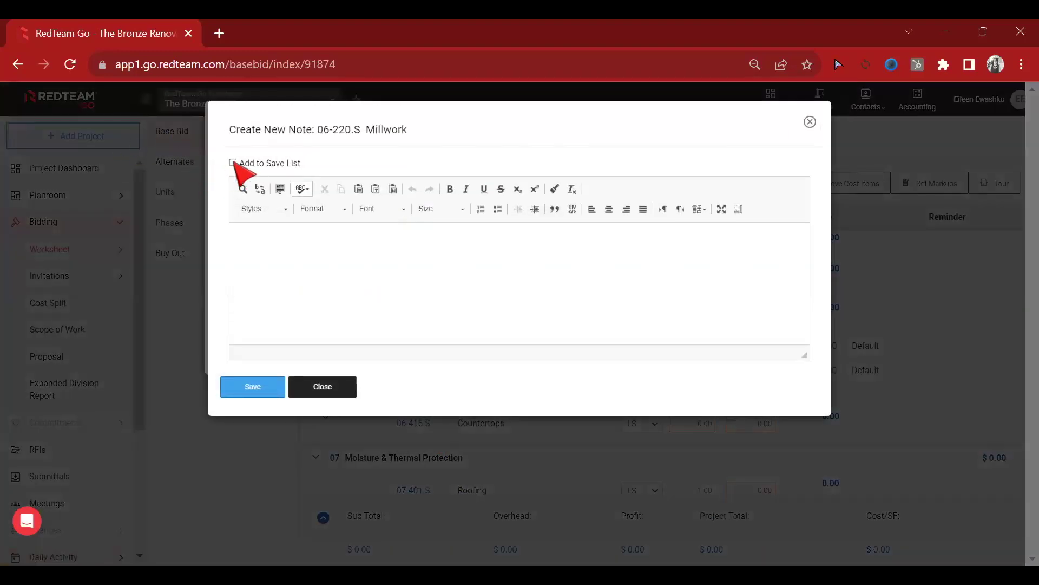
click(233, 162)
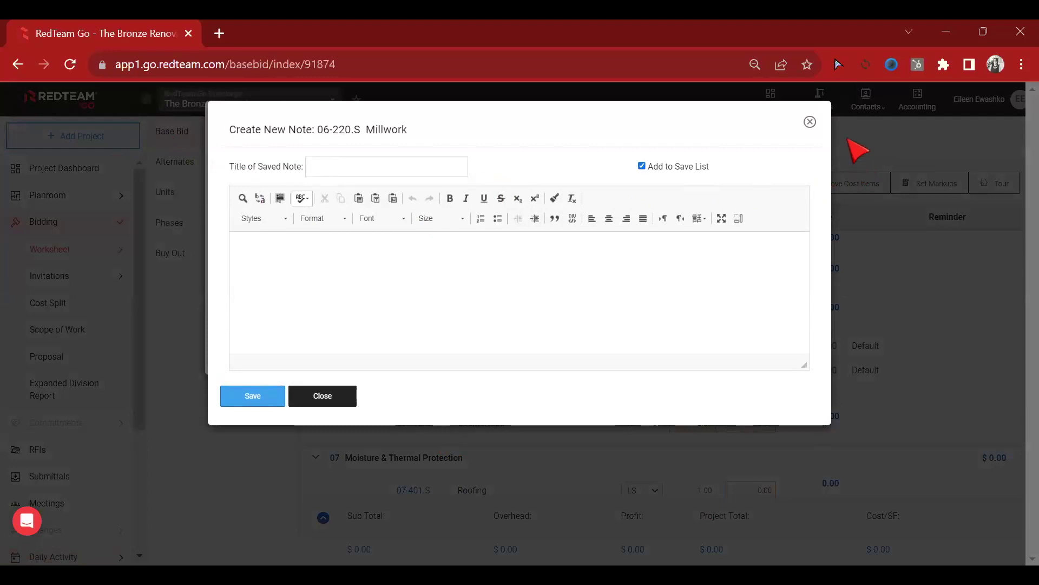
click(849, 140)
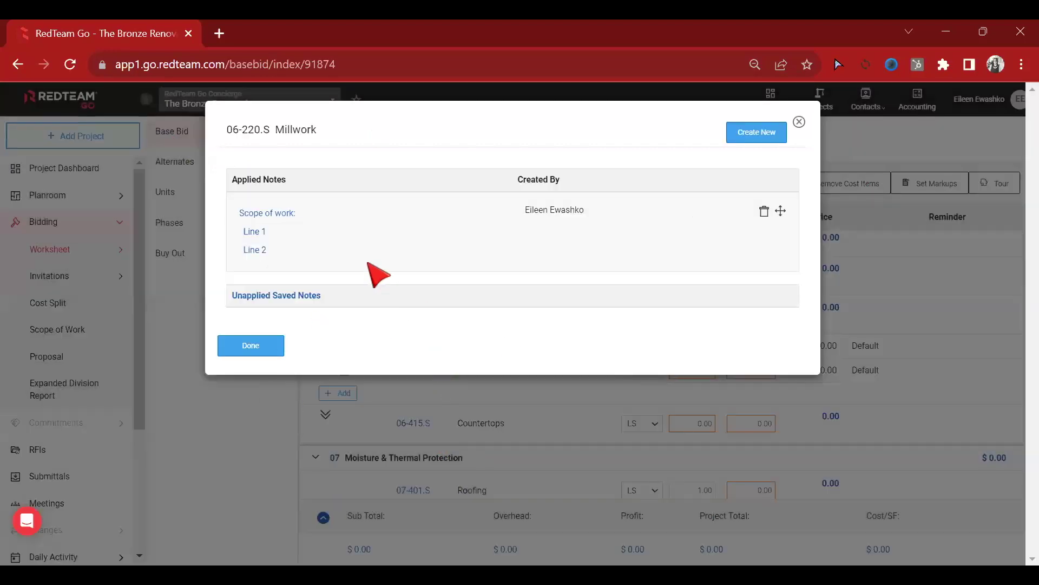
- Apply the unapplied saved note Shops/Samples to the Millwork cost code and close its notes
click(288, 304)
click(304, 297)
click(303, 299)
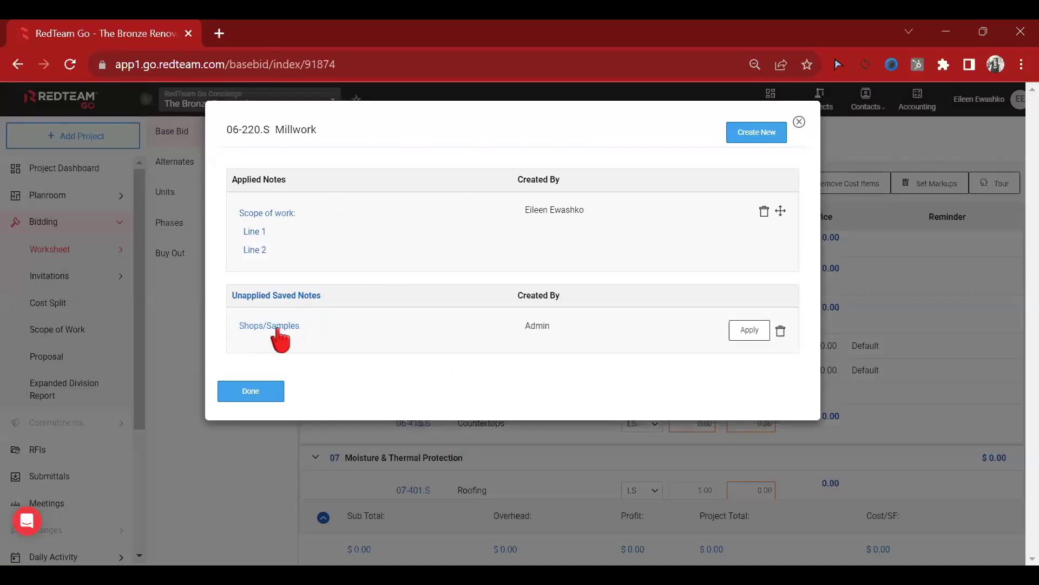
click(750, 332)
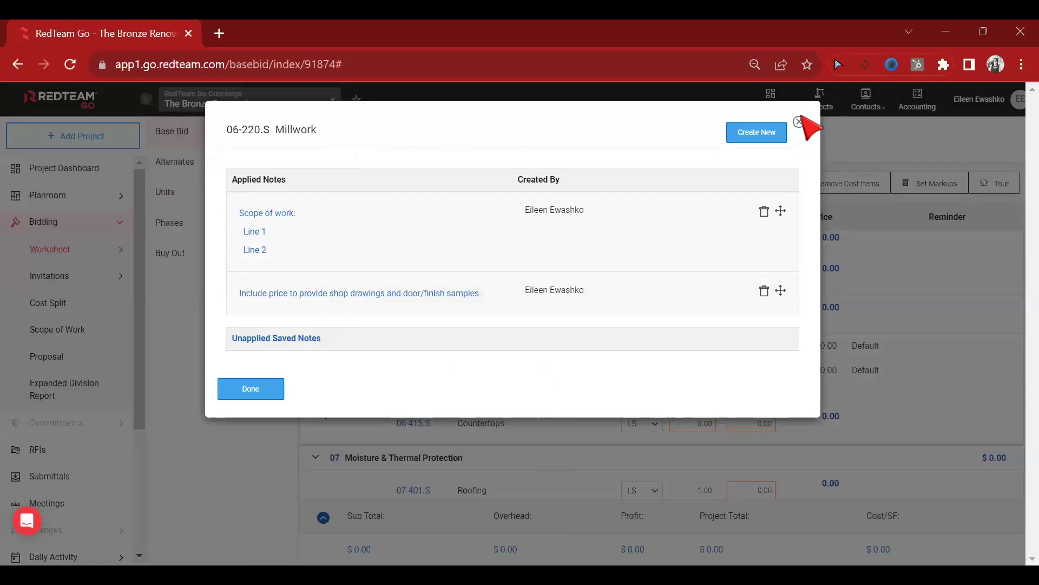
click(252, 394)
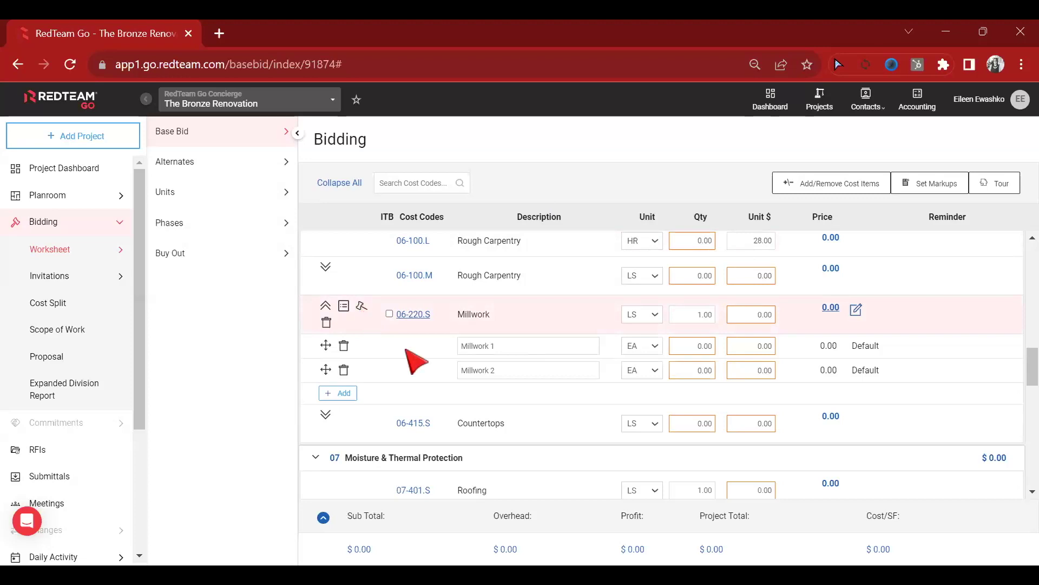
click(755, 314)
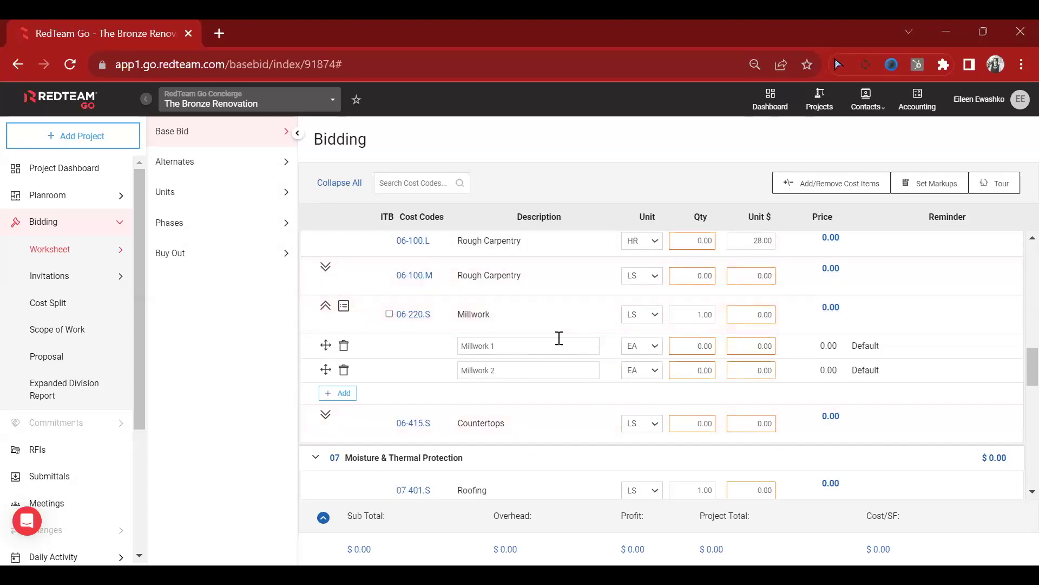
- Create a note reading "Scope of work" for the 09-100.S Drywall cost code, save it, and close the cost code's notes
scroll(535, 301, down, 2)
scroll(590, 265, down, 7)
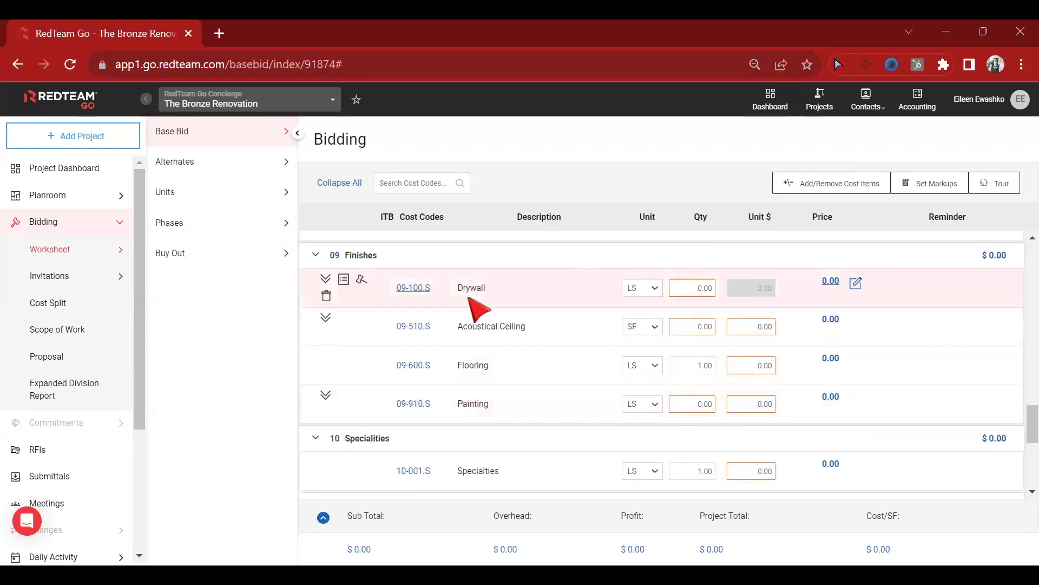
click(343, 279)
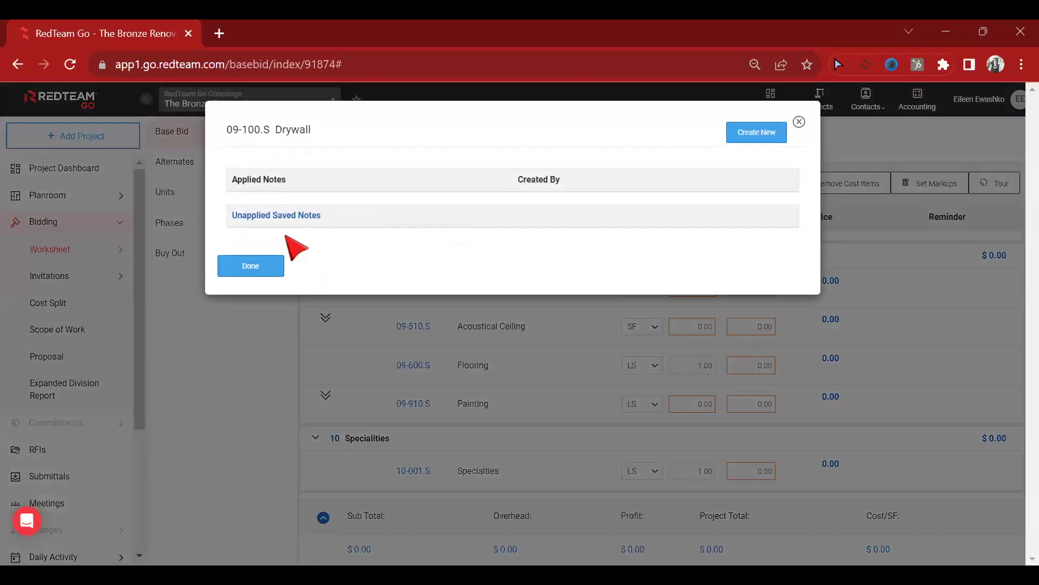
click(736, 133)
click(458, 269)
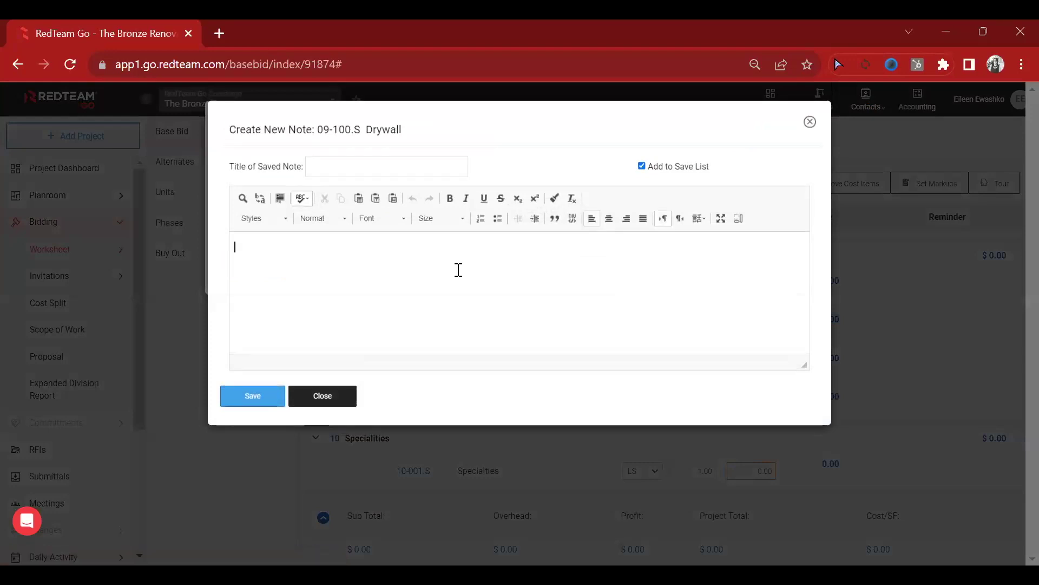
text(Scope of work)
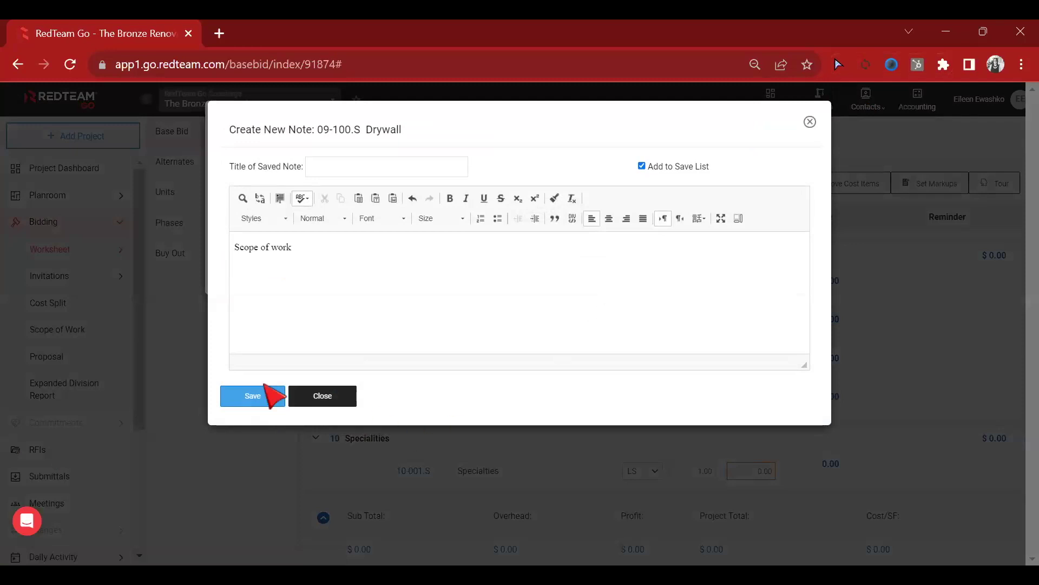
click(236, 399)
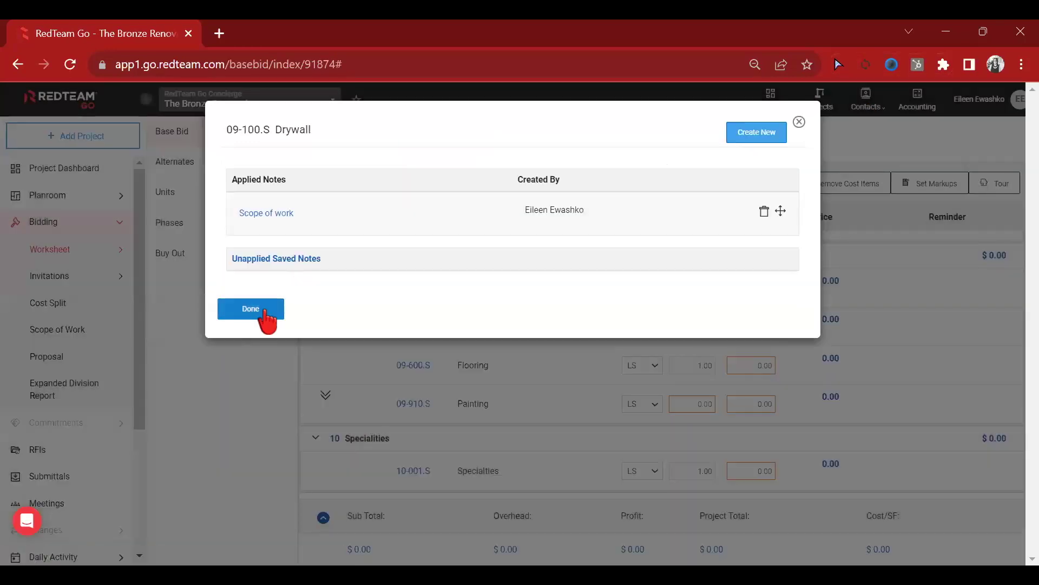
click(254, 308)
- Go to the project's bid invitations, dismiss the filter settings, and open the bid invitation email letter
scroll(528, 370, down, 5)
scroll(533, 406, up, 10)
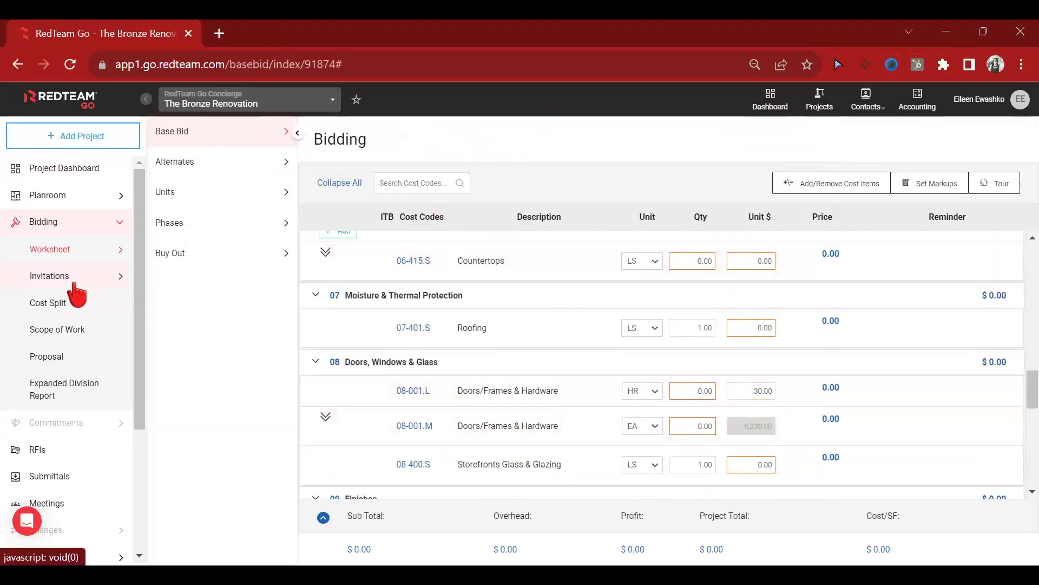
click(46, 282)
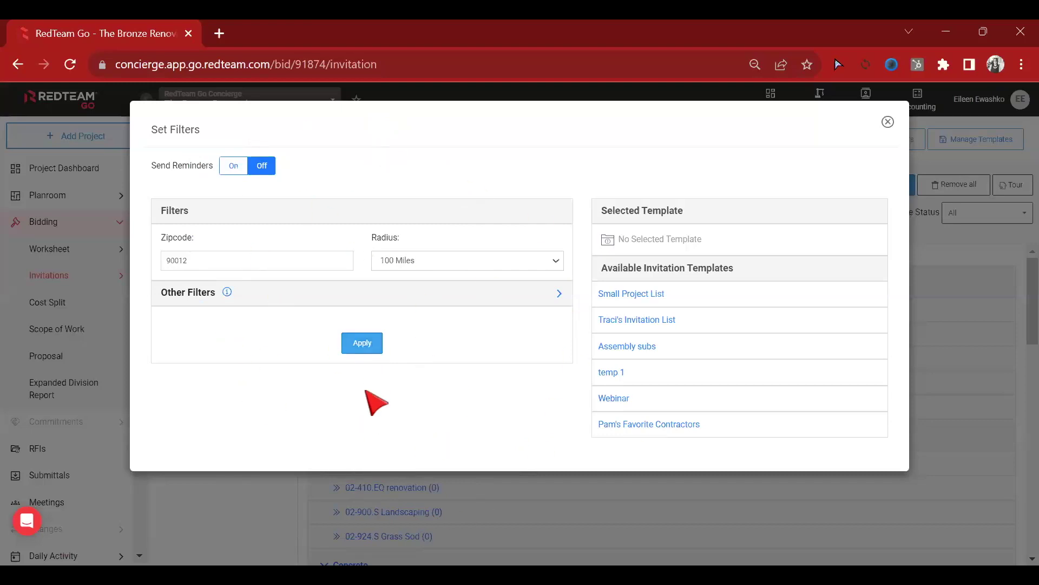
click(888, 122)
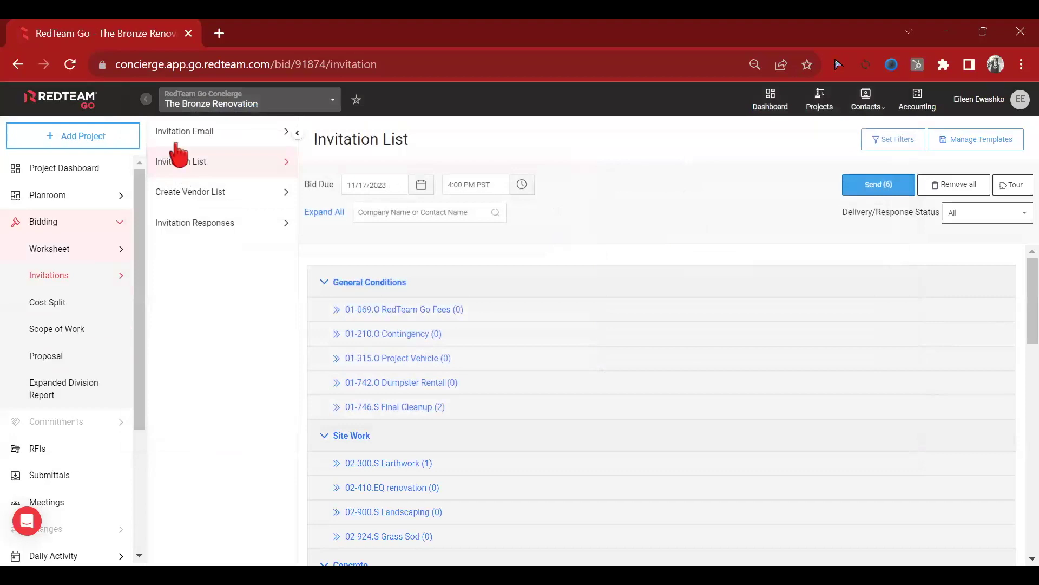
click(179, 142)
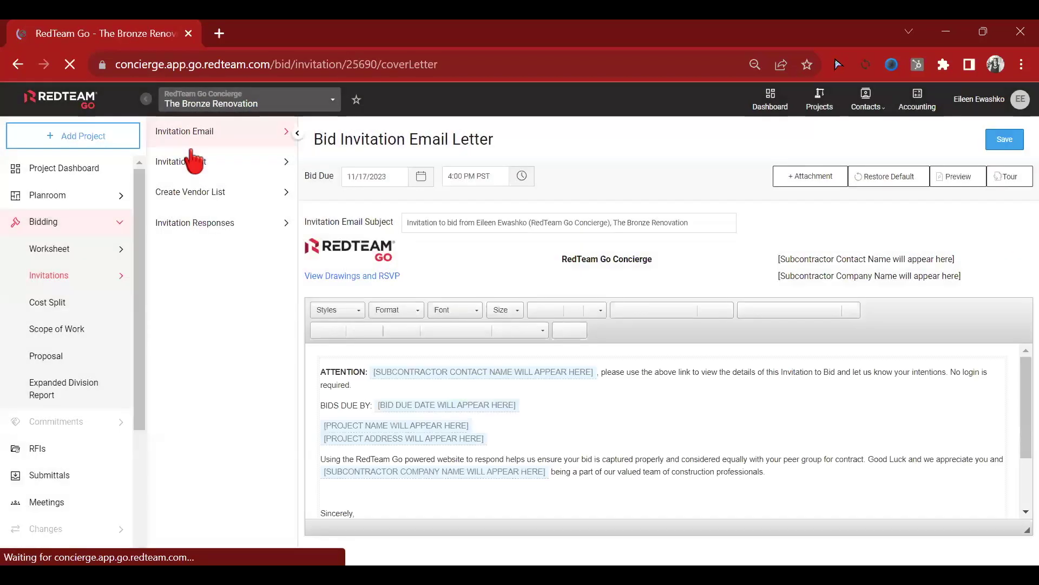
- Preview the invitation letter and its View Drawings and RSVP link, return to the letter editor, and end the guided tour
click(958, 181)
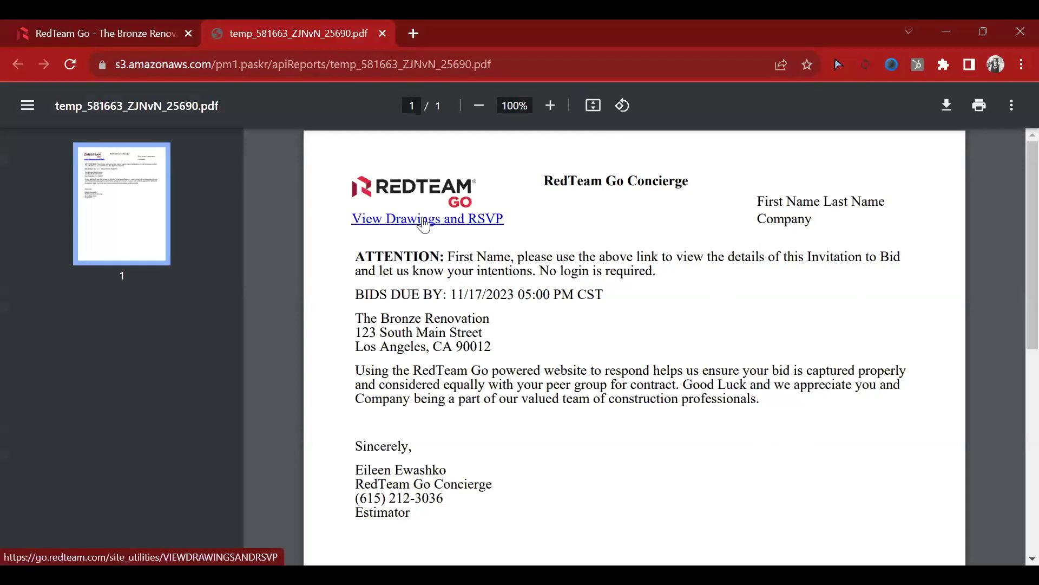
click(416, 222)
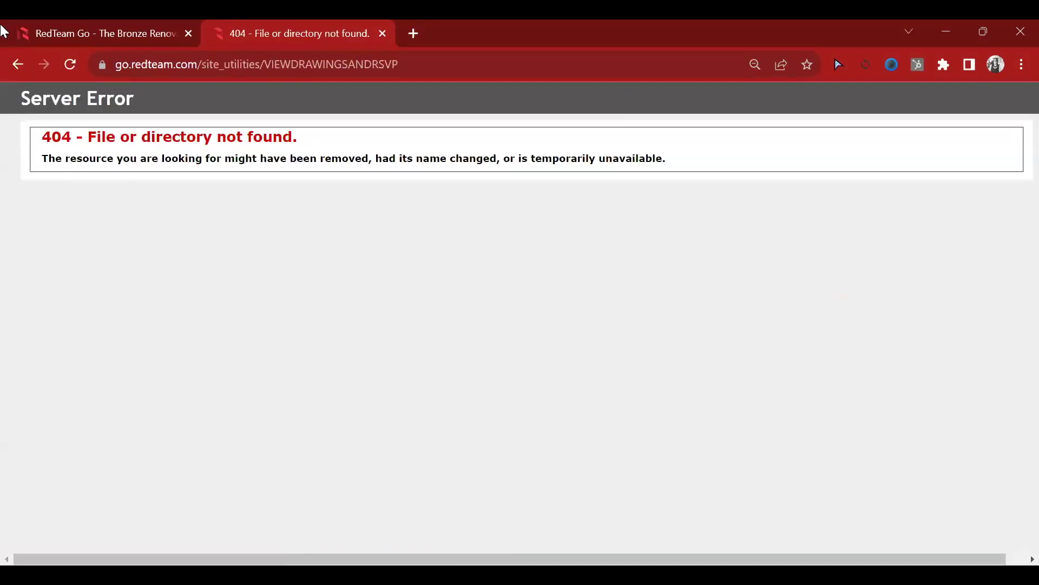
key(ctrl+w)
click(957, 177)
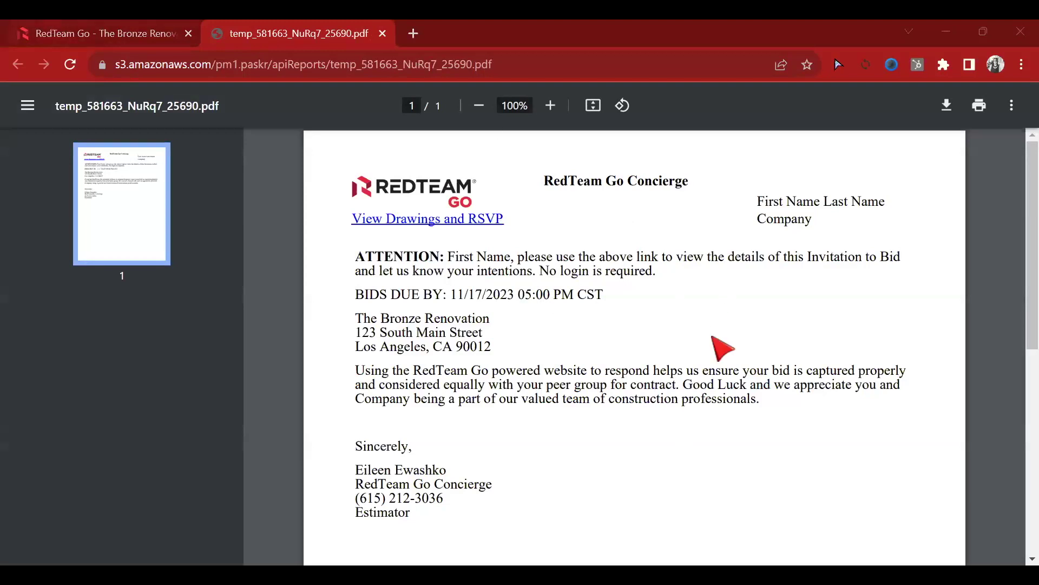
key(ctrl+shift+Tab)
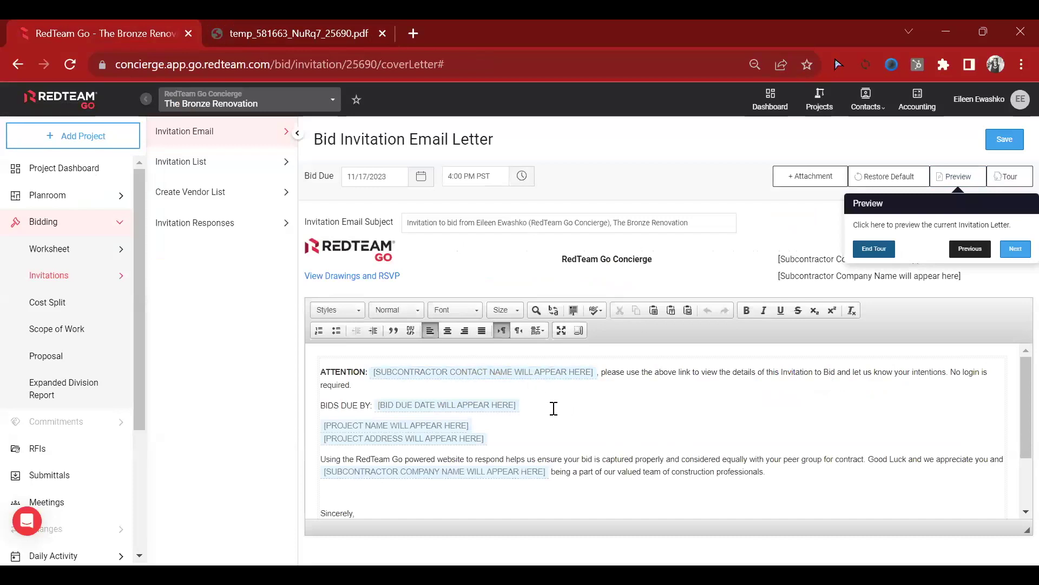
click(1023, 178)
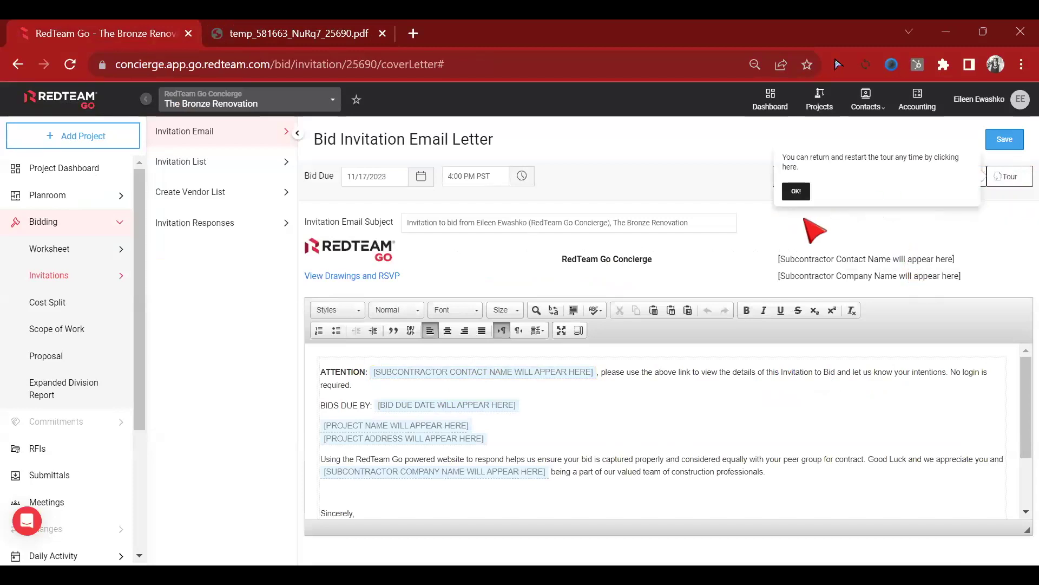
click(796, 192)
- Try adding a "Decription" line above the closing "Sincerely," in the invitation letter
scroll(513, 453, down, 3)
click(533, 431)
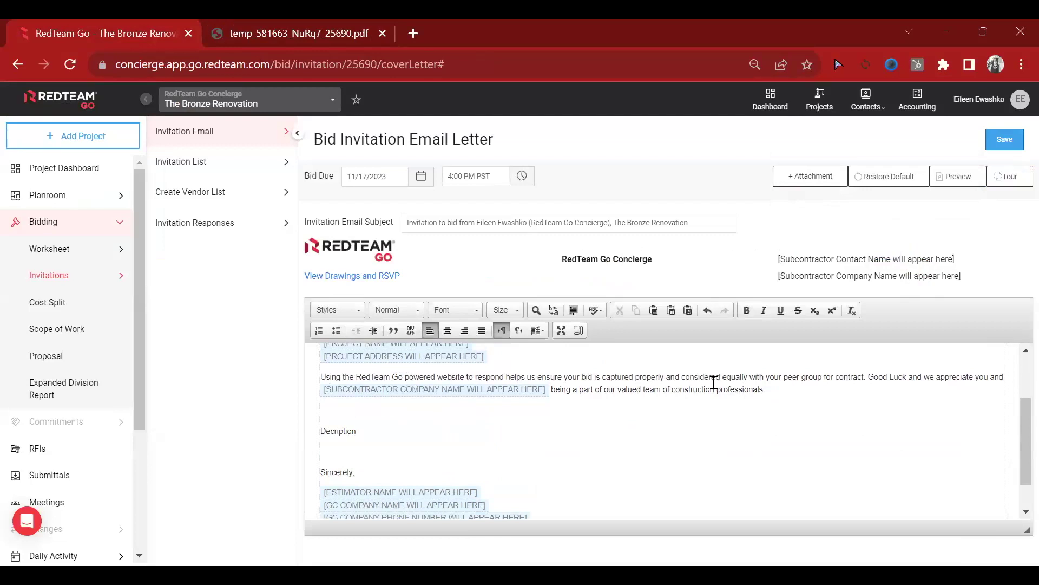
scroll(411, 385, down, 1)
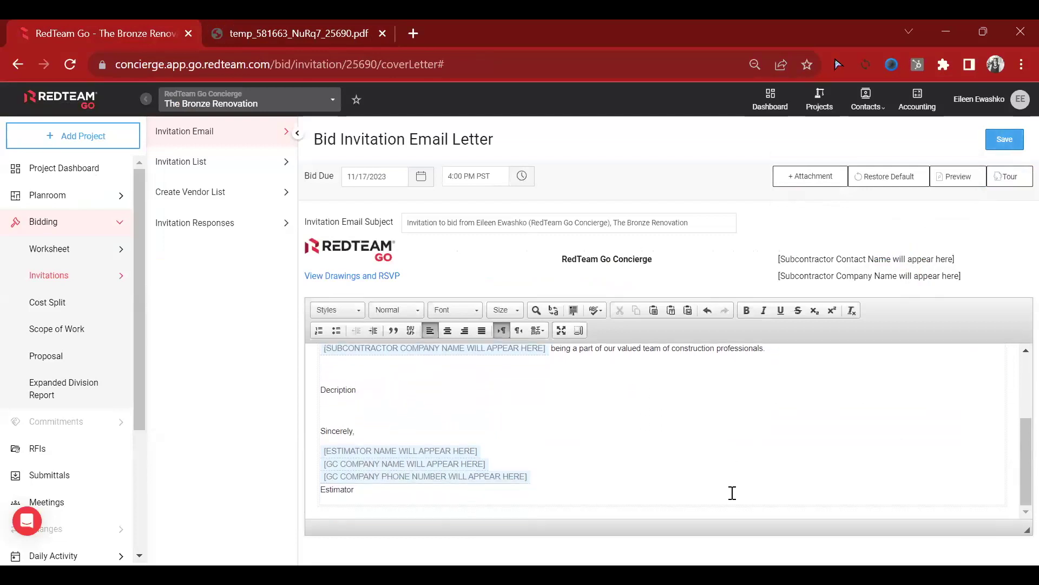
scroll(738, 429, up, 3)
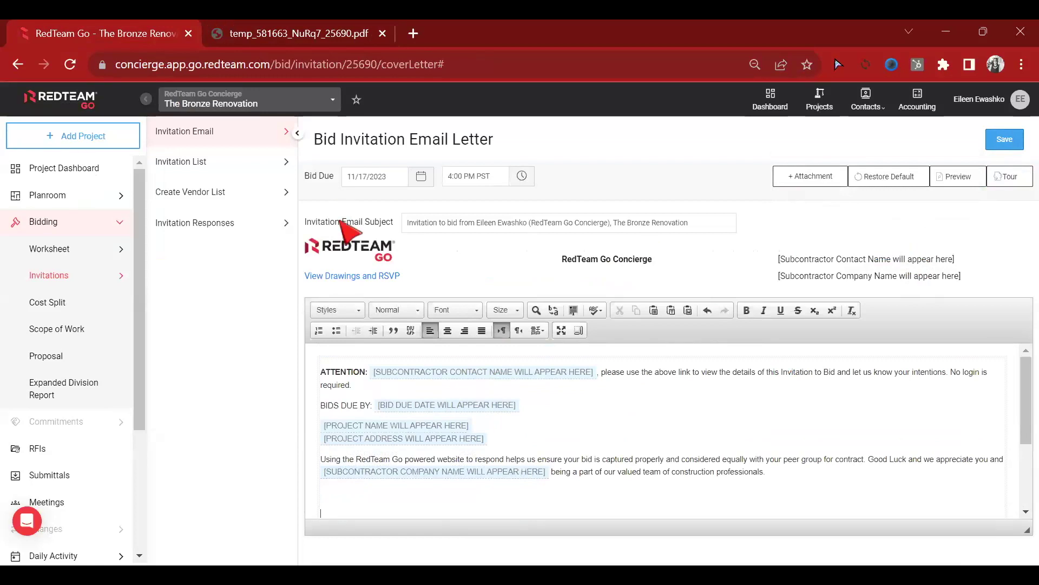
- In the invitation email subject, replace "(RedTeam Go Concierge)," with a hyphen before "The Bronze Renovation"
click(408, 223)
drag(612, 222, 528, 223)
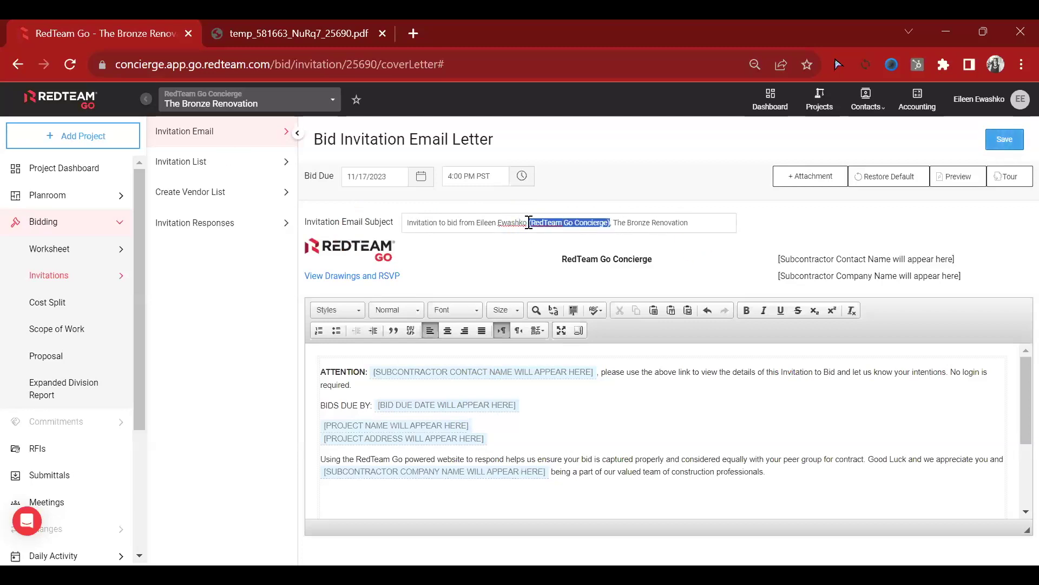
key(BackSpace)
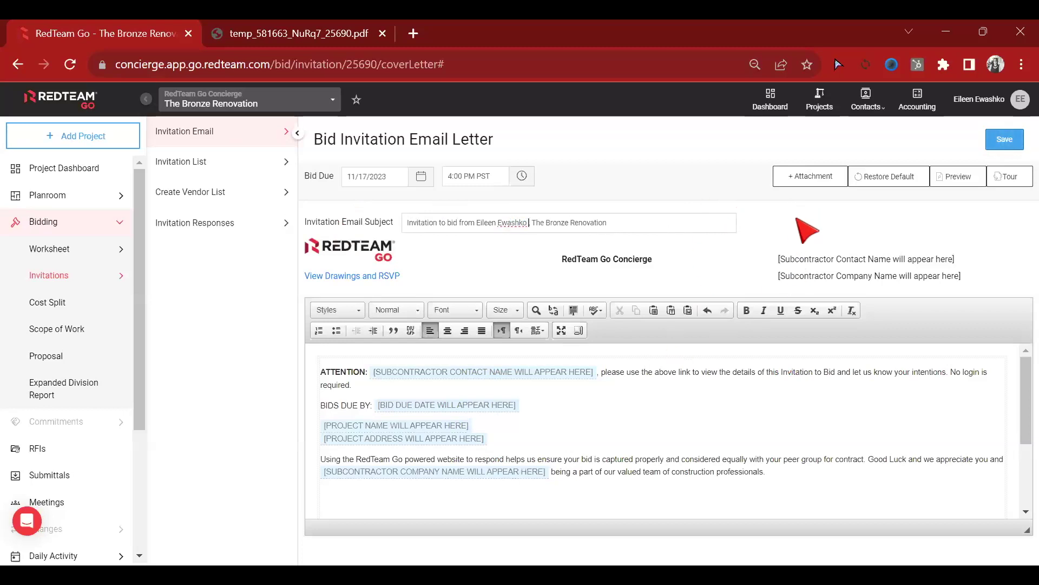
key(Delete)
text(- T)
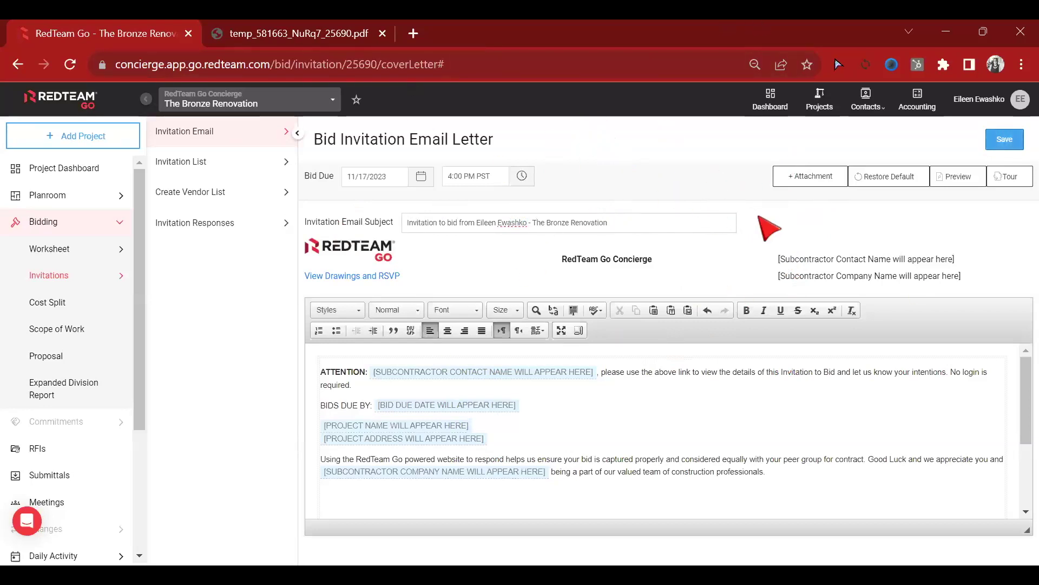
- Check the letter's attachment upload without adding a file, and open the Invitation List to look over its cost codes
click(814, 179)
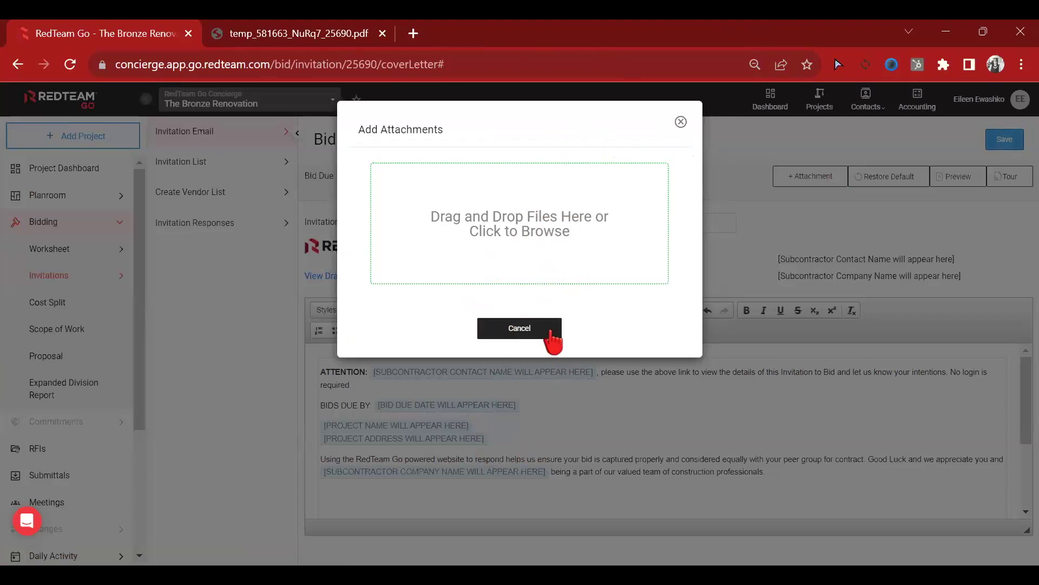
click(551, 340)
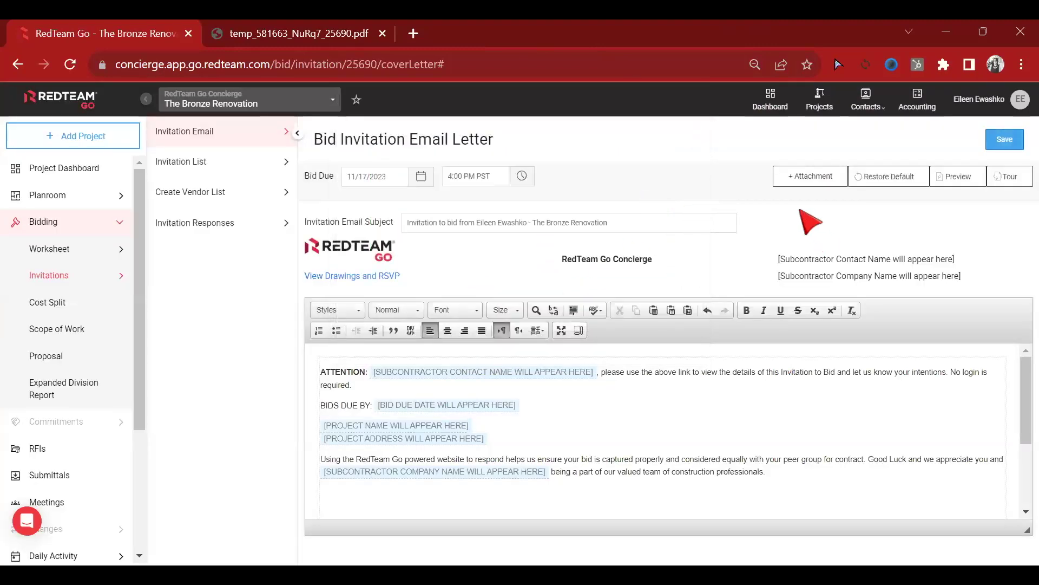
click(208, 165)
click(605, 158)
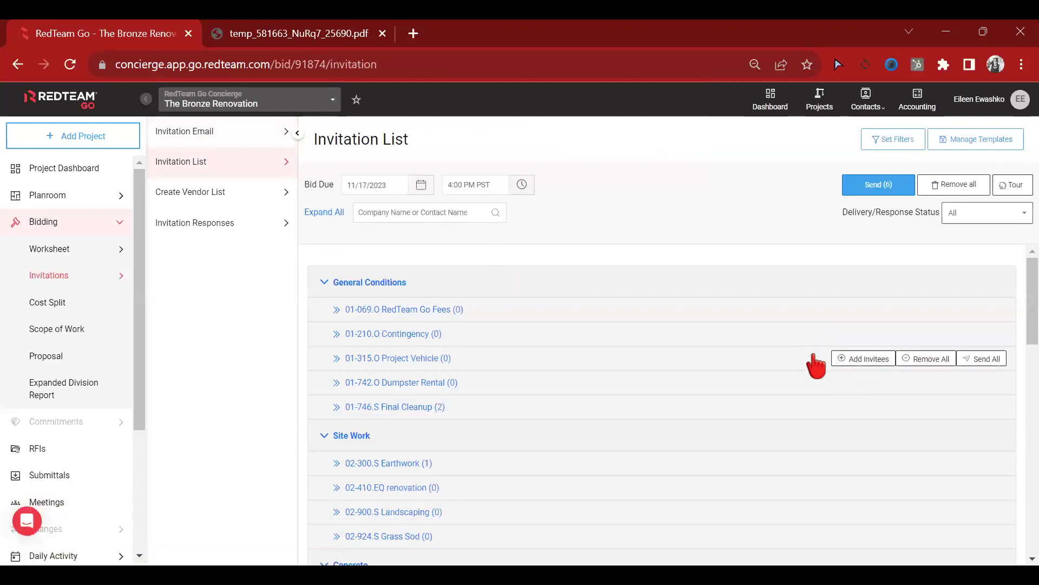
scroll(814, 362, down, 2)
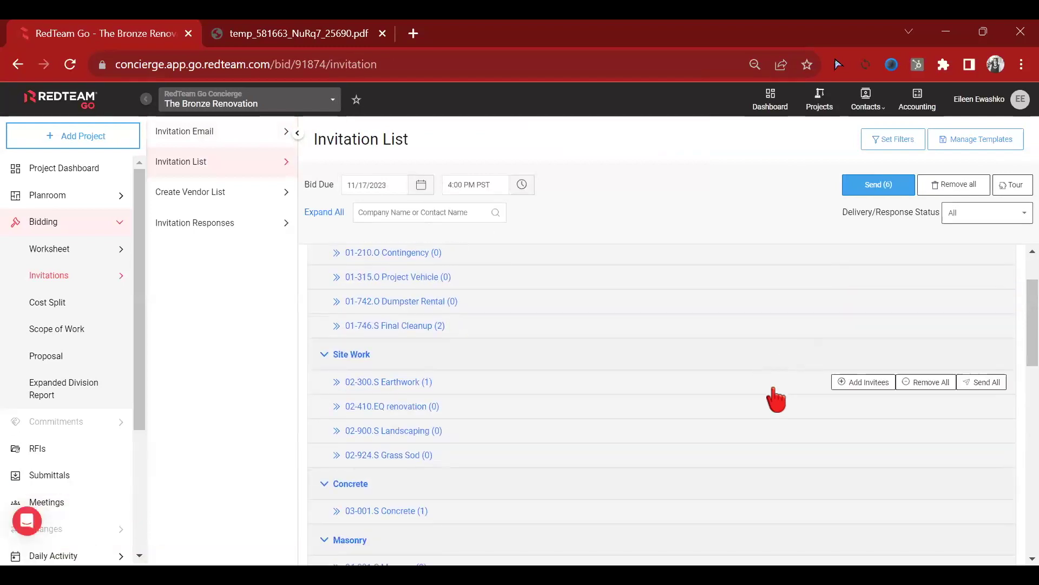
scroll(778, 392, up, 2)
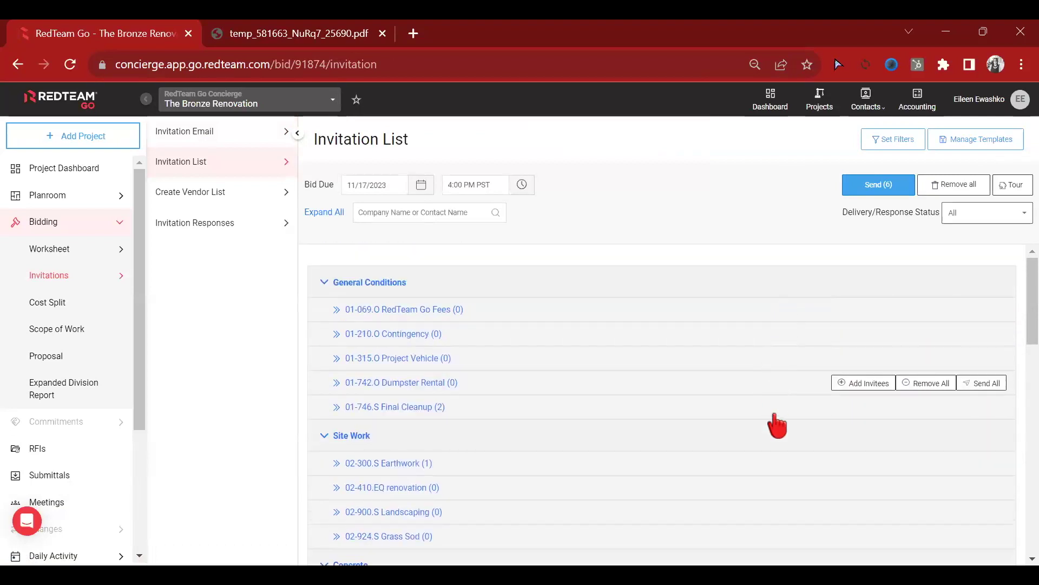
- Turn on Send Reminders in the invitation filters and save a reminder period of 72 hours
click(898, 145)
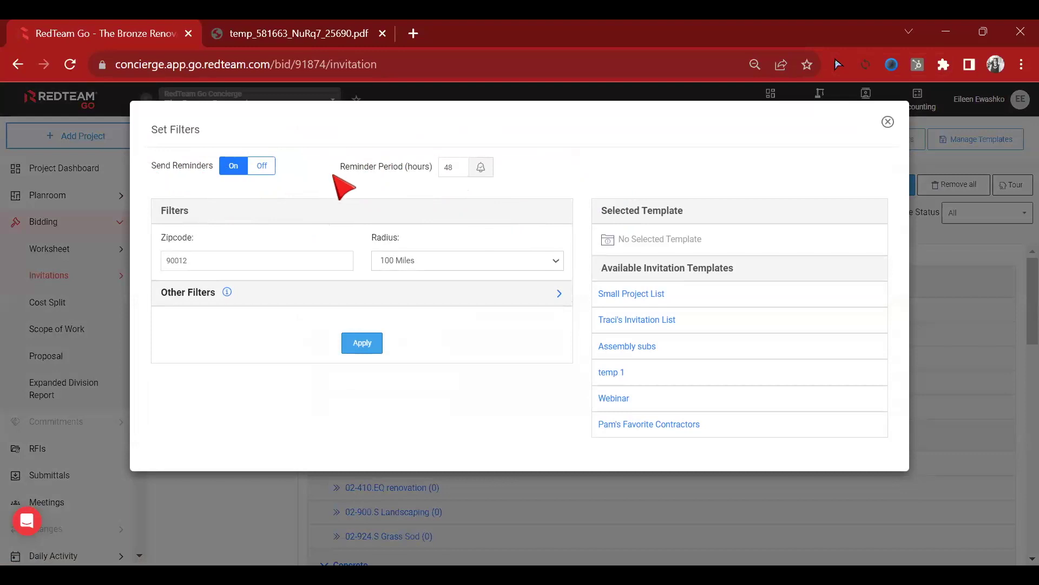
double_click(454, 173)
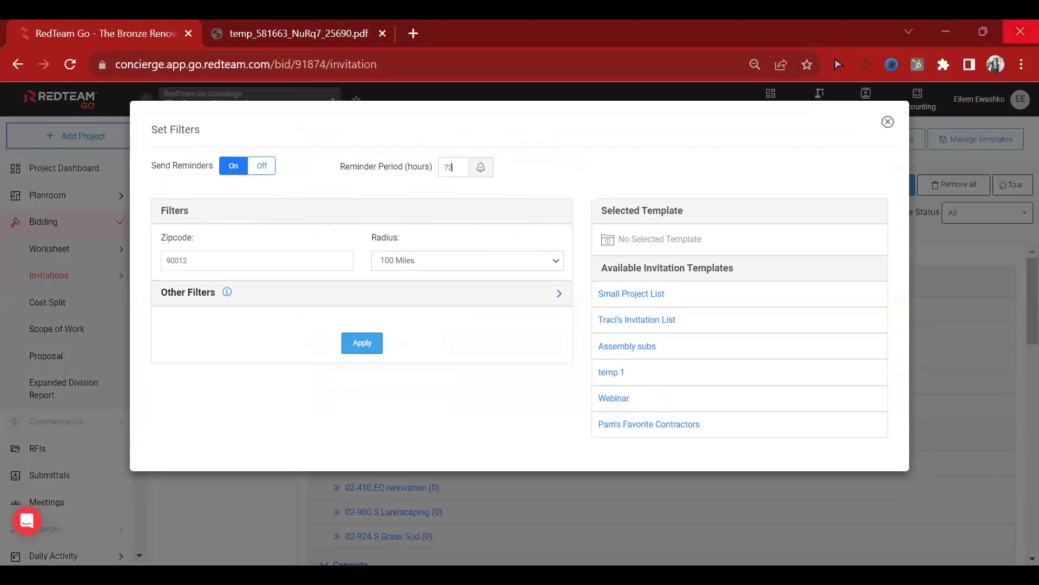
key(Return)
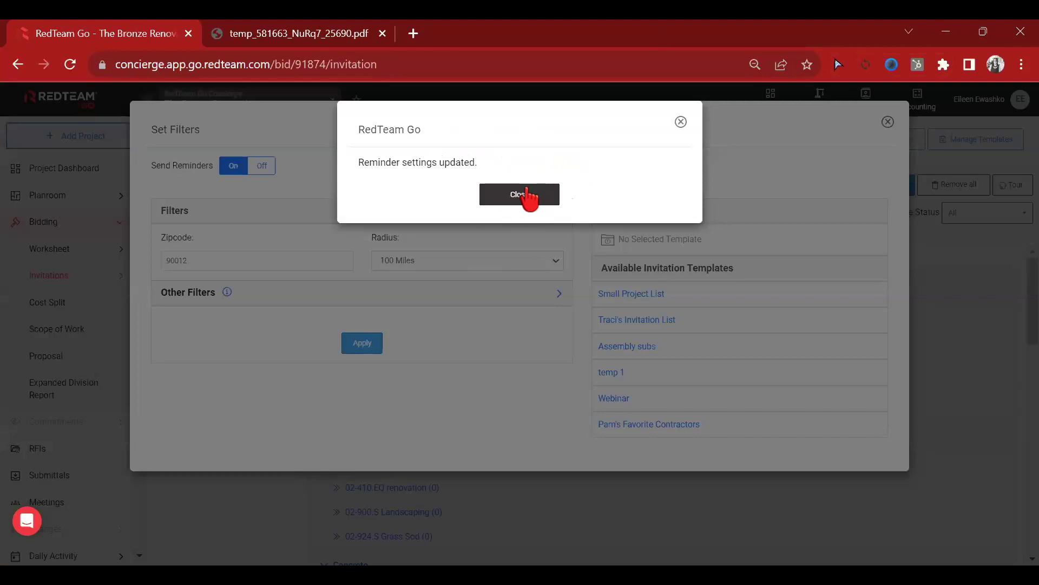
click(522, 192)
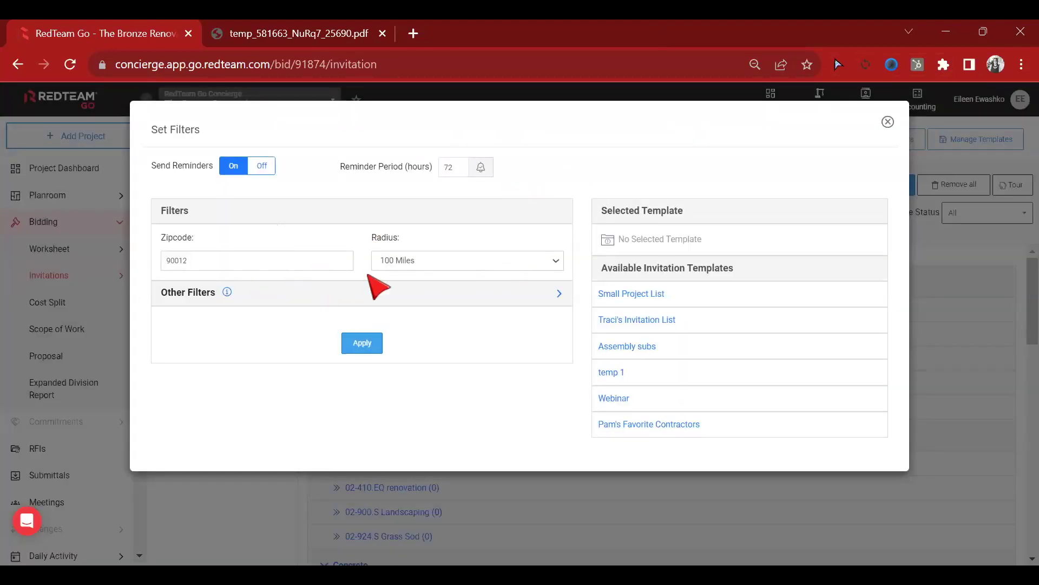
- Keep zipcode 90012 in the invitation filters and set the search radius to No Limit
click(431, 265)
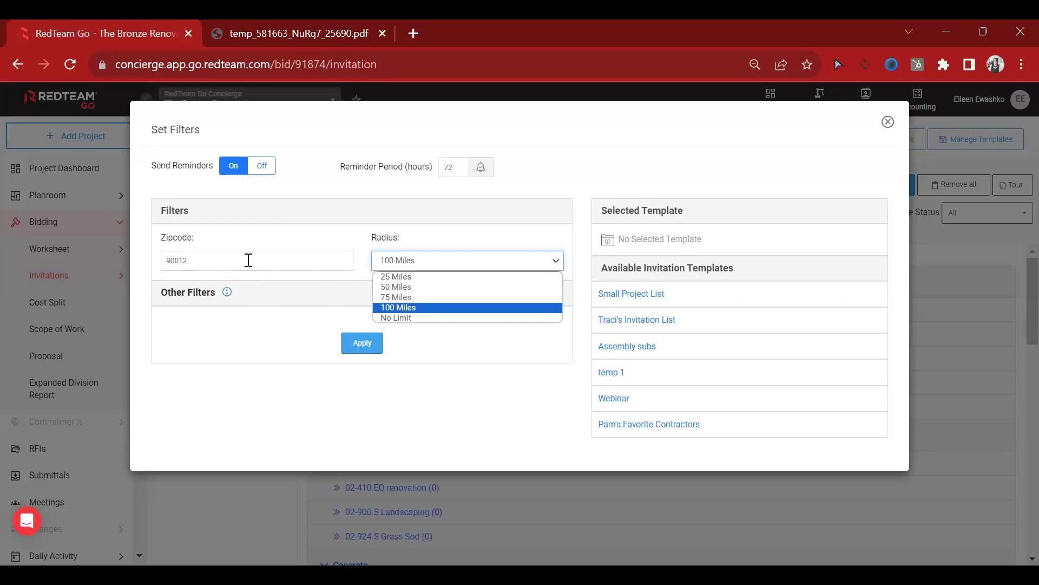
click(257, 260)
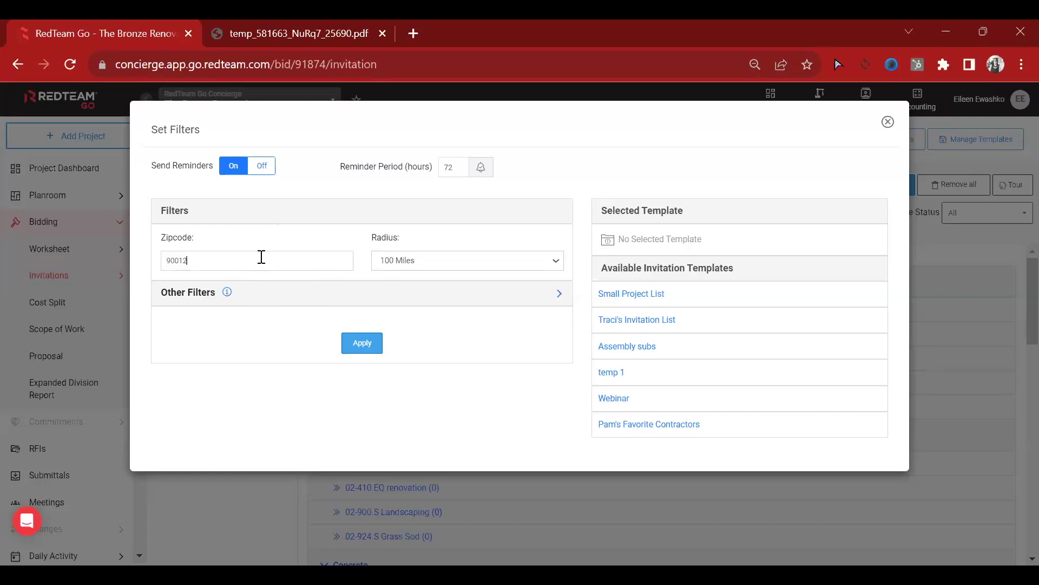
click(468, 260)
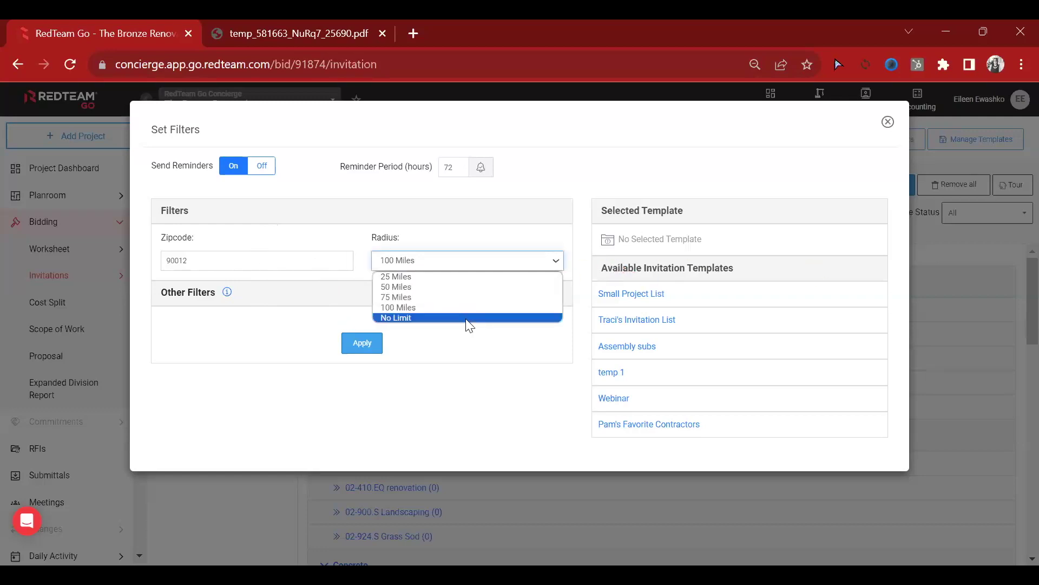
click(468, 318)
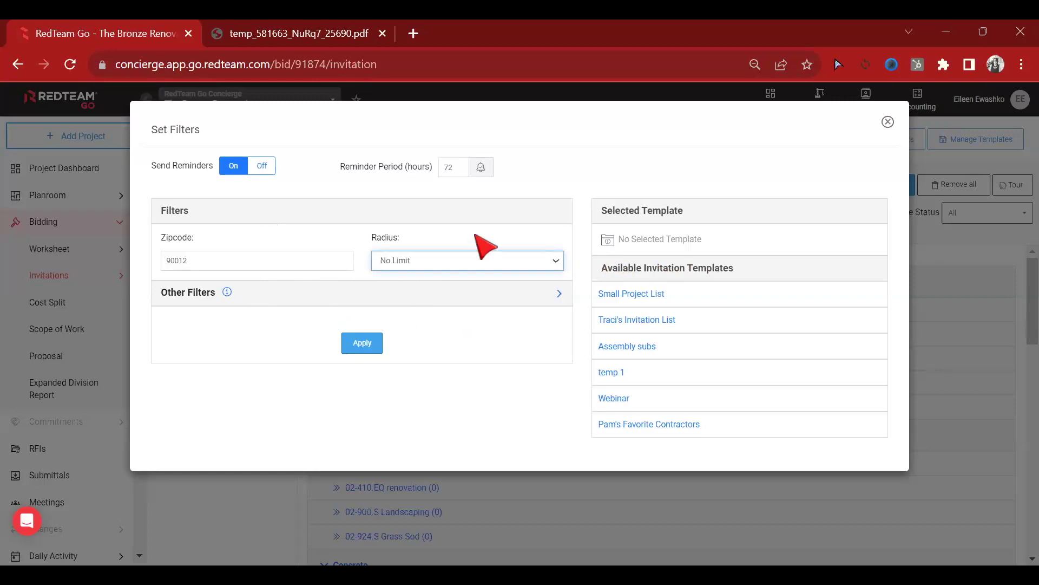
- Expand the other invitation filters and toggle the No History sub ranking off and back on
click(314, 299)
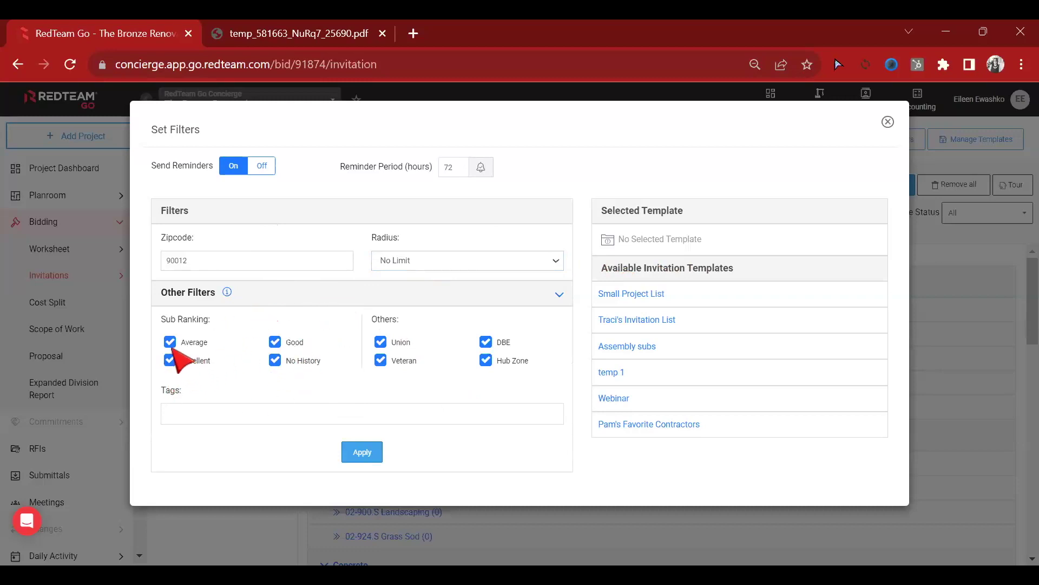
click(275, 361)
click(275, 360)
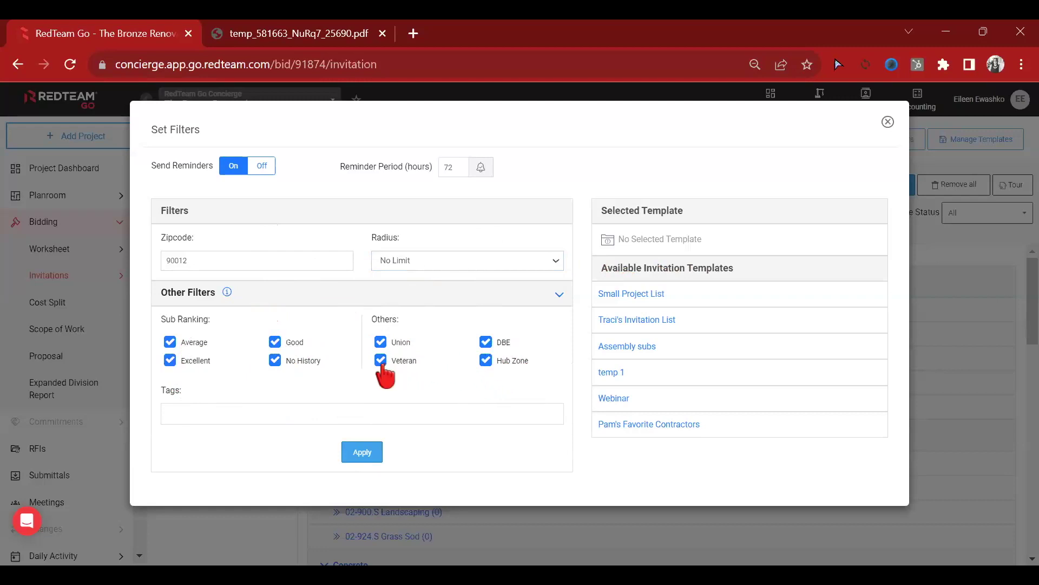
- Toggle the Veteran filter off and back on, then apply the invitation filters with every sub ranking and classification selected
click(381, 361)
click(381, 361)
click(486, 343)
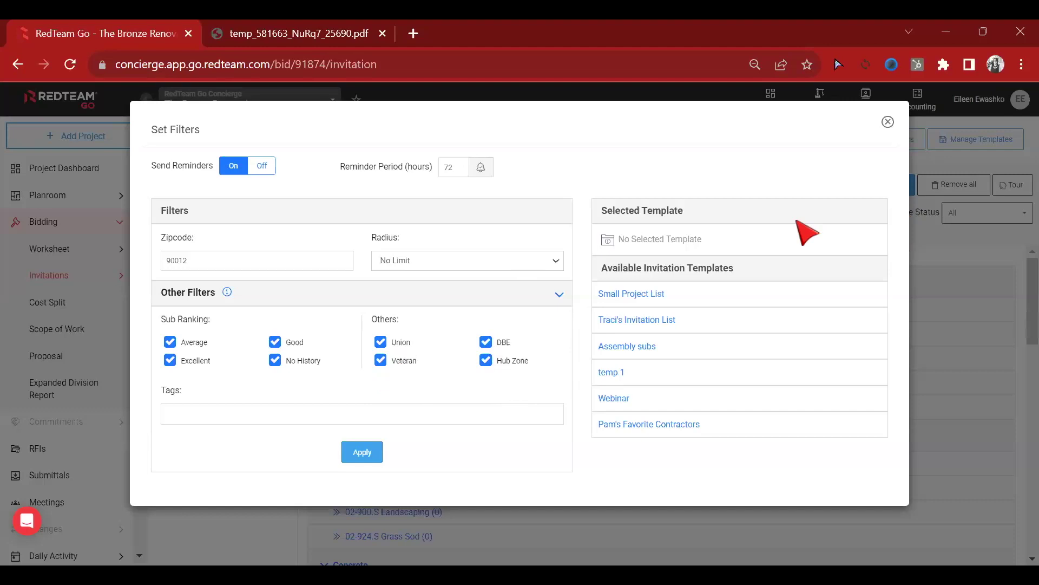
click(376, 456)
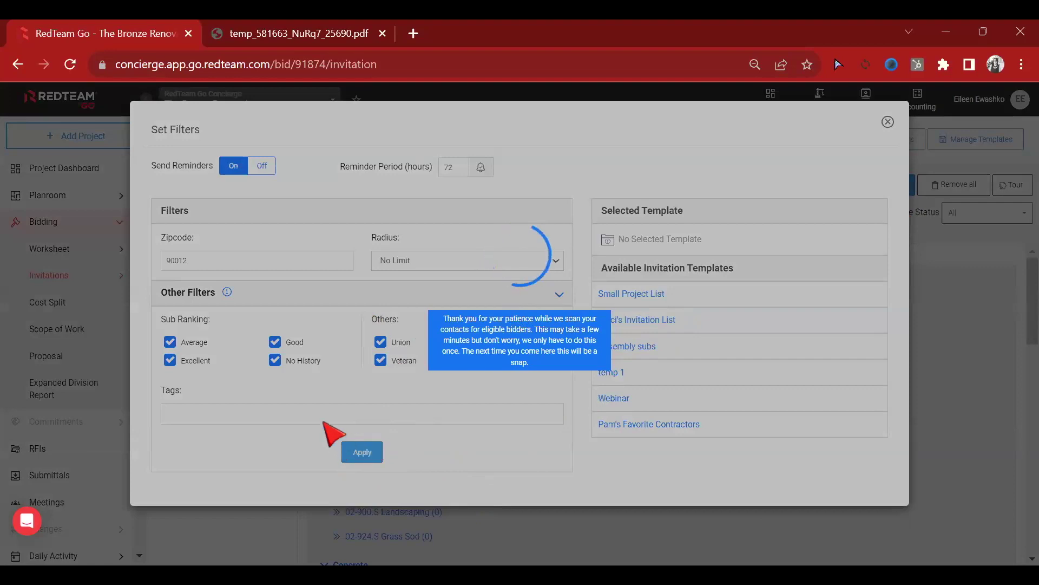
click(360, 454)
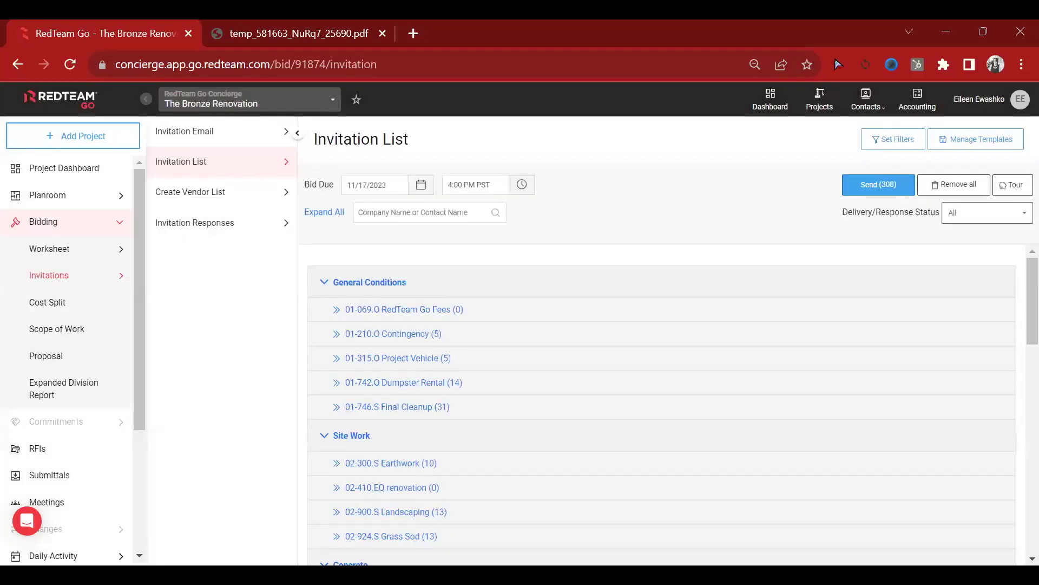
- Expand cost code 01-746.S Final Cleanup, look over its invitees' sent, reply and quote details, and collapse it
scroll(476, 331, down, 2)
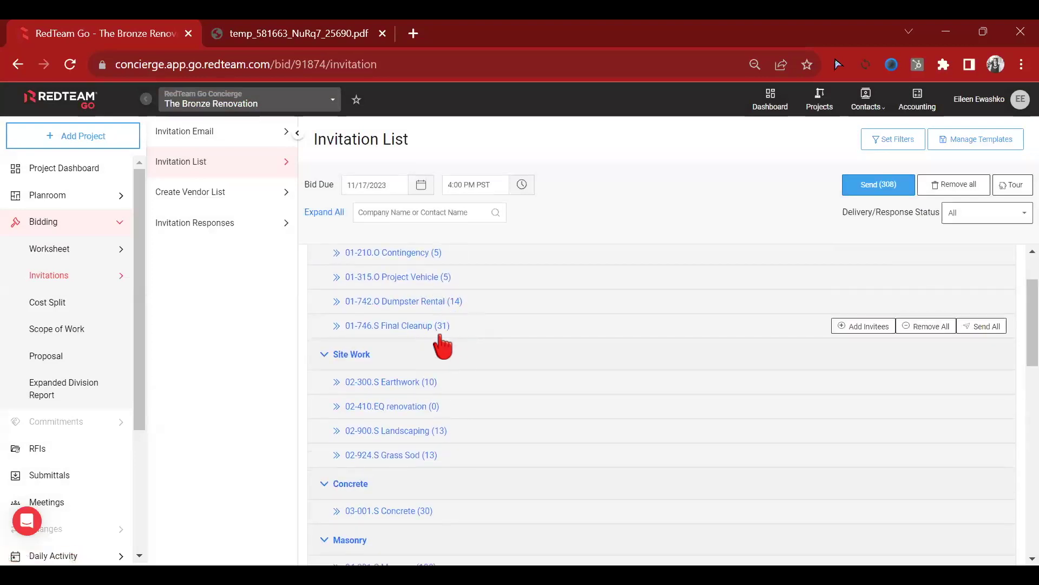
click(336, 327)
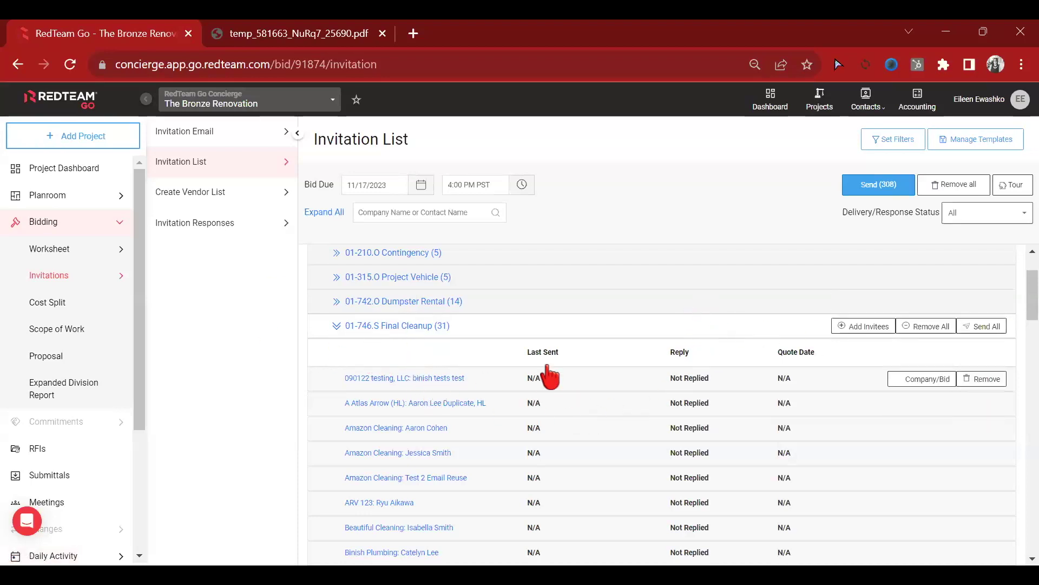
scroll(453, 344, down, 2)
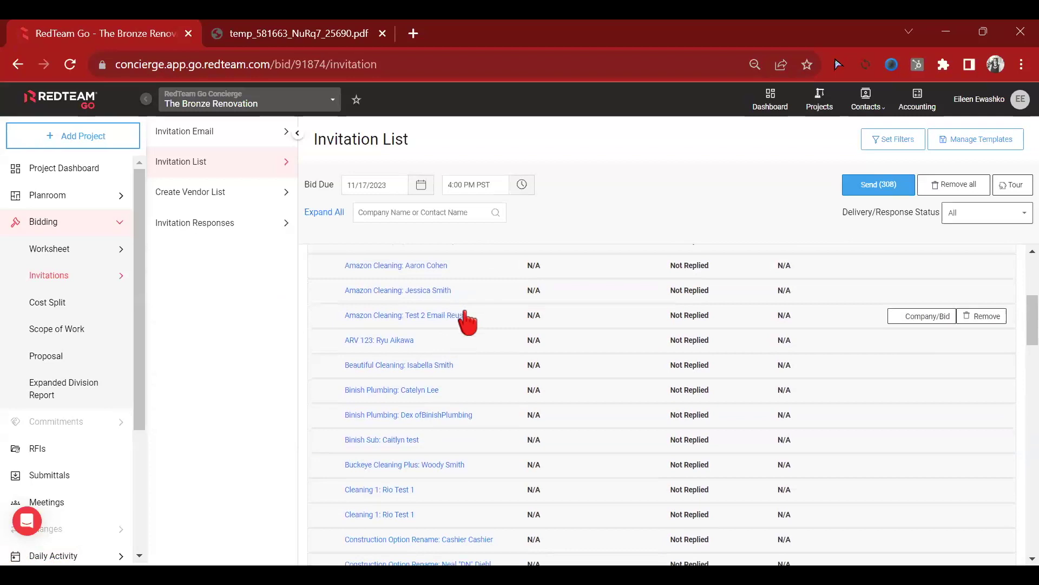
scroll(515, 338, up, 1)
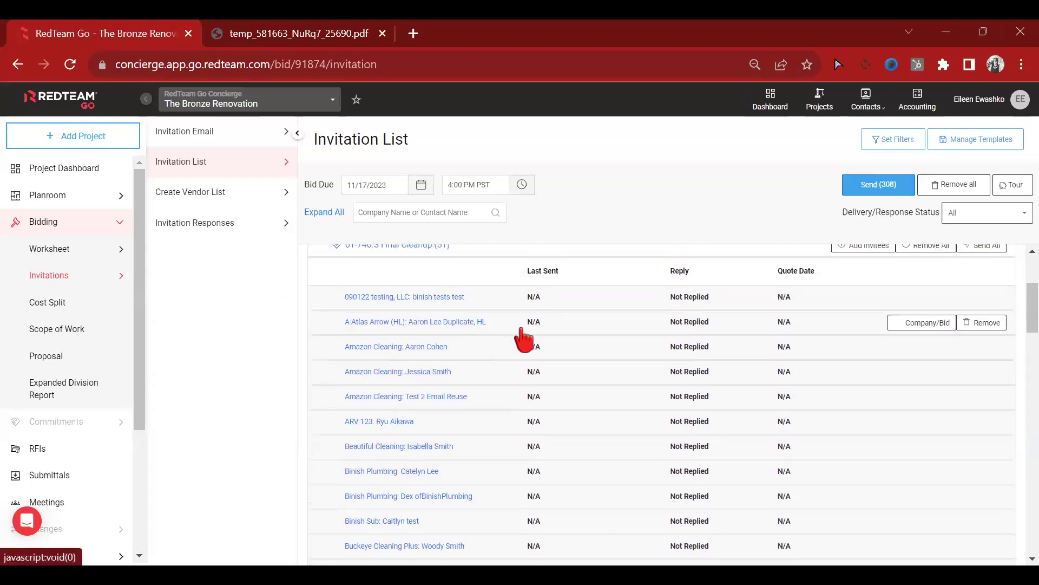
scroll(495, 374, down, 3)
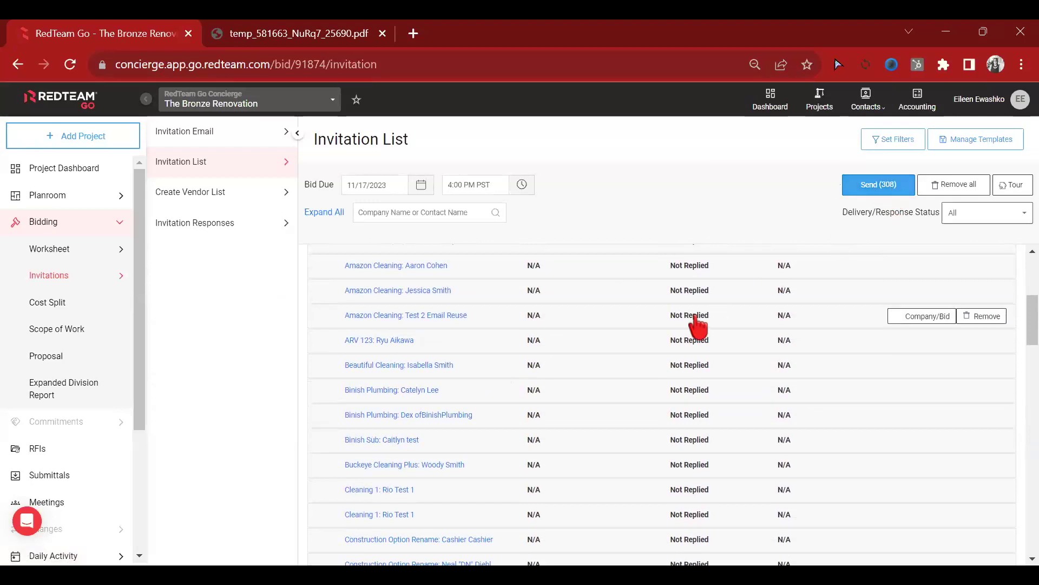
scroll(326, 344, up, 3)
click(338, 326)
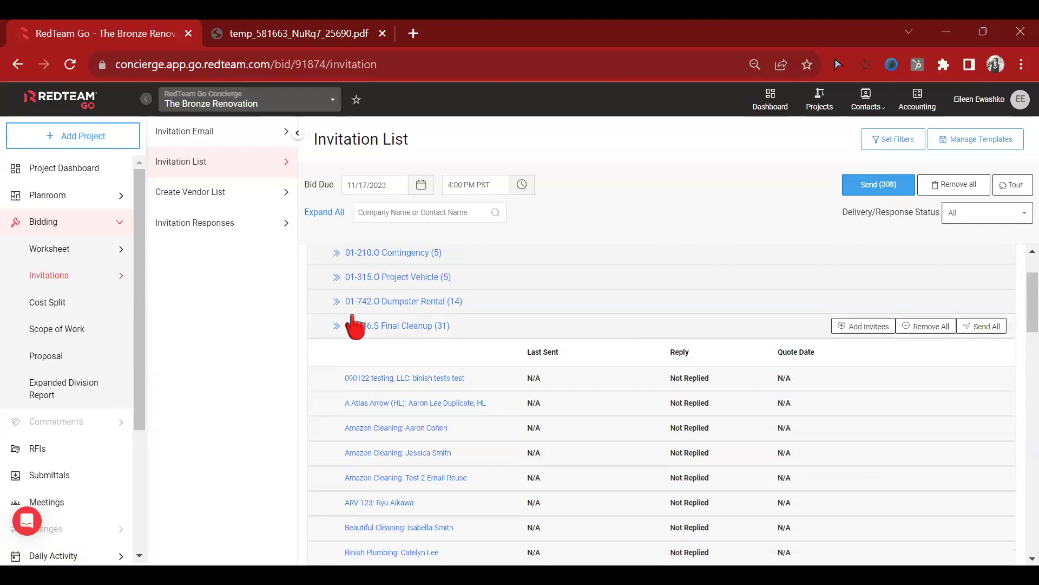
- Expand cost code 06-220.S Millwork under Carpentry and look over its invited subcontractors
scroll(508, 341, down, 1)
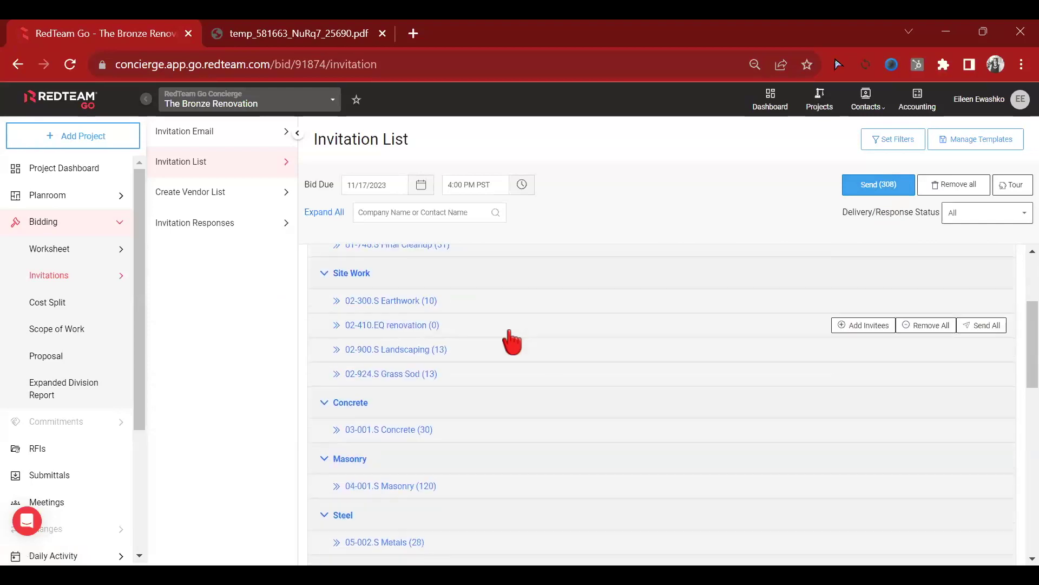
scroll(612, 355, down, 2)
scroll(612, 354, down, 2)
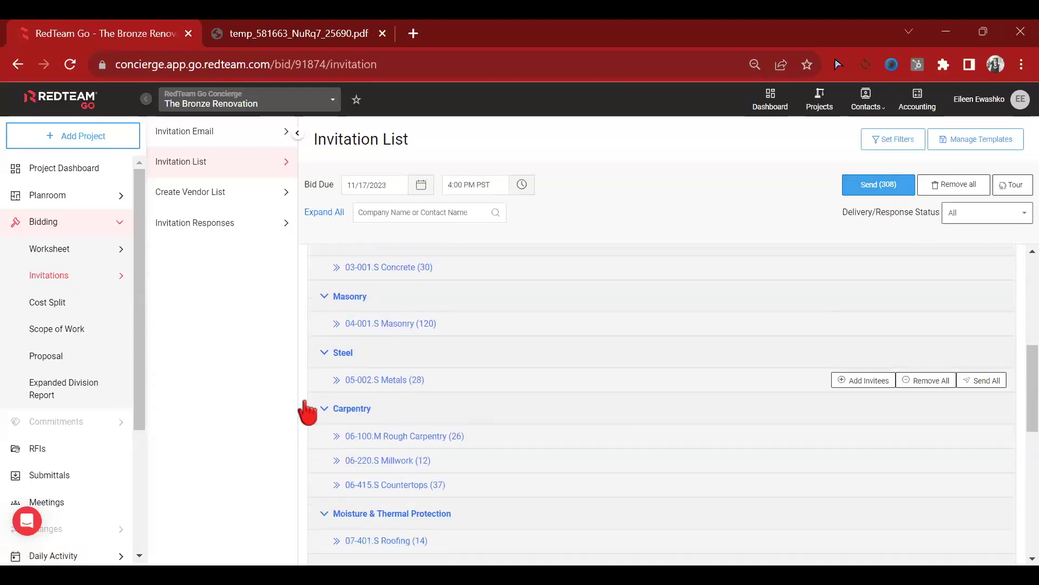
scroll(383, 325, down, 2)
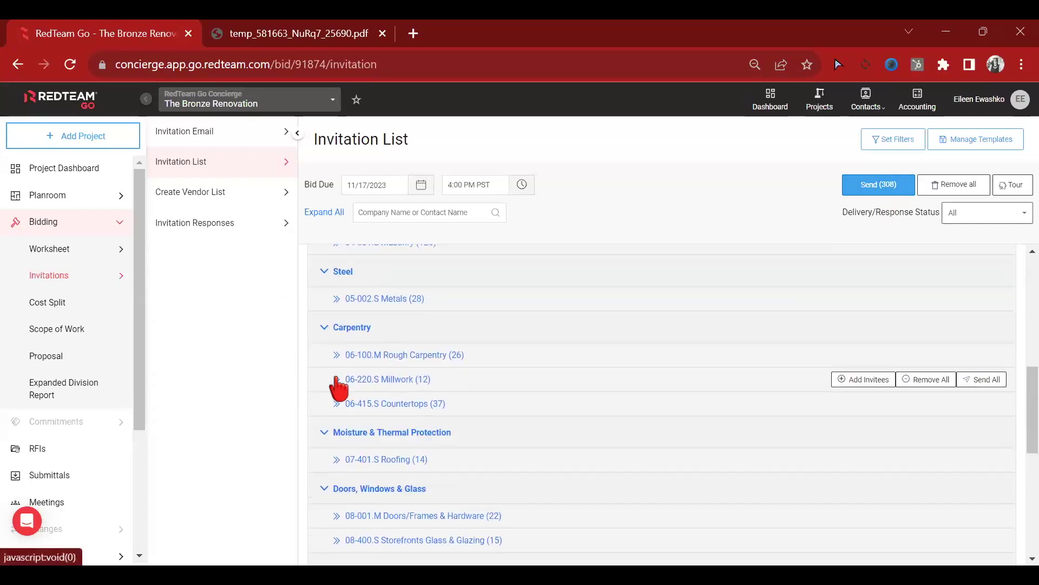
click(336, 379)
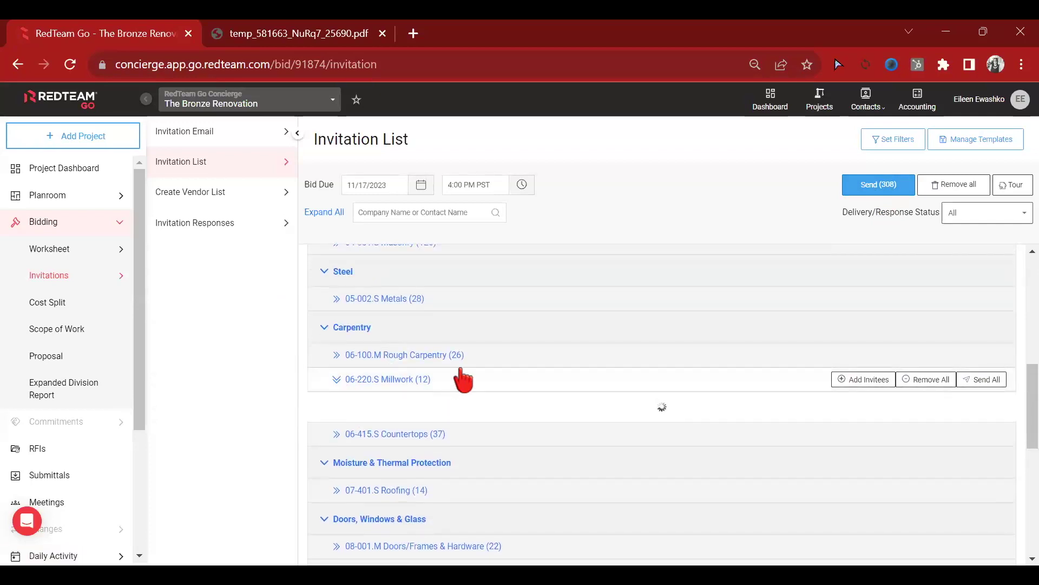
scroll(524, 309, down, 3)
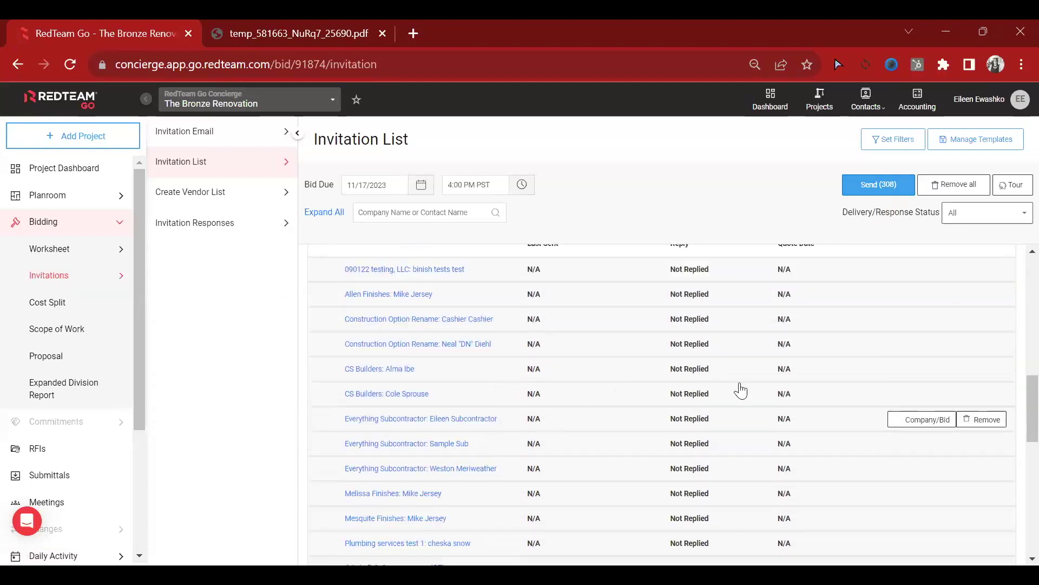
scroll(758, 379, up, 2)
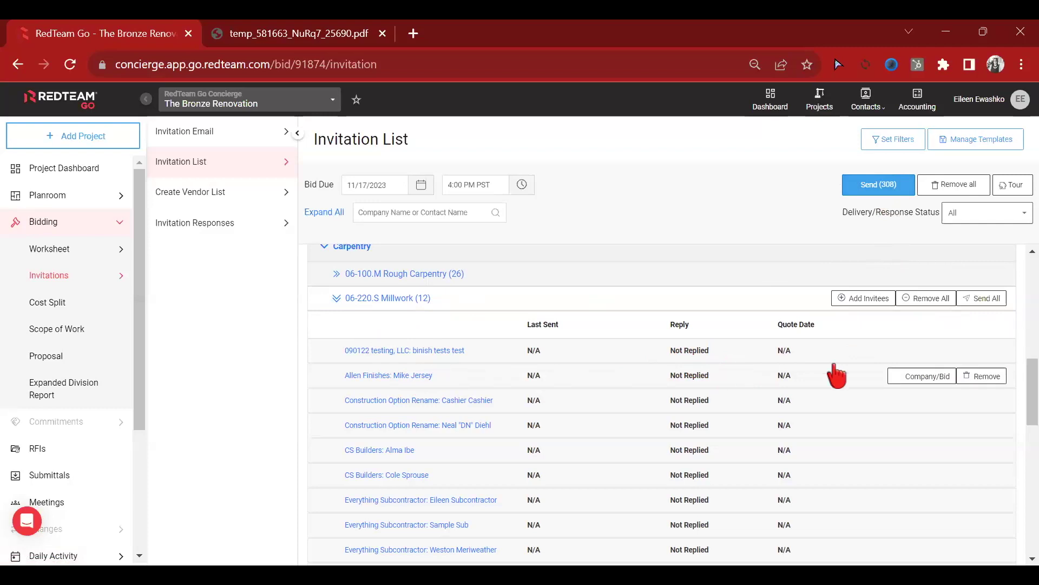
- Remove 090122 testing, LLC and the first-listed contacts of Construction Option Rename and Everything Subcontractor from the 06-220.S Millwork invitees
click(1007, 352)
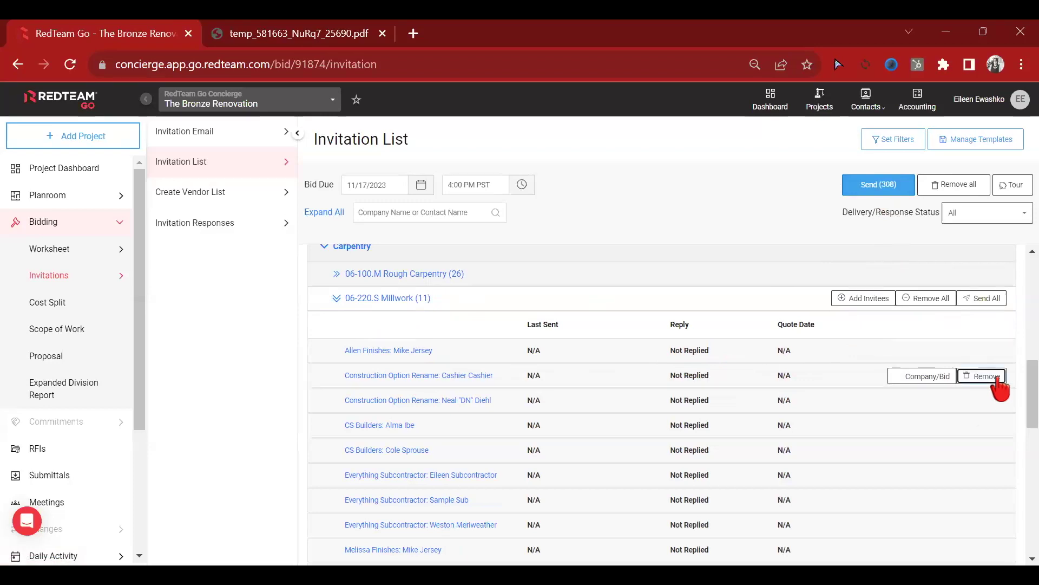
click(986, 402)
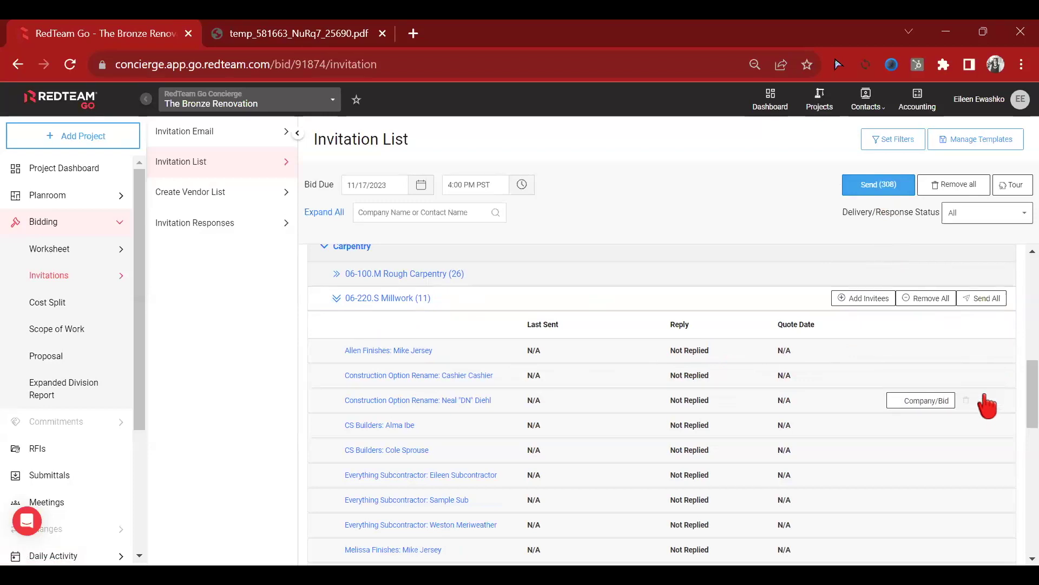
scroll(986, 387, down, 2)
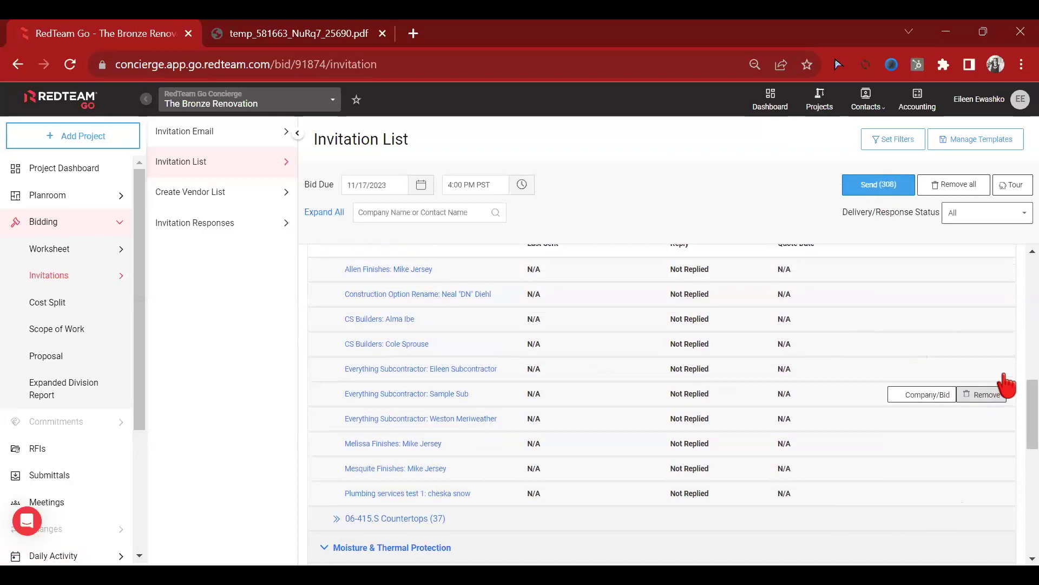
mouse_move(1003, 379)
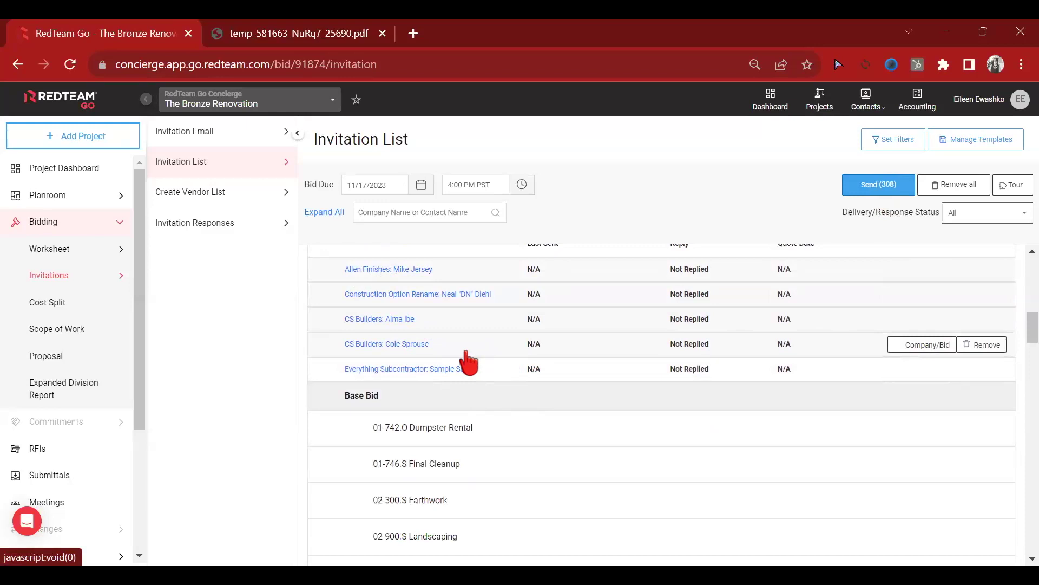
- Examine the Base Bid cost codes assigned to the Everything Subcontractor contact Sample Sub under 06-220.S Millwork
scroll(482, 351, down, 2)
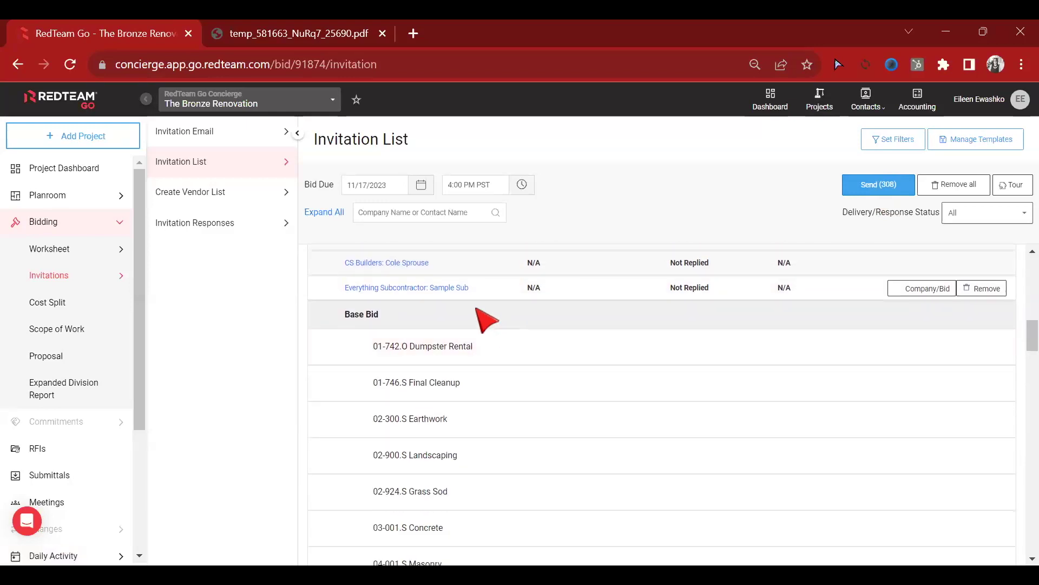
scroll(479, 325, up, 2)
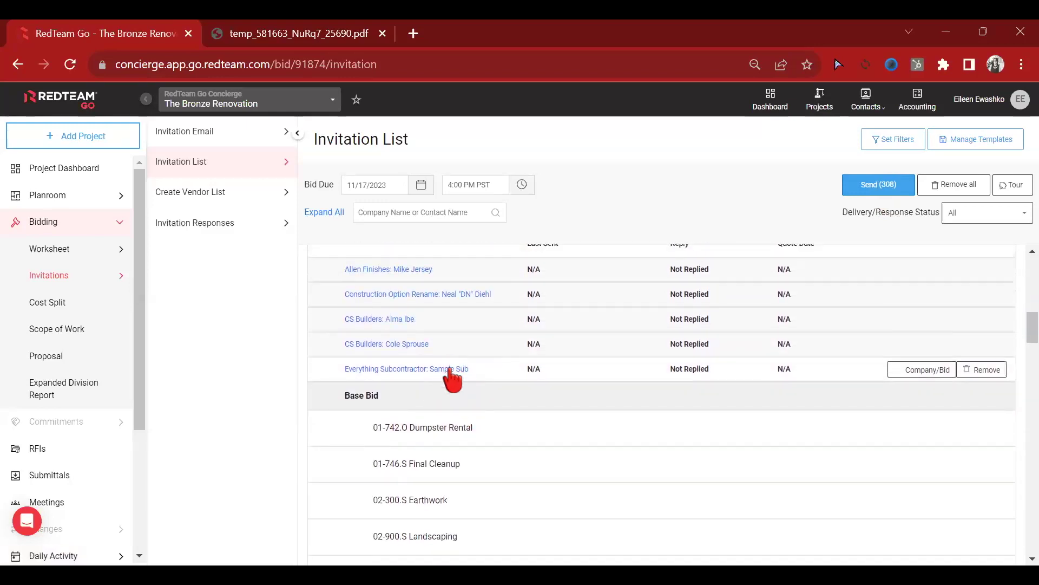
scroll(475, 374, up, 2)
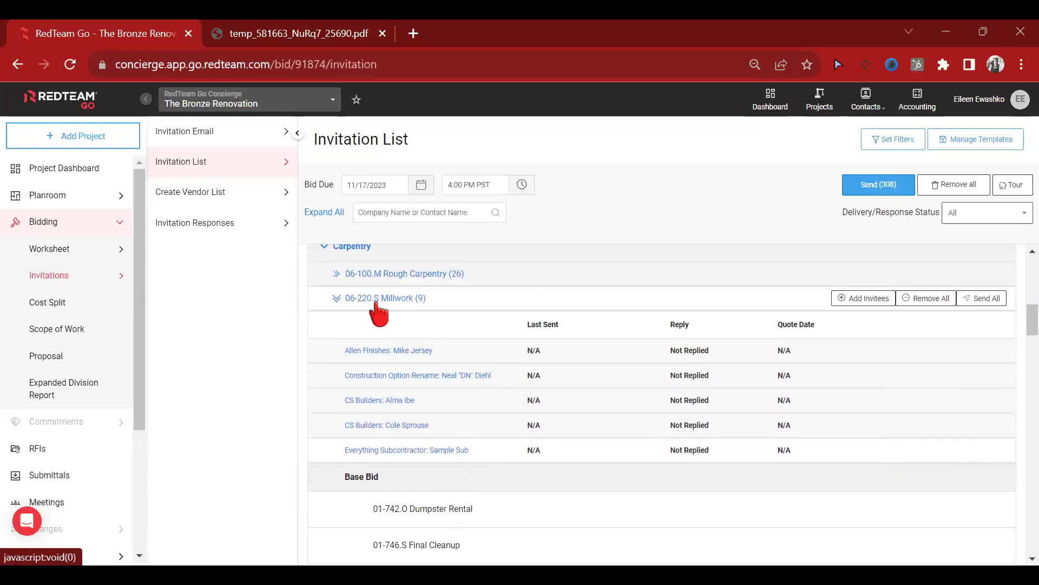
scroll(463, 417, down, 4)
scroll(464, 369, down, 12)
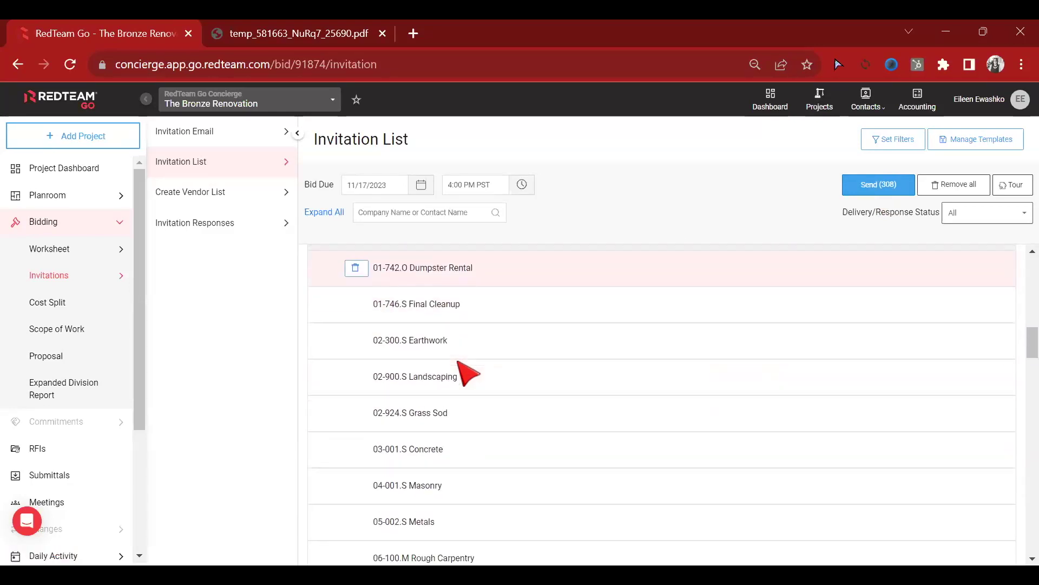
scroll(463, 357, down, 10)
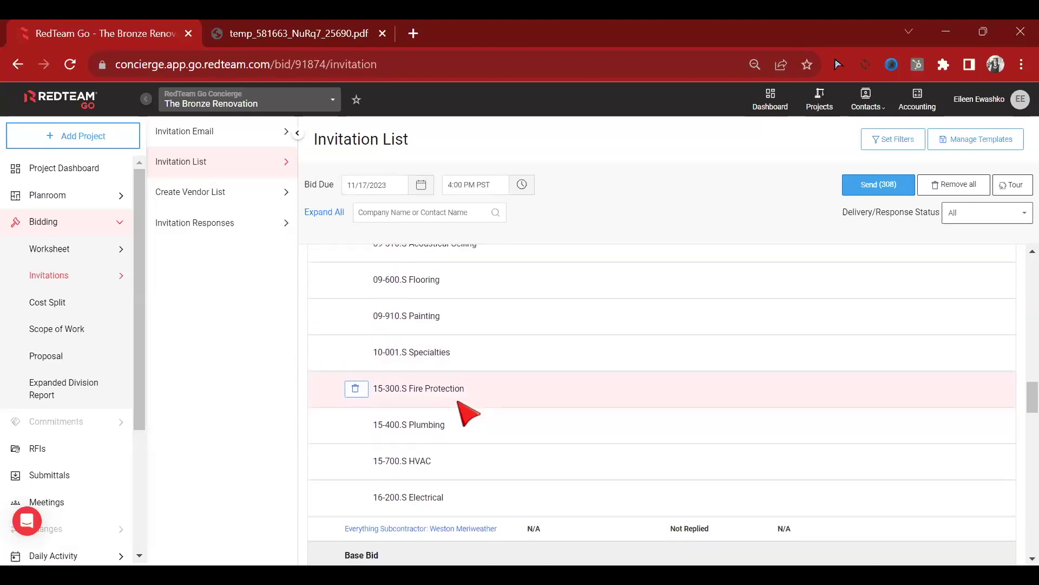
scroll(465, 338, up, 4)
scroll(477, 341, up, 8)
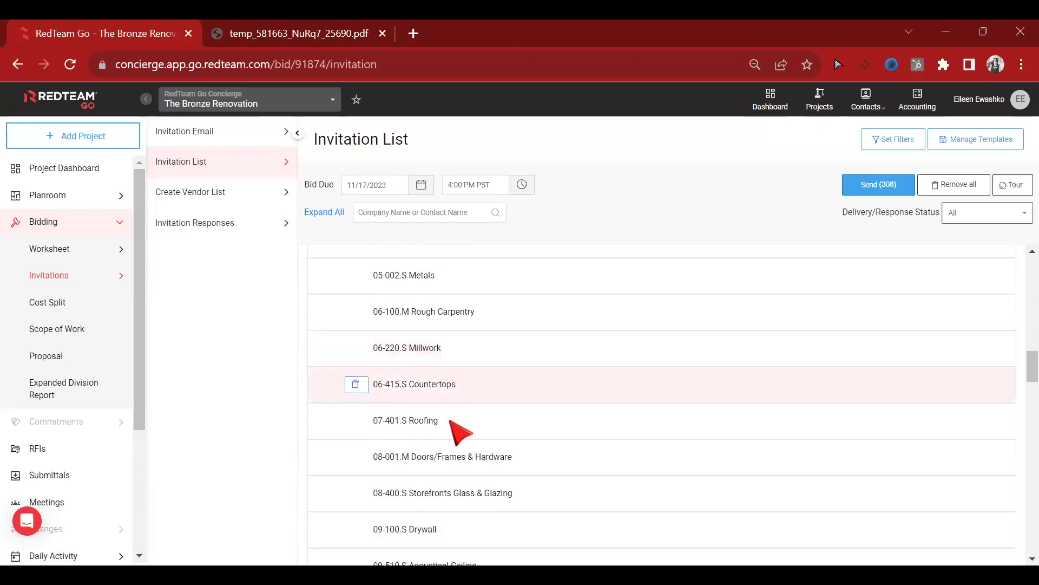
click(486, 362)
scroll(428, 382, up, 1)
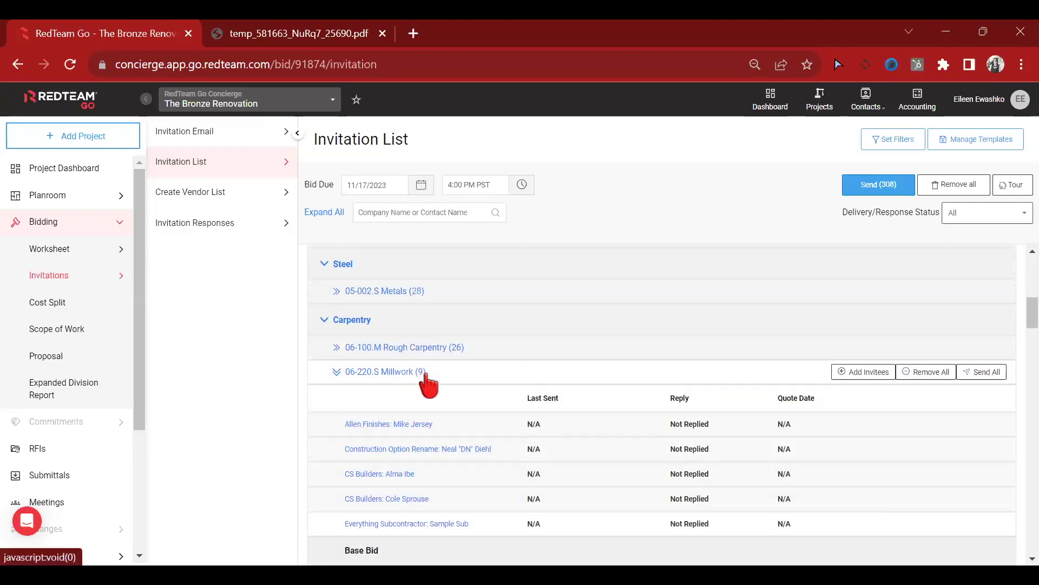
- Compare the Base Bid cost codes of the two remaining Everything Subcontractor contacts and collapse the Sample Sub list
scroll(430, 400, down, 4)
scroll(428, 425, down, 3)
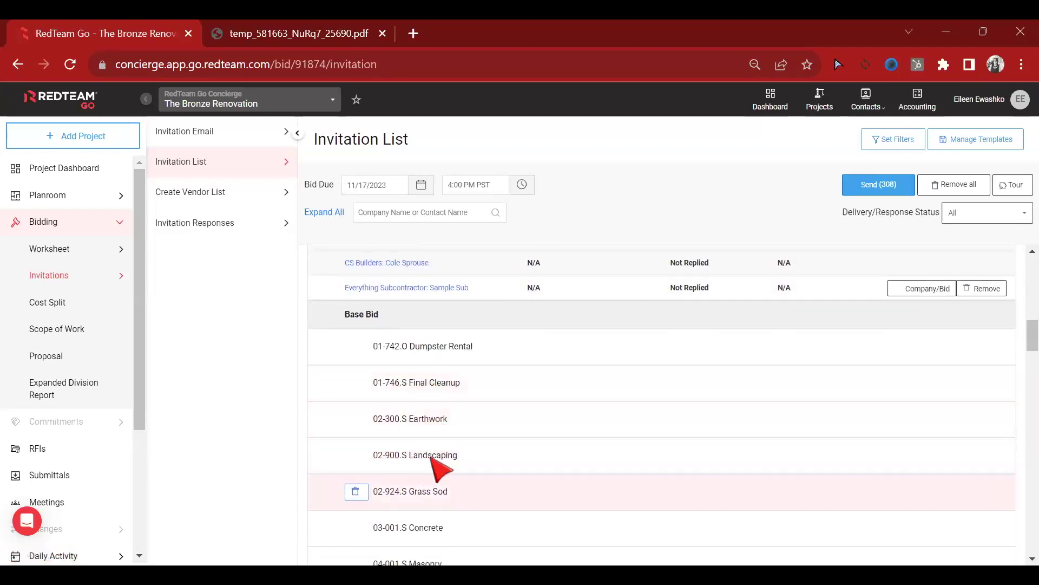
scroll(435, 358, up, 3)
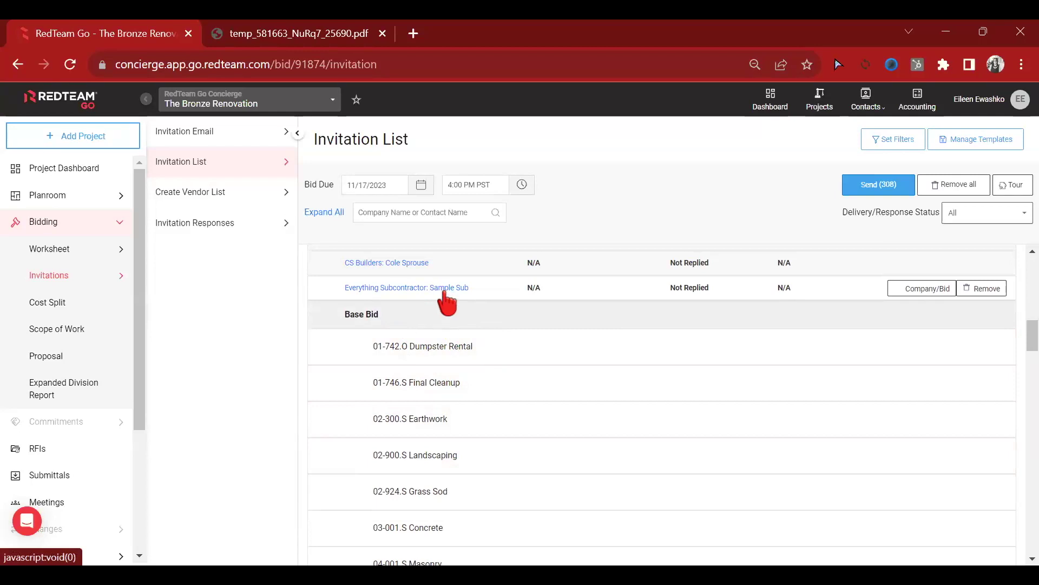
scroll(460, 309, down, 9)
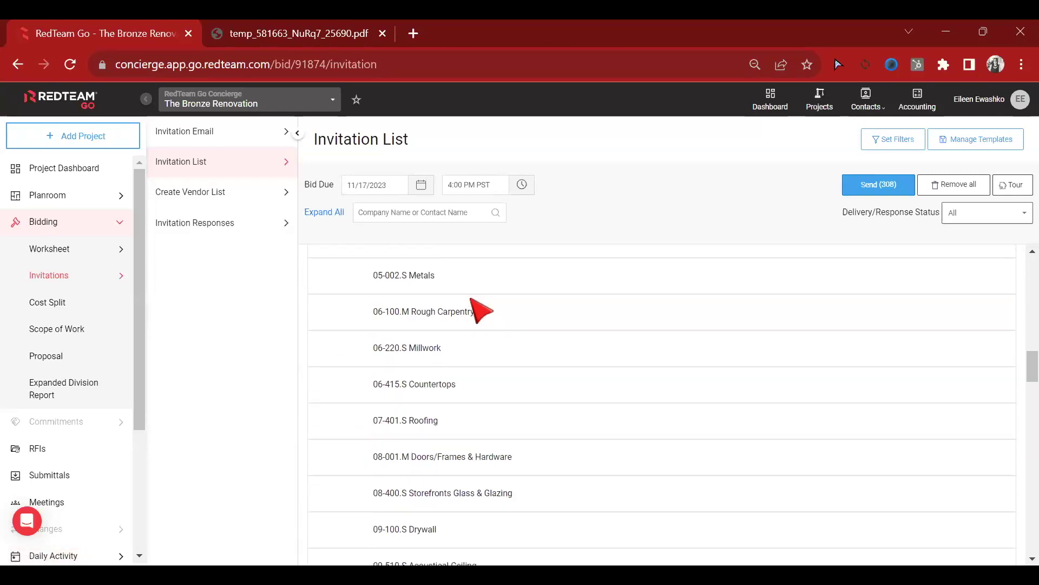
scroll(473, 322, down, 7)
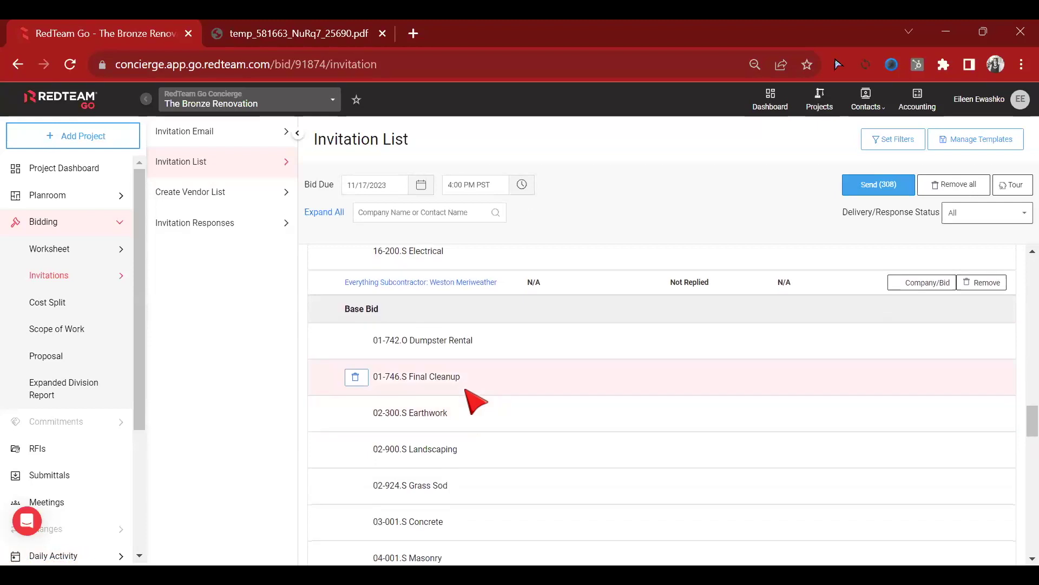
scroll(482, 382, up, 5)
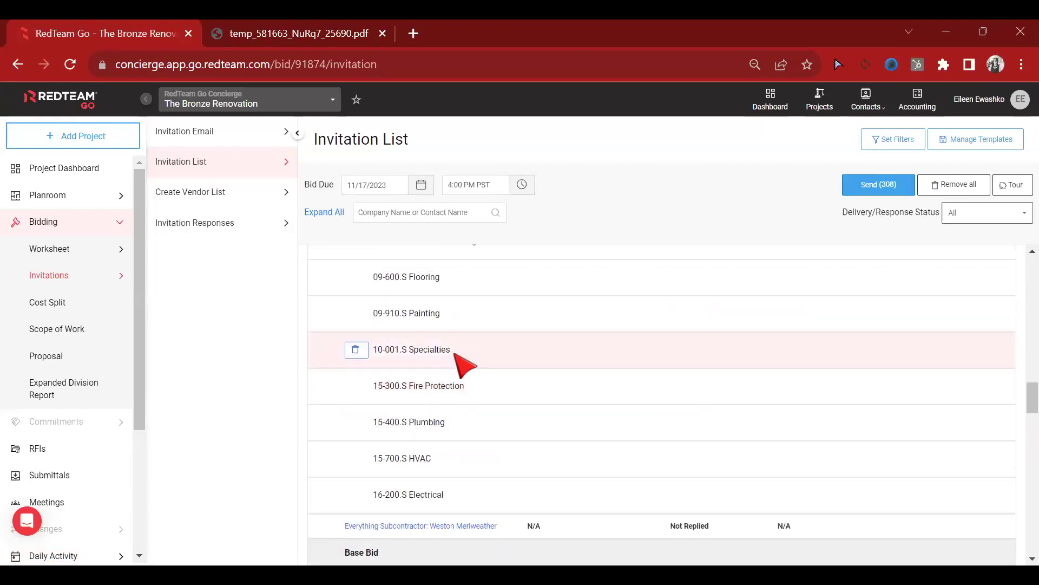
scroll(463, 363, down, 10)
scroll(462, 363, up, 9)
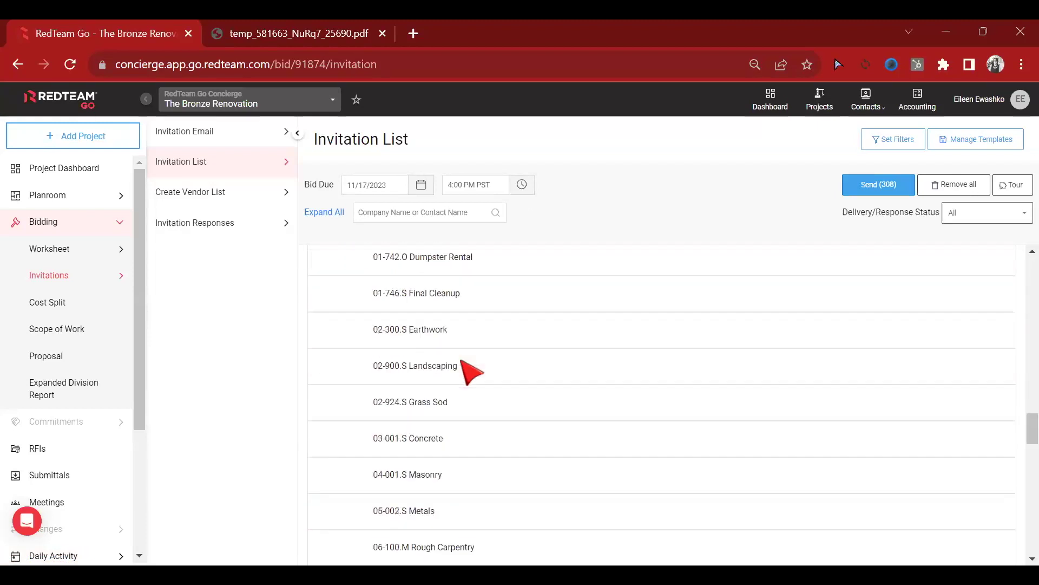
scroll(460, 363, up, 1)
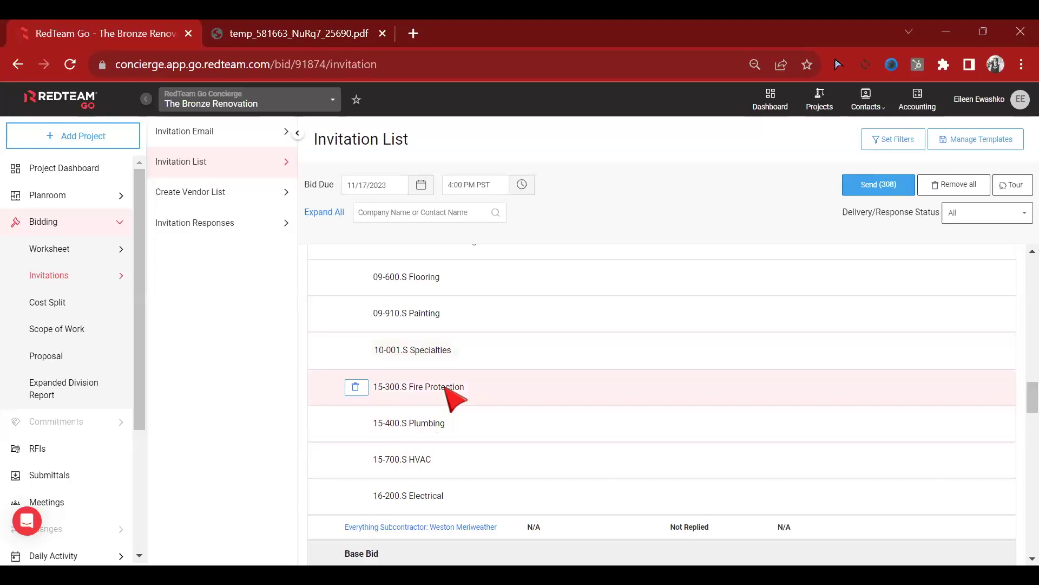
scroll(492, 410, up, 15)
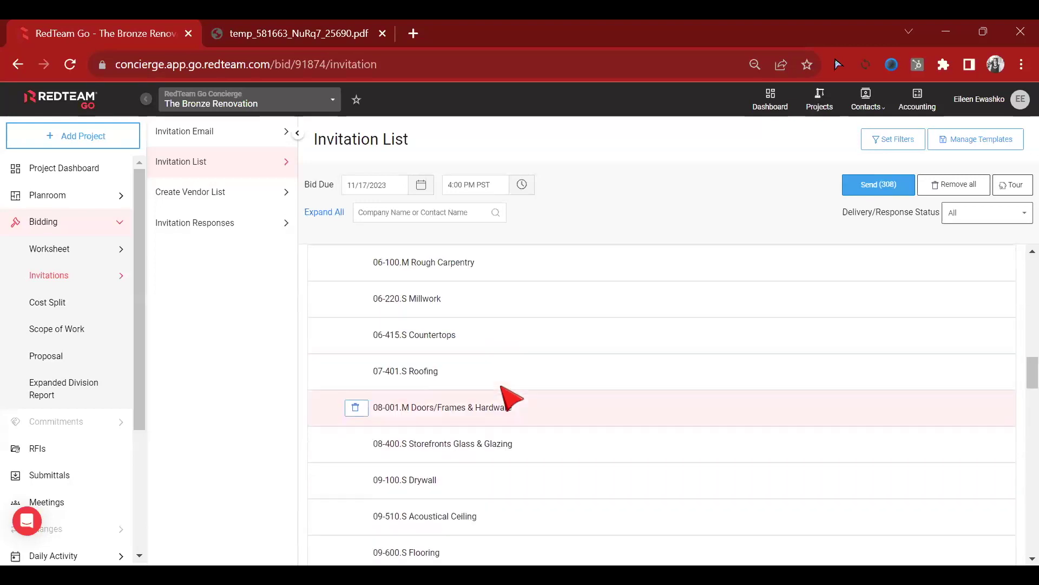
scroll(430, 379, down, 2)
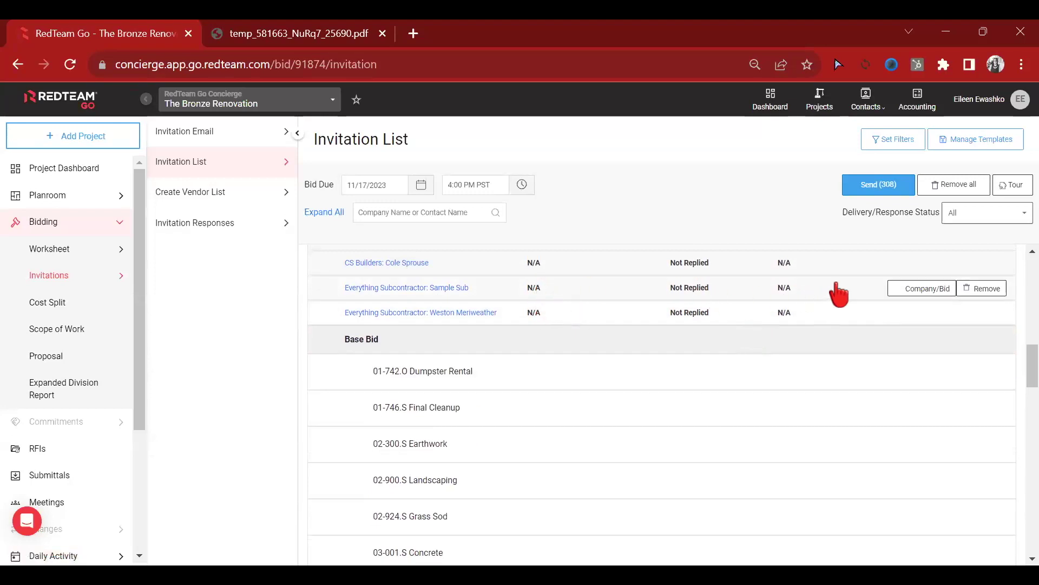
- Remove Allen Finishes from the invitees of 06-220.S Millwork under Carpentry
scroll(870, 301, up, 5)
scroll(948, 409, down, 2)
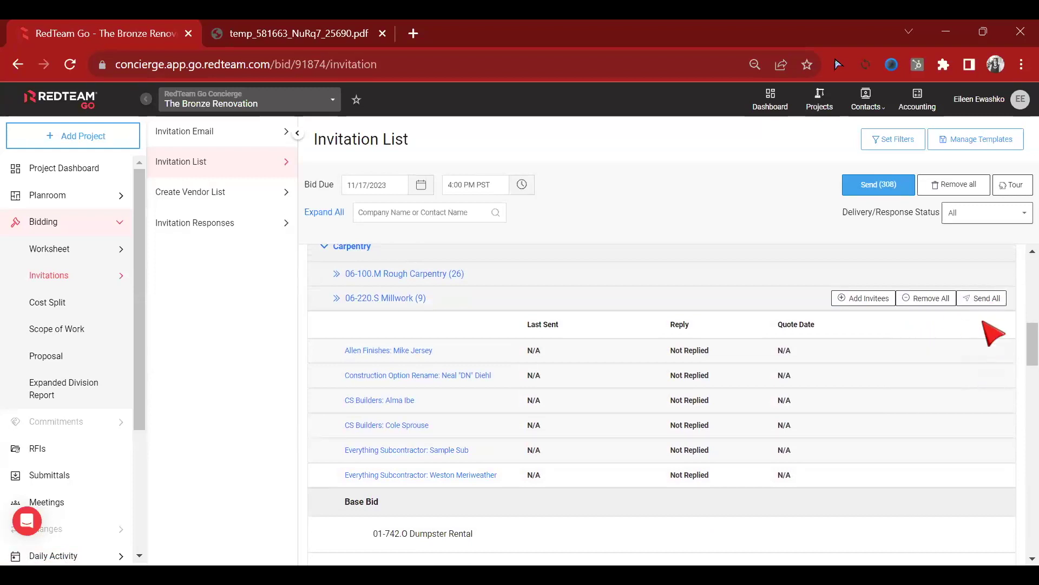
click(993, 351)
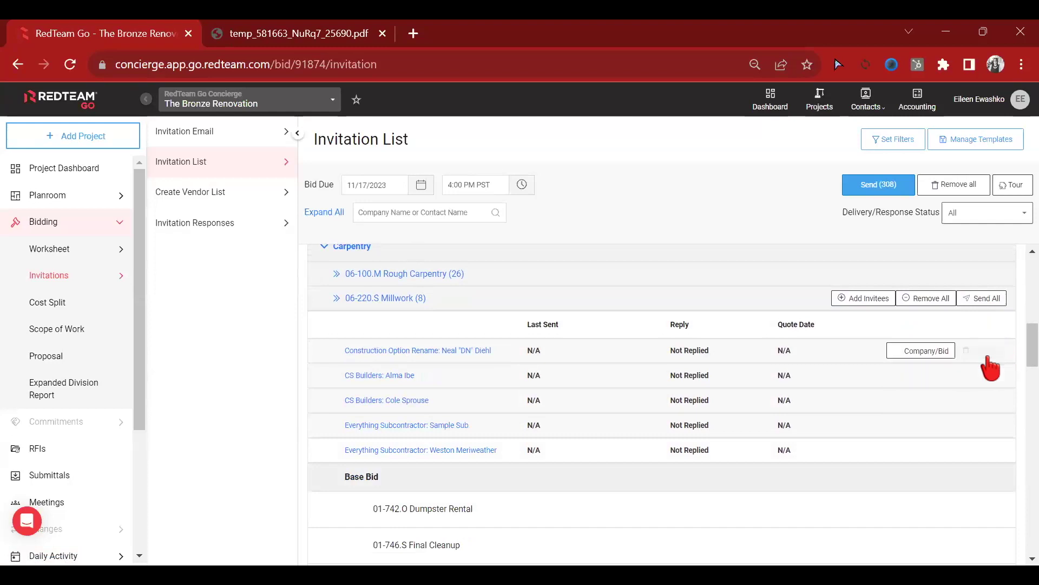
- Try to send invitations to all remaining 06-220.S Millwork invitees
click(982, 298)
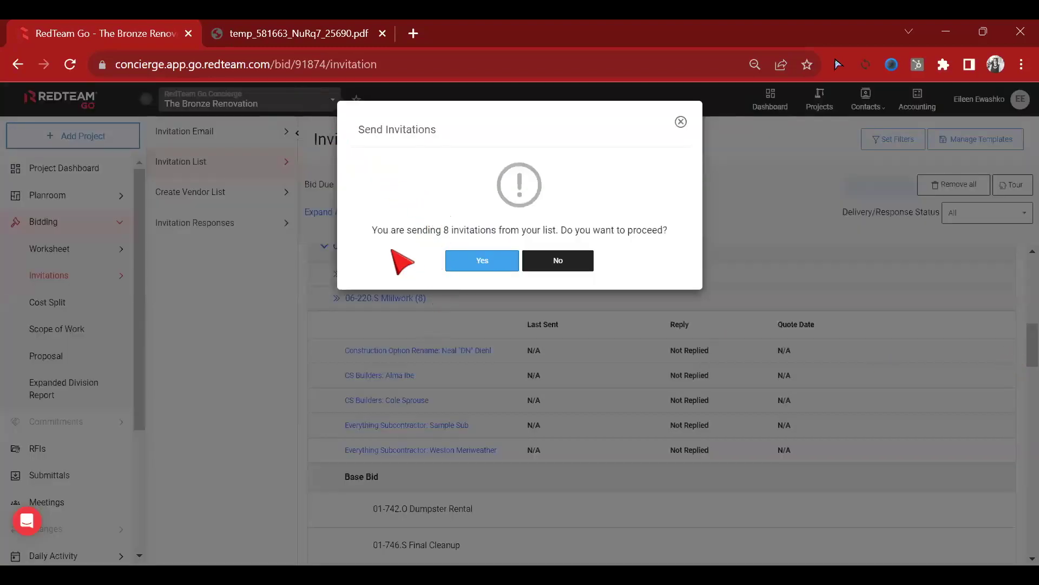
drag(372, 233, 699, 251)
- Look over the divisions and cost codes of the invitation list and their invitee counts, from Specialities back up to Site Work
scroll(780, 309, down, 1)
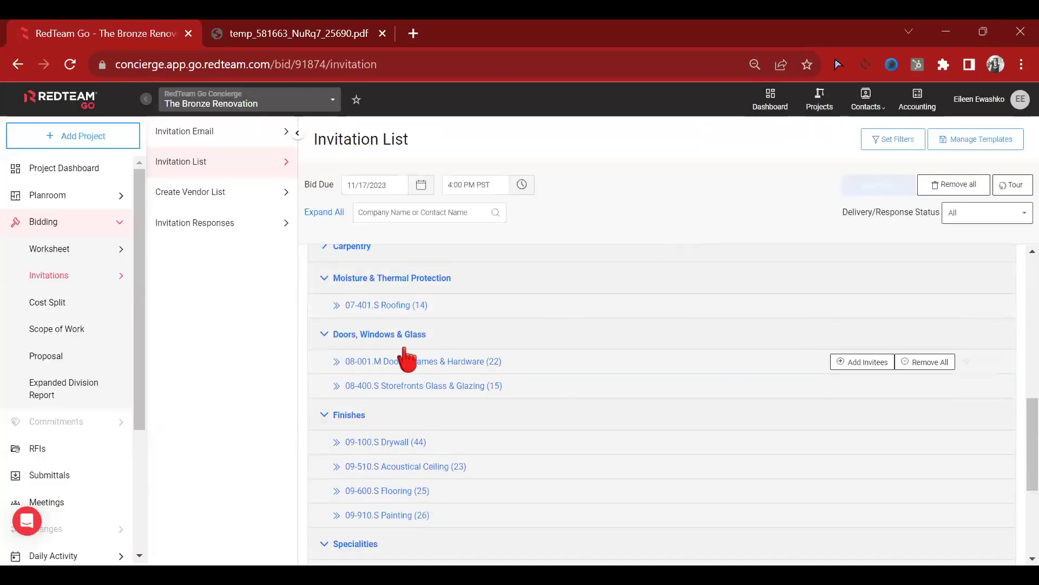
scroll(406, 356, down, 1)
scroll(451, 419, down, 1)
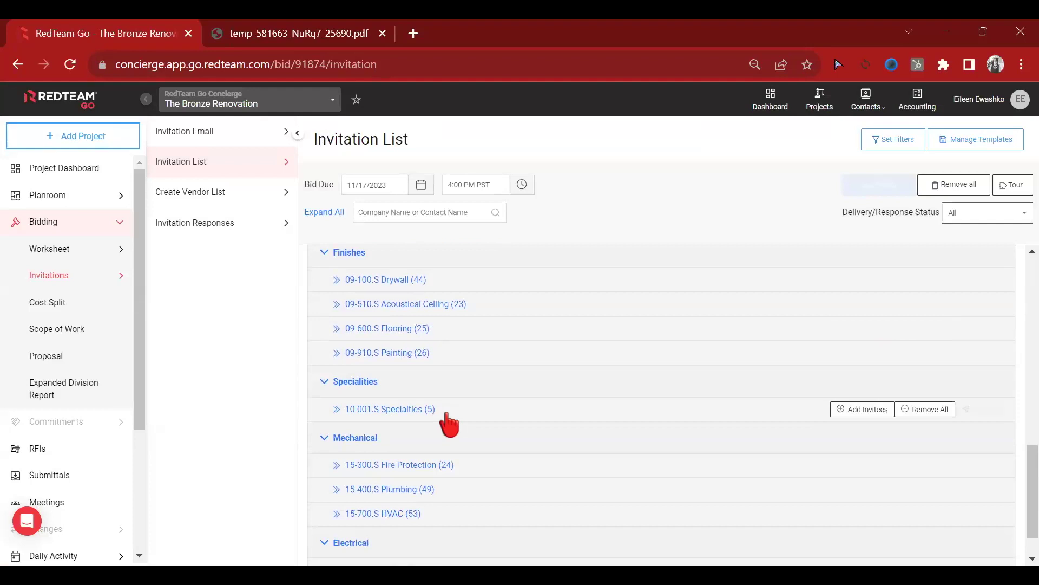
scroll(452, 420, up, 3)
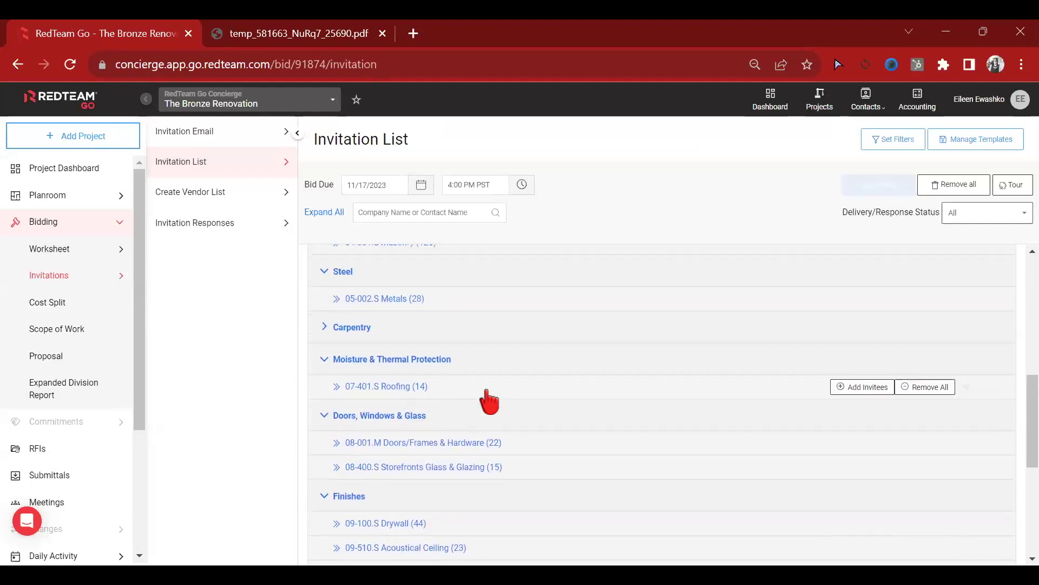
scroll(489, 402, up, 1)
scroll(503, 389, up, 1)
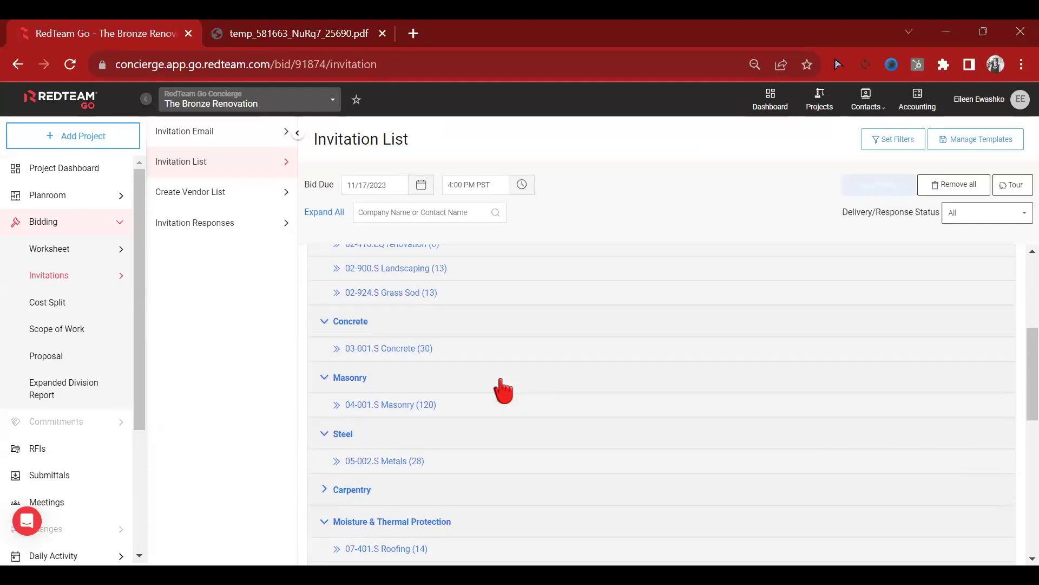
scroll(502, 389, up, 1)
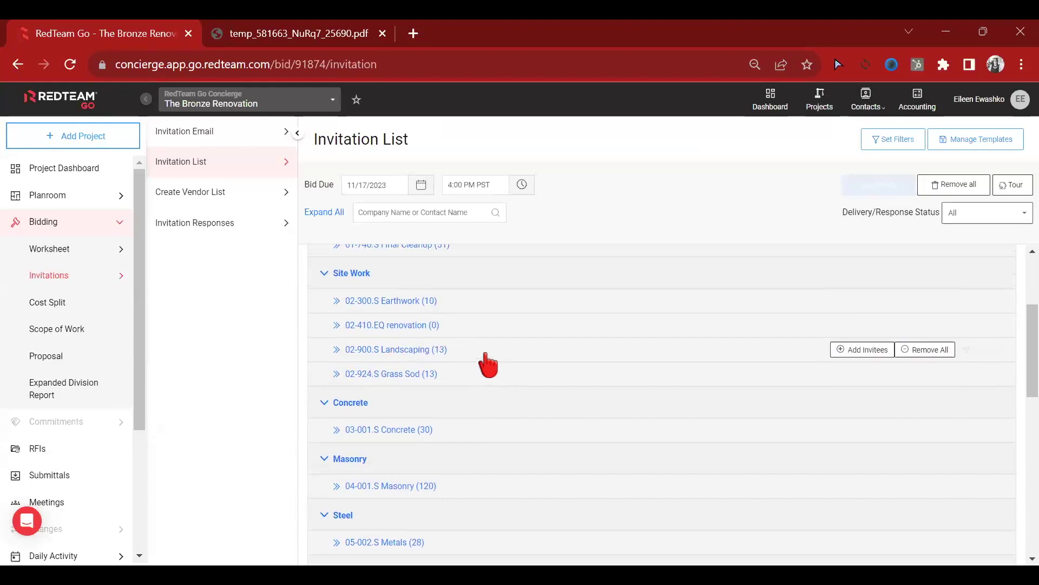
scroll(498, 367, down, 1)
scroll(497, 364, down, 1)
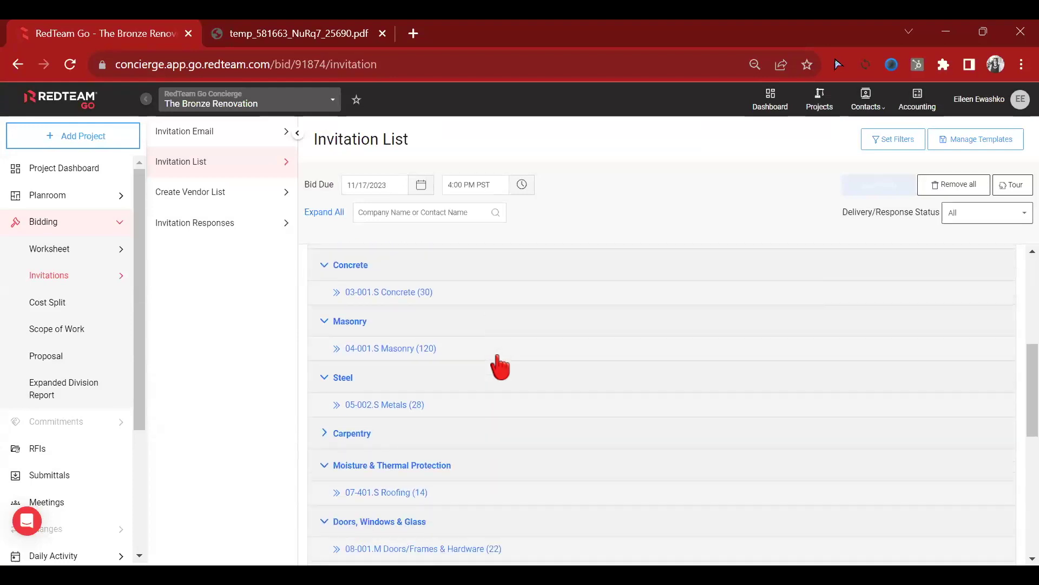
- Expand Carpentry again and check the remaining invitees under 06-220.S Millwork
click(327, 411)
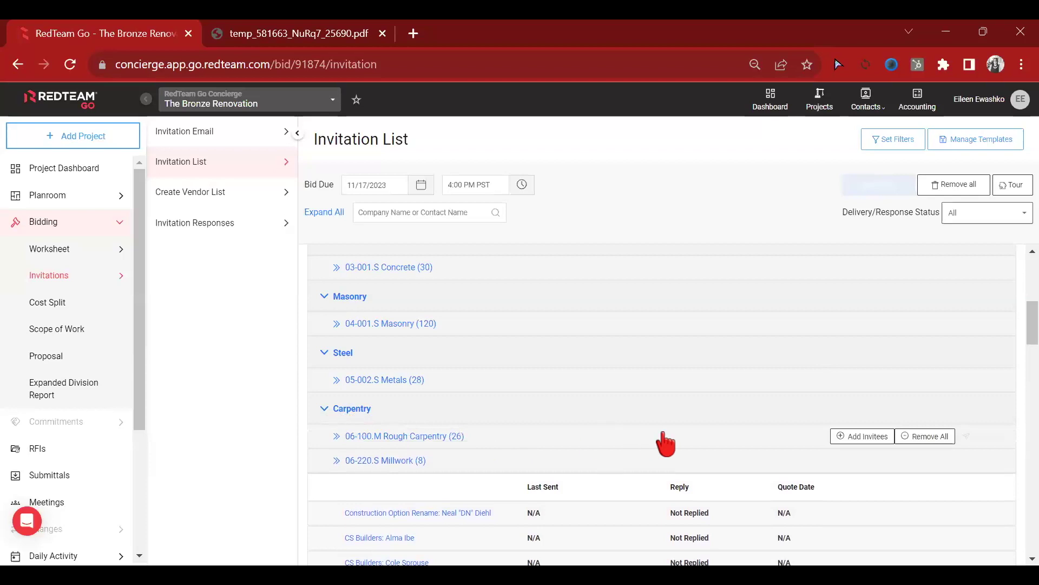
scroll(689, 430, down, 1)
scroll(645, 397, down, 1)
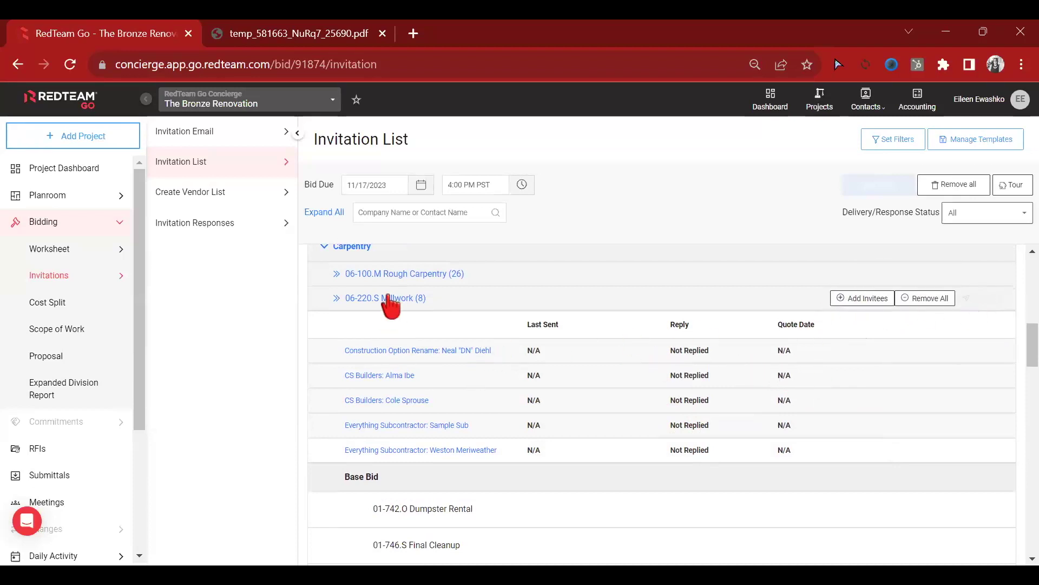
click(384, 298)
click(336, 297)
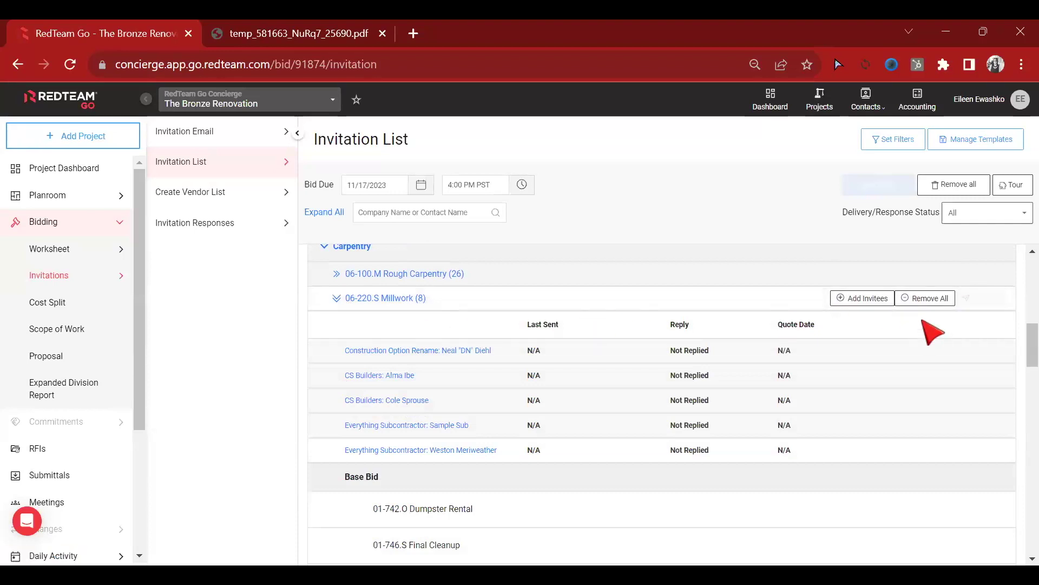
- Reload the invitation list and send the bid invitations to all 06-220.S Millwork invitees
scroll(1007, 368, up, 3)
scroll(536, 344, up, 10)
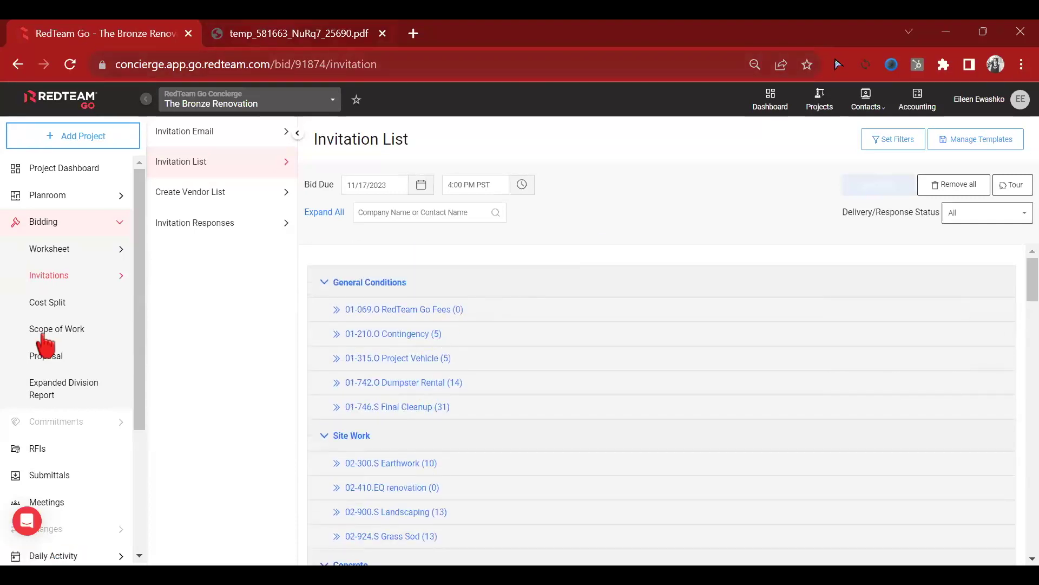
click(61, 274)
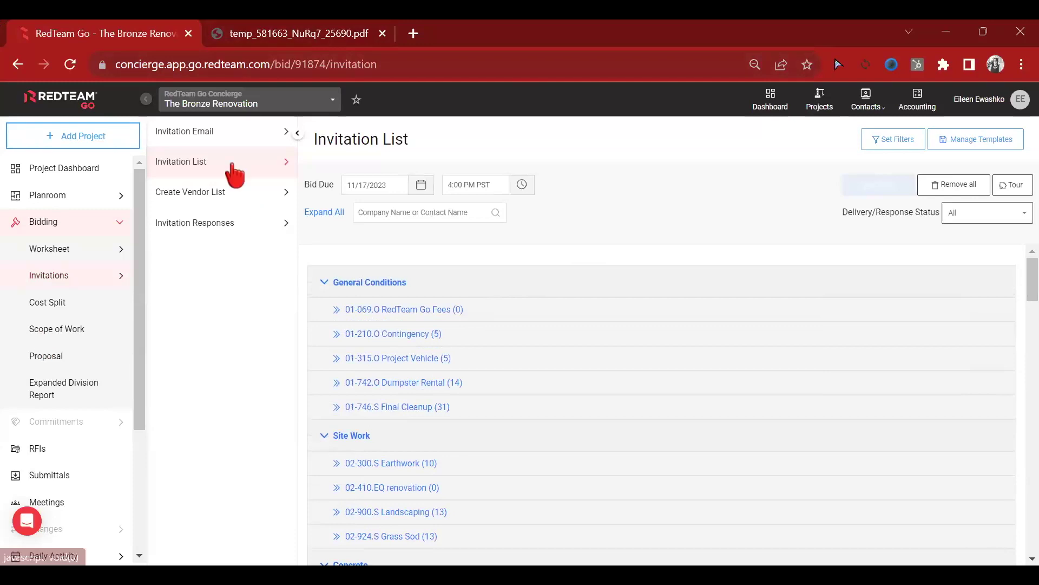
scroll(372, 457, down, 5)
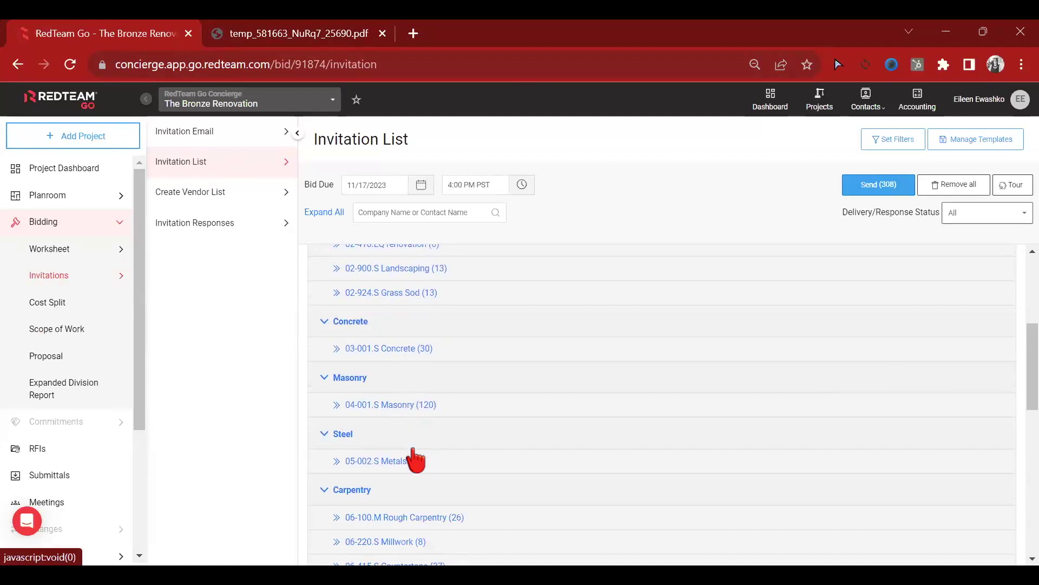
scroll(415, 464, down, 3)
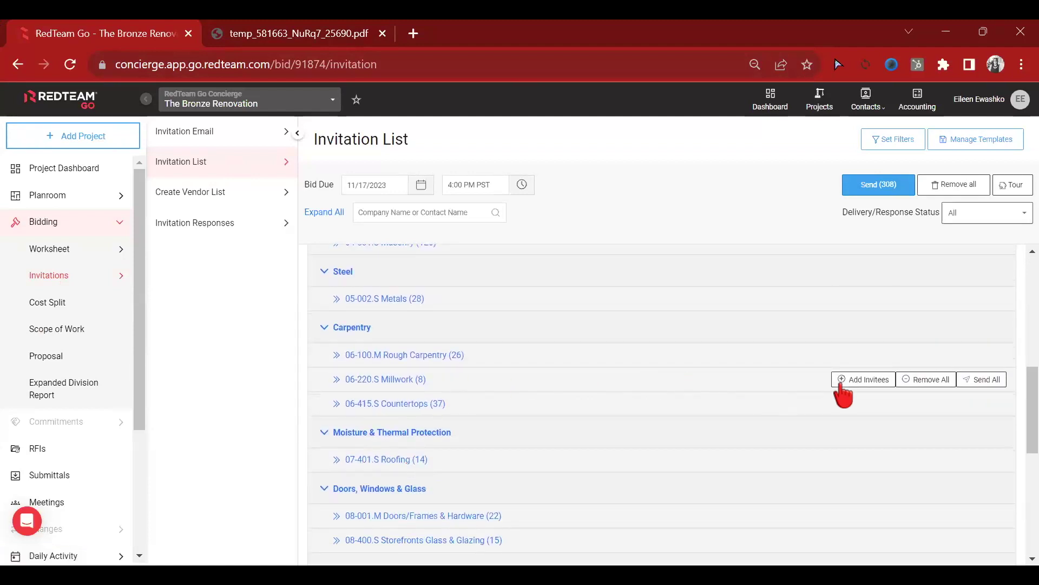
click(965, 381)
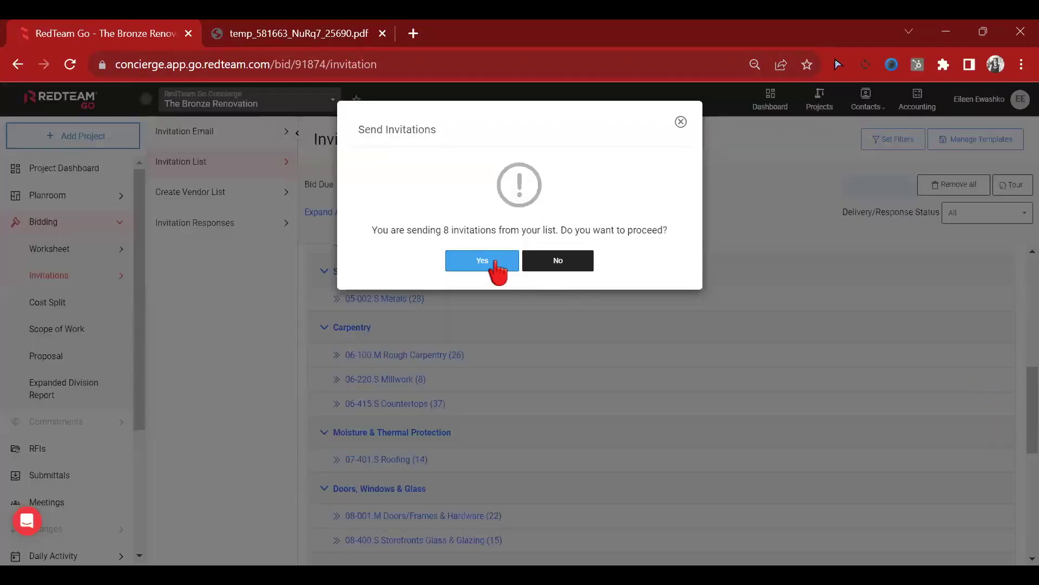
key(Return)
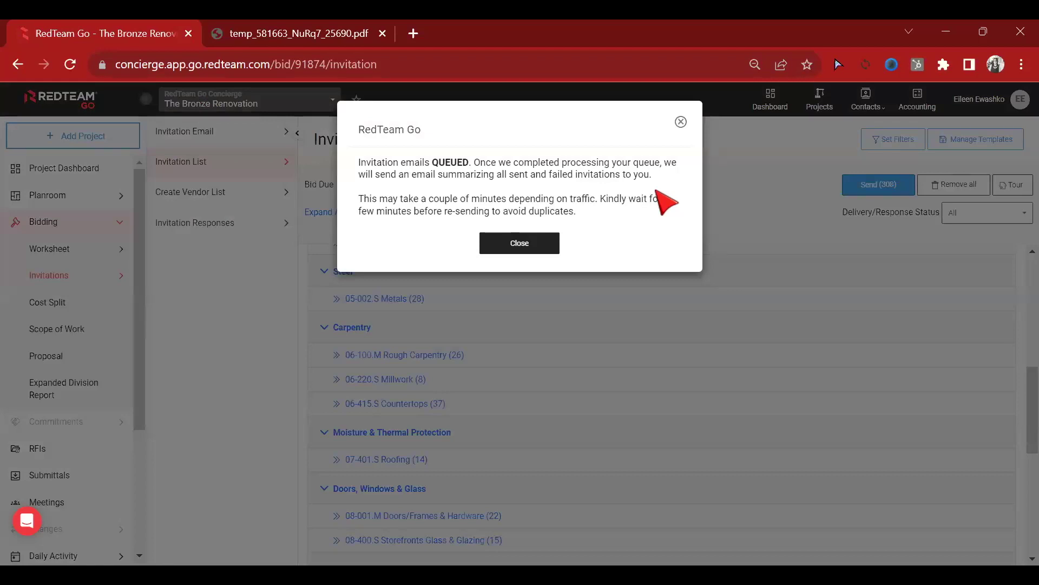
click(520, 245)
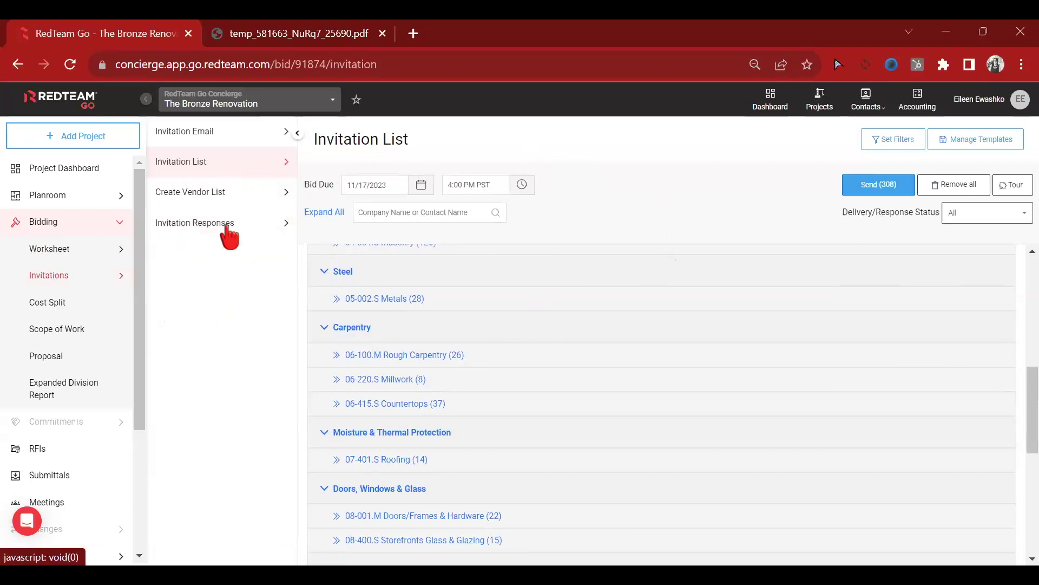
- Review the invitation responses for each invited company, including bid intention, notified date and viewed status
click(228, 234)
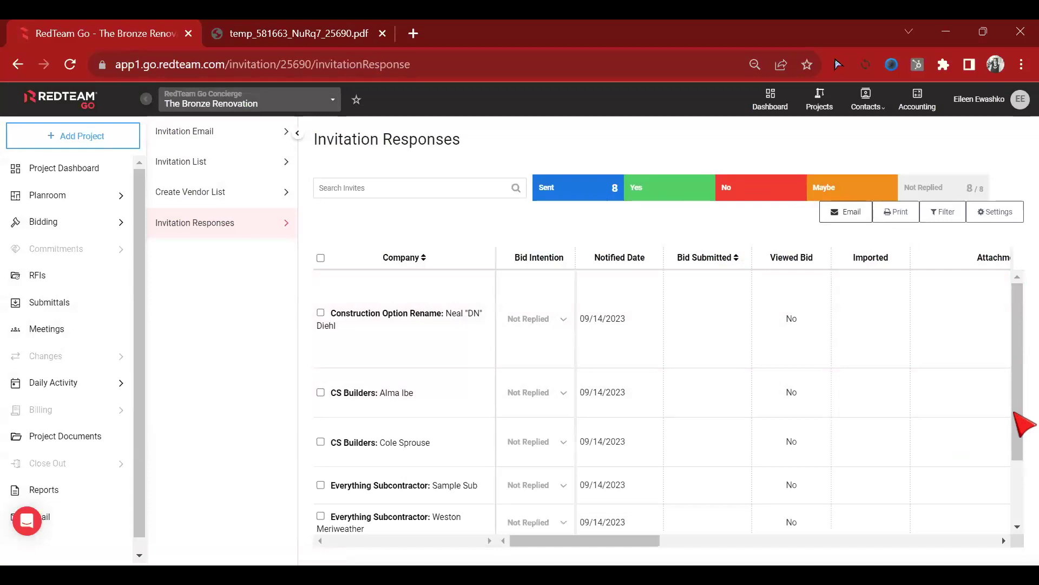
scroll(810, 436, down, 2)
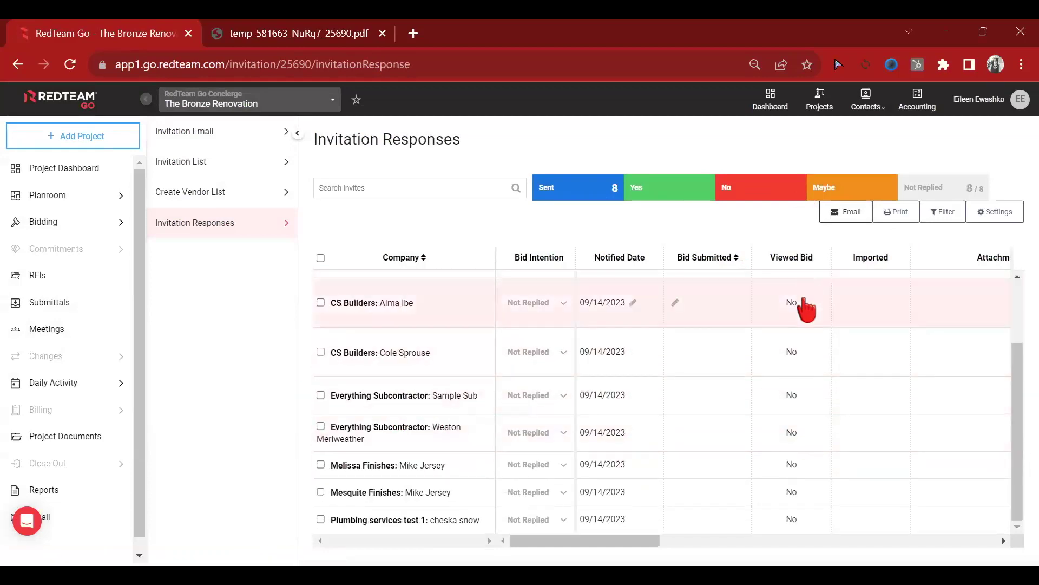
triple_click(807, 518)
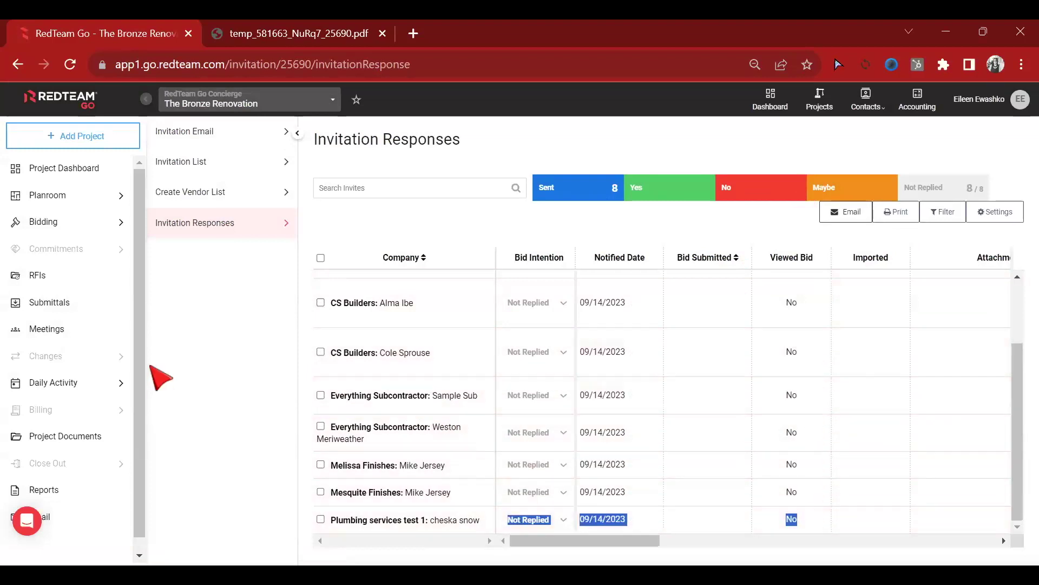
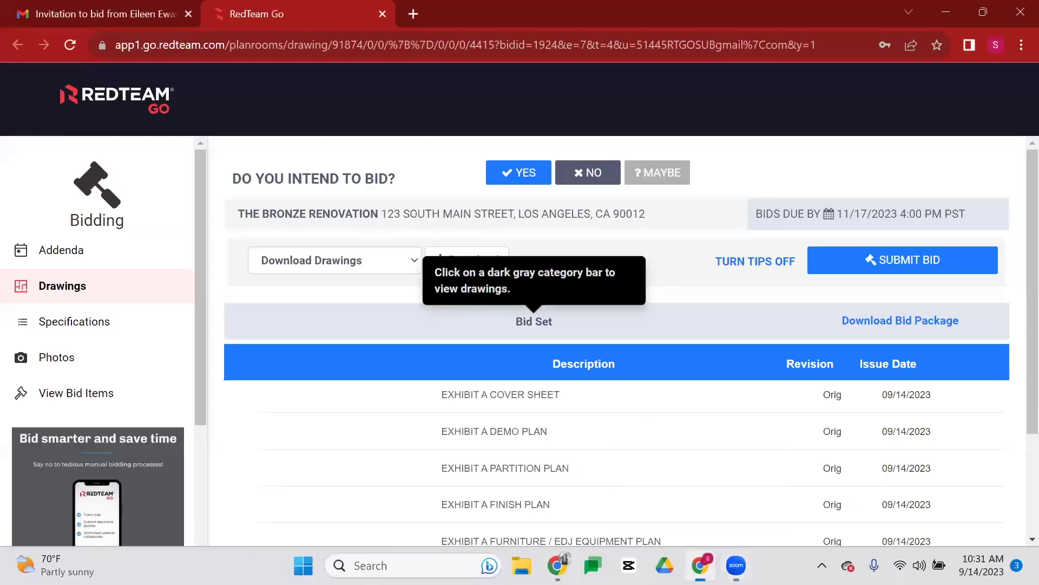
- Read the invitation to bid in the subcontractor's Gmail inbox and follow its View Drawings and RSVP link
click(54, 8)
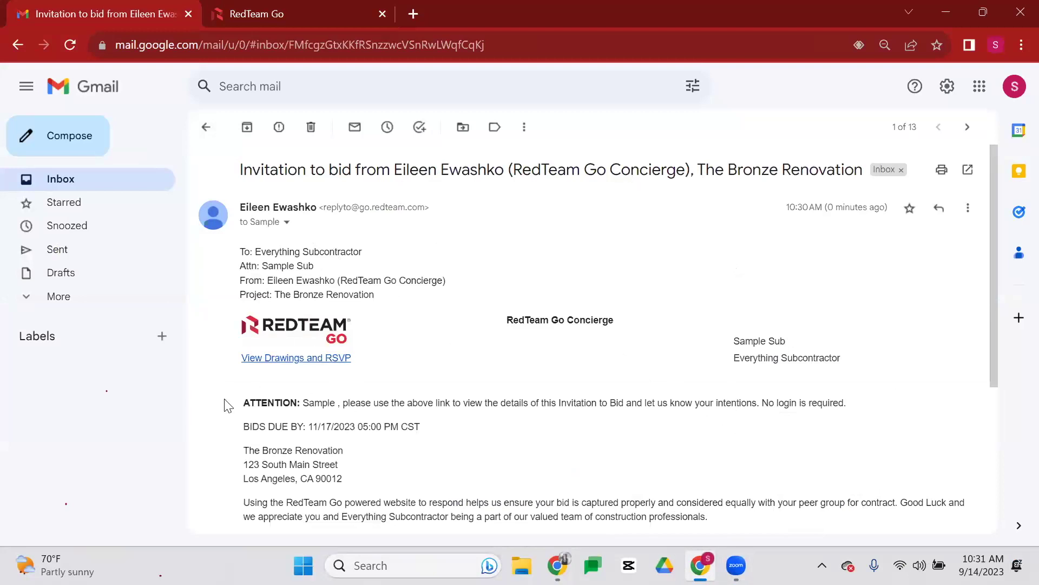
scroll(439, 318, down, 4)
scroll(462, 339, up, 3)
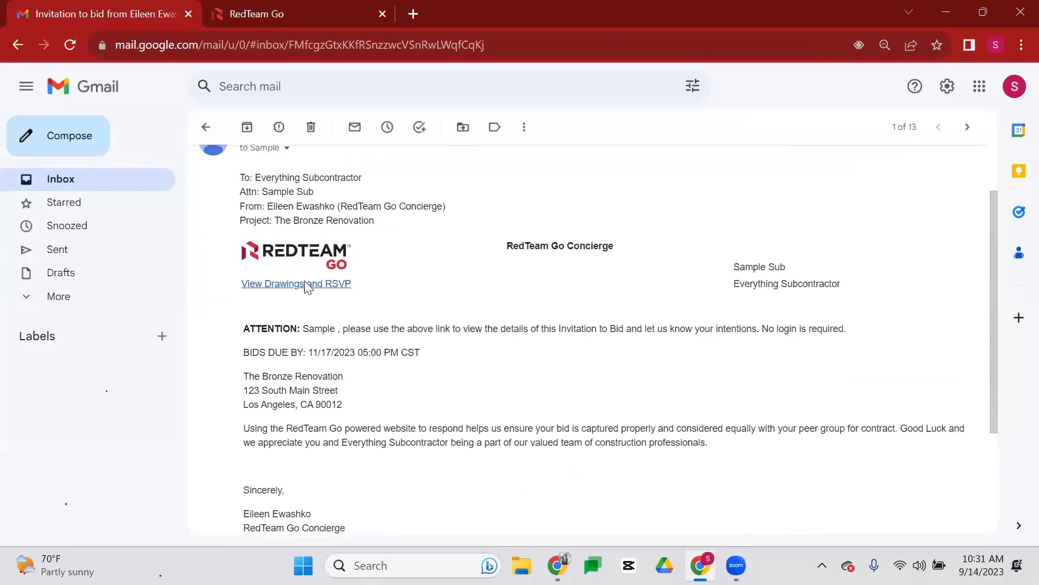
click(305, 284)
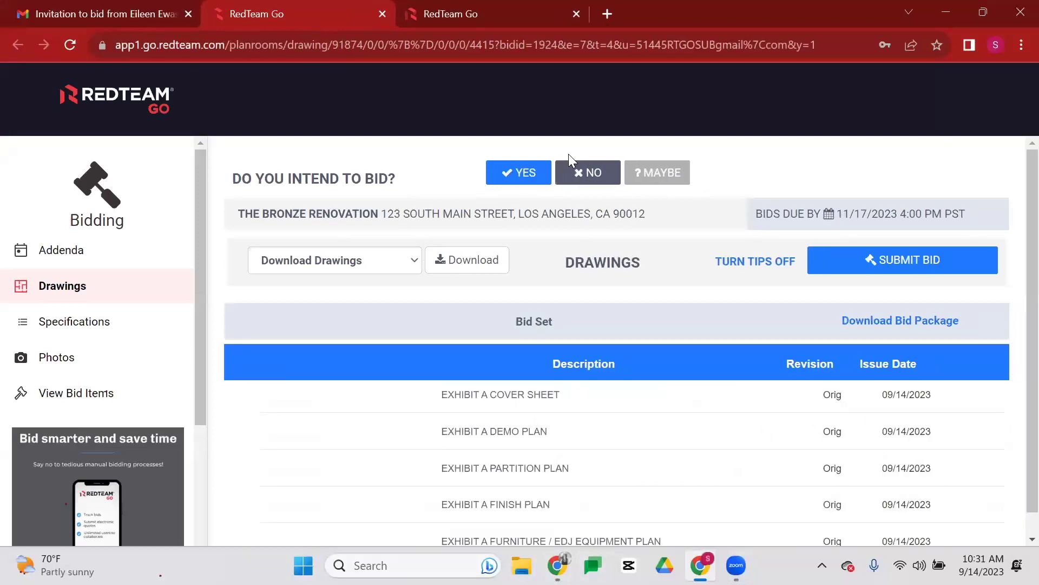
- Look through the Bid Set drawings, view the EXHIBIT A FINISH PLAN at full window size, and return to the bid page
scroll(778, 372, down, 1)
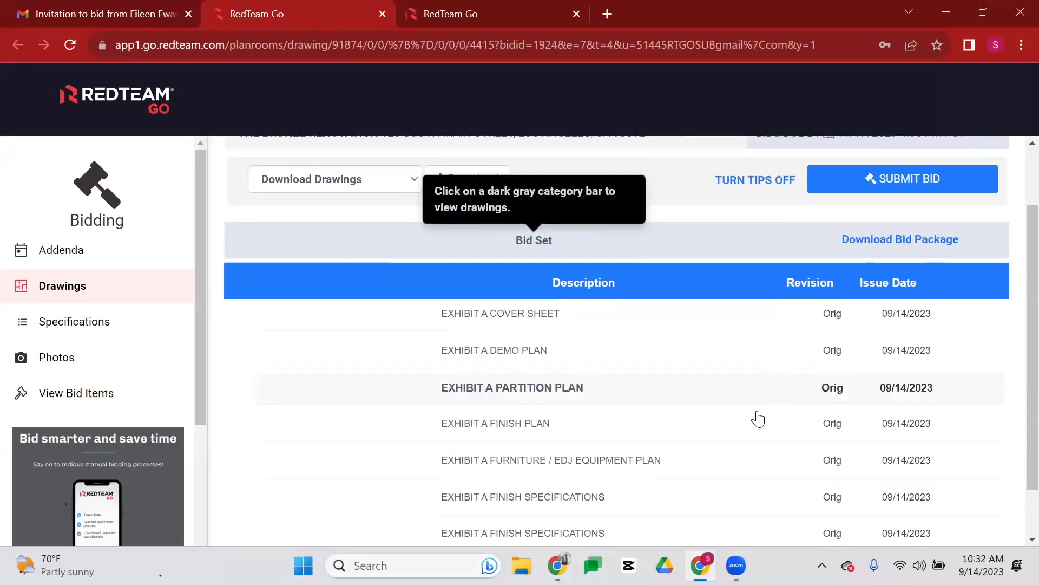
scroll(756, 398, down, 1)
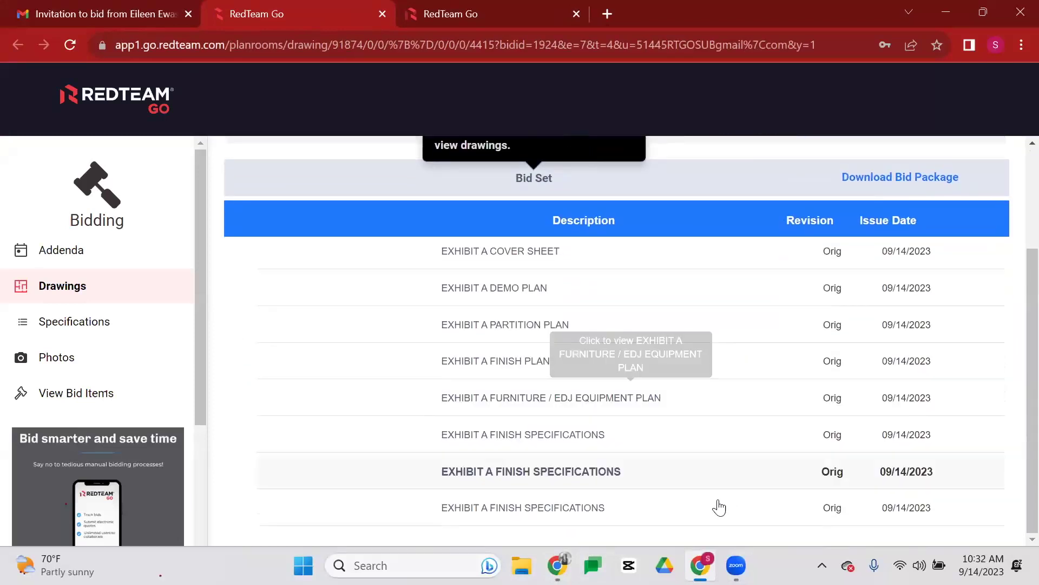
click(523, 363)
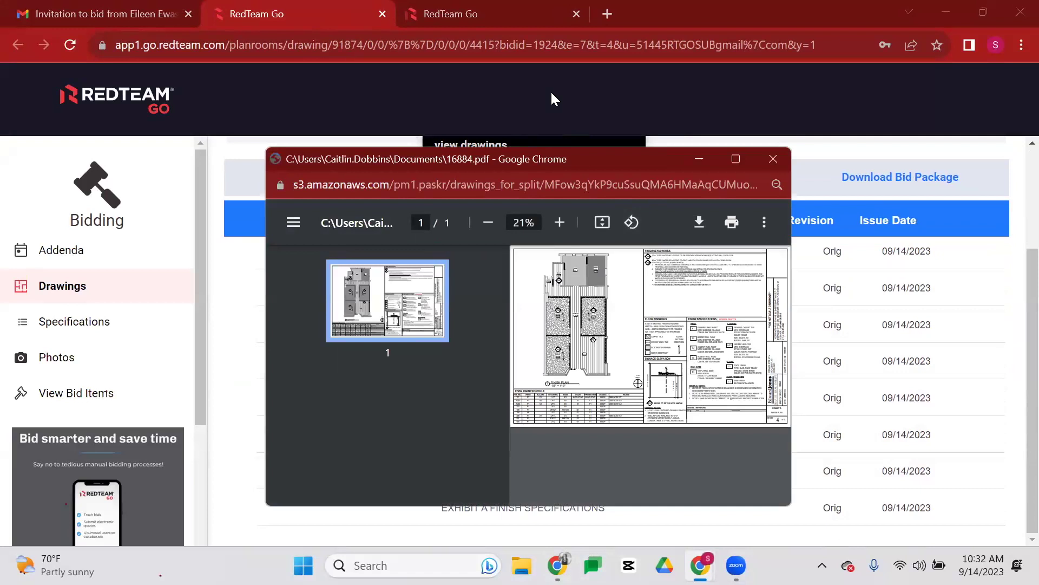
double_click(647, 160)
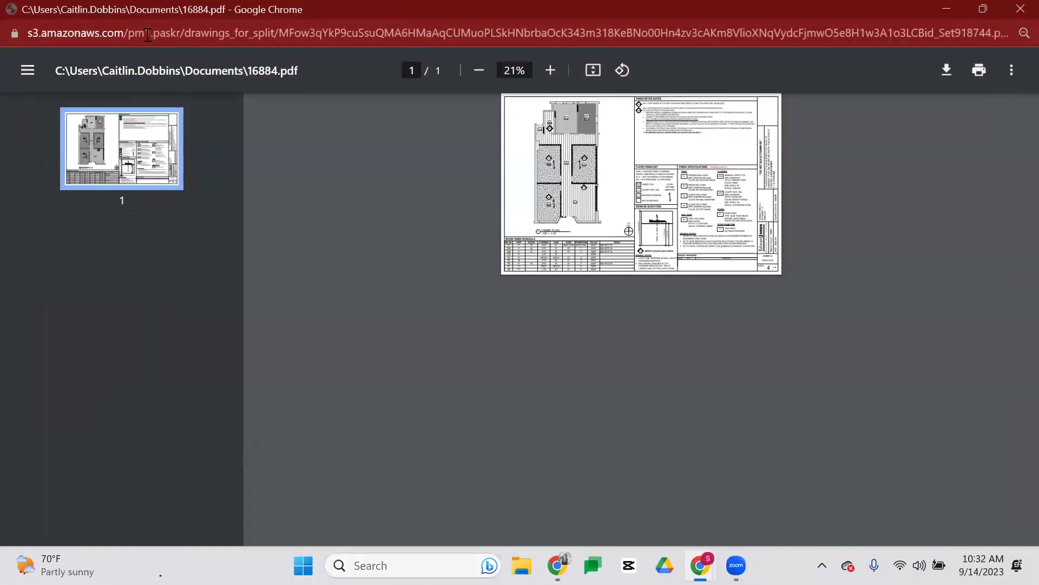
double_click(136, 6)
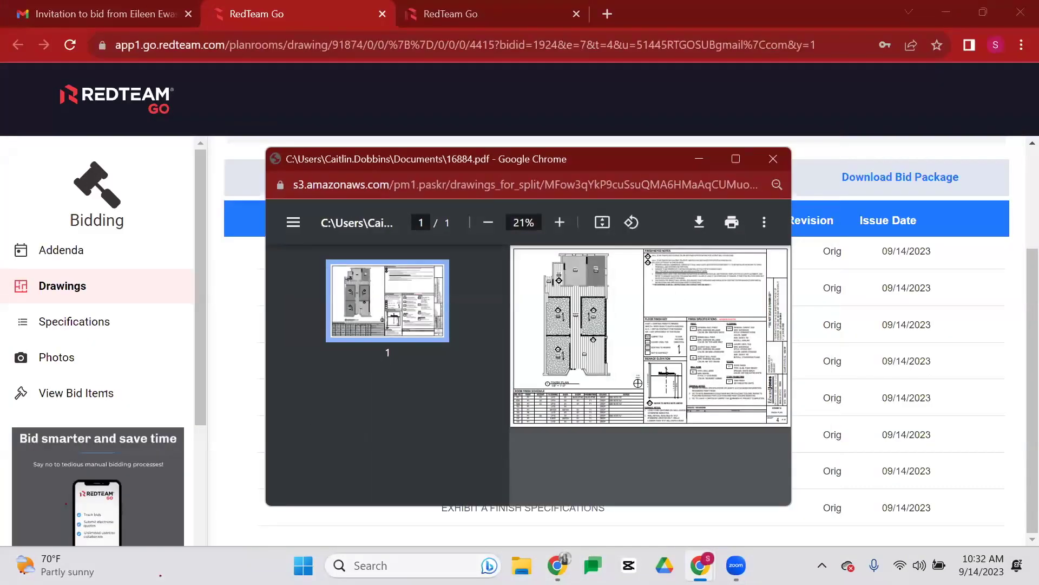
click(233, 512)
scroll(206, 288, up, 3)
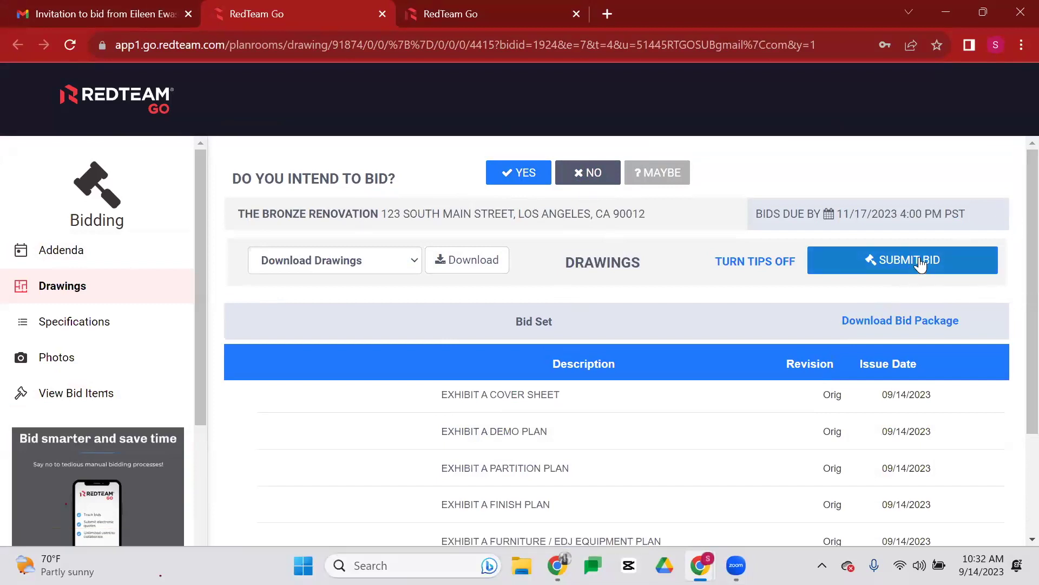
- Open the Presconstruction photo from the project photos and fill in the login with the saved account email and password
click(52, 362)
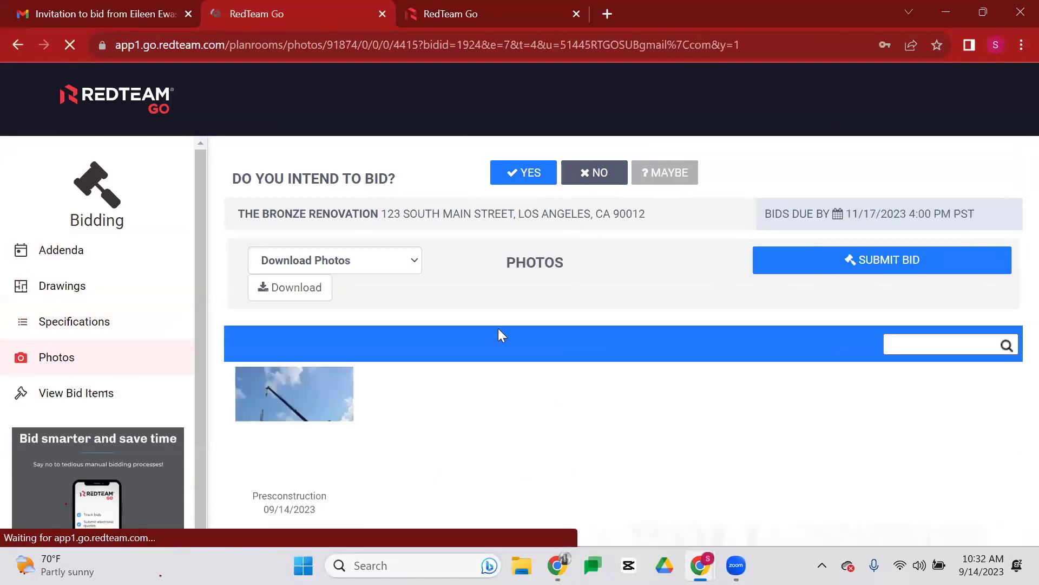
click(326, 419)
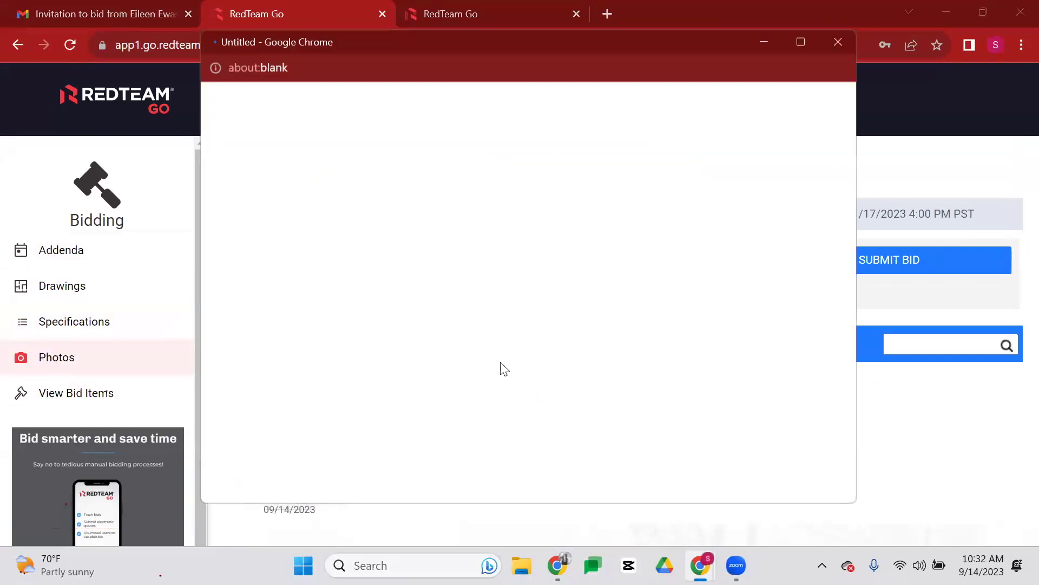
click(469, 241)
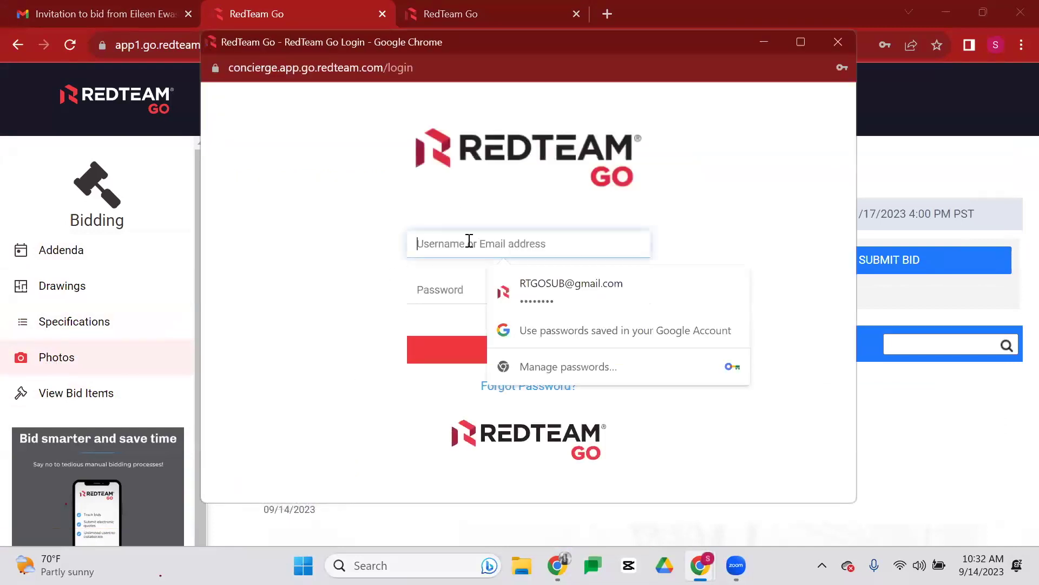
click(487, 303)
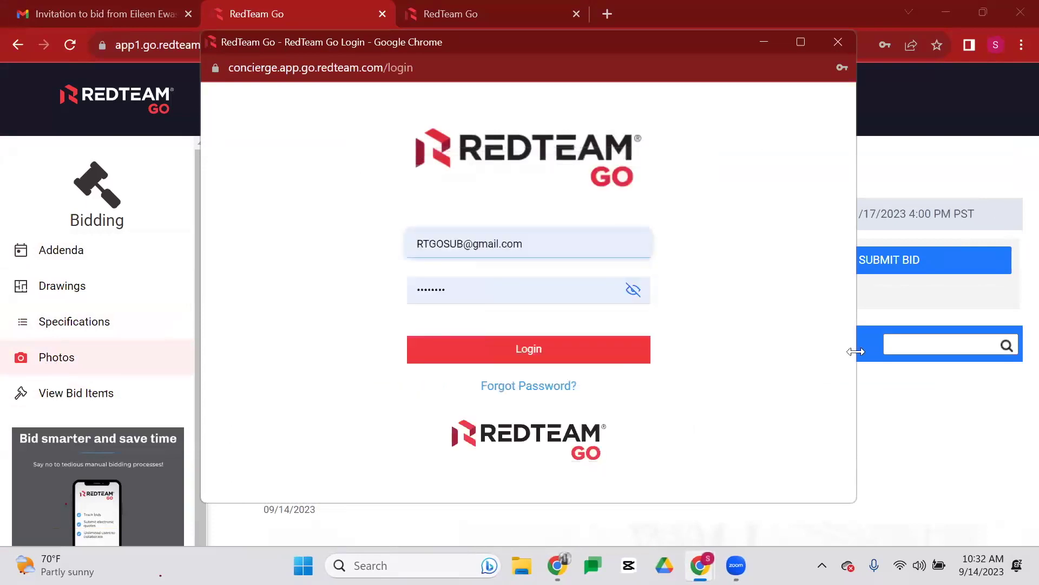
- Try to log in with the filled-in subcontractor credentials, and close the login window
click(559, 359)
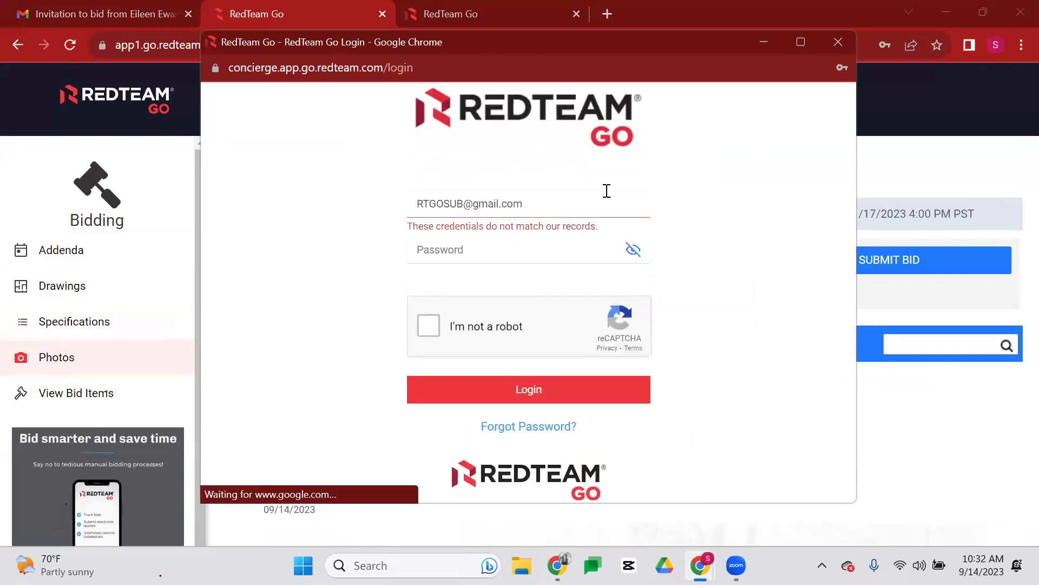
click(858, 115)
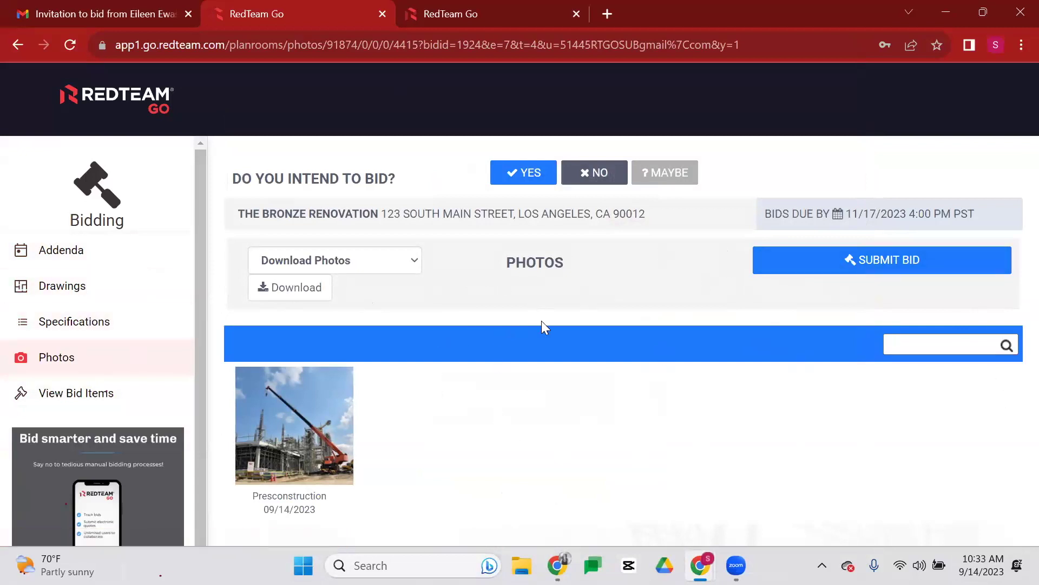
- Open the bid quote form for The Bronze Renovation and look through the Base Bid cost codes and scope notes
click(843, 266)
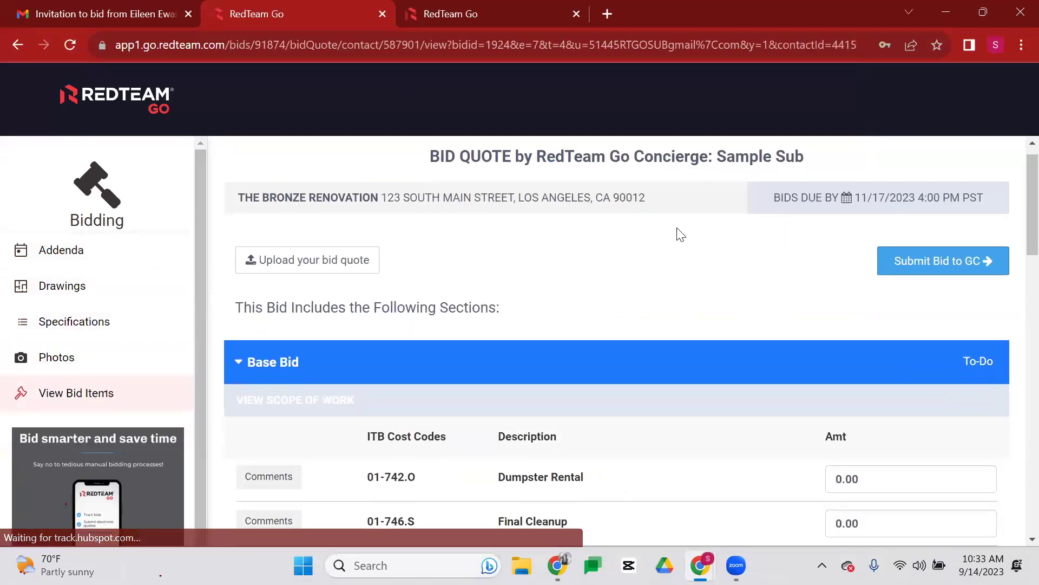
scroll(757, 255, down, 8)
scroll(758, 255, down, 12)
scroll(788, 344, up, 2)
scroll(610, 309, up, 2)
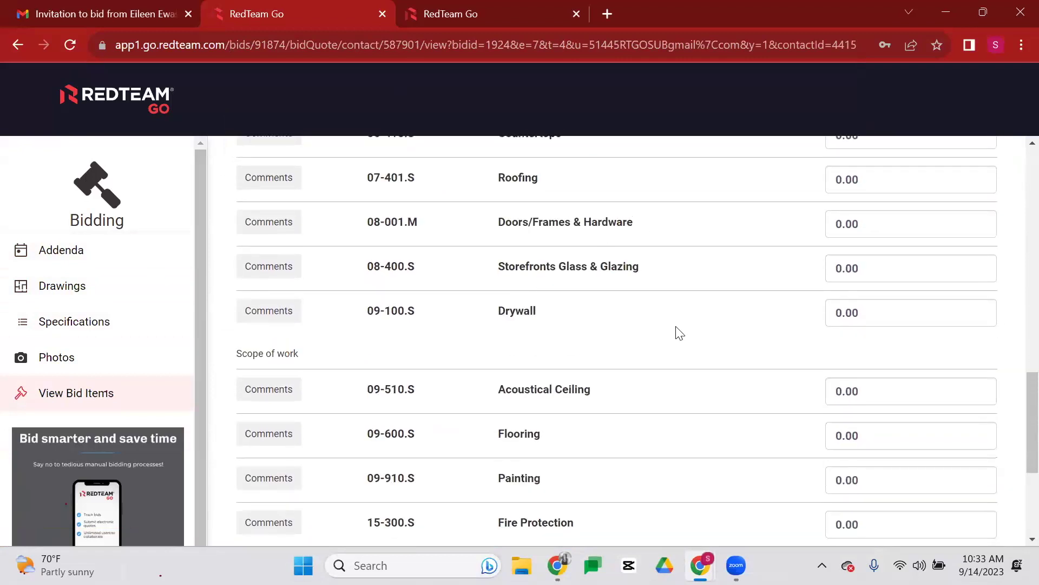
scroll(680, 332, up, 8)
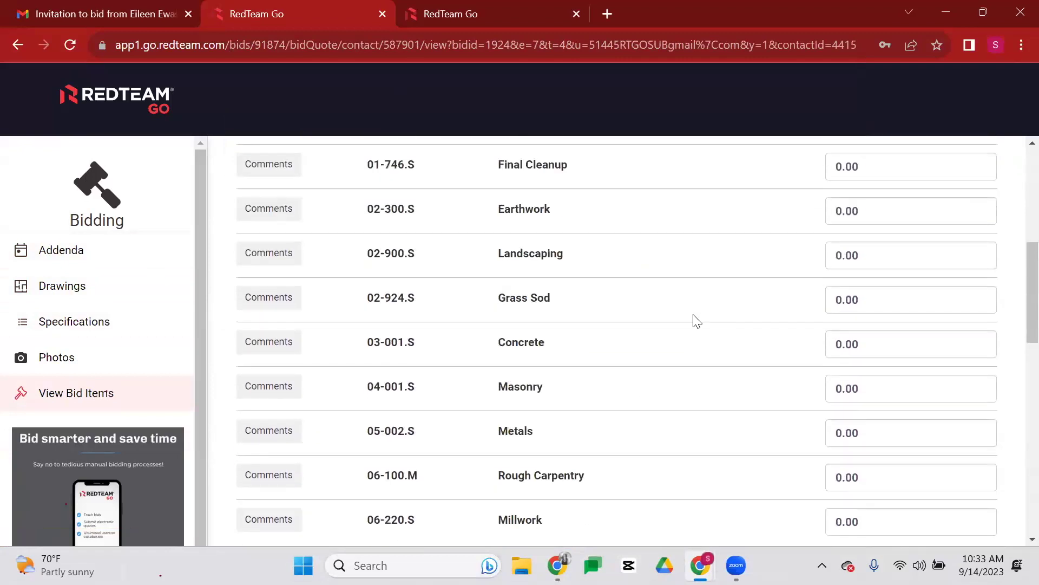
scroll(698, 320, up, 3)
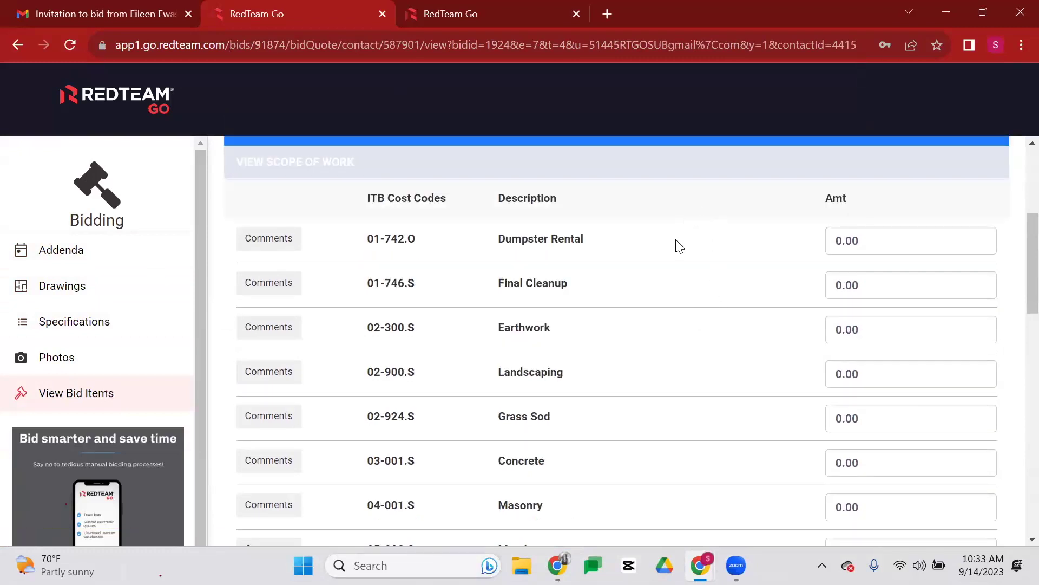
scroll(809, 292, down, 5)
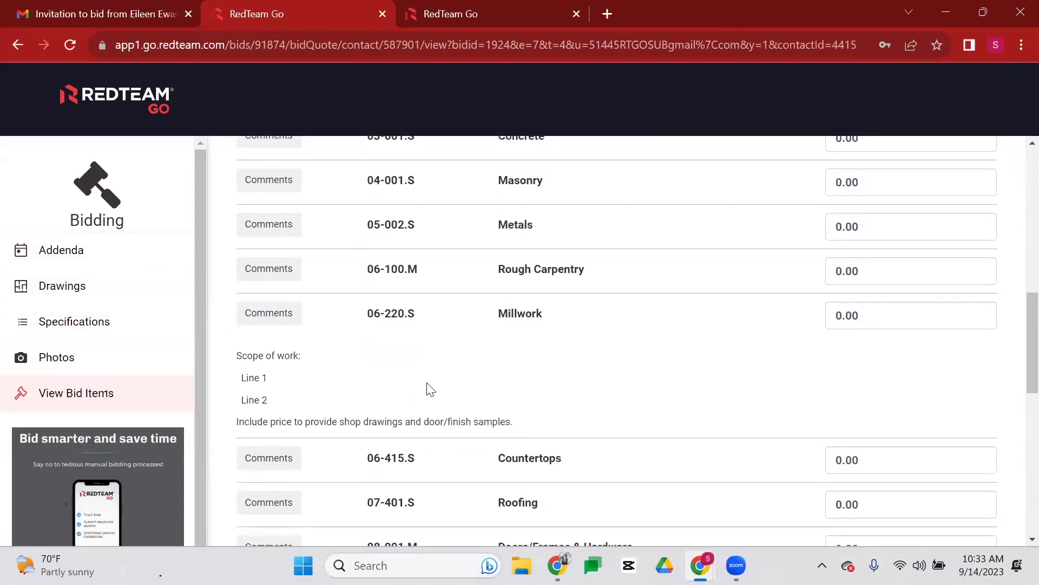
- Enter 15000 as the bid amount for the 06-220.S Millwork item and point out its scope of work
click(947, 325)
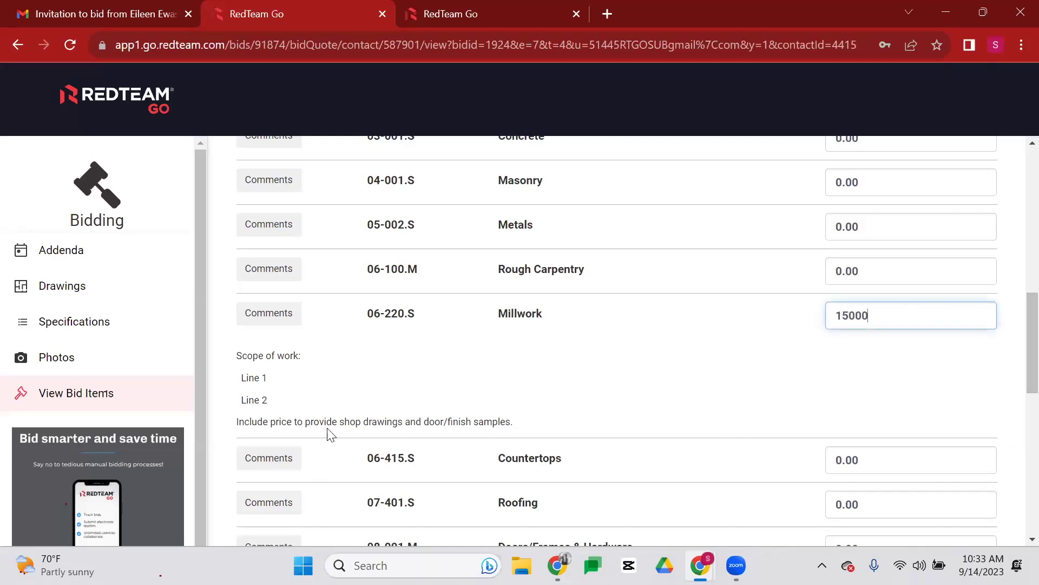
drag(238, 357, 635, 423)
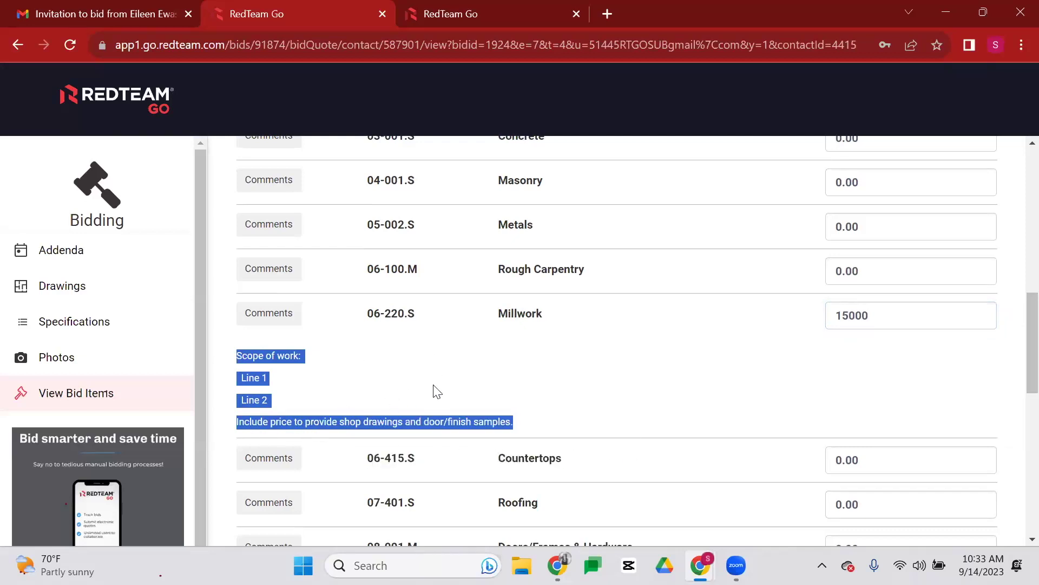
click(834, 360)
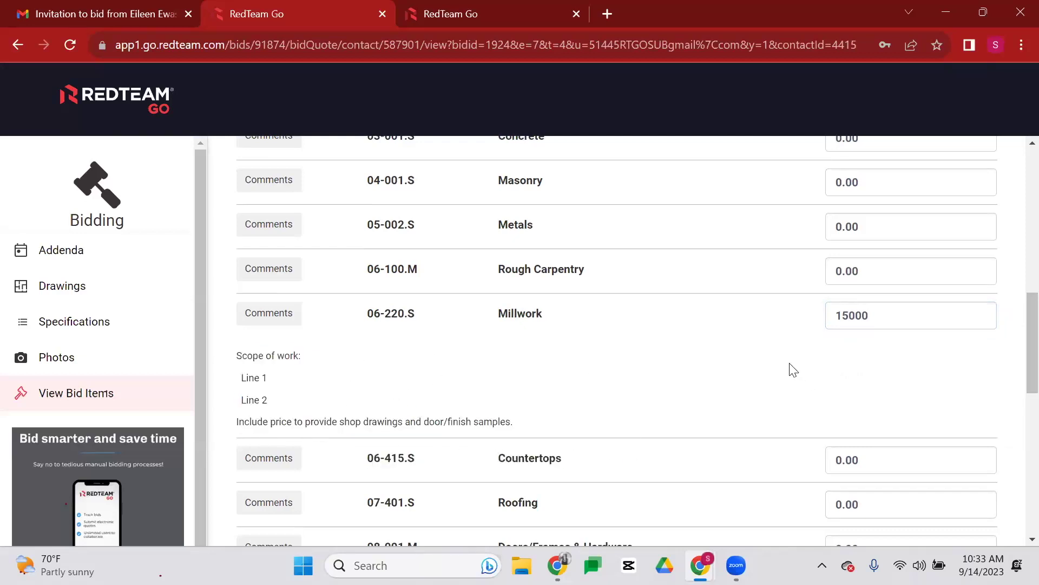
- Add and save a comment on the Millwork item reading "Scope of Work:" with "test" on the line below
scroll(742, 386, down, 1)
click(275, 232)
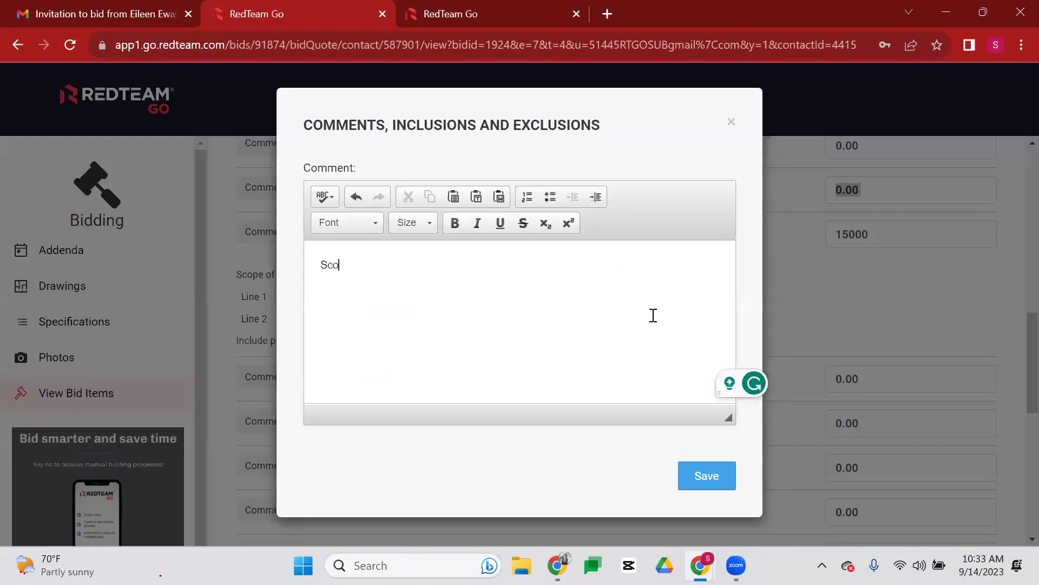
key(BackSpace)
key(BackSpace)
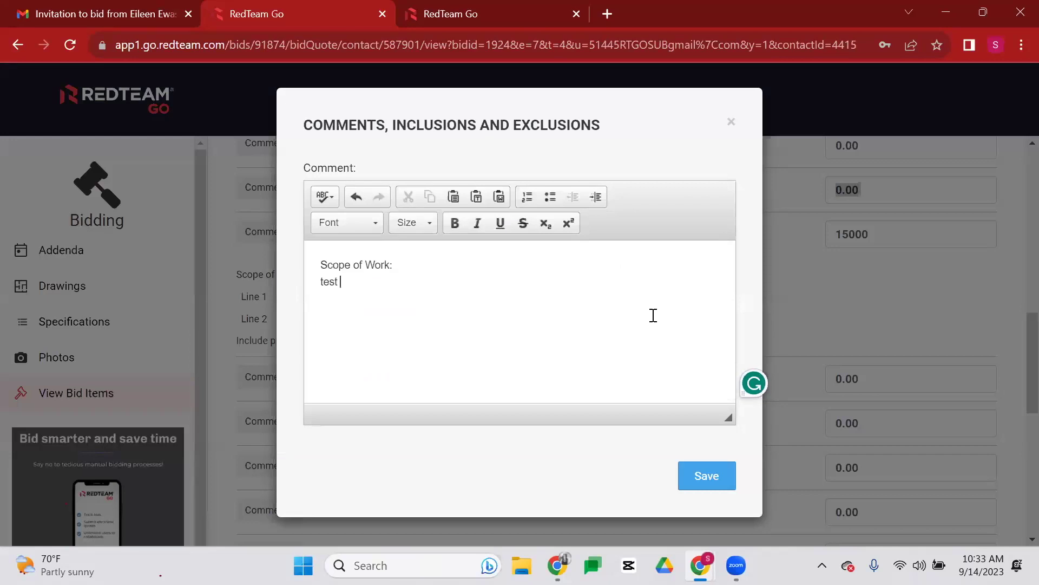
click(696, 483)
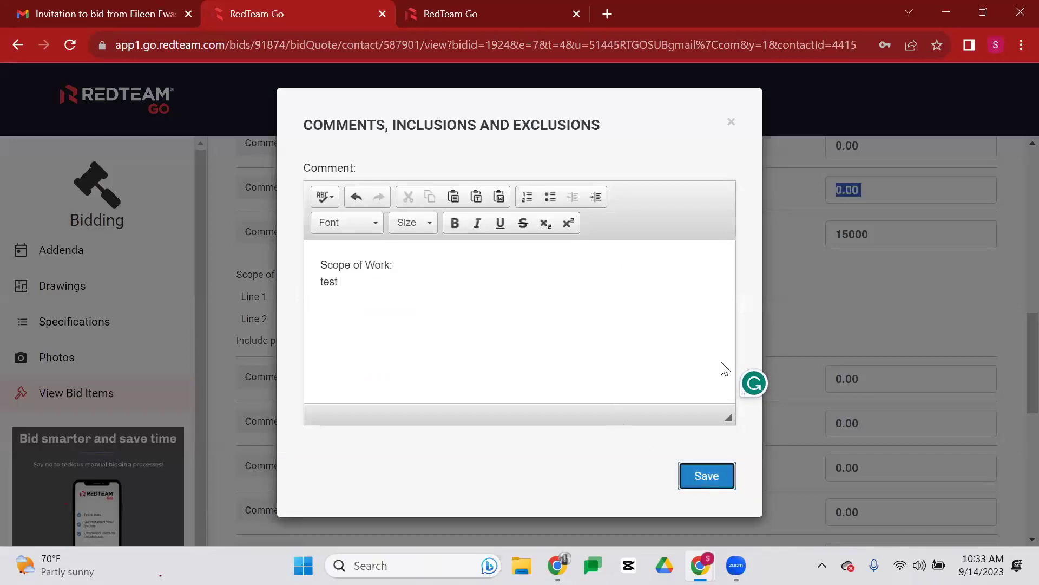
- Upload the file Sample Material Certificate Submittal 2 as the bid quote and acknowledge the upload notice
scroll(650, 360, down, 8)
scroll(742, 429, up, 10)
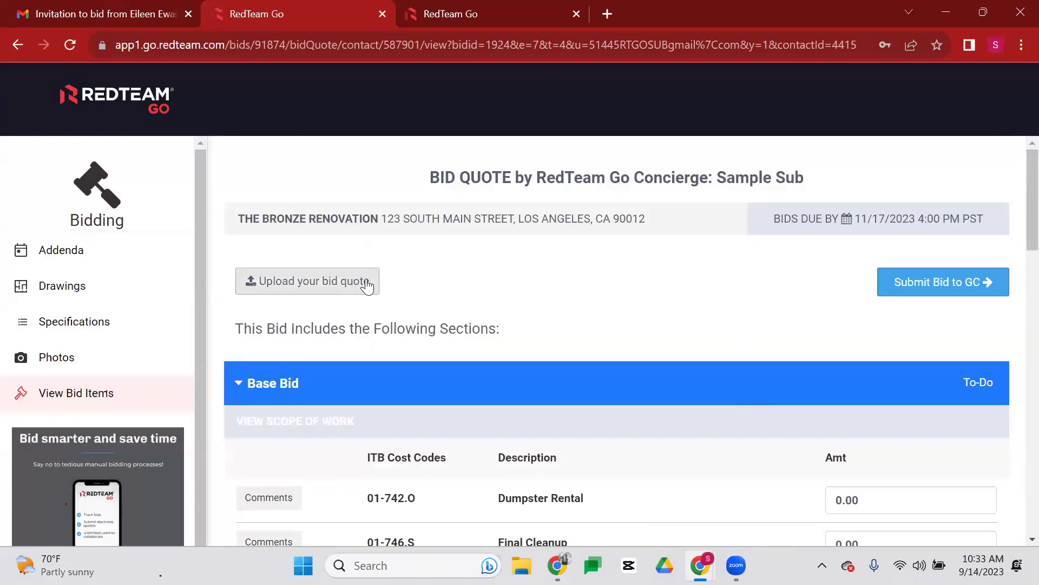
click(361, 291)
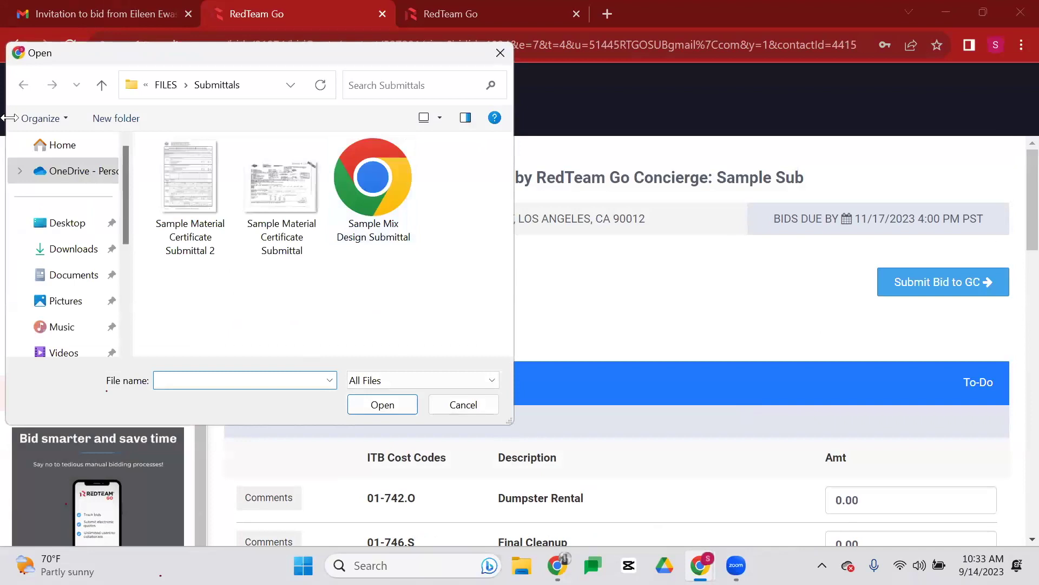
click(203, 171)
double_click(204, 171)
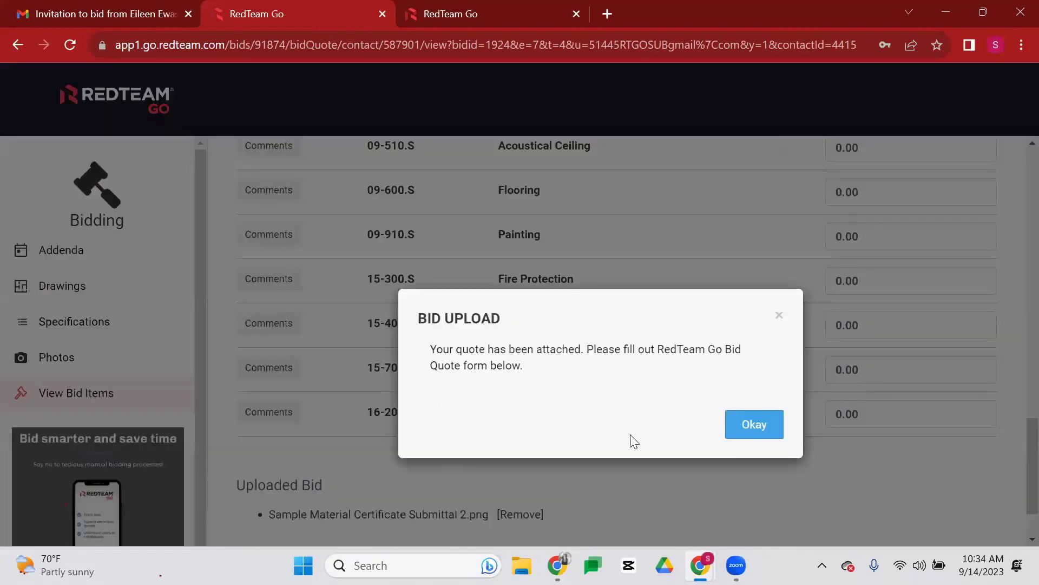
click(754, 422)
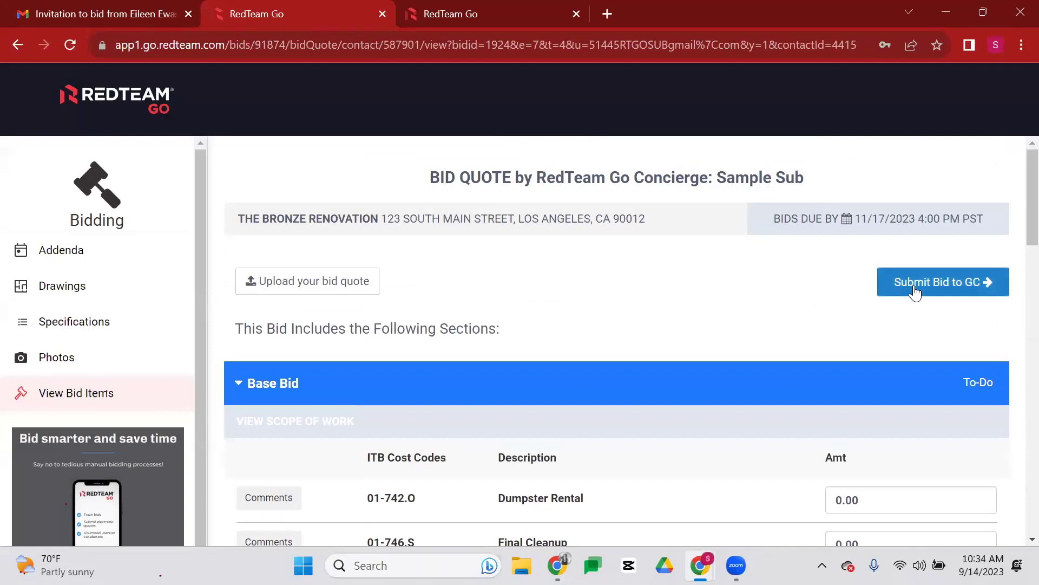
- Submit the completed bid to the GC and dismiss the confirmation
click(915, 292)
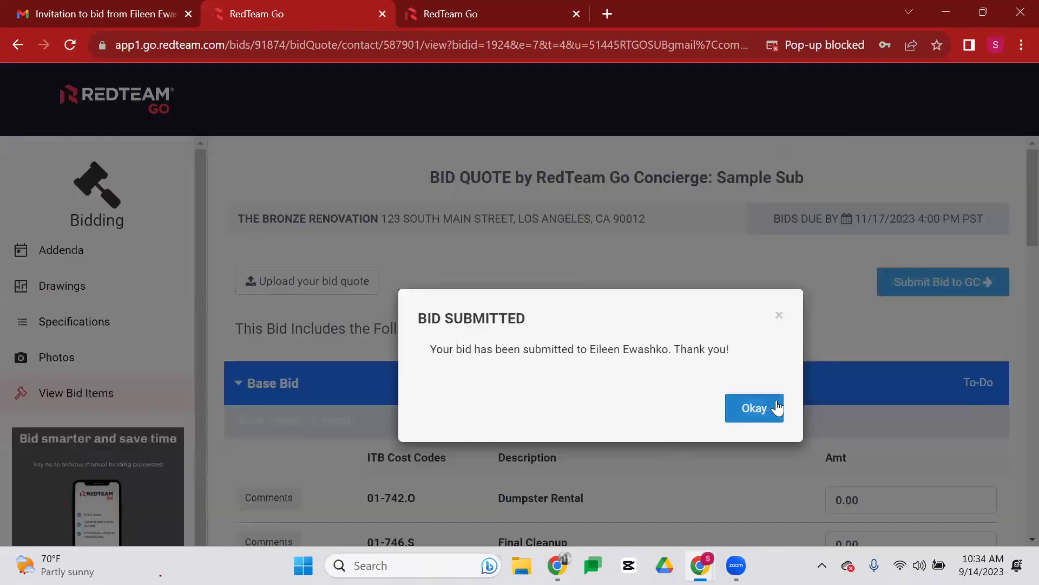
click(777, 407)
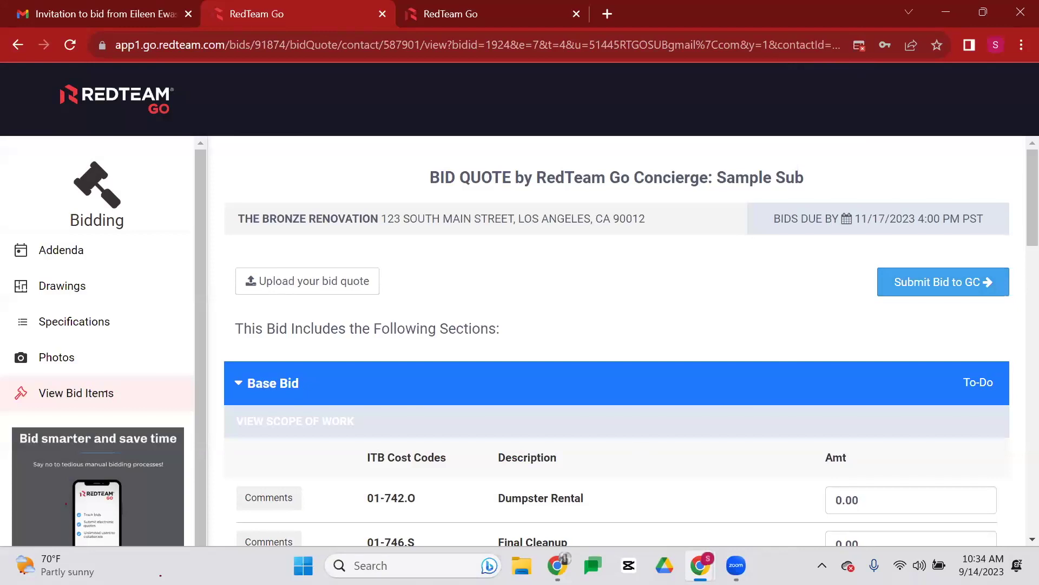
- Switch to the general contractor's RedTeam Go window and reload the project's bidding Invitation Responses through the Project Dashboard
click(557, 566)
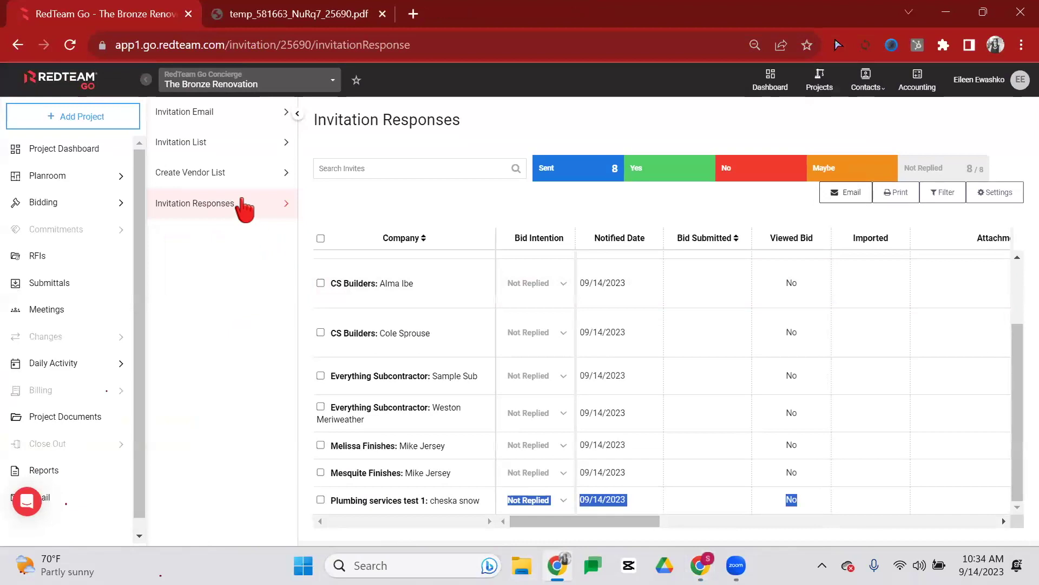
click(243, 207)
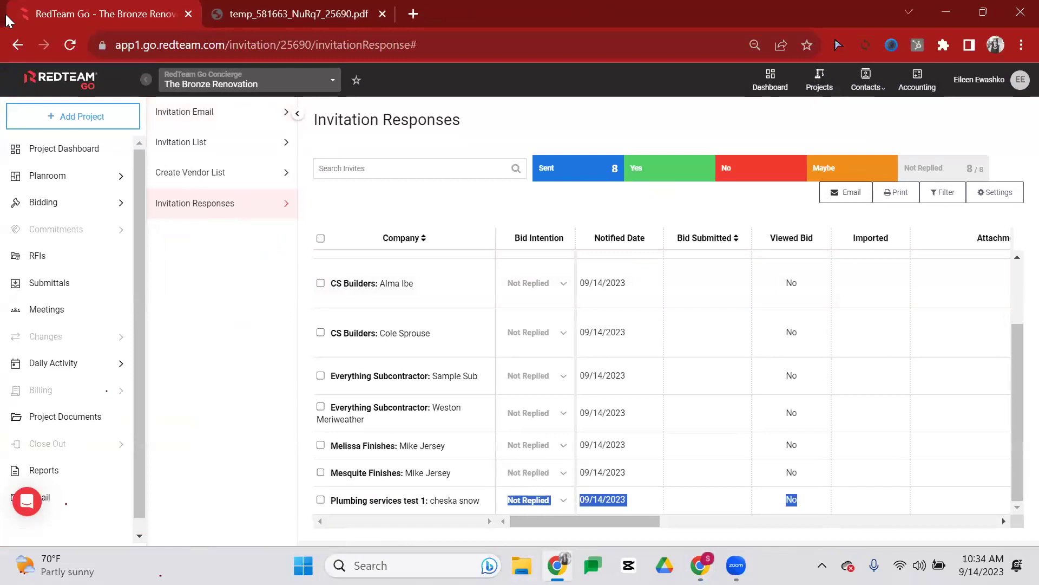
click(83, 153)
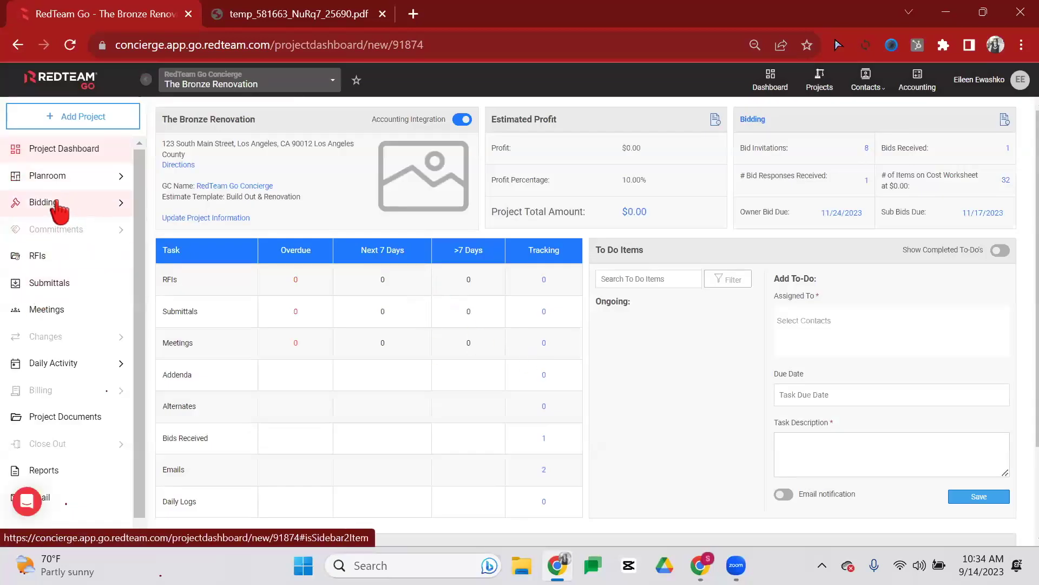
click(58, 203)
click(64, 259)
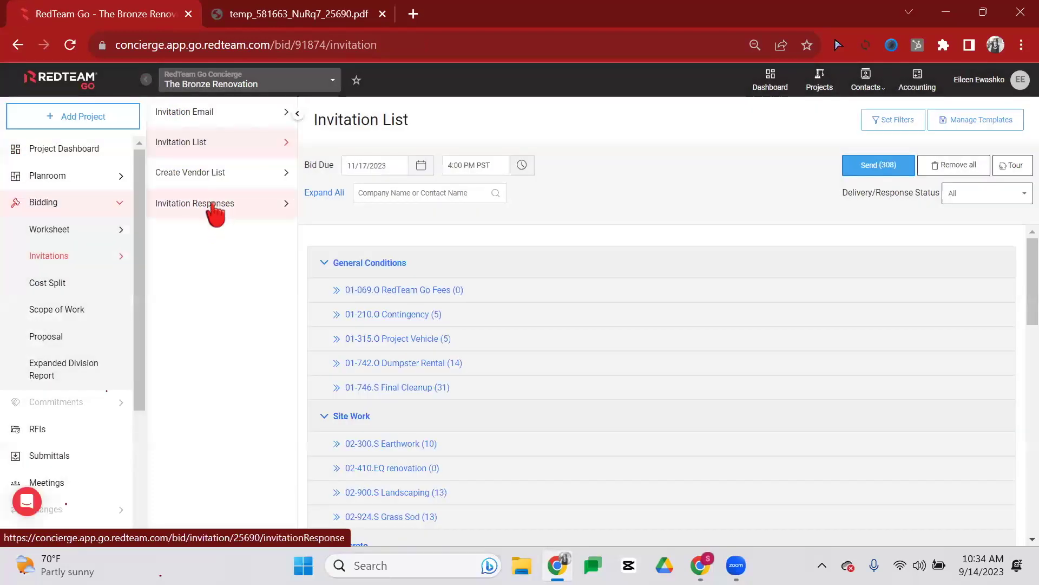
click(213, 209)
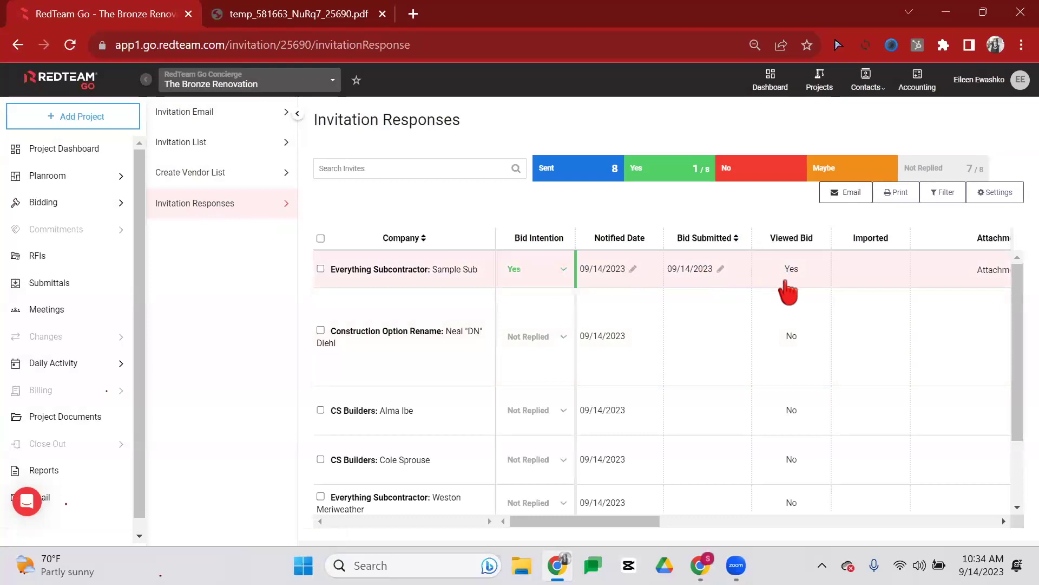
- Examine the bid attachments submitted by the Everything Subcontractor sample contact, and close the bid response
drag(613, 521, 716, 521)
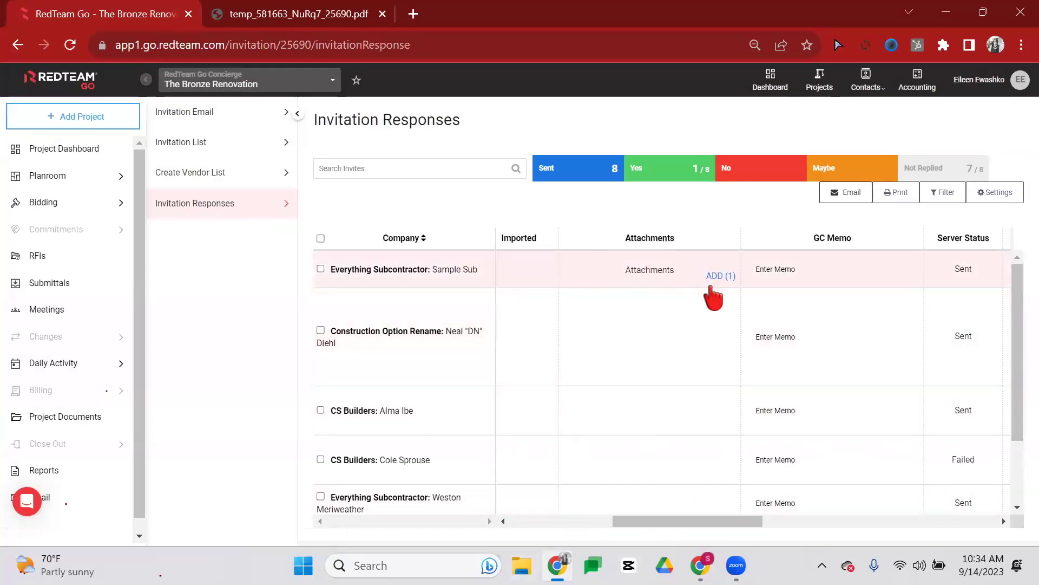
click(716, 276)
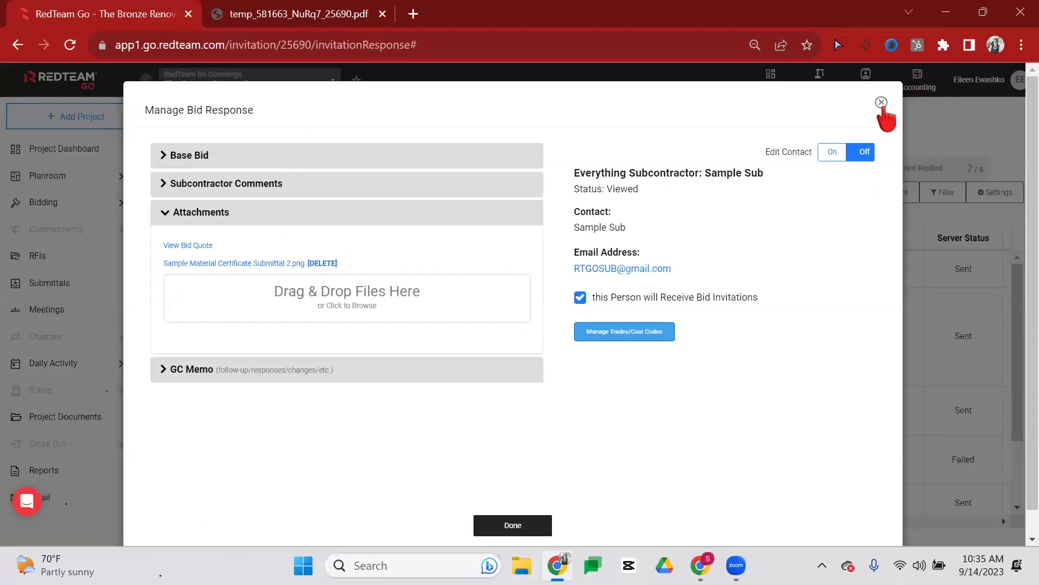
click(882, 103)
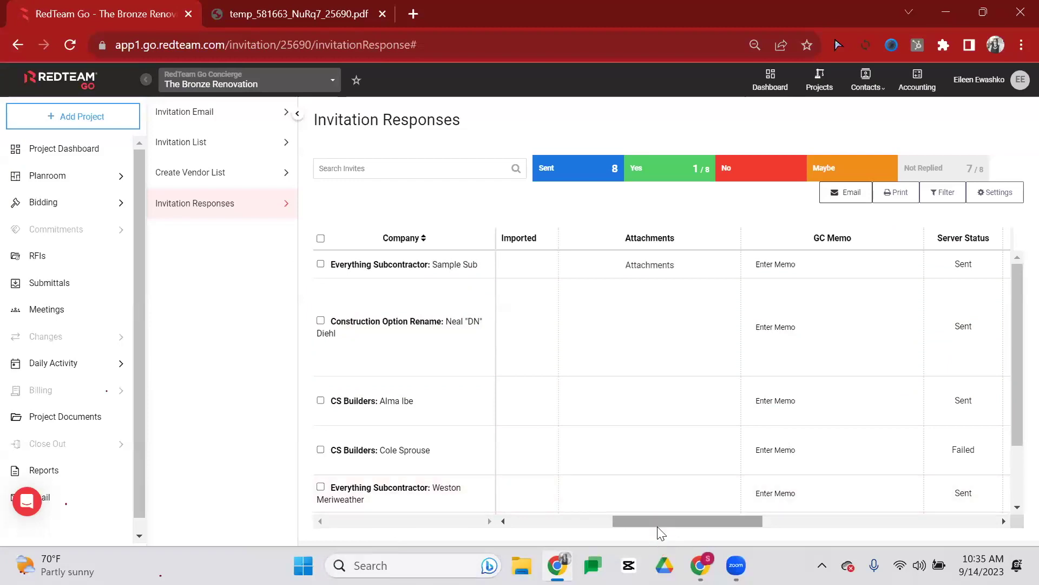
- Return to the bid intention column and view the reply options for Construction Option Rename without changing the selection
drag(659, 522, 376, 538)
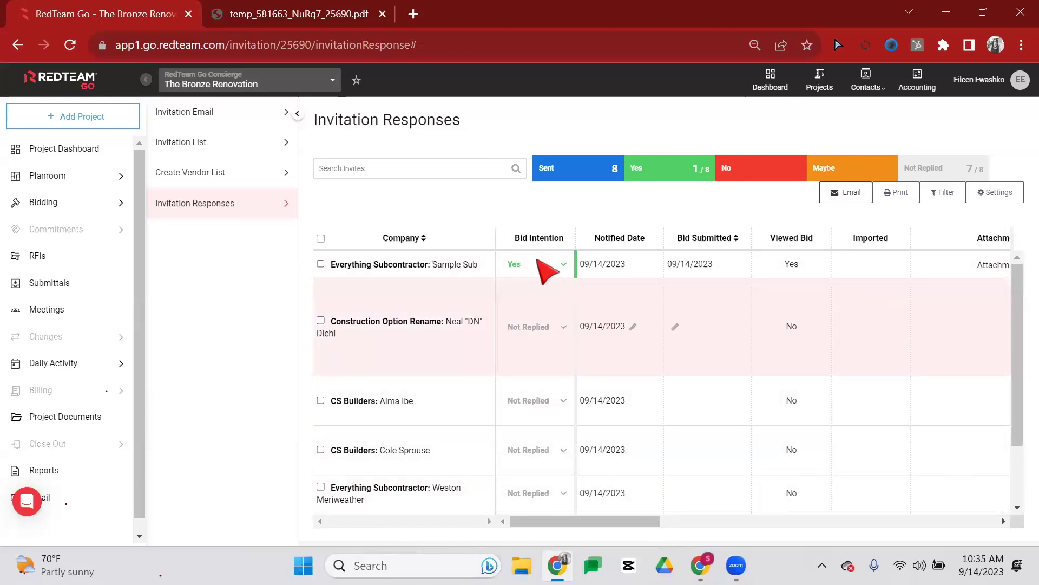
click(563, 327)
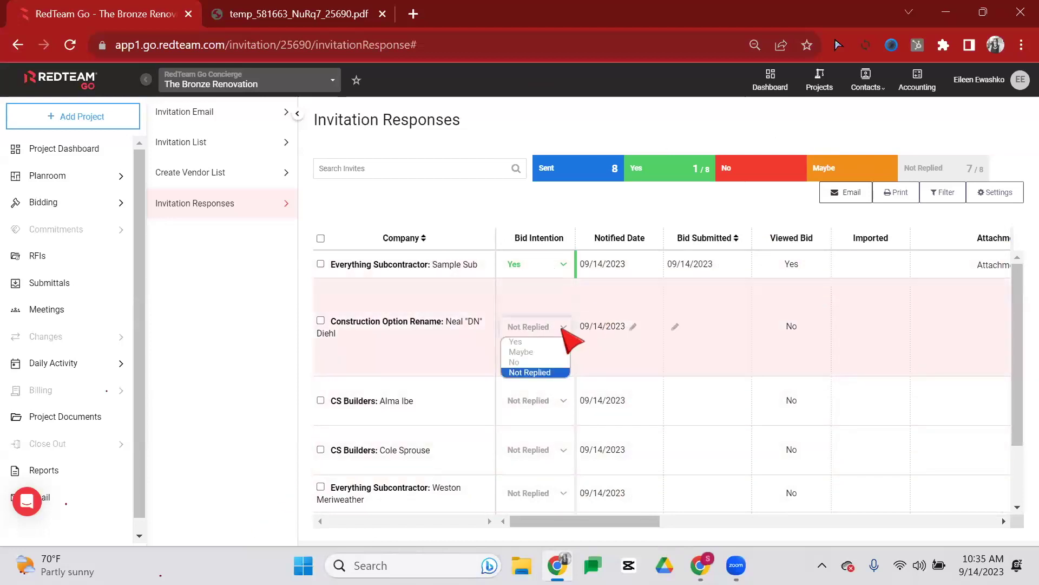
click(492, 227)
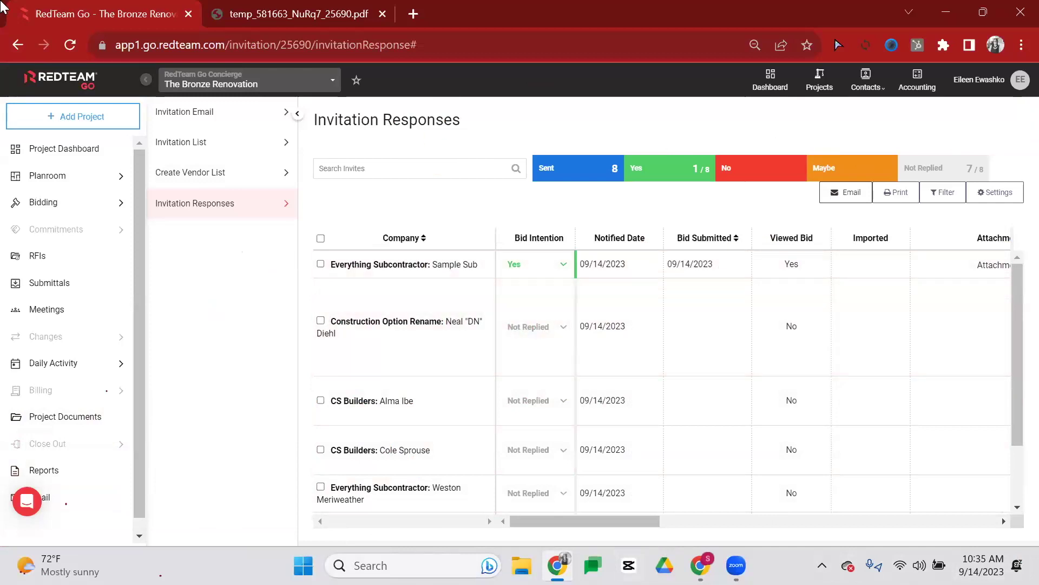
- Open the project's bidding worksheet and collapse the General Conditions, Site Work and Concrete divisions
click(46, 205)
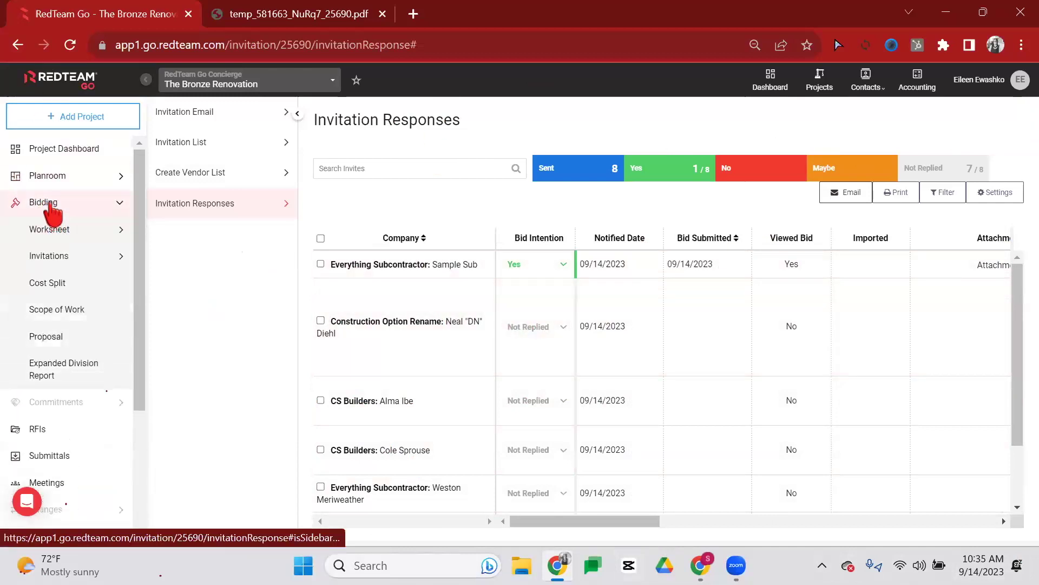
click(49, 233)
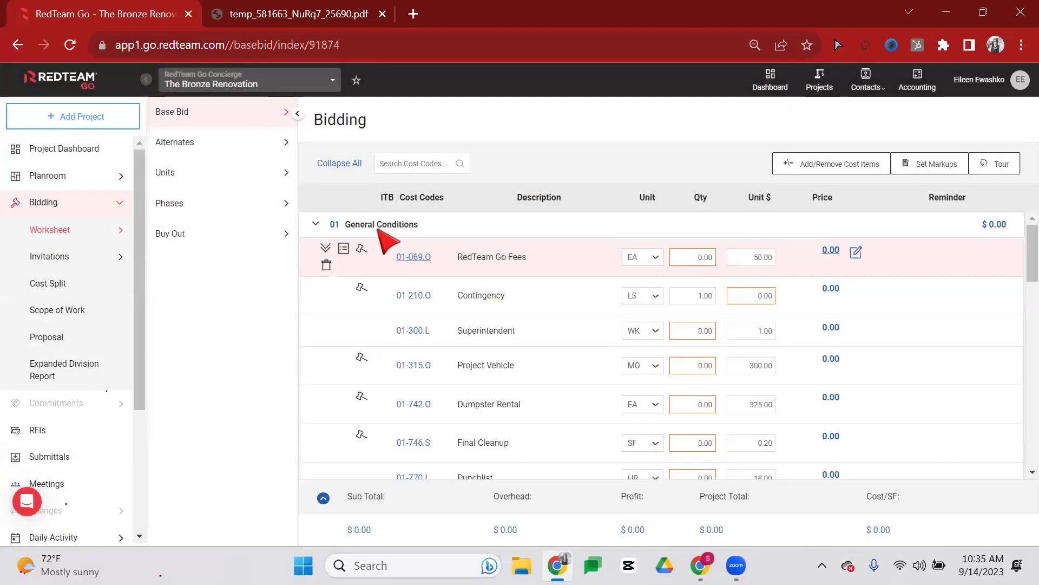
click(379, 227)
click(381, 250)
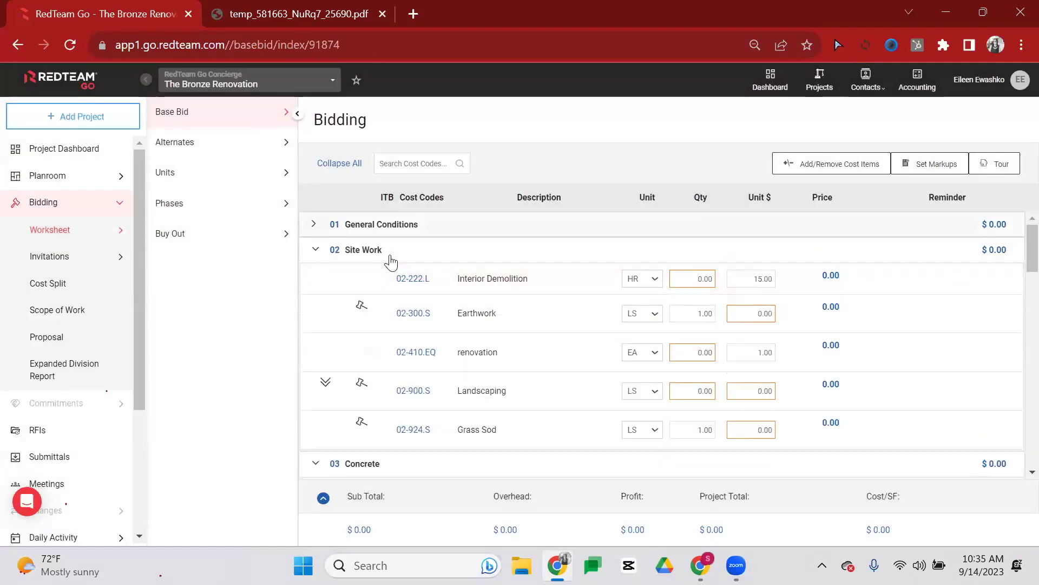
click(384, 252)
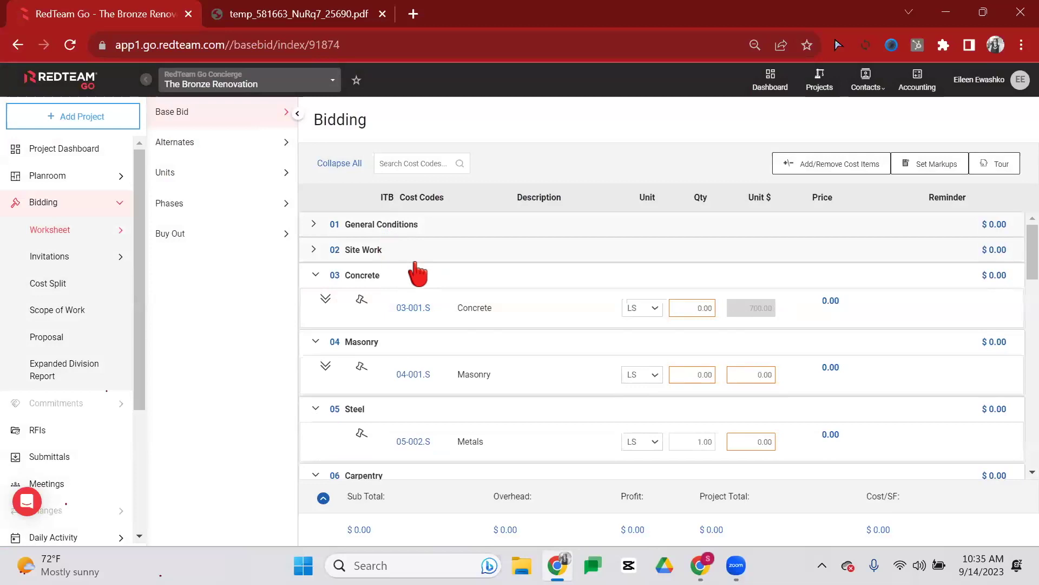
click(420, 268)
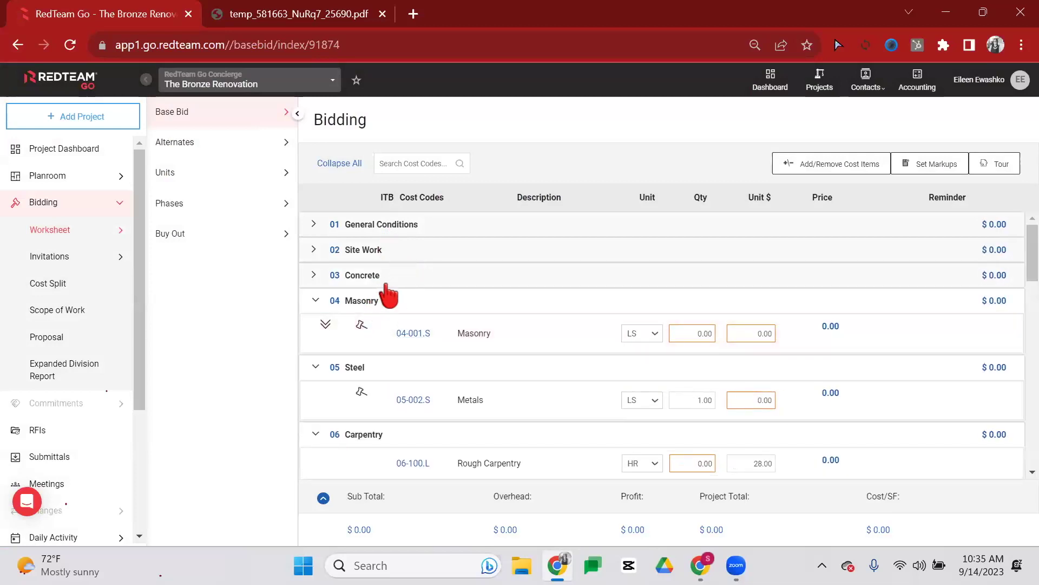
- Open the bids for 06-220.S Millwork and enter 20,000 for the first CS Builders contact and 1,500,000 for Construction Option Rename
scroll(401, 303, down, 3)
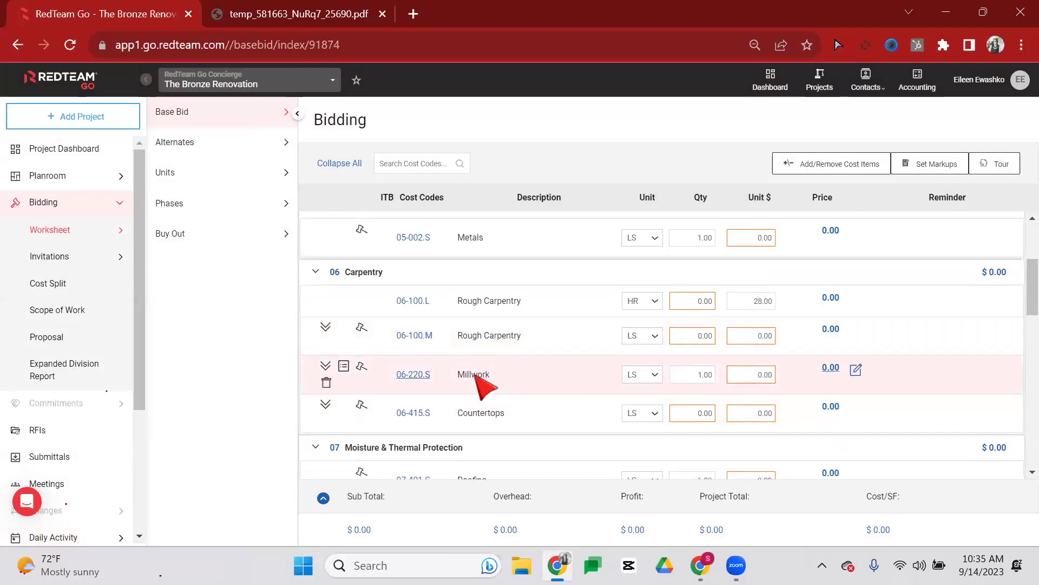
scroll(494, 385, down, 2)
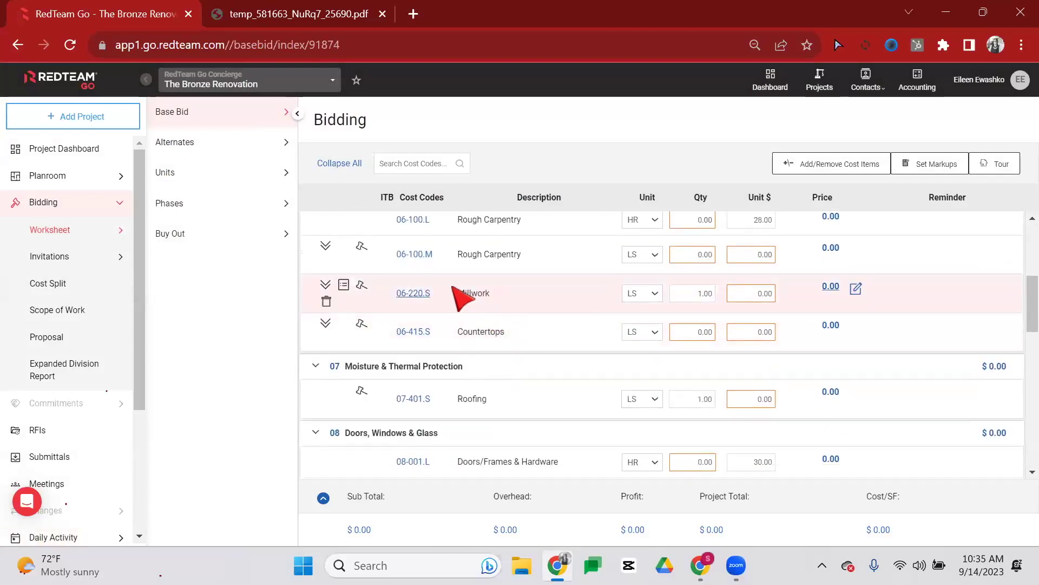
click(361, 284)
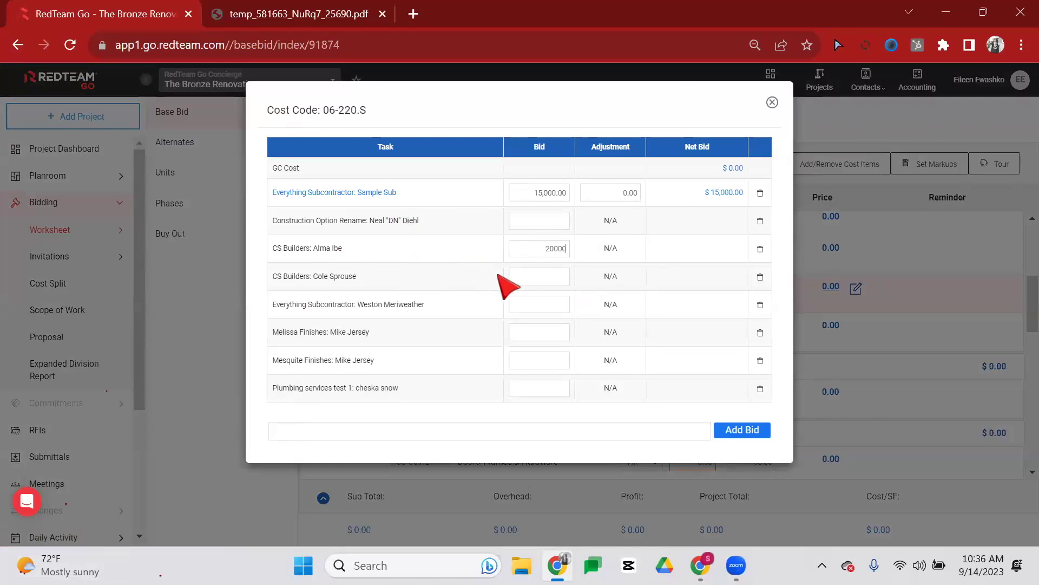
click(550, 274)
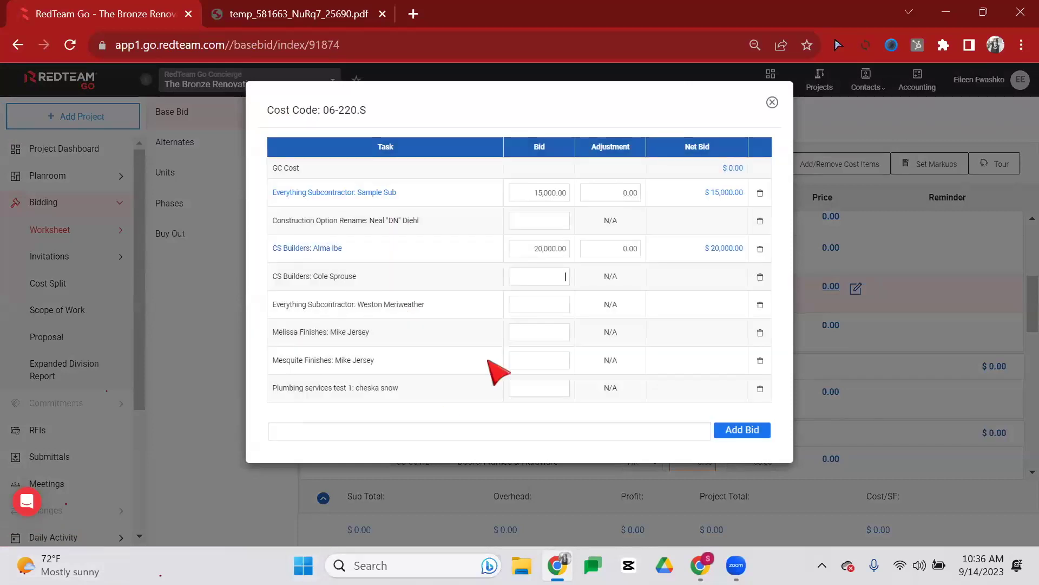
click(524, 216)
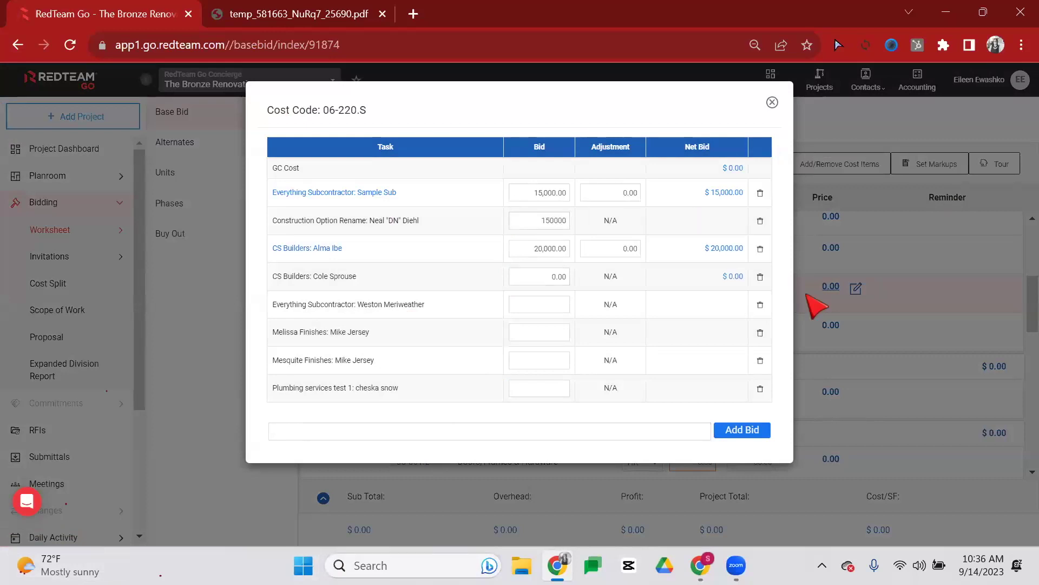
click(535, 312)
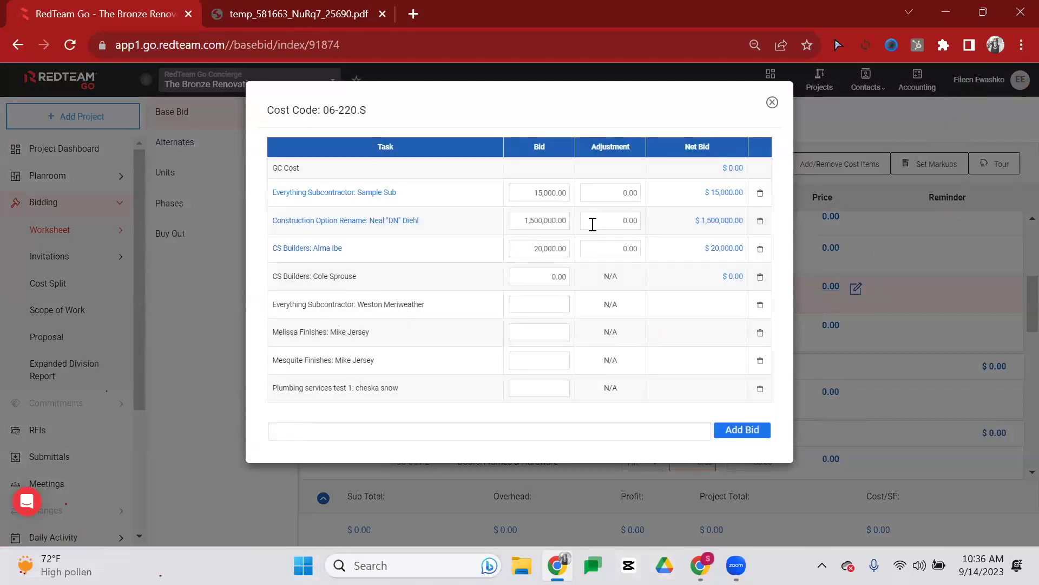
- Add a 5,000 adjustment to the Everything Subcontractor sample bid, apply its net bid to Millwork, and close the bid comparison
click(590, 217)
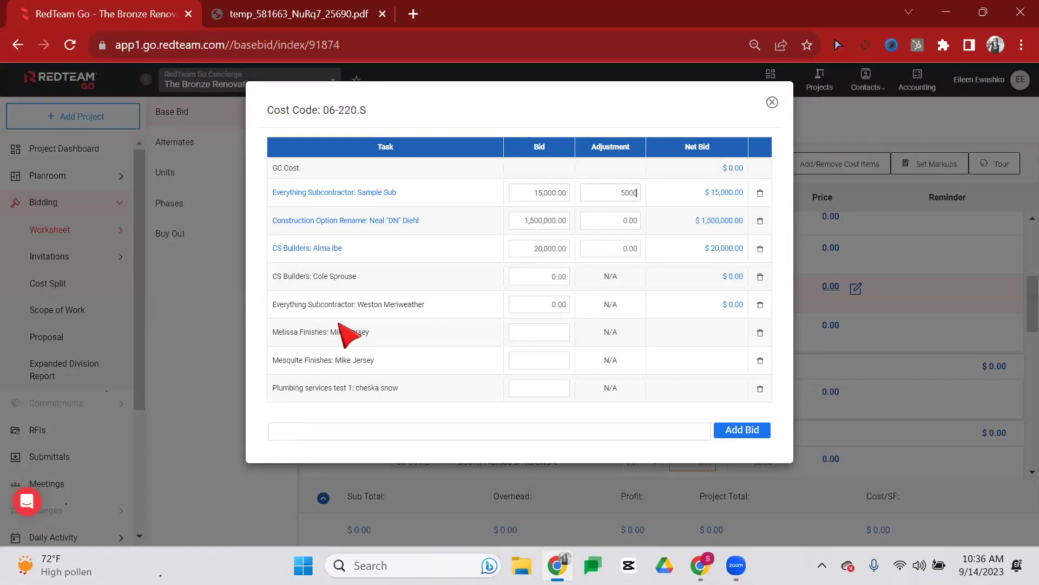
click(591, 103)
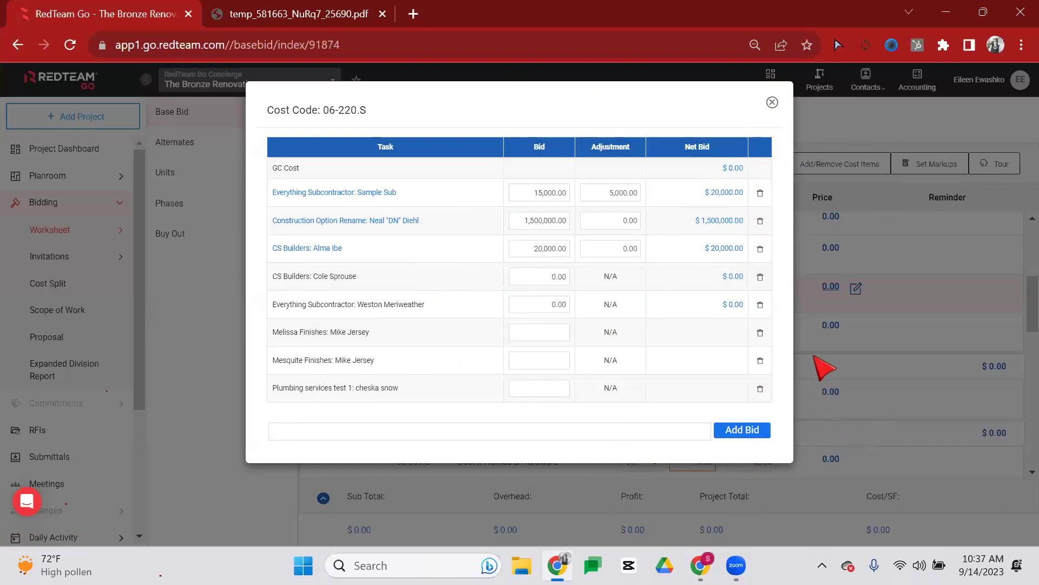
click(727, 193)
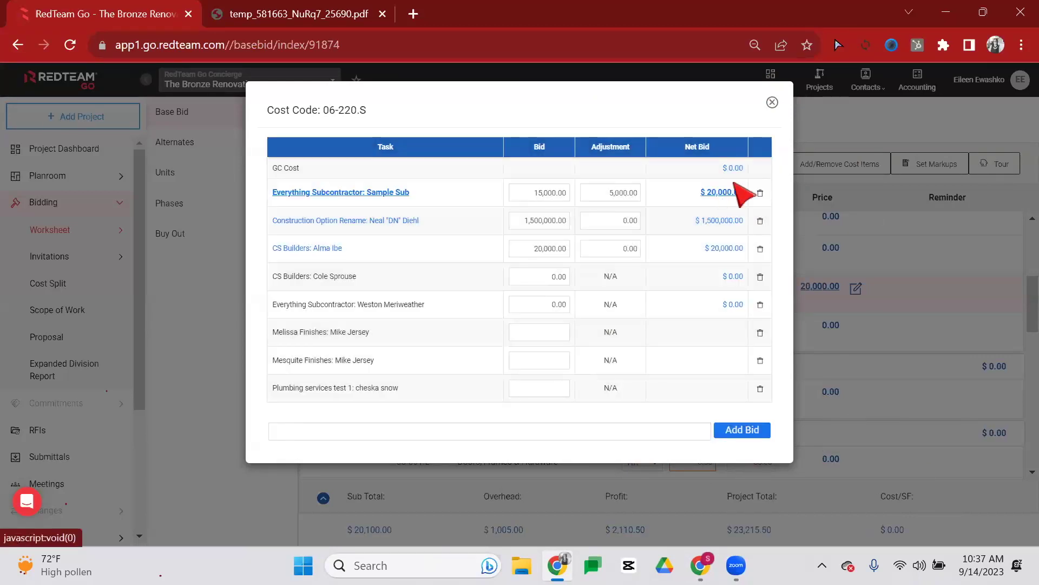
click(773, 103)
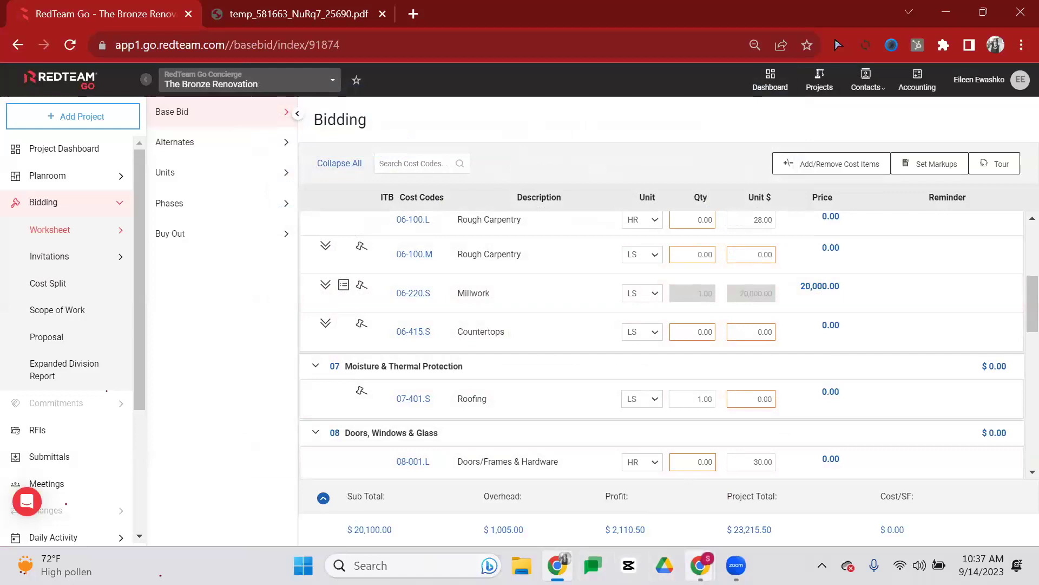
- Set the unit price of 09-600.S Flooring to 10,000 in the Finishes division
mouse_move(699, 565)
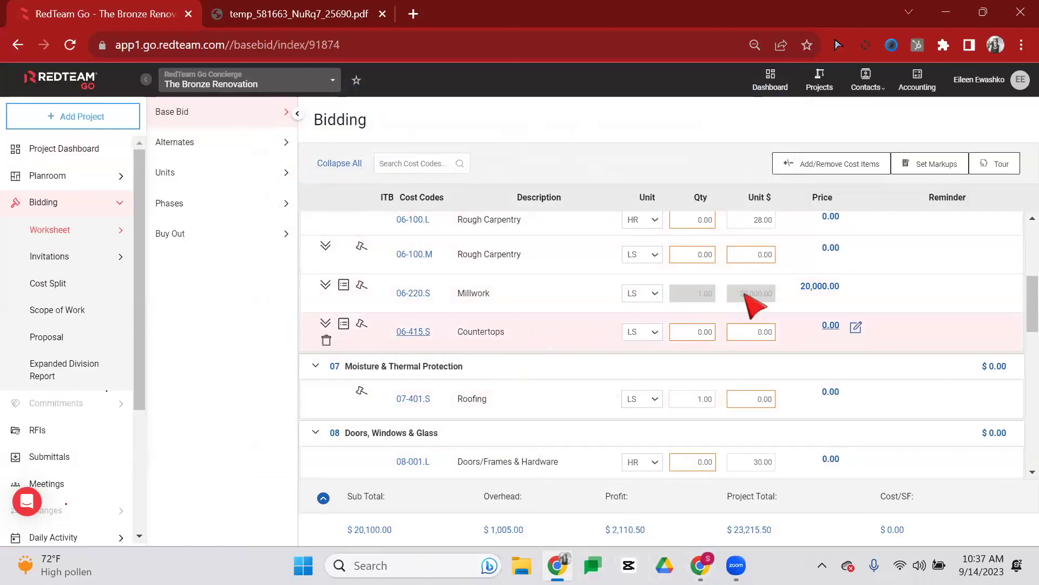
scroll(440, 278, down, 3)
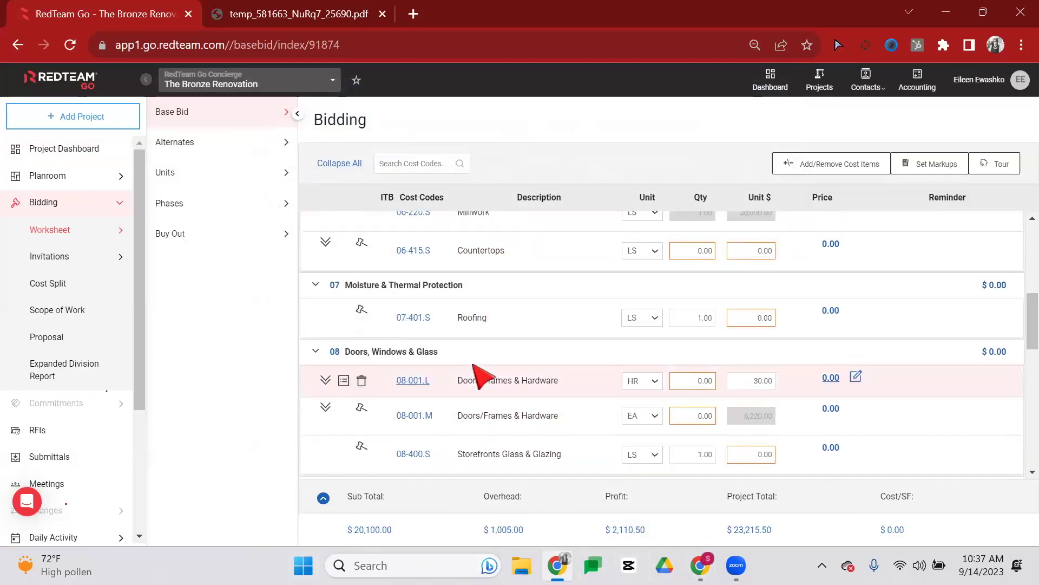
scroll(704, 325, down, 3)
scroll(823, 276, up, 3)
scroll(758, 298, down, 5)
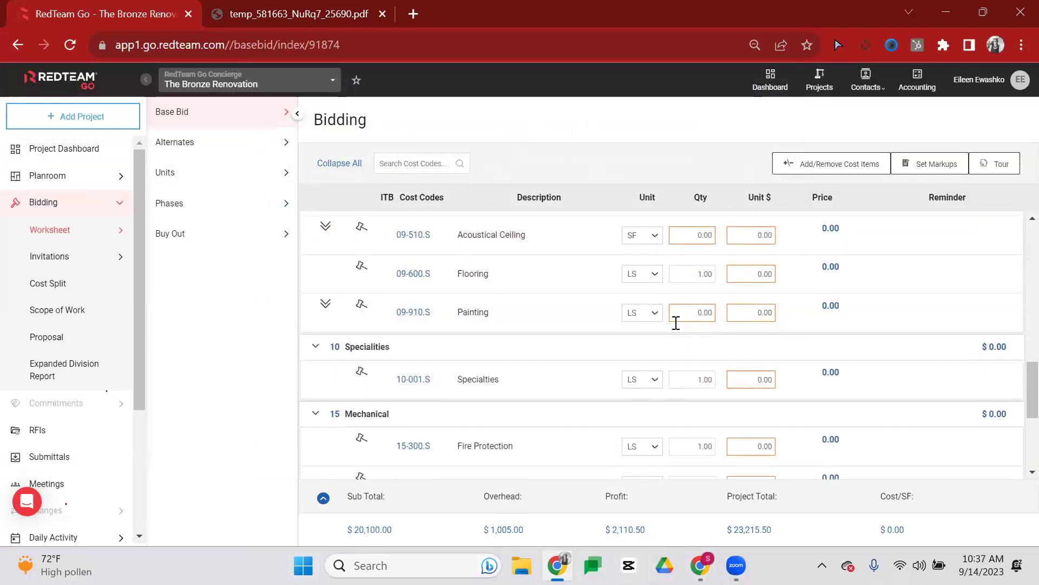
click(740, 276)
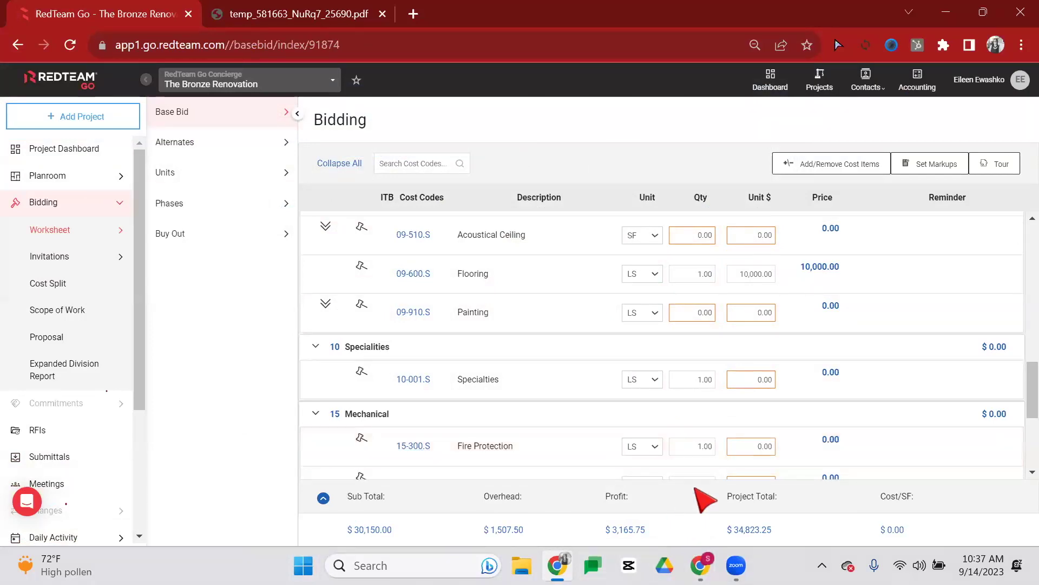
- Look over the priced worksheet items and open the worksheet's Buy Out page
scroll(704, 303, up, 5)
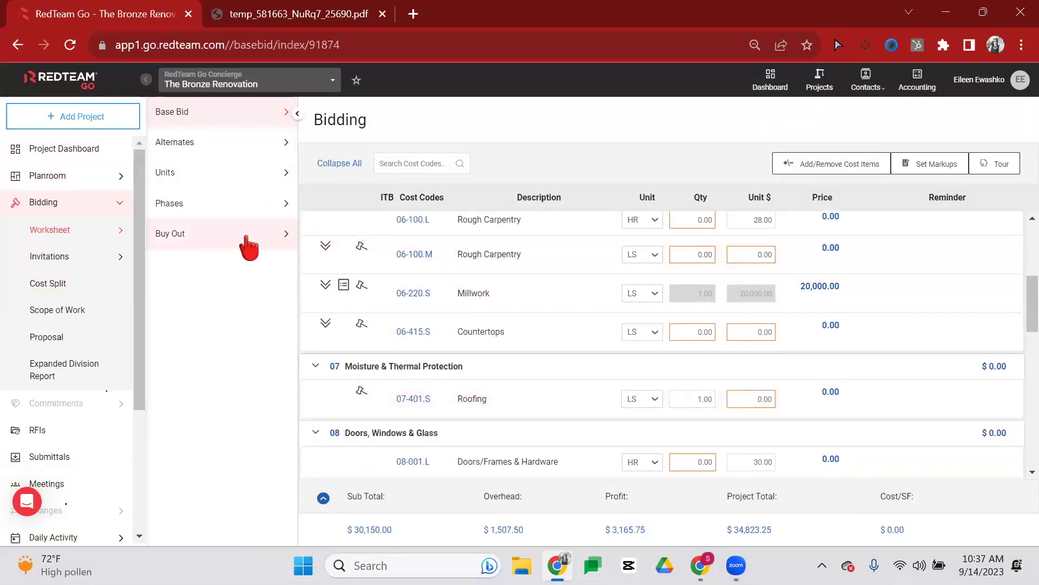
scroll(663, 352, down, 3)
scroll(661, 345, down, 8)
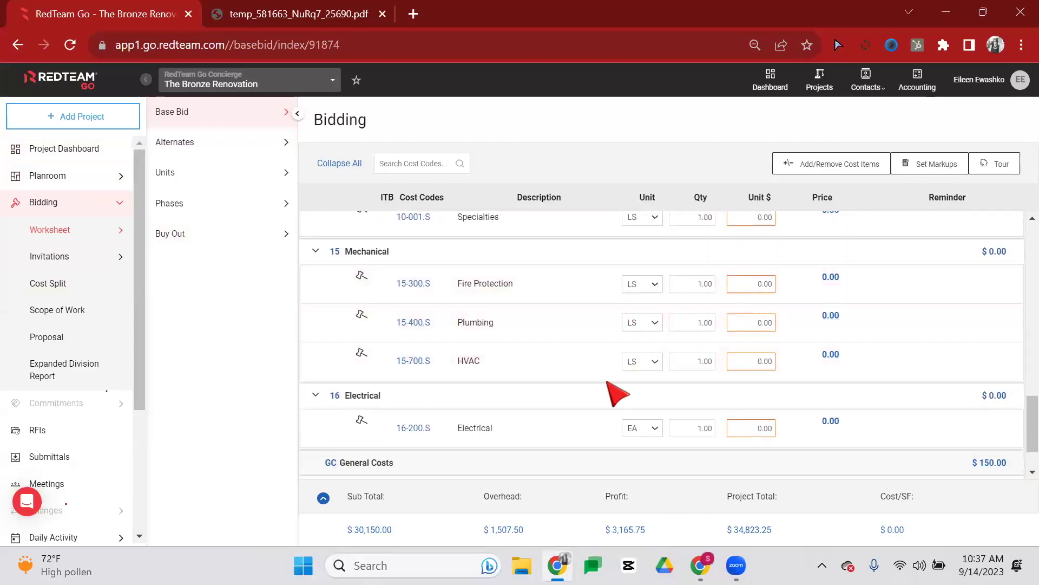
scroll(606, 411, down, 1)
scroll(590, 395, up, 4)
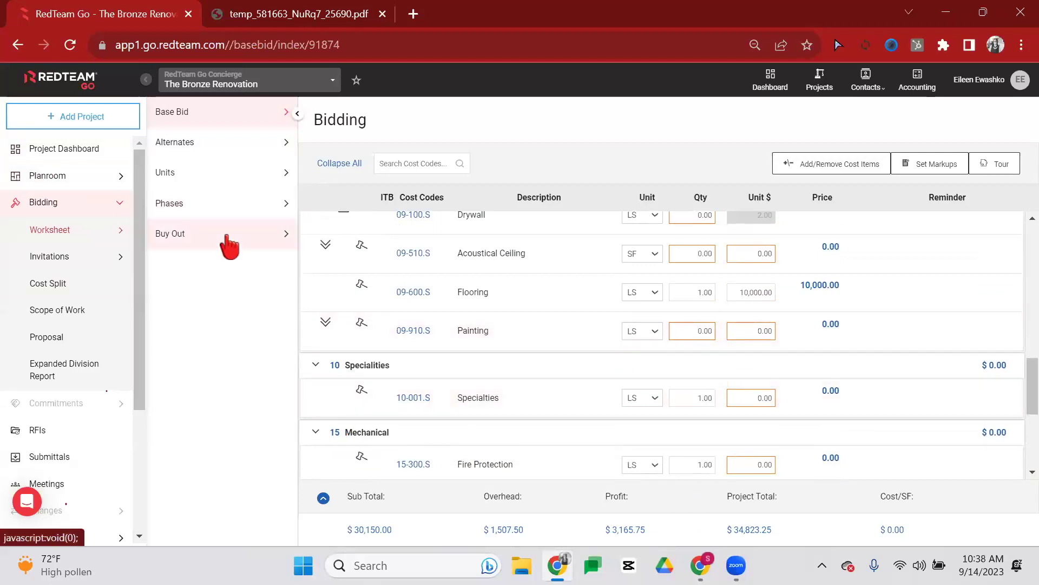
click(241, 228)
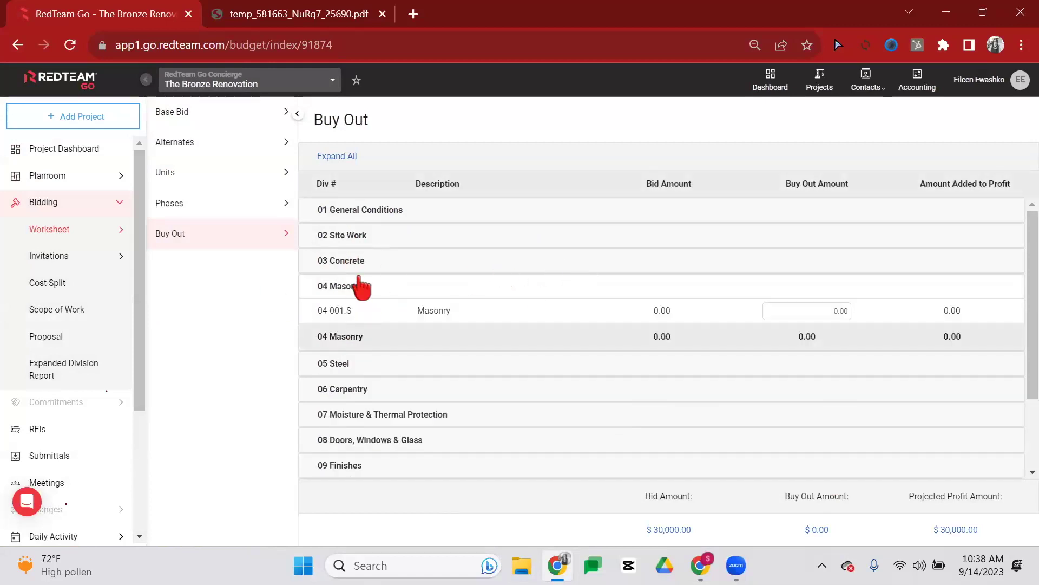
- Set the buy out amount for 06-220.S Millwork to 5,000 under the Carpentry division
click(364, 288)
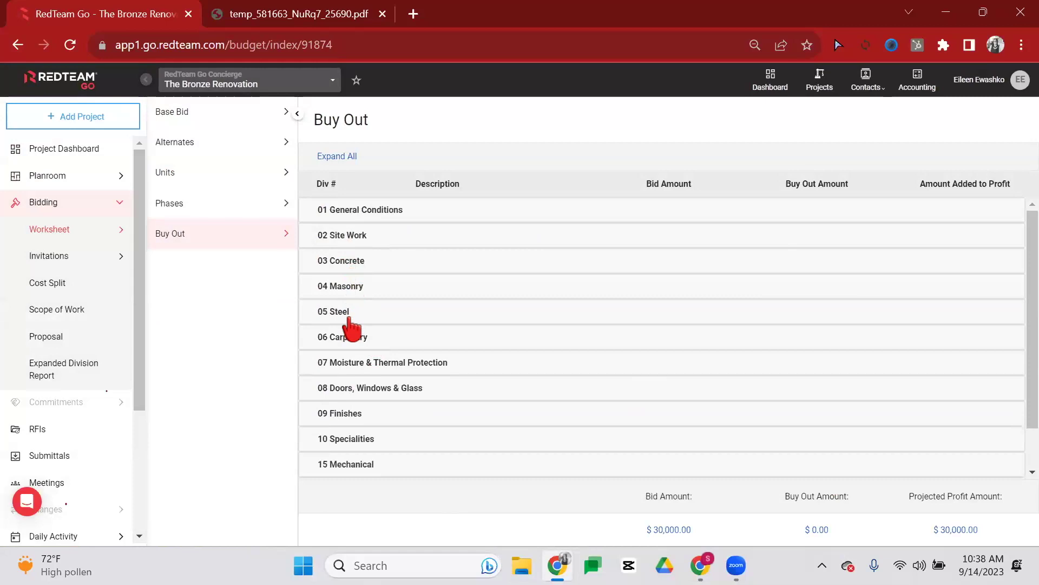
click(360, 270)
click(368, 262)
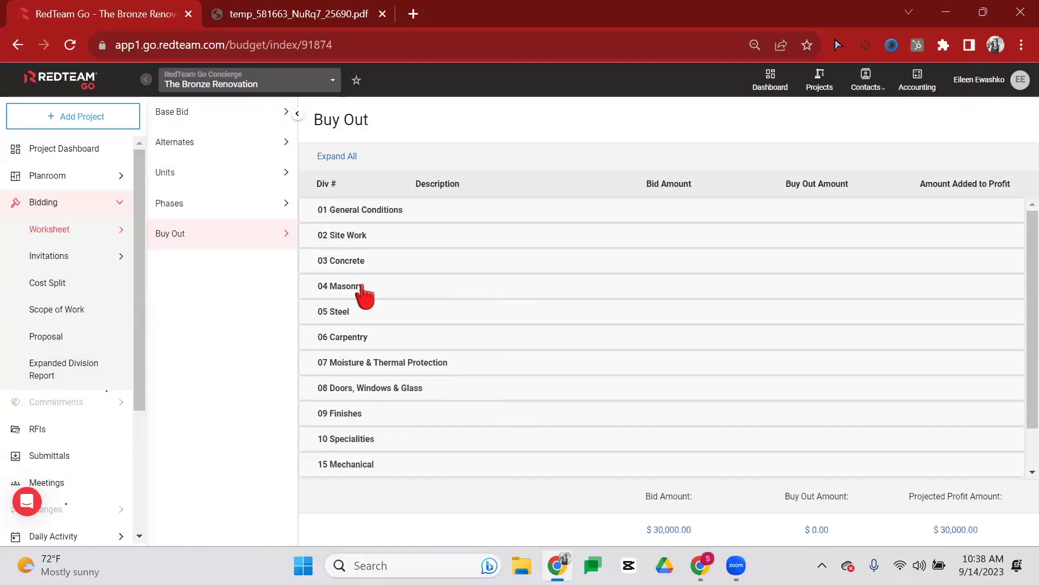
click(357, 292)
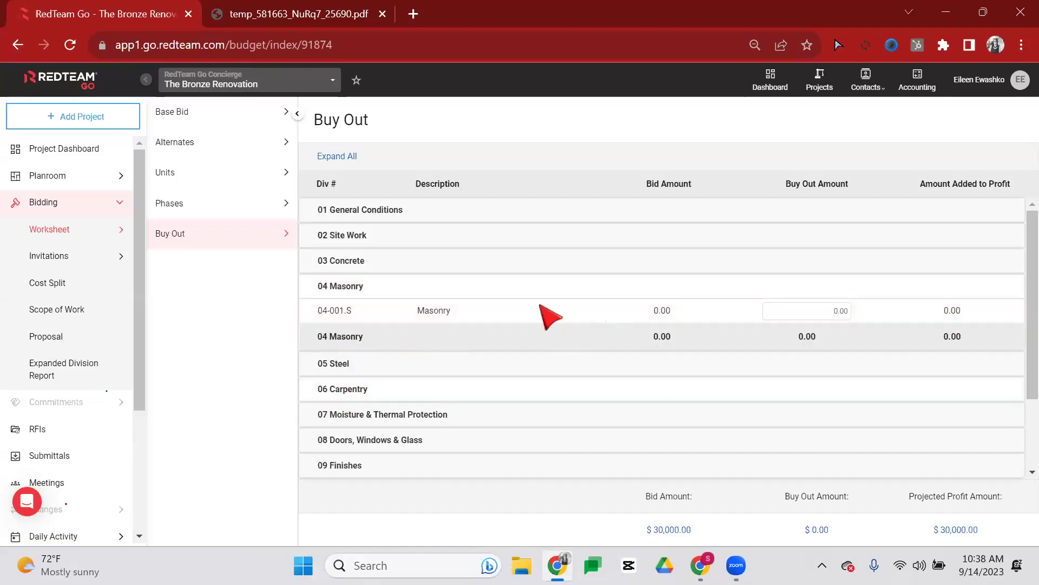
click(433, 388)
scroll(436, 272, down, 3)
click(823, 298)
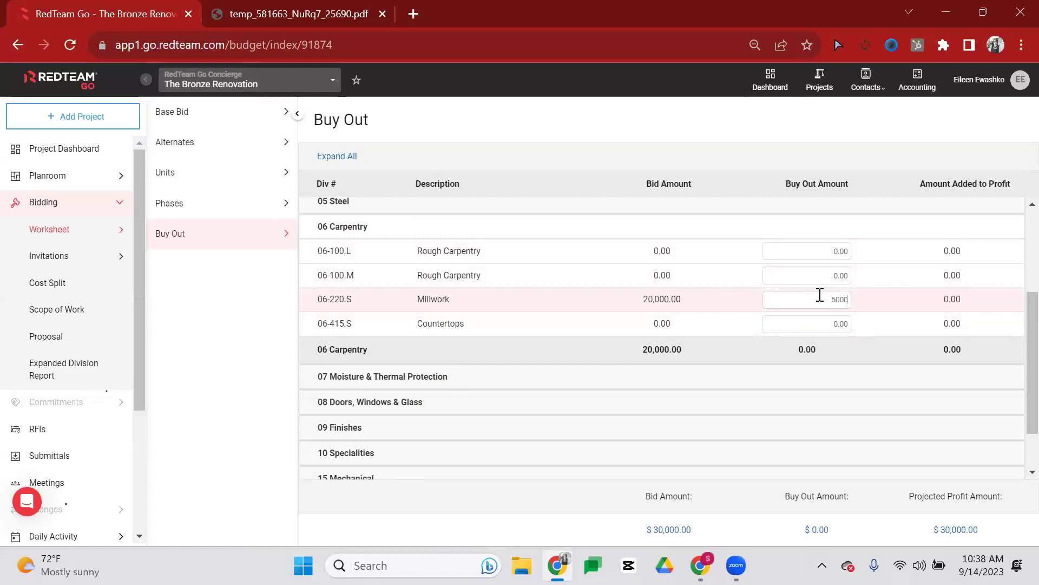
click(638, 205)
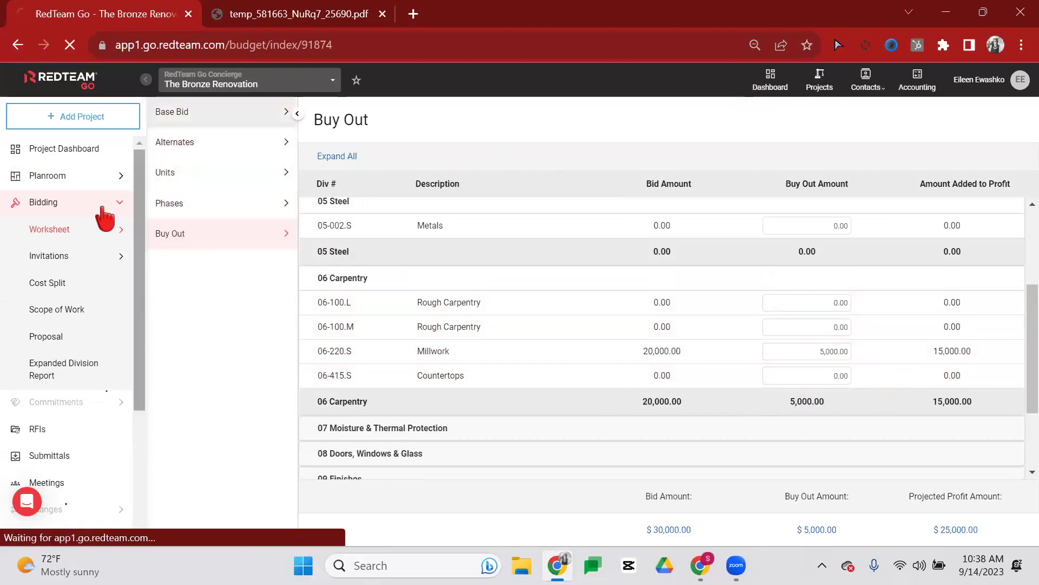
- Return to the Base Bid worksheet and look over its General Conditions items
click(76, 204)
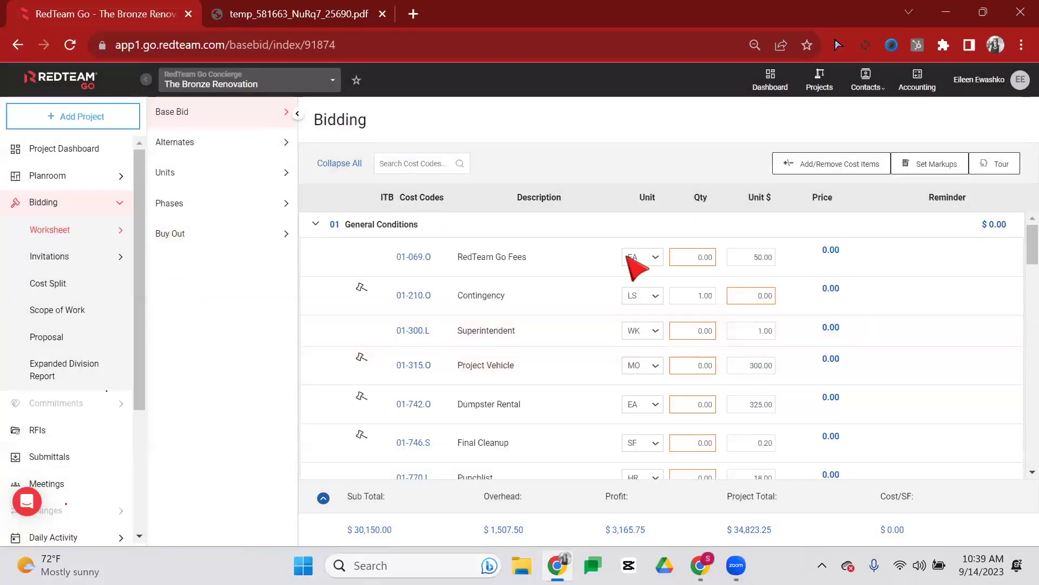
scroll(557, 301, down, 2)
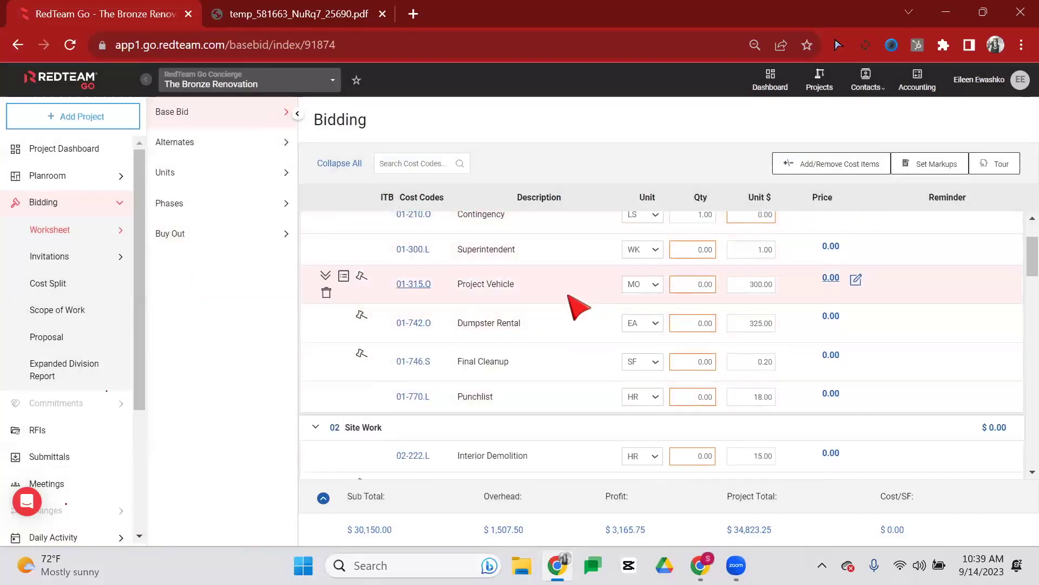
scroll(579, 300, up, 2)
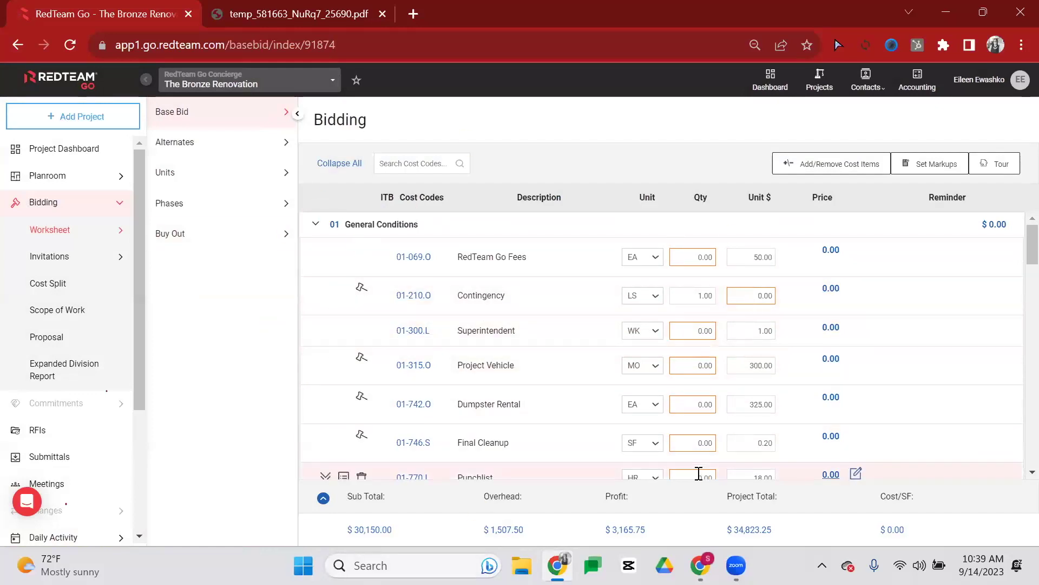
- Open the worksheet's cost item selection, add 01-001.L General Conditions, and remove 01-300.L Superintendent
click(796, 169)
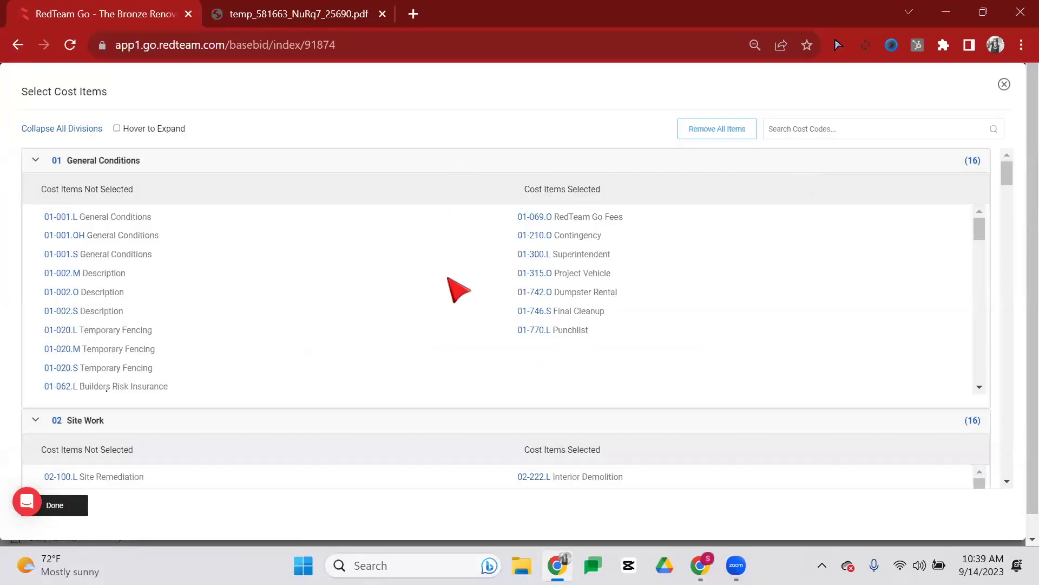
scroll(457, 351, down, 3)
scroll(457, 352, up, 3)
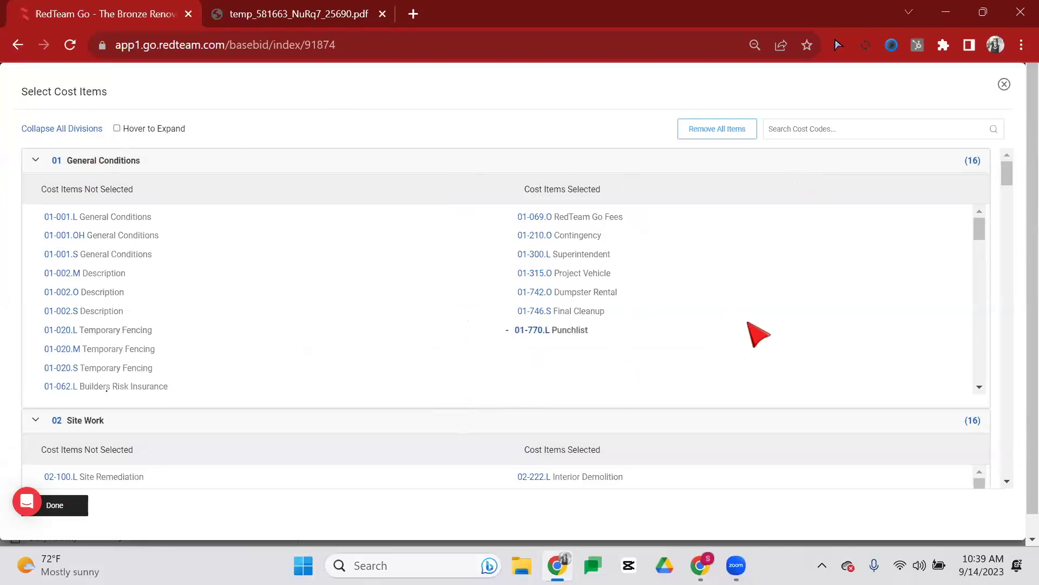
click(82, 218)
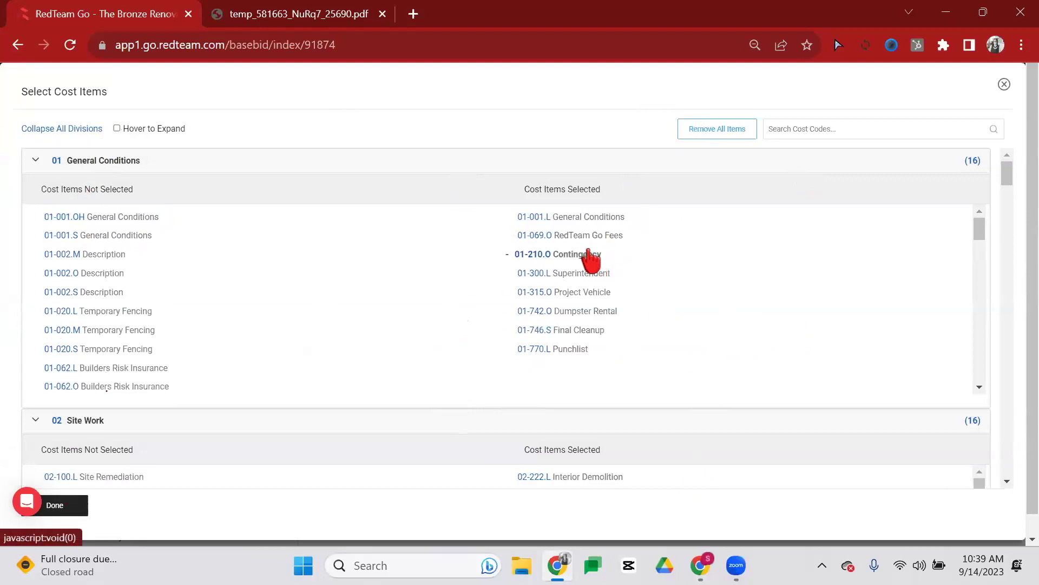
click(587, 274)
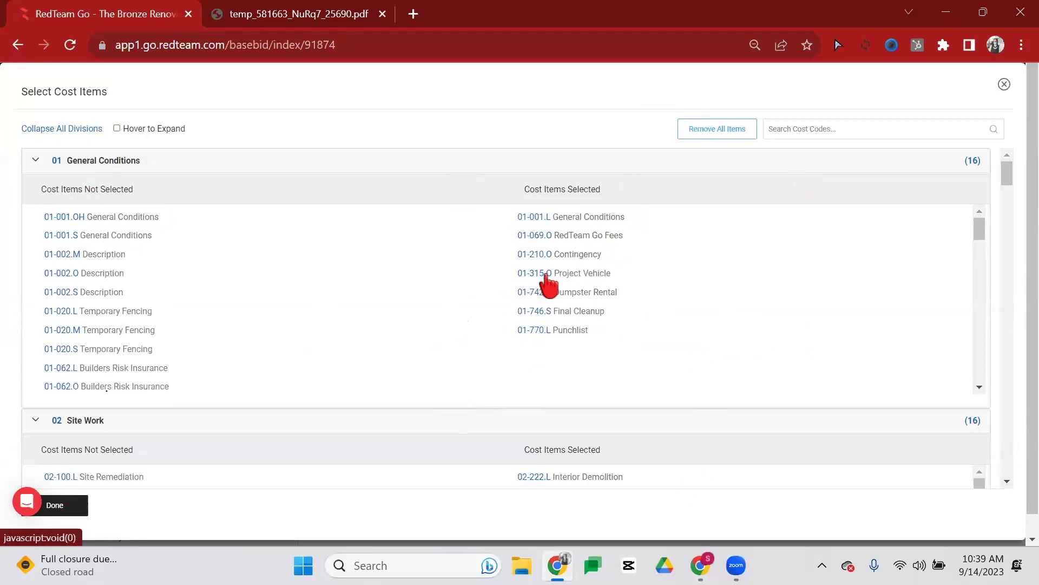
- Look through the cost item divisions, search for "spec" to locate 08-300.M Specialty Doors, and close the selection
scroll(503, 414, down, 5)
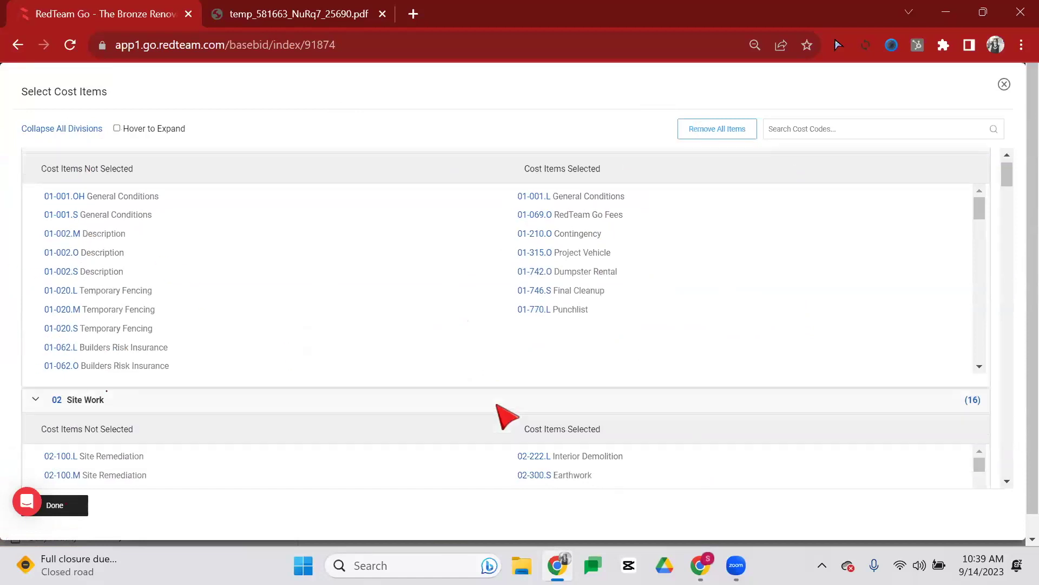
scroll(493, 309, down, 3)
scroll(485, 299, down, 15)
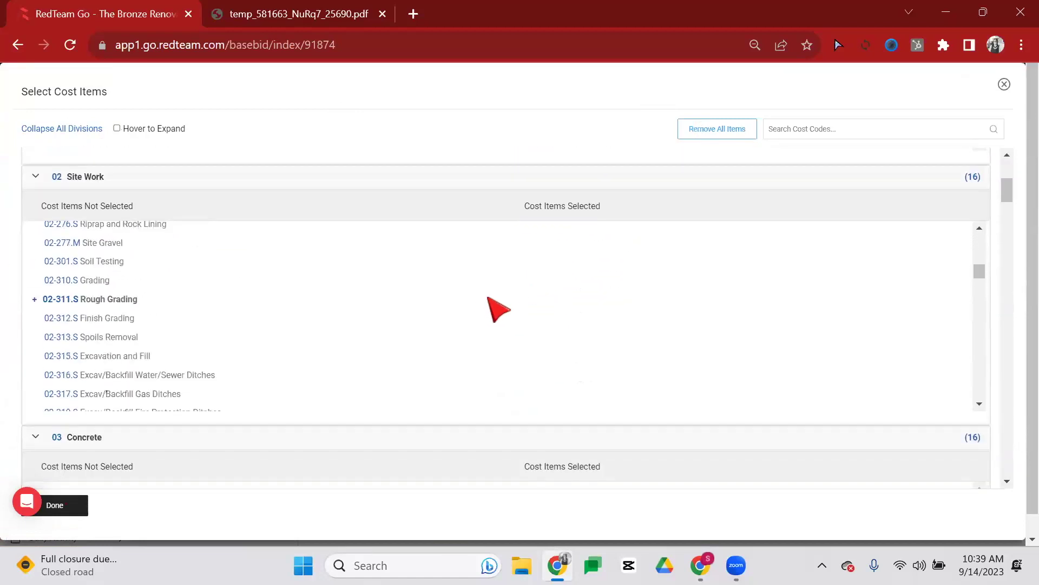
scroll(493, 312, down, 10)
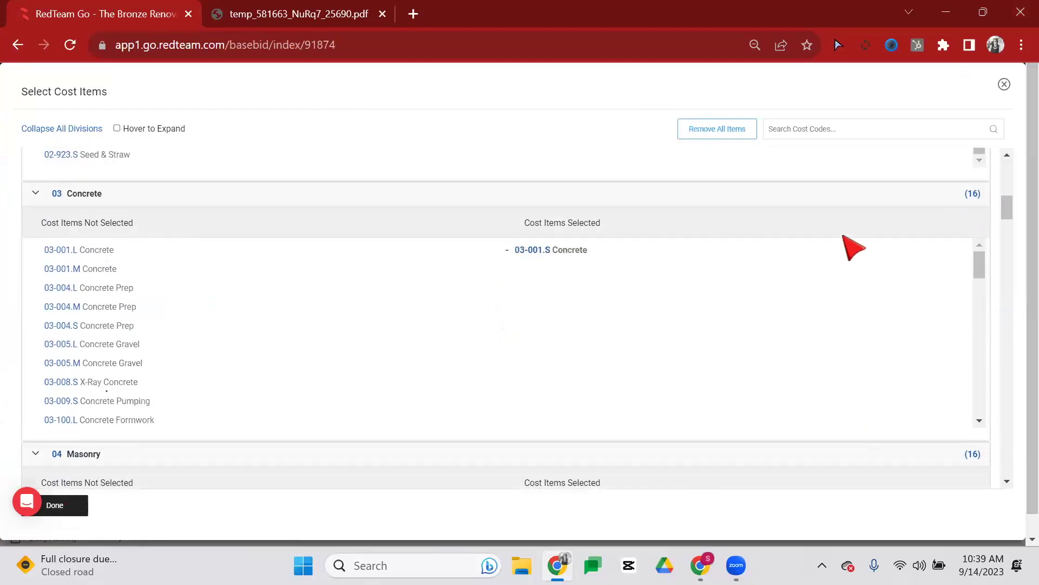
scroll(861, 211, up, 6)
scroll(863, 208, up, 3)
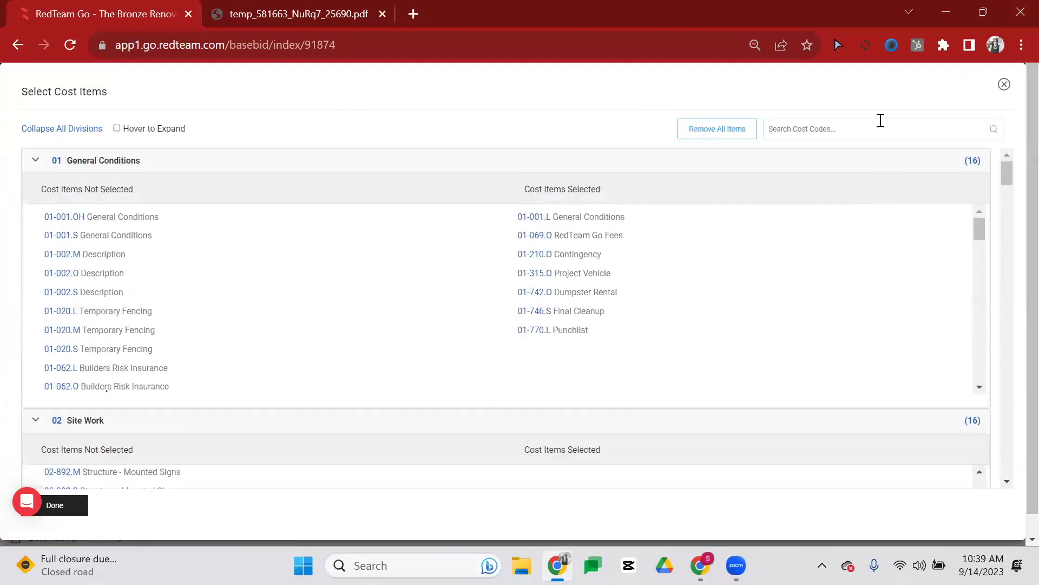
click(852, 132)
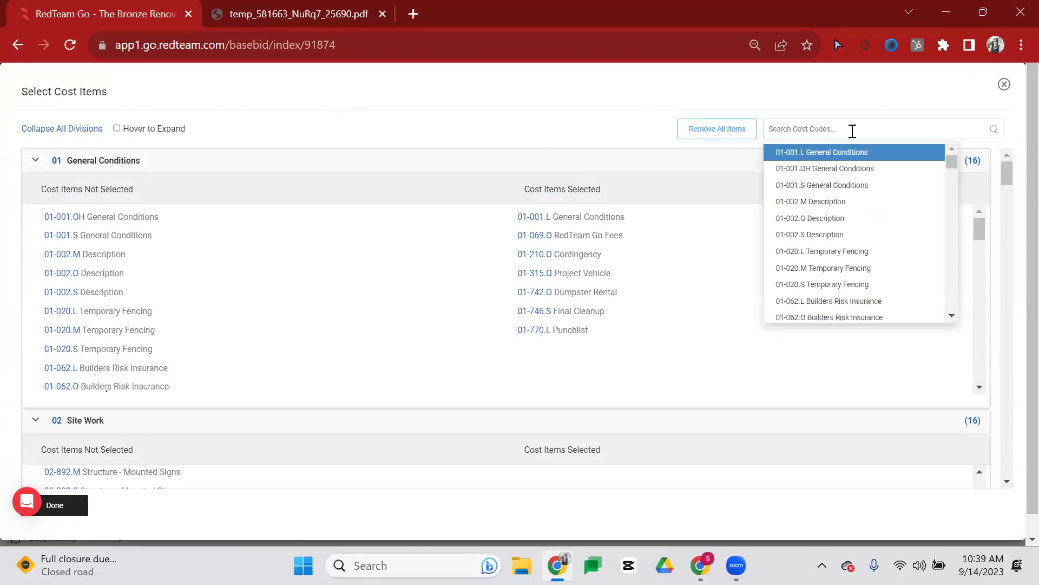
text(speca)
key(BackSpace)
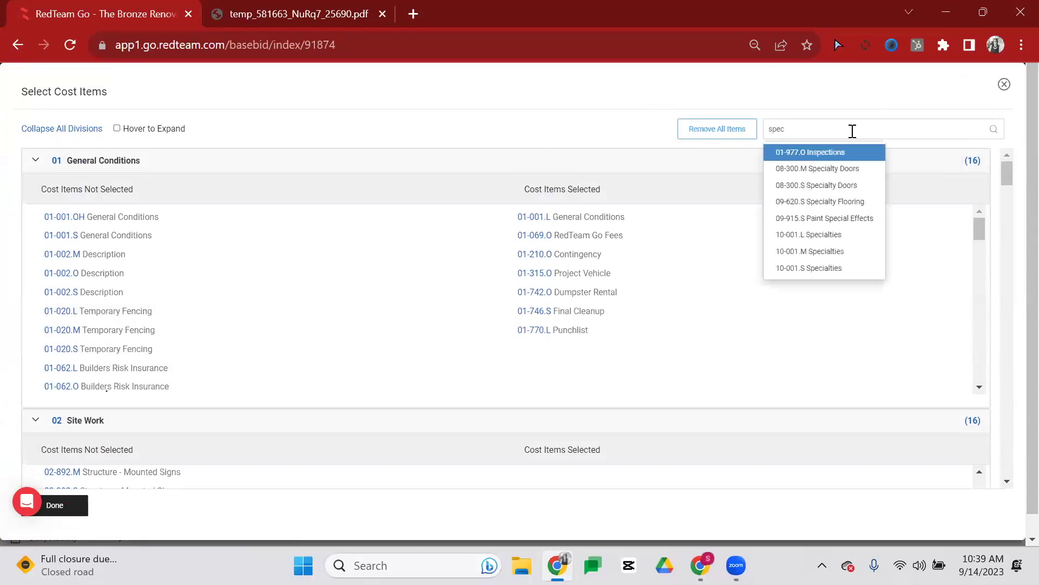
click(795, 170)
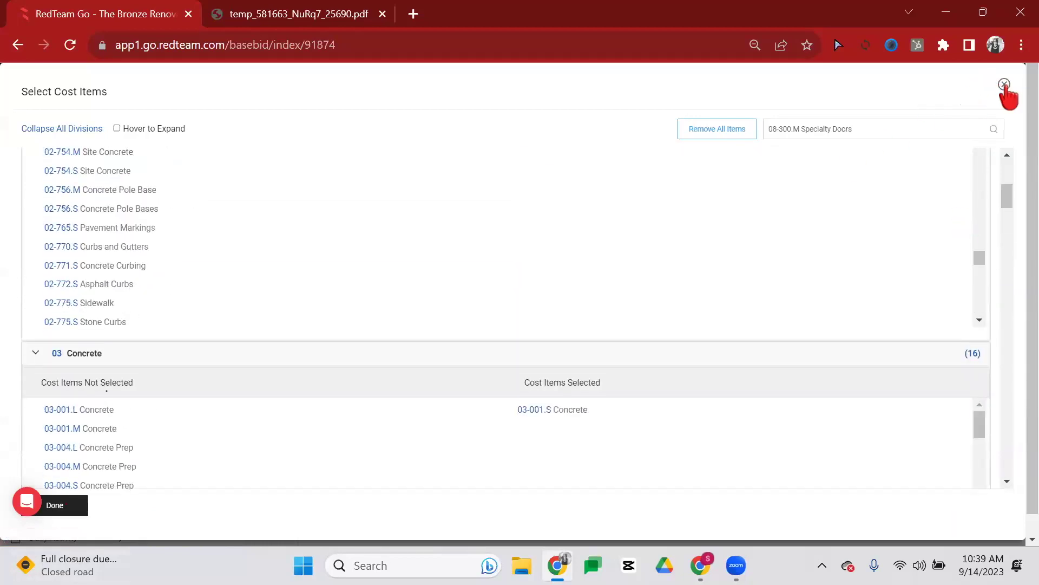
click(1004, 85)
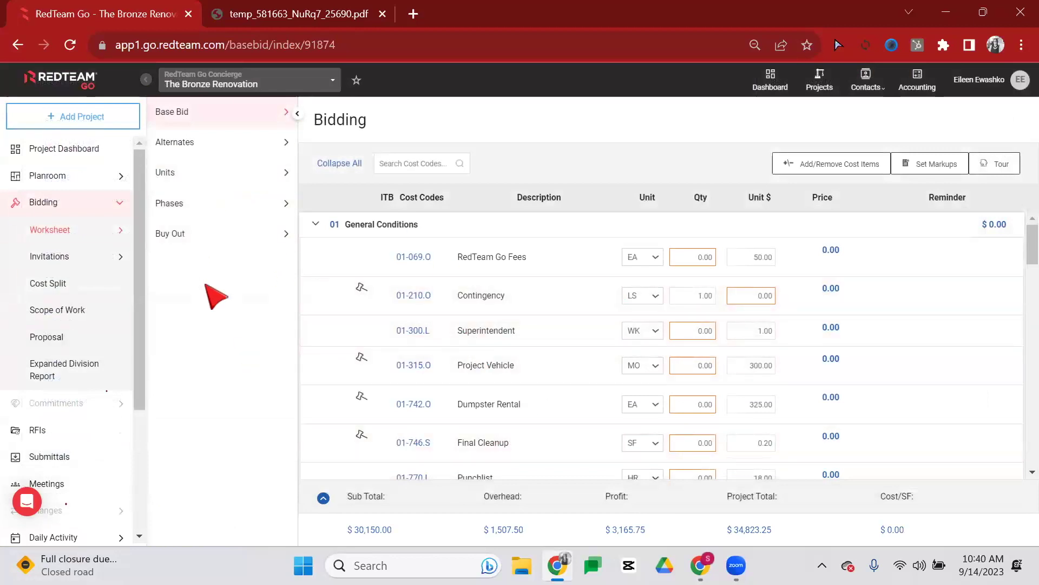
- Add a new bid alternate named Water Feature with the estimate template left at None, and save it
click(237, 141)
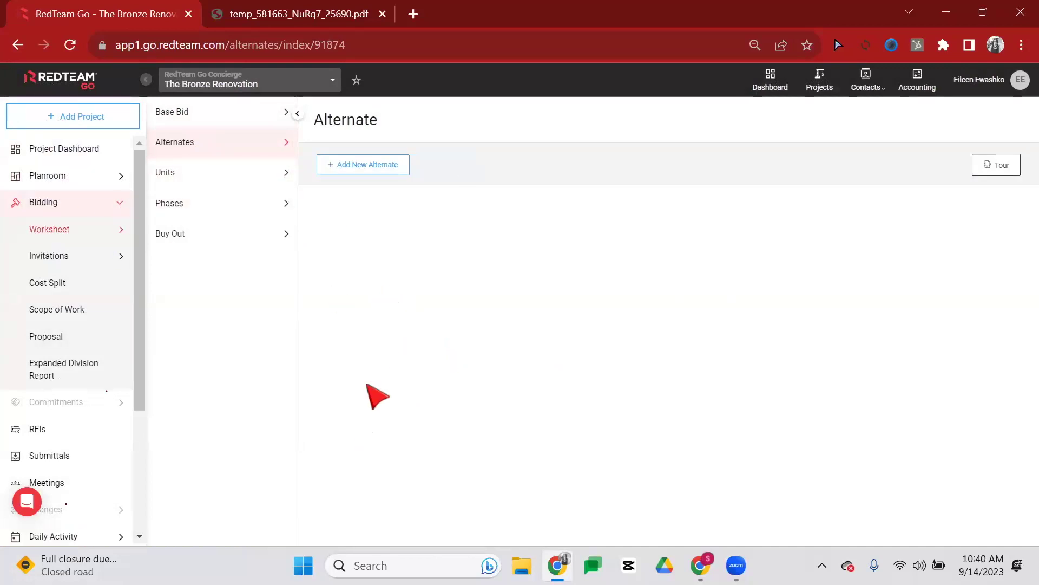
click(353, 181)
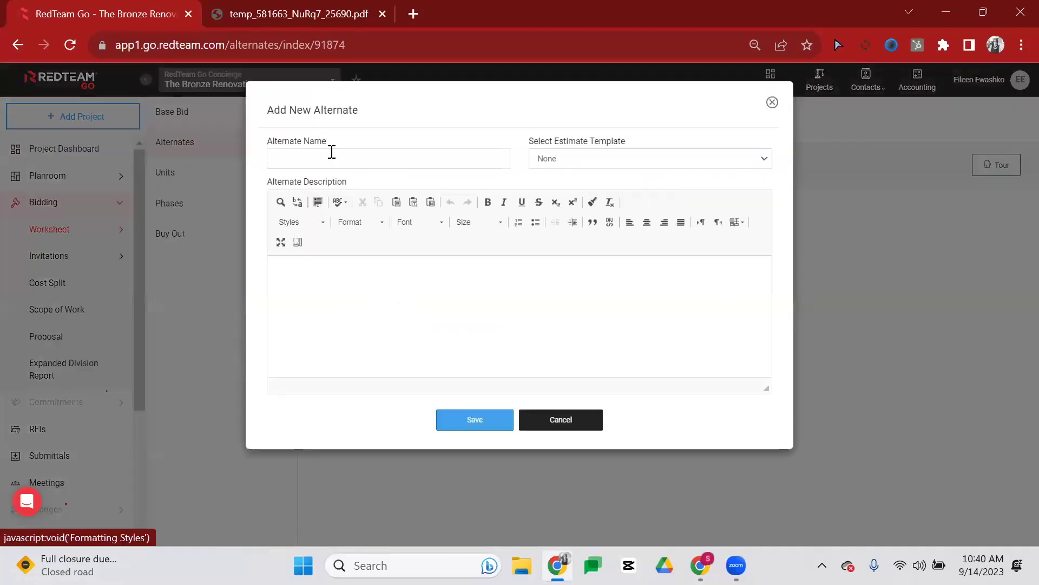
click(328, 152)
text(Water Featutr)
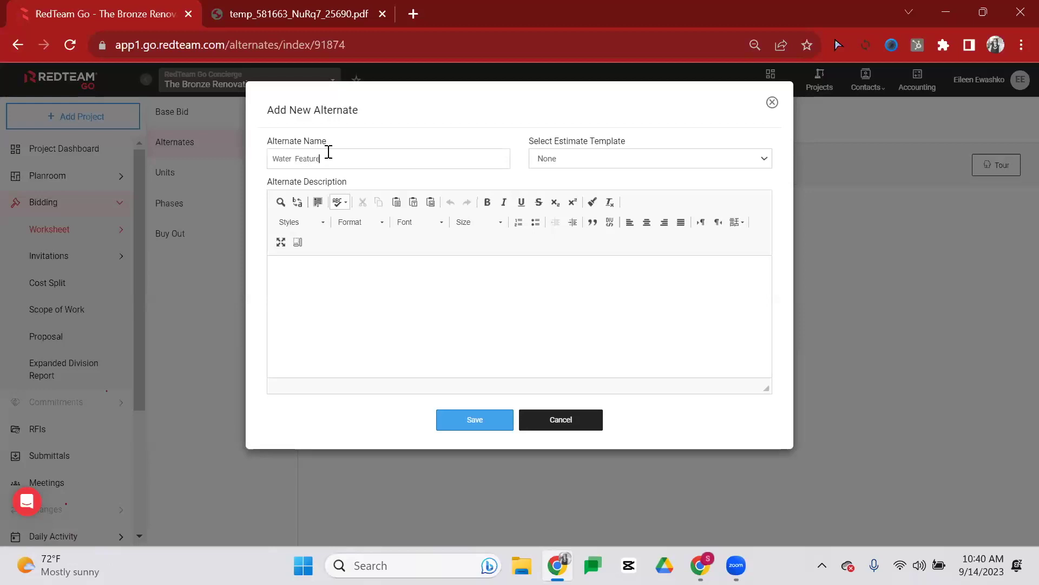
click(609, 164)
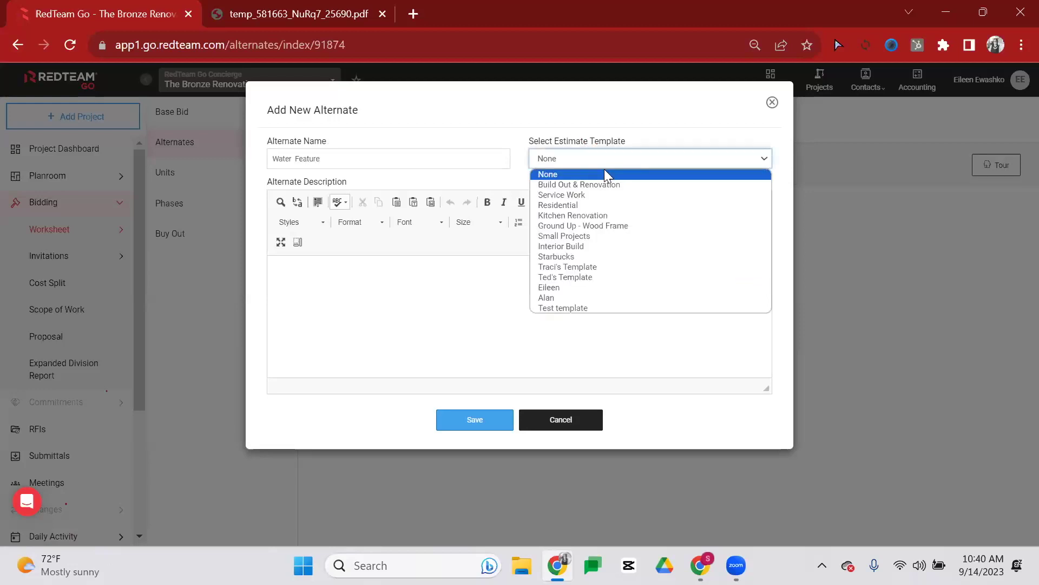
click(544, 141)
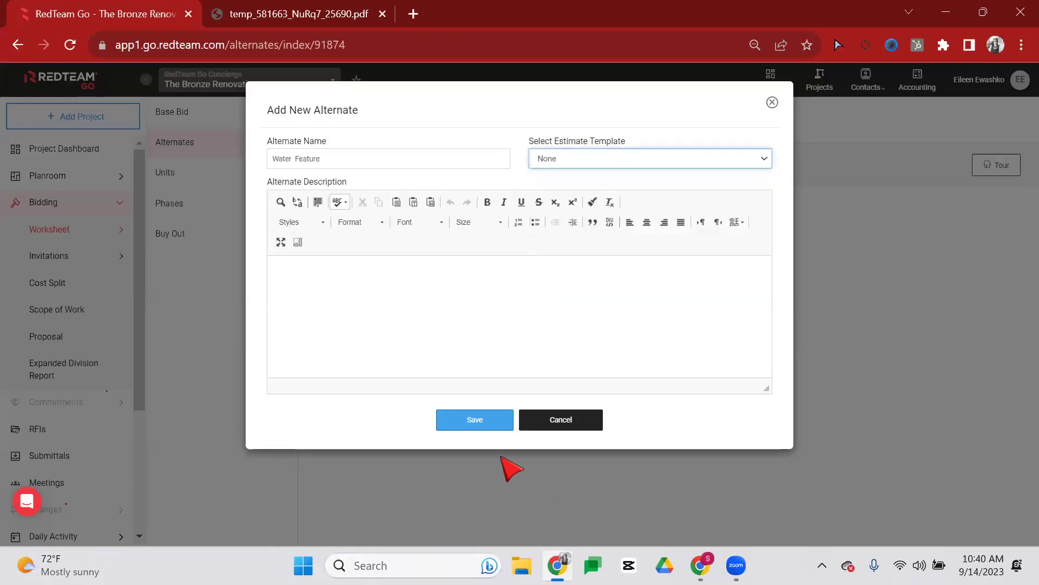
click(483, 422)
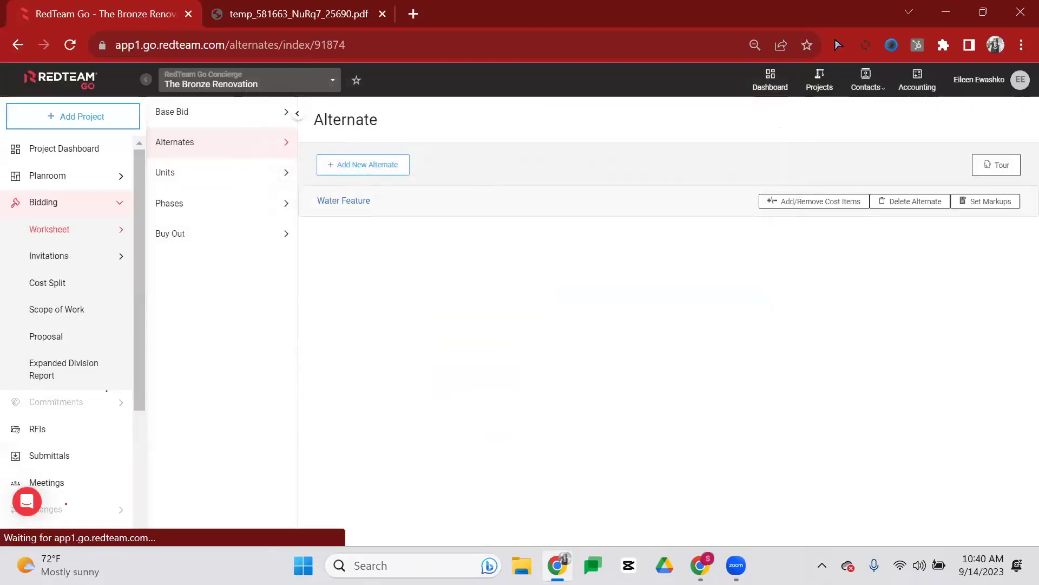
- Open the cost item selection for the Water Feature alternate and search its cost codes for "specialty"
click(362, 202)
click(772, 103)
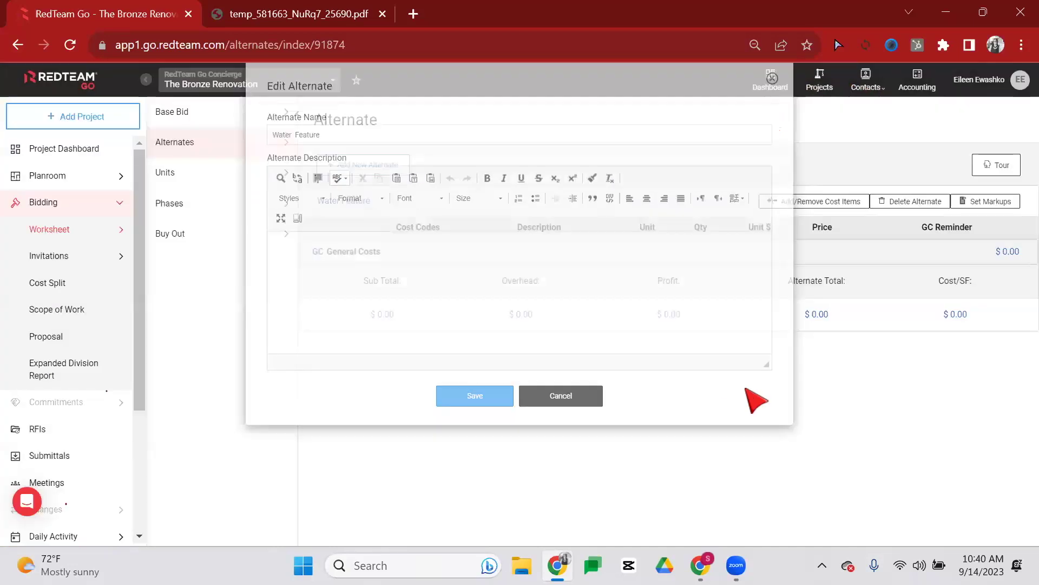
click(800, 208)
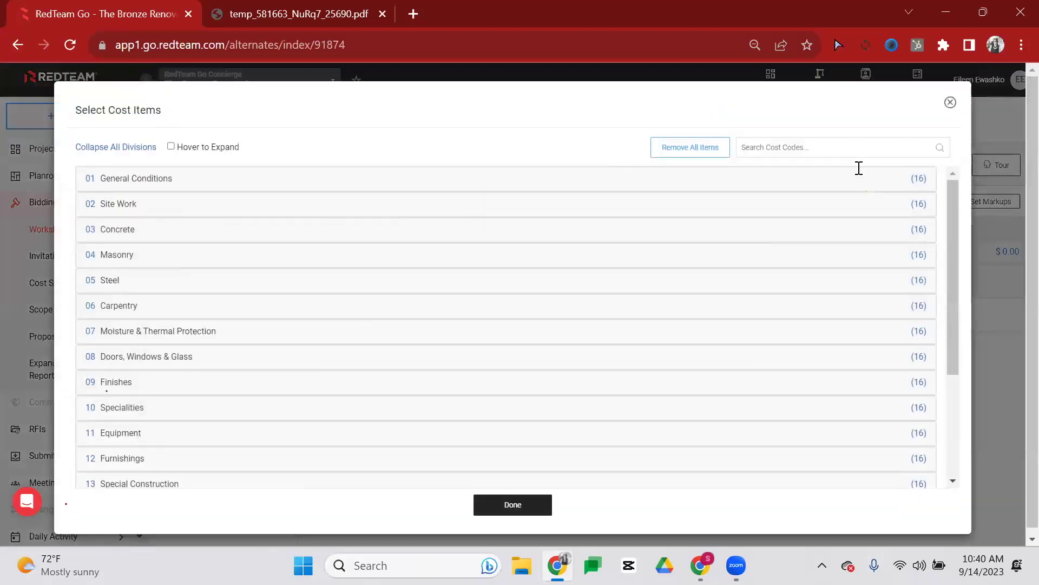
click(850, 154)
text(specialty)
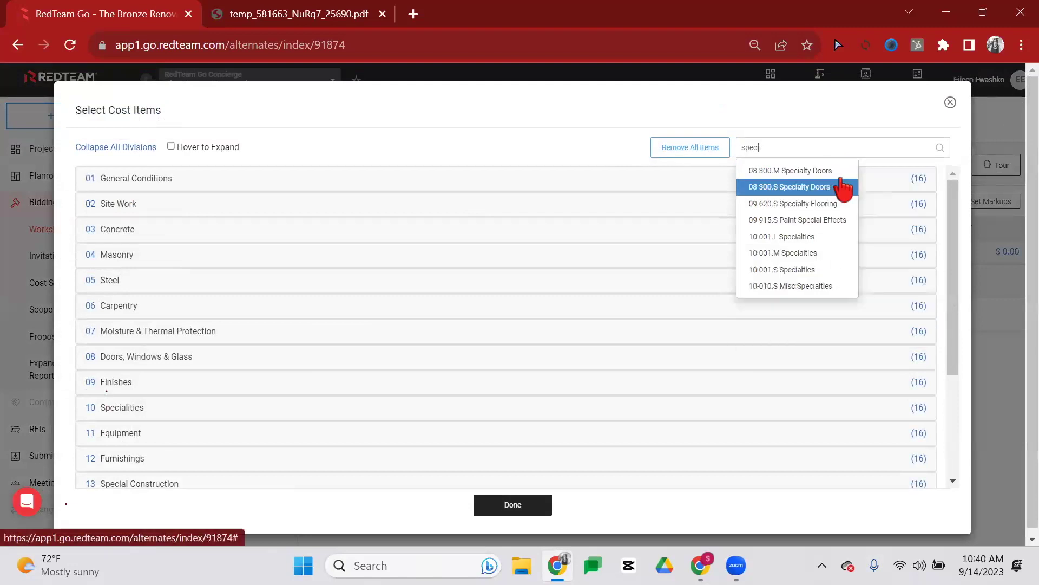
click(843, 187)
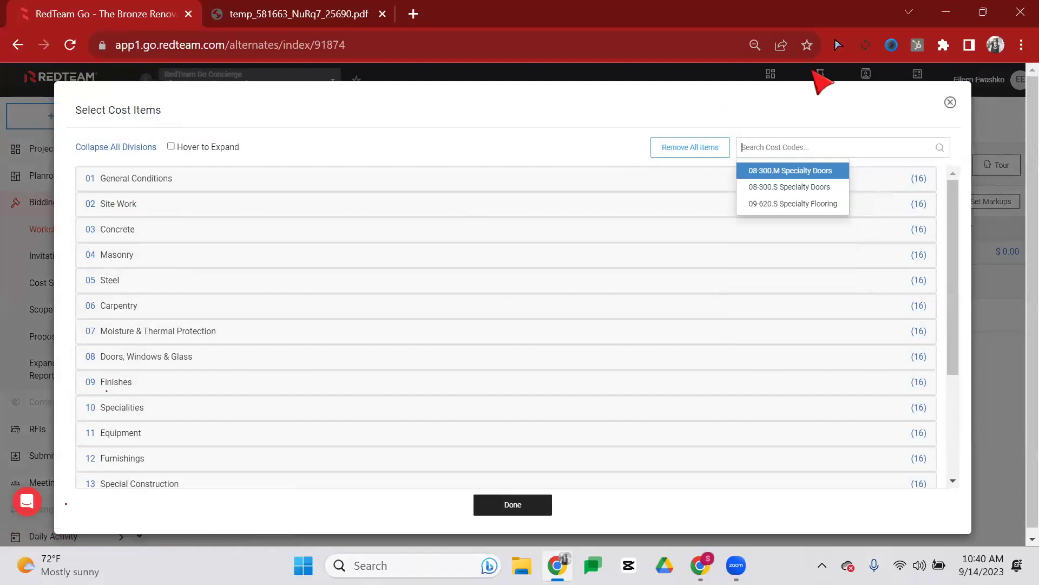
- Add 13-033.S Saunas from the Special Construction division to the Water Feature alternate's cost items
scroll(188, 418, down, 3)
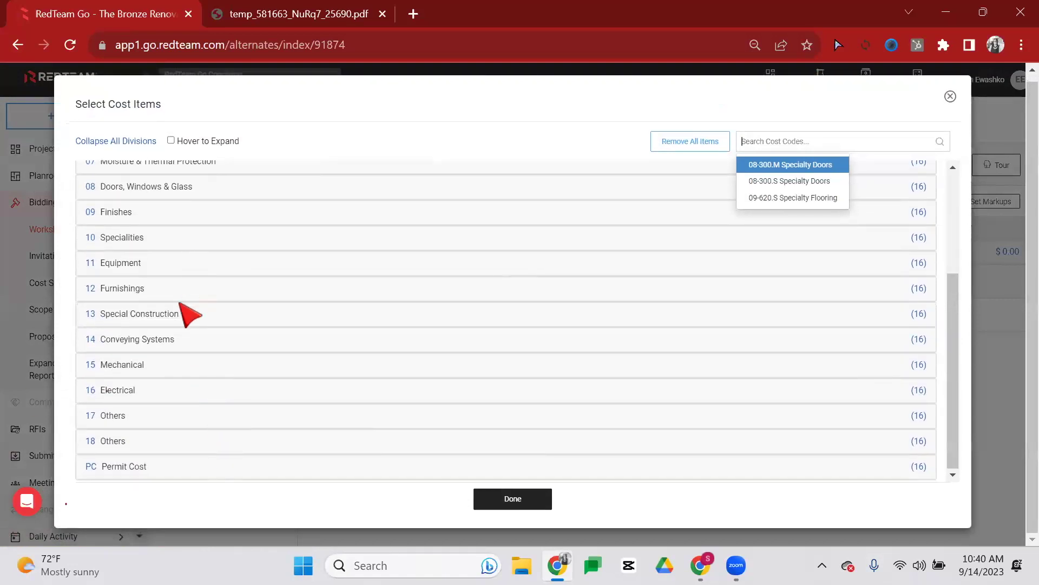
click(174, 319)
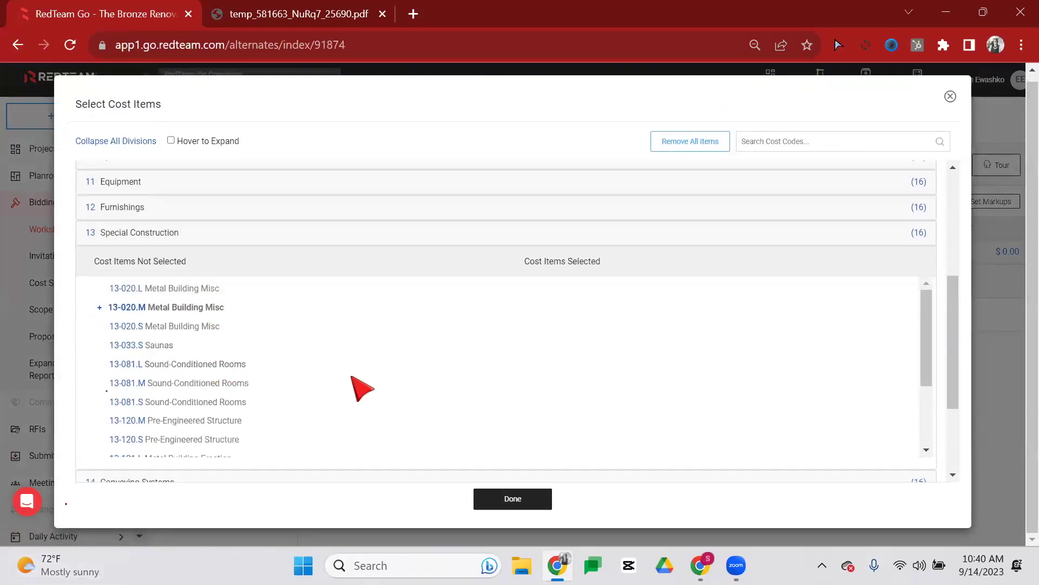
click(146, 345)
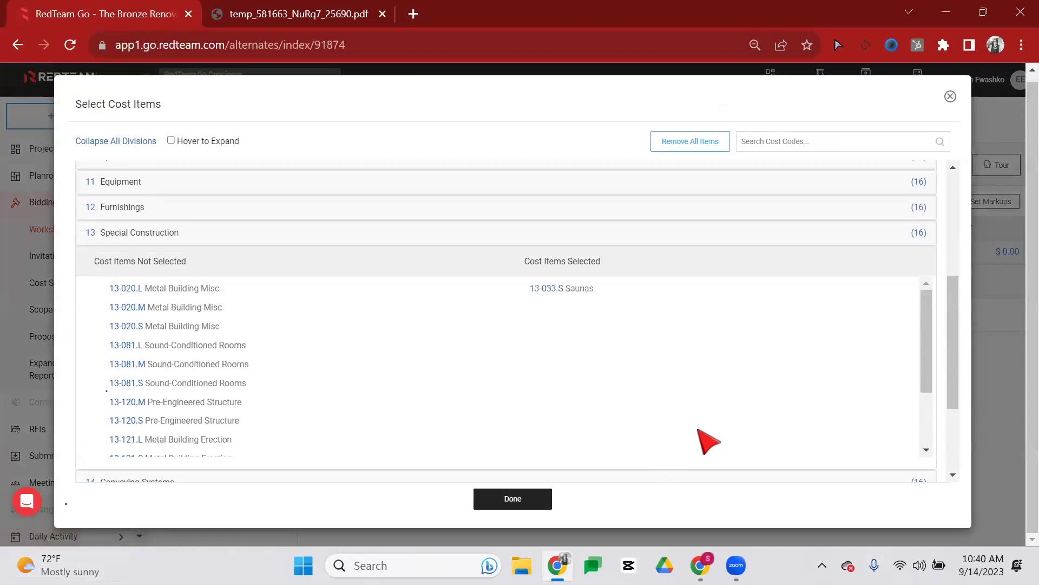
click(507, 503)
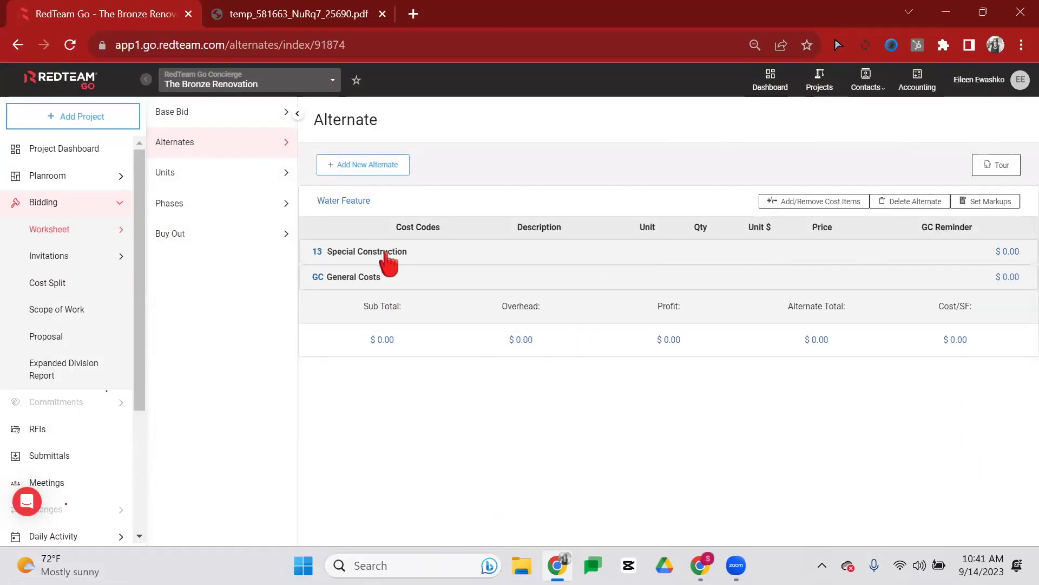
- Expand the alternate's Special Construction division and view the bid details of 13-033.S Saunas
click(331, 258)
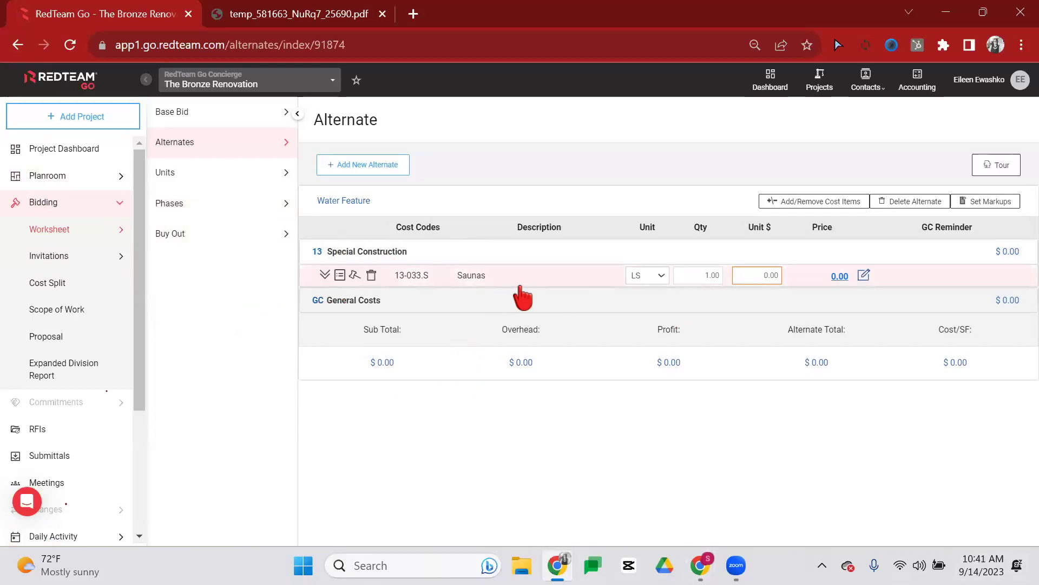
click(354, 274)
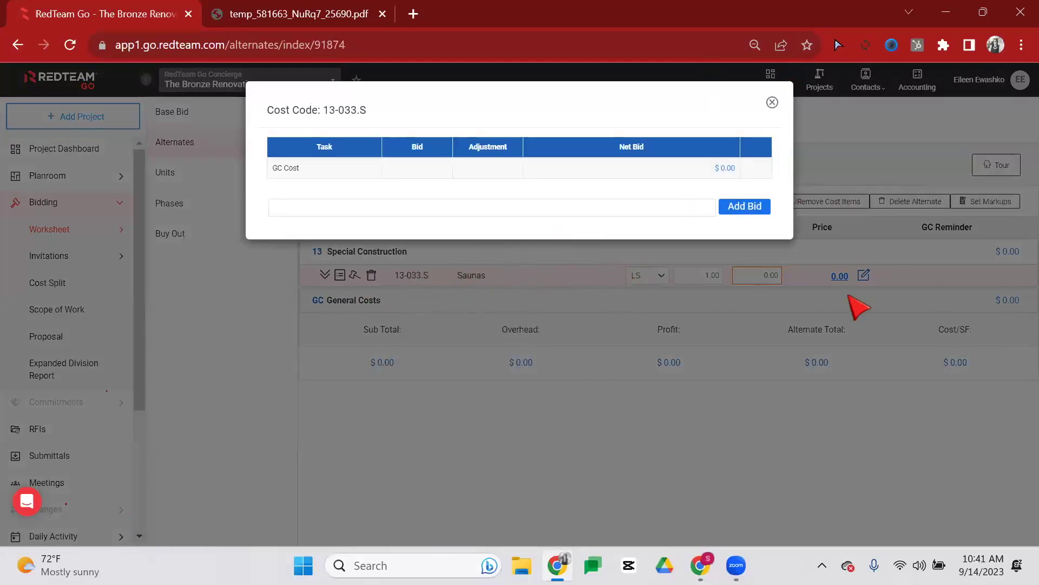
click(772, 103)
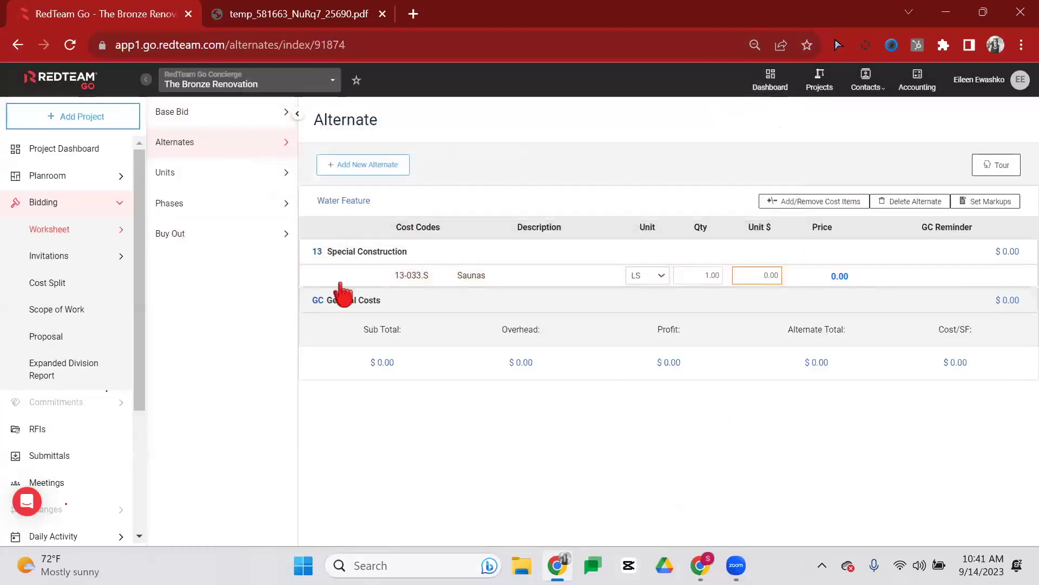
- Look at the worksheet's Units and Phases pages, the blank new phase form and the account options
click(265, 188)
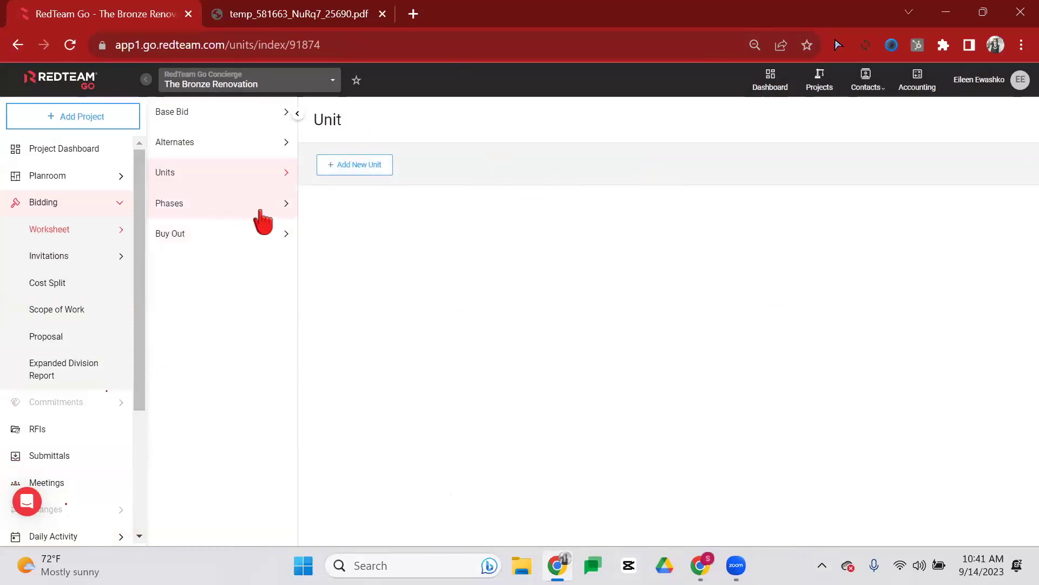
click(282, 212)
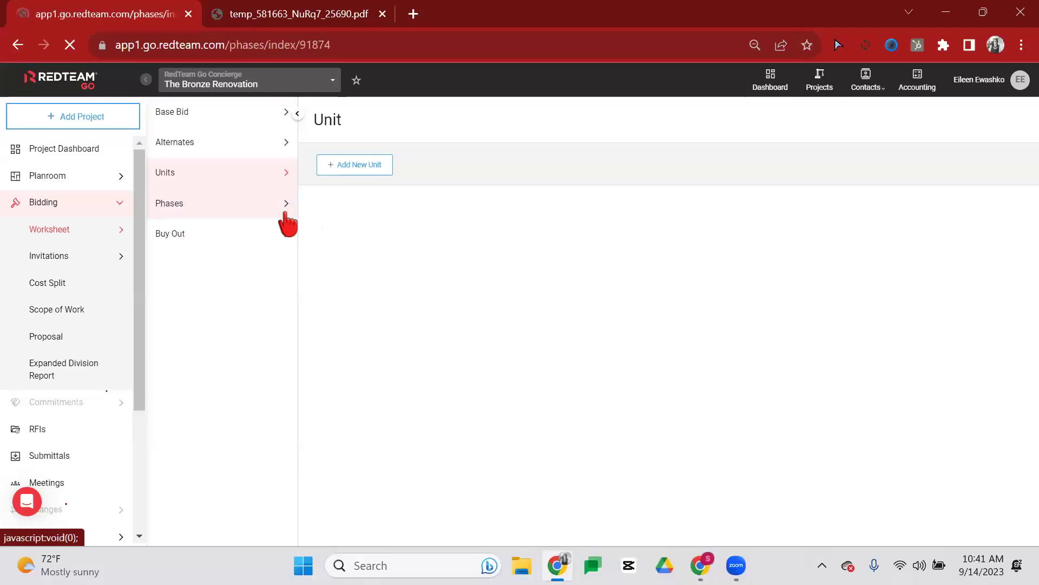
click(343, 171)
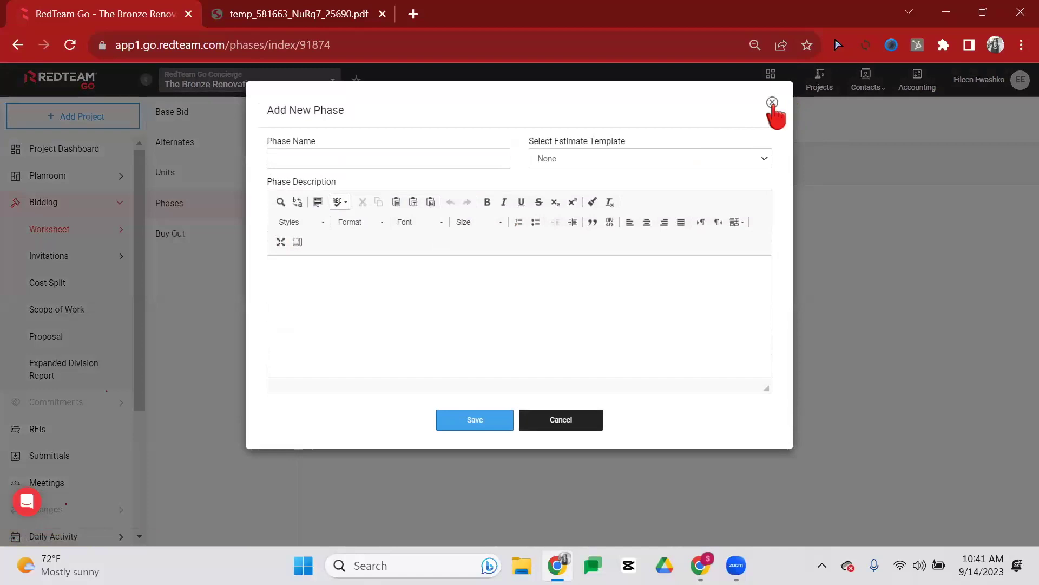
click(773, 103)
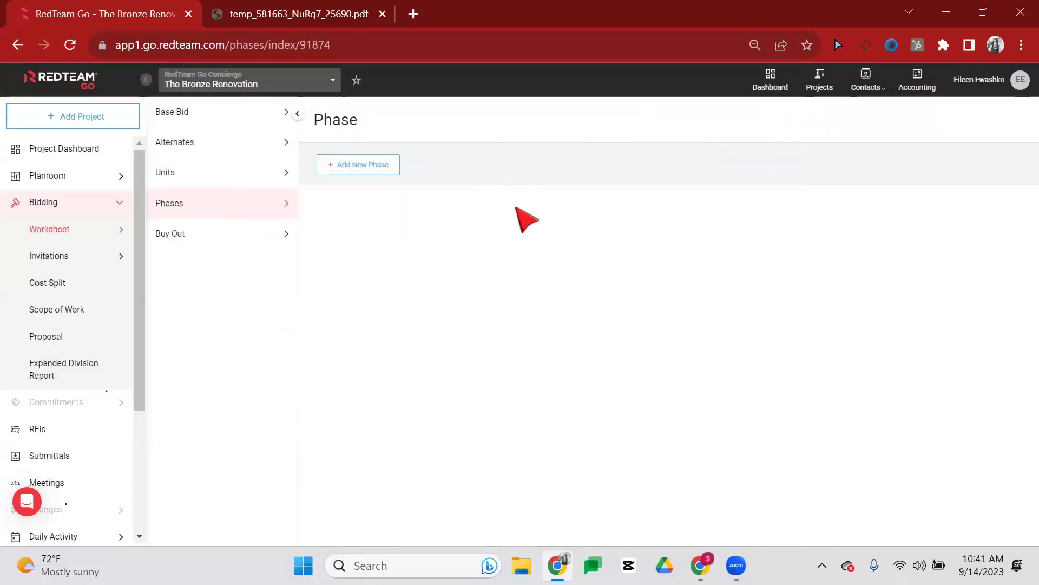
click(987, 89)
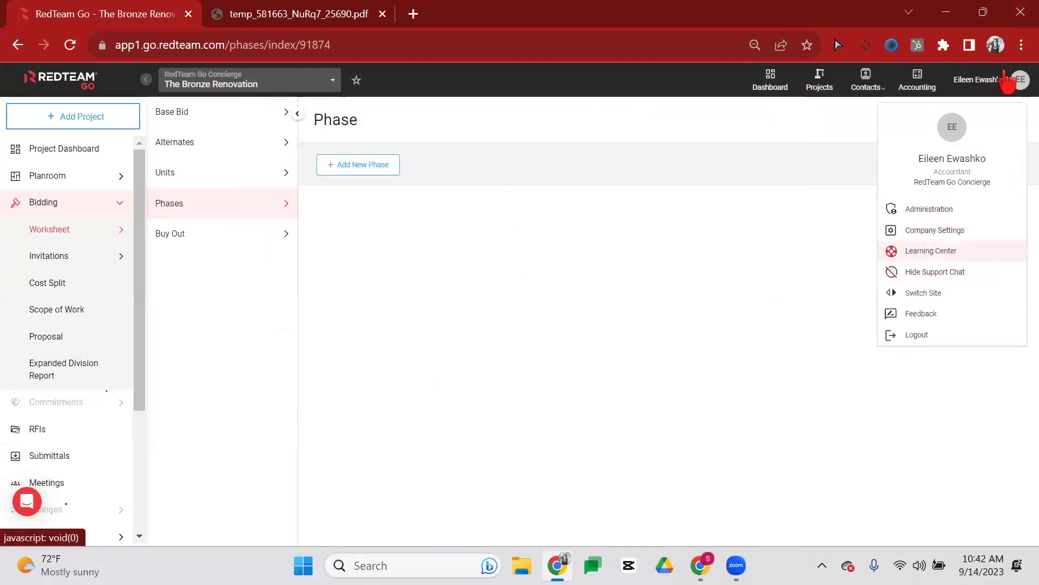
click(515, 439)
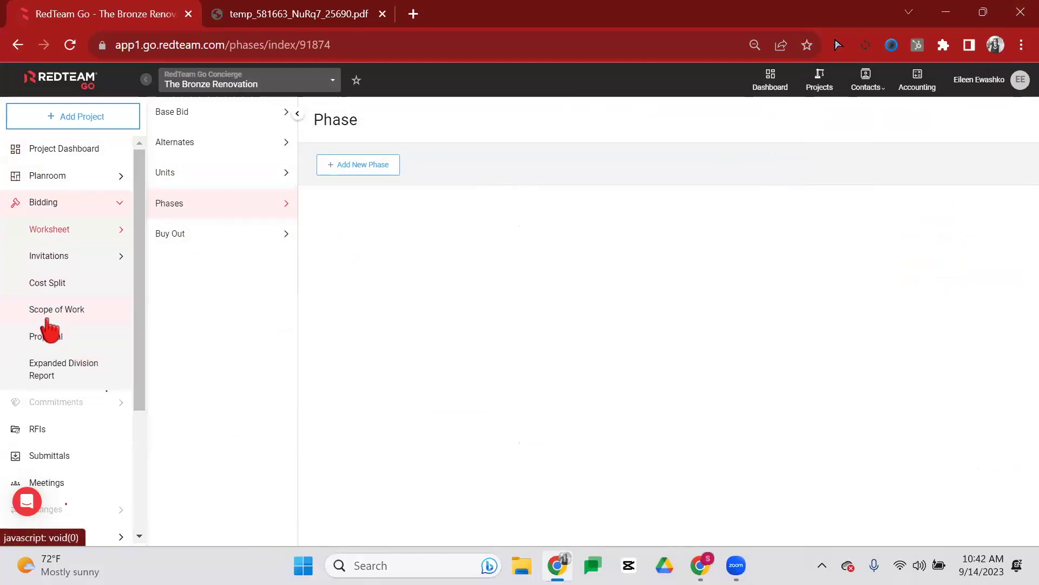
- Open the markups of the worksheet's base bid and set the labor burden to 20%
click(36, 231)
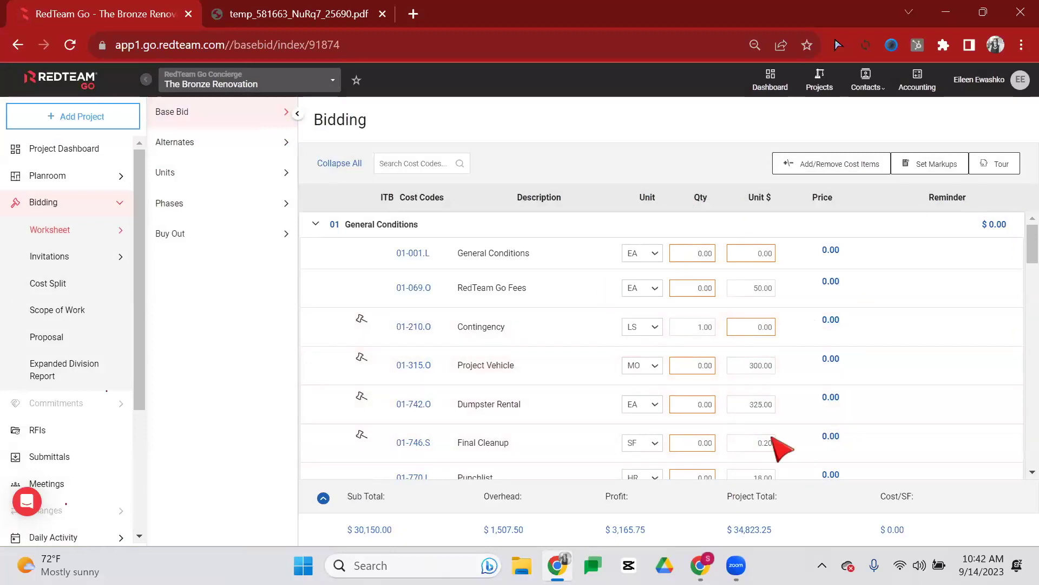
click(938, 168)
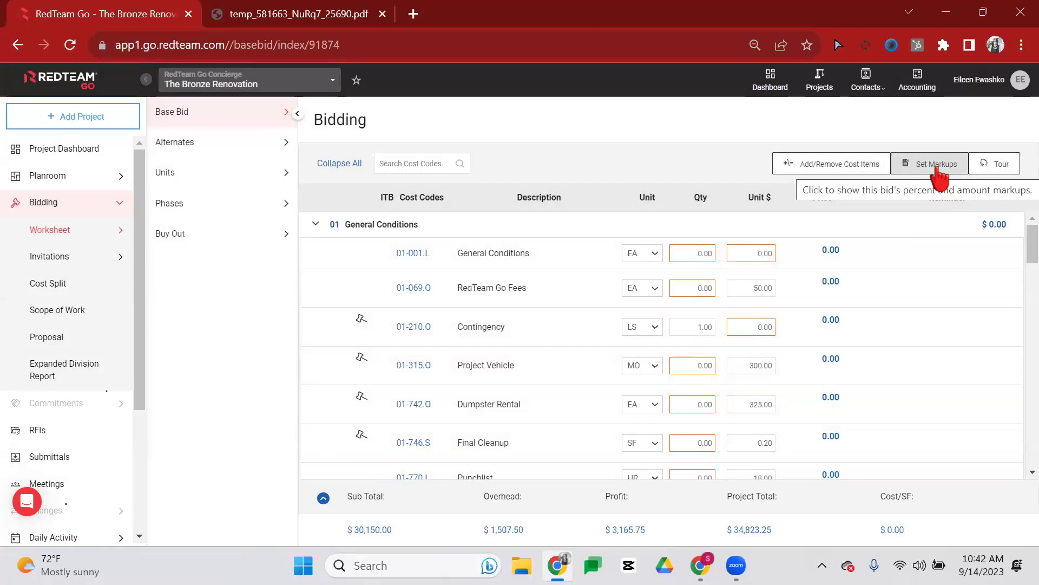
click(938, 173)
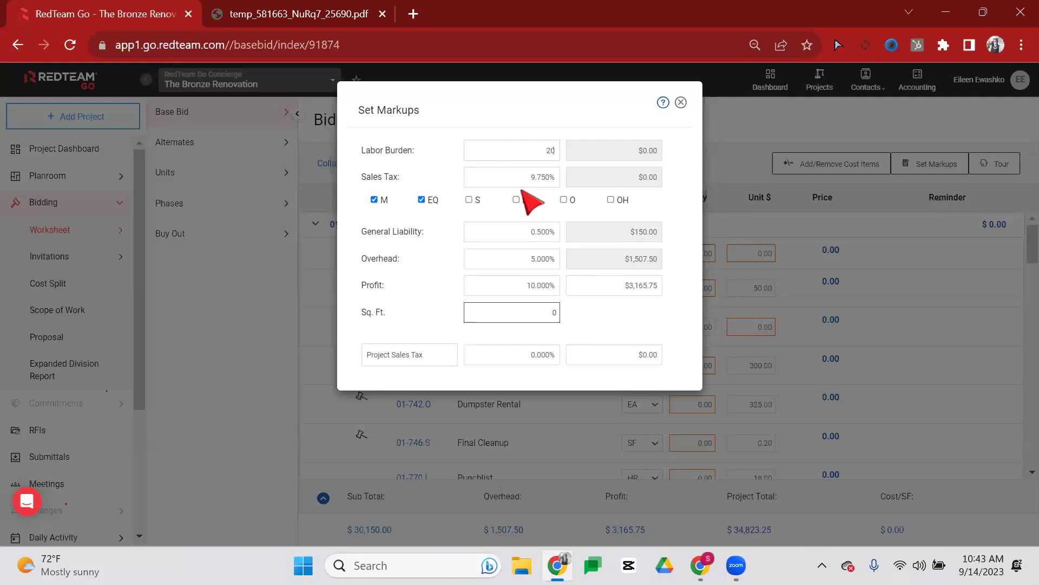
text(20)
- Extend the 9.750% sales tax to the S, L, O and OH cost types
click(548, 179)
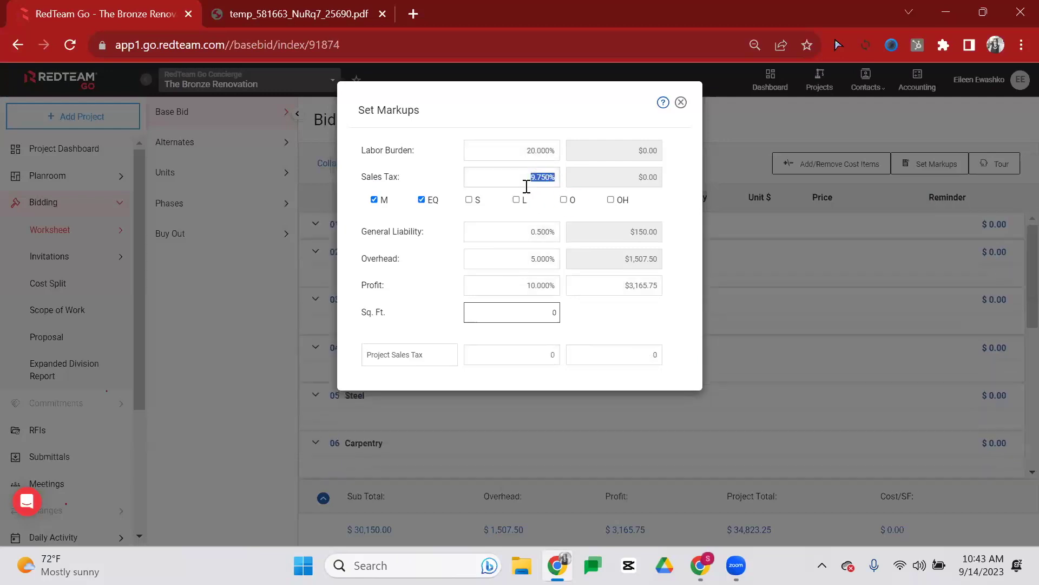
click(379, 208)
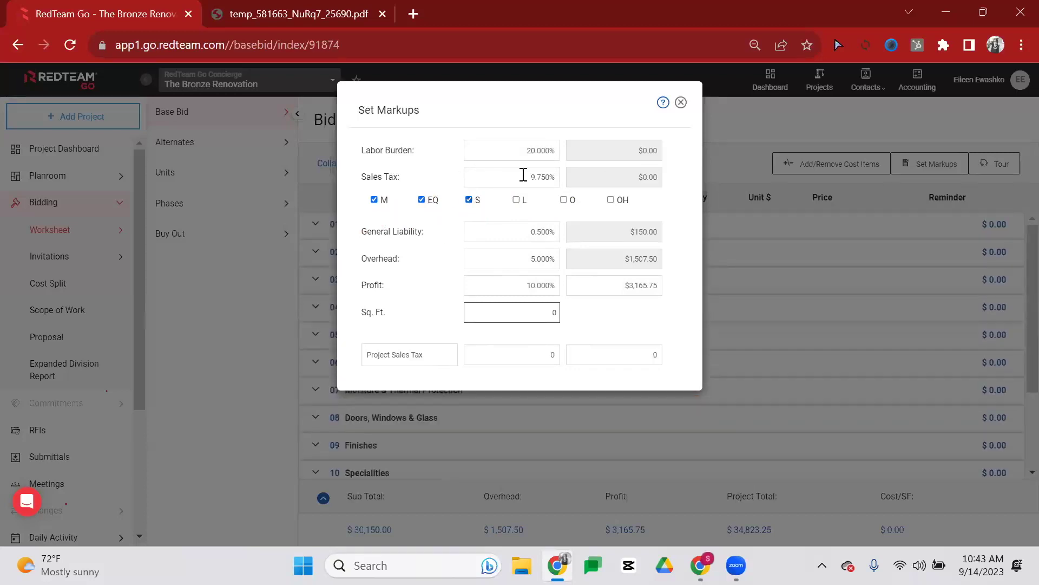
click(551, 177)
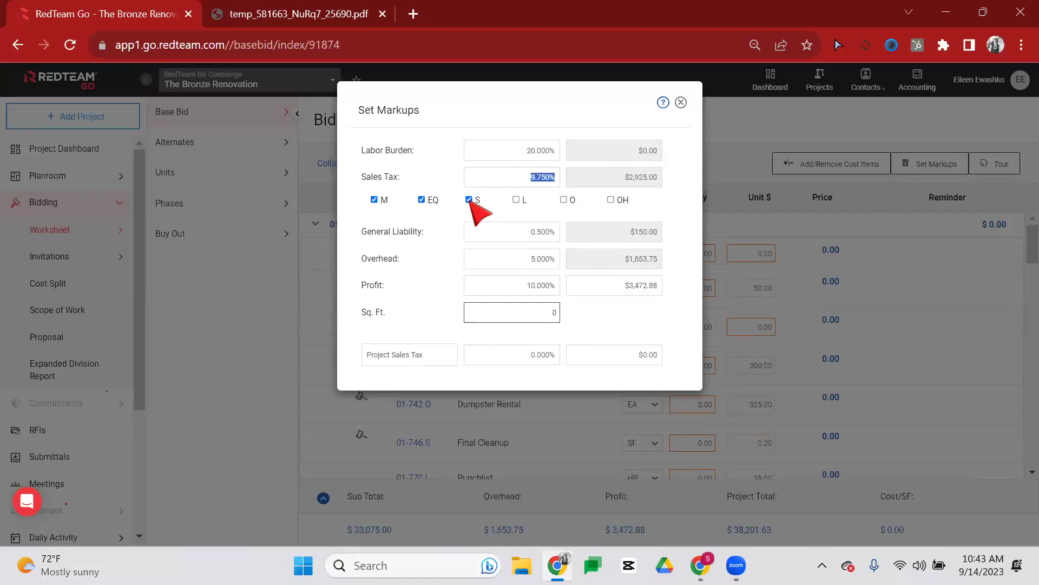
click(564, 200)
click(610, 199)
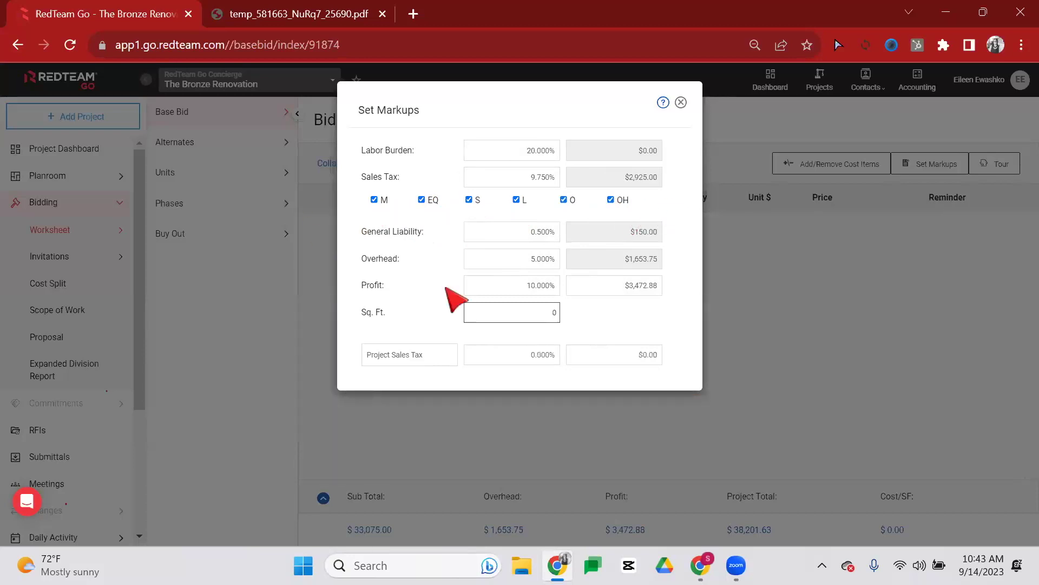
click(513, 231)
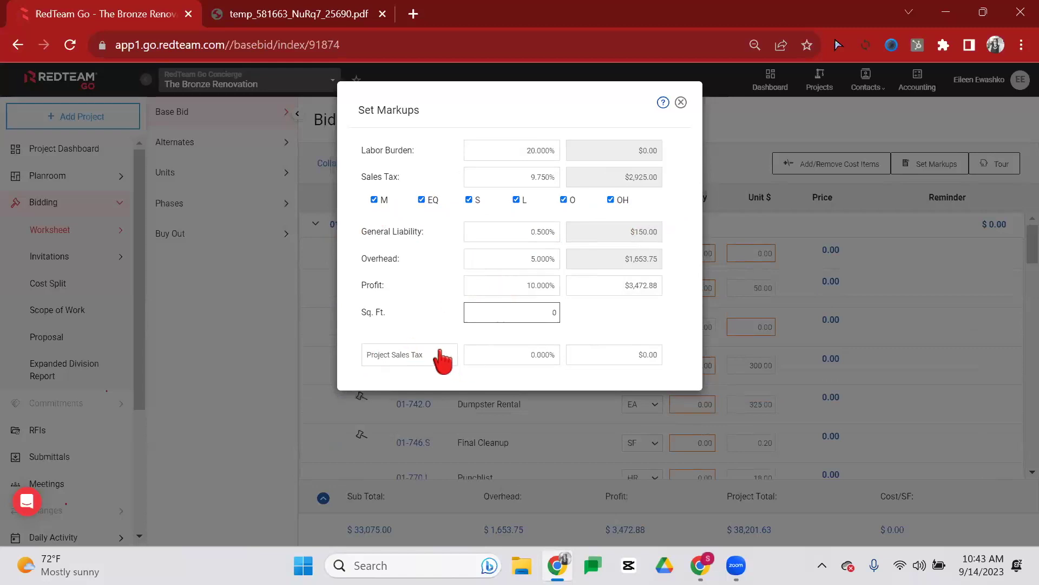
- Rename the Project Sales Tax markup as "sales tax"
drag(440, 360, 336, 368)
click(403, 368)
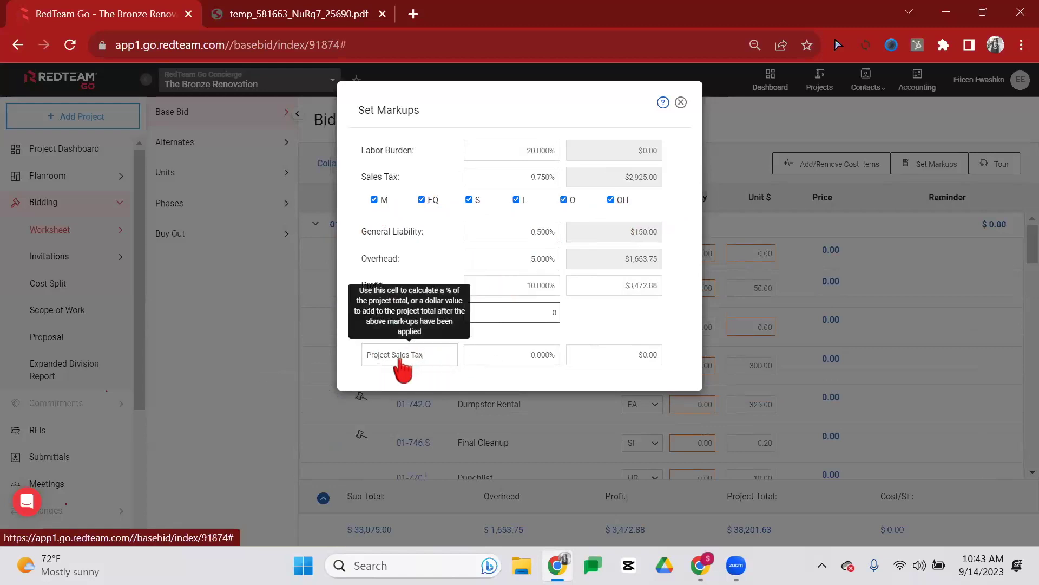
key(ctrl+a)
key(Escape)
click(930, 164)
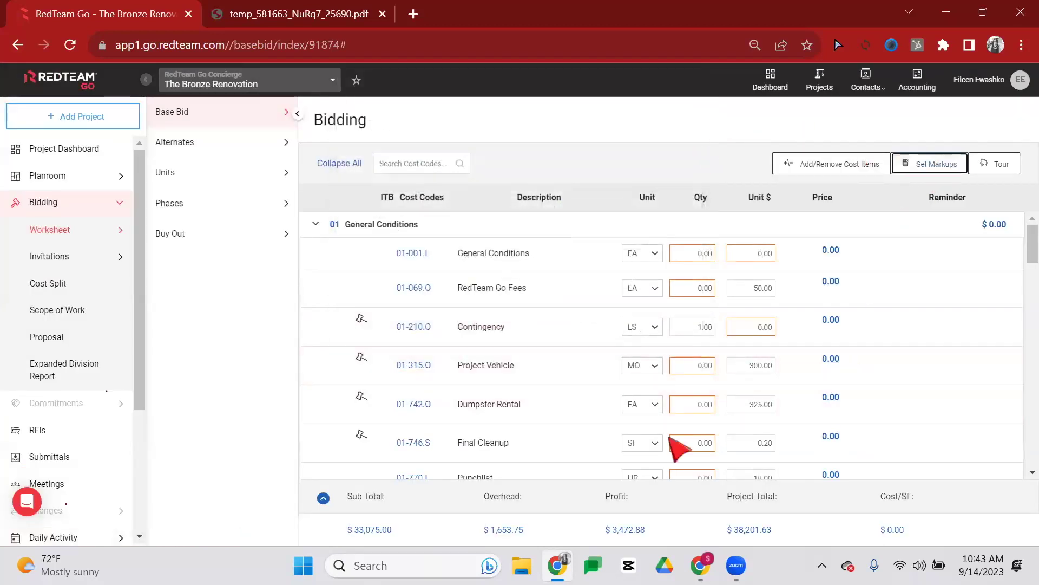
click(450, 349)
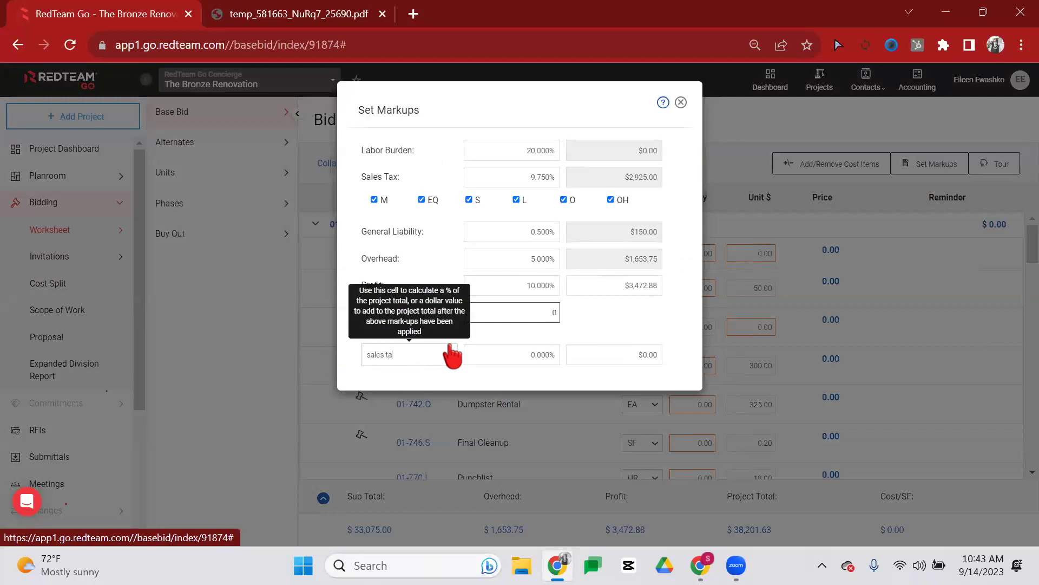
- Enter a lump sum of $10,000 for the custom sales tax markup
click(539, 358)
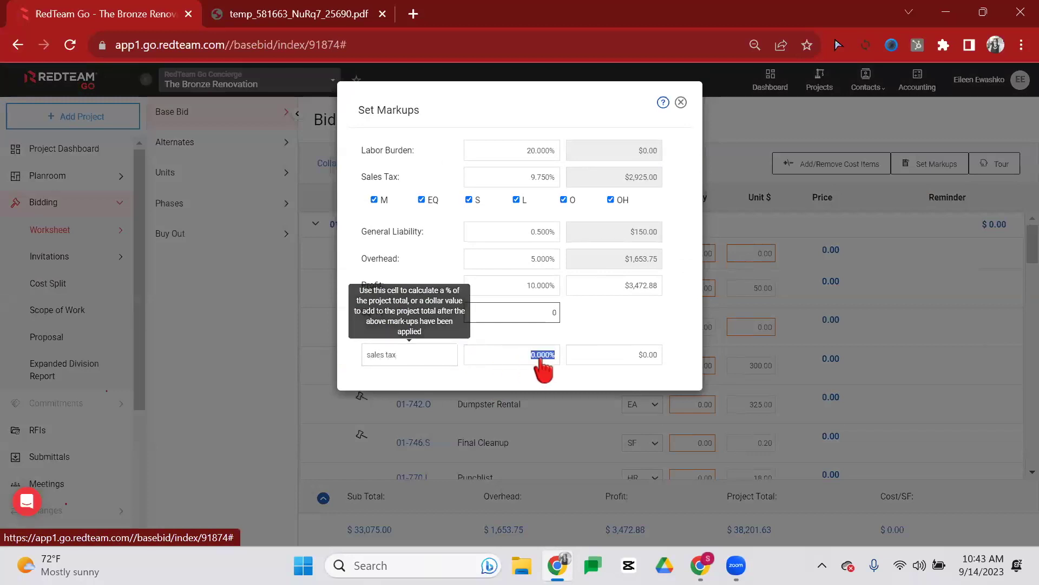
click(630, 359)
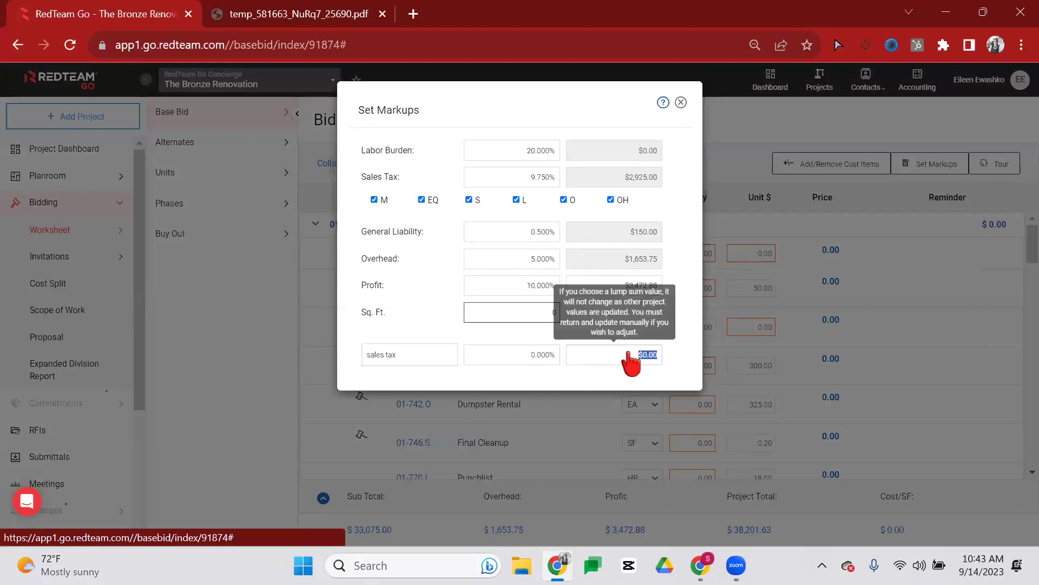
drag(634, 355, 637, 357)
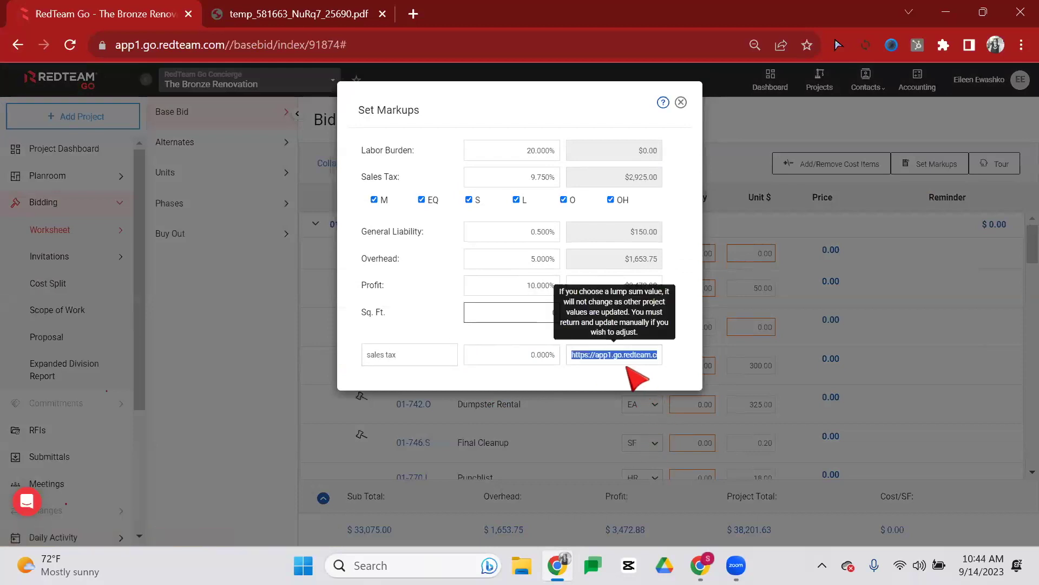
key(BackSpace)
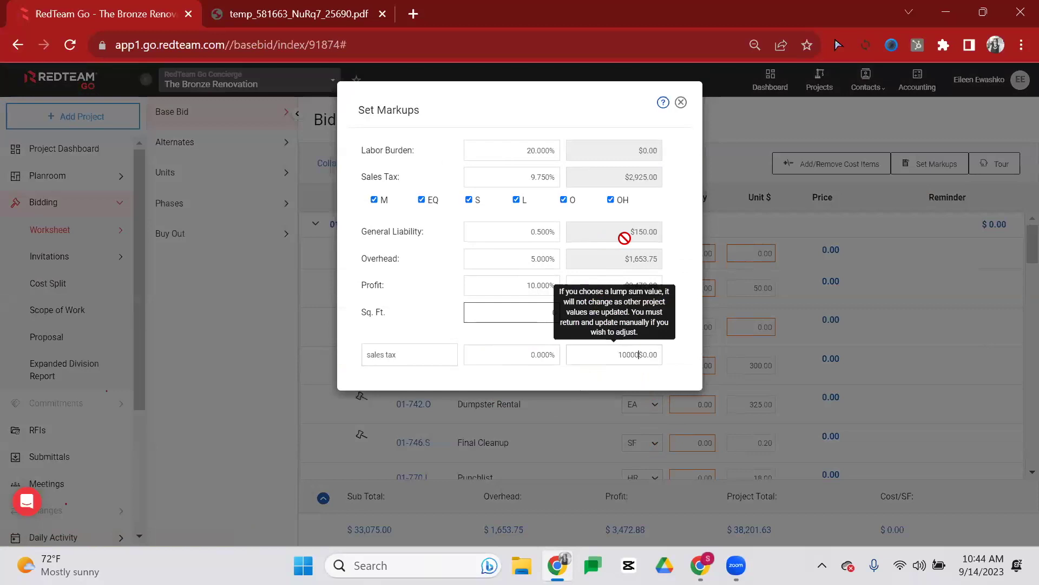
- Enlarge the page to 110% and remove the stray web address from the custom markup's label
click(427, 356)
drag(441, 310, 411, 355)
key(ctrl+plus)
key(ctrl+plus)
key(ctrl+plus)
key(ctrl+plus)
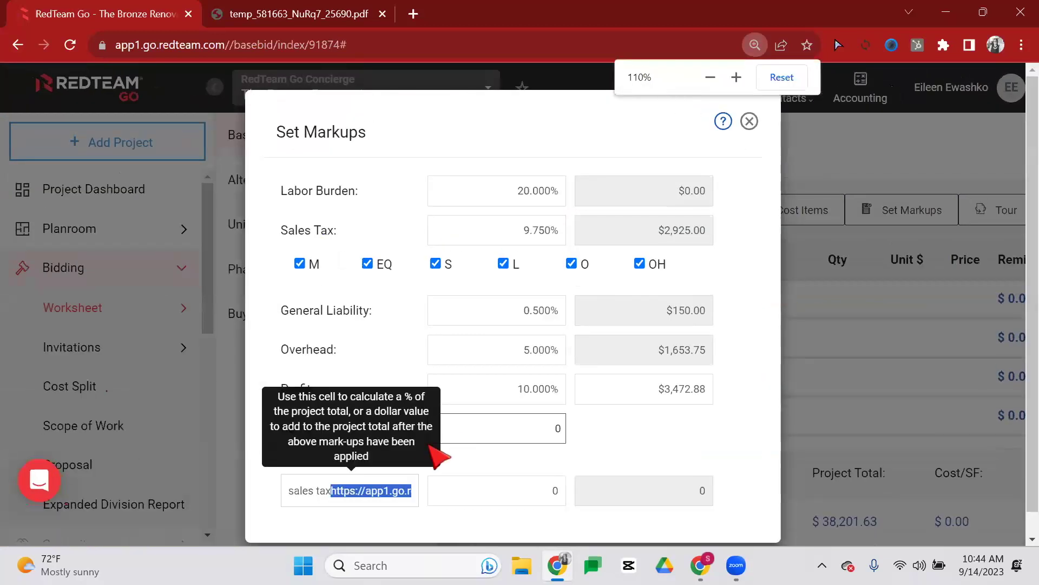
key(BackSpace)
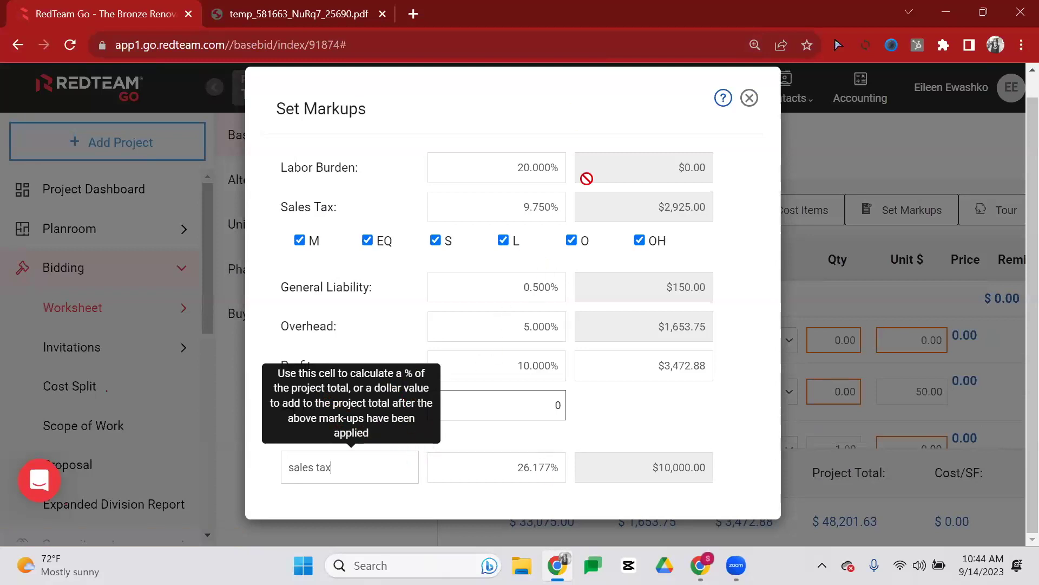
- Check the guidance on the custom sales tax markup's percentage and lump sum values
click(526, 472)
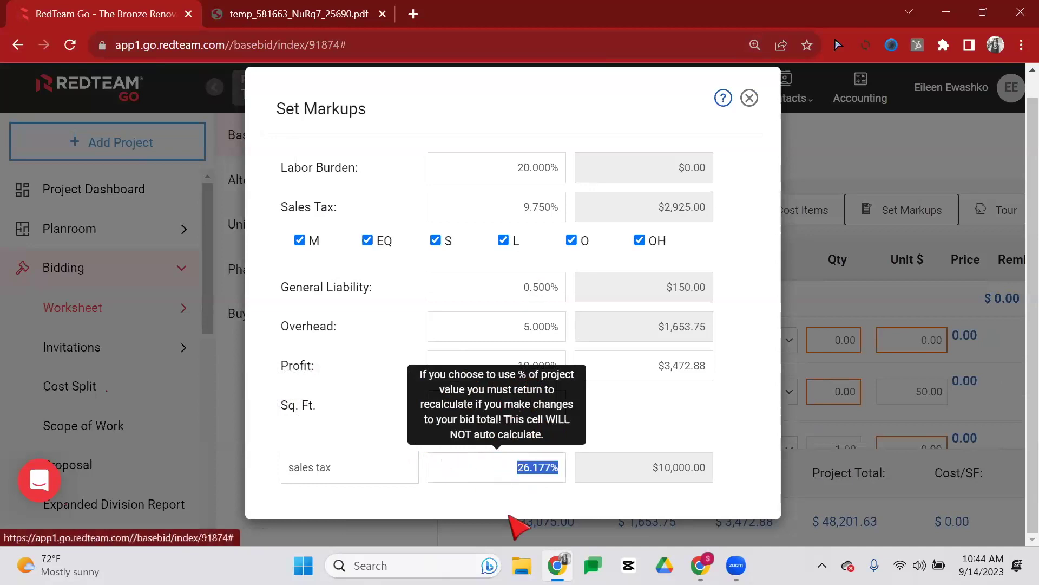
click(593, 471)
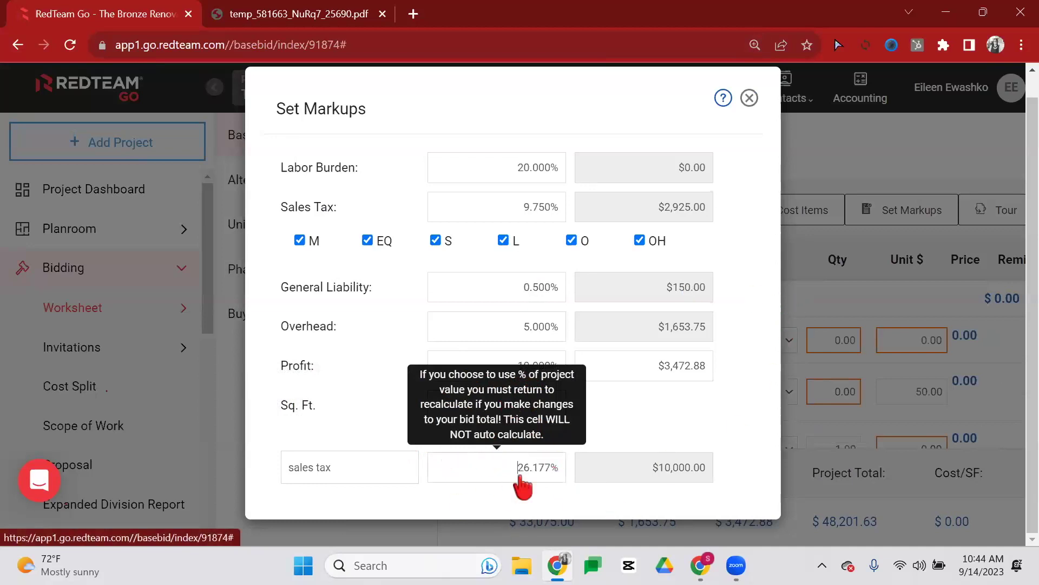
click(516, 473)
triple_click(511, 473)
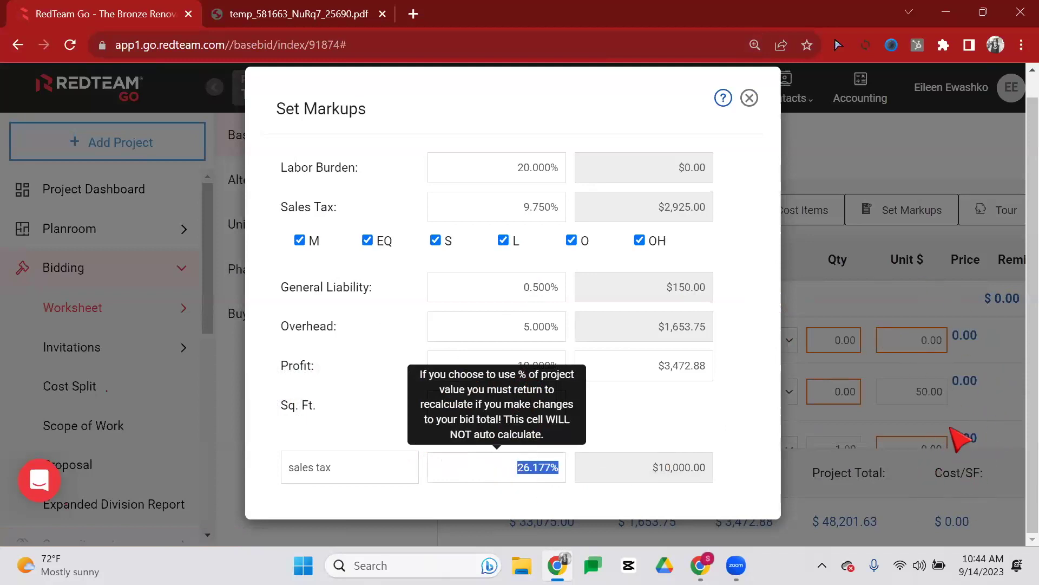
click(515, 469)
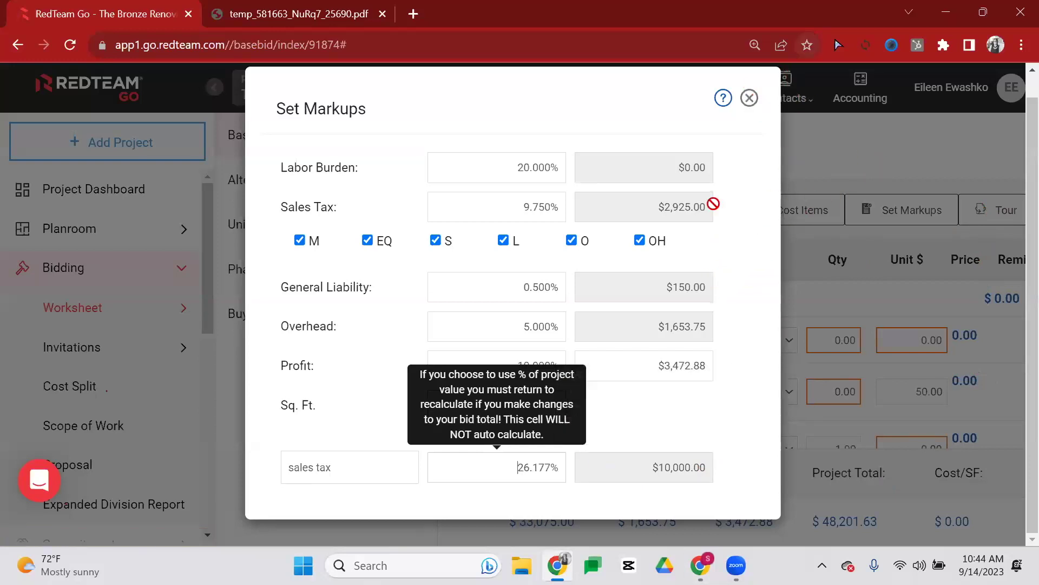
- Clear the percentage of the custom sales tax markup and close the markups
click(519, 478)
key(Delete)
key(Delete)
key(Delete)
key(Delete)
key(Delete)
key(Delete)
key(Delete)
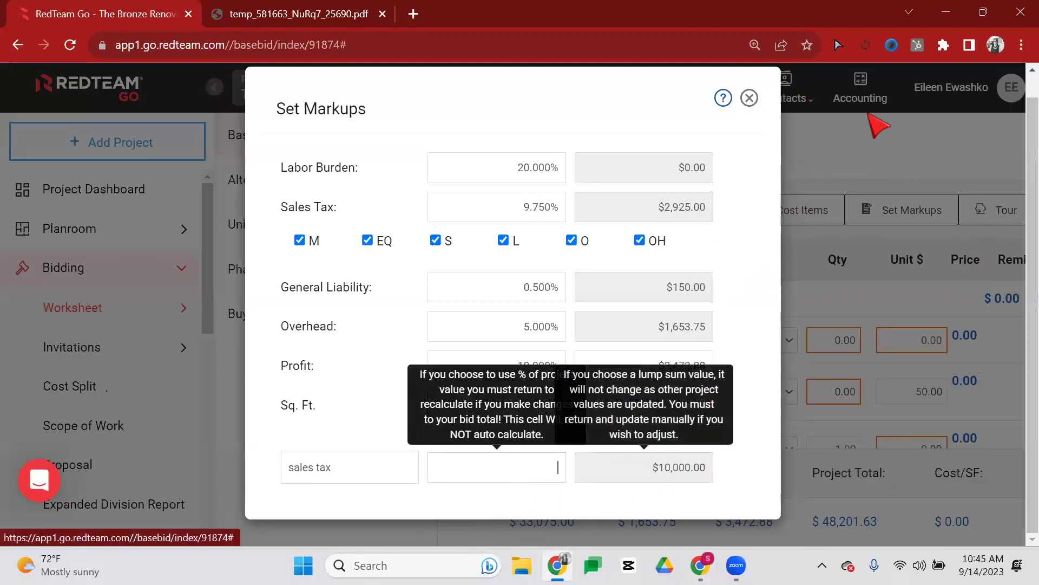
click(750, 98)
- Reduce the page zoom below 90% and look over the base bid worksheet's divisions and totals
key(ctrl+minus)
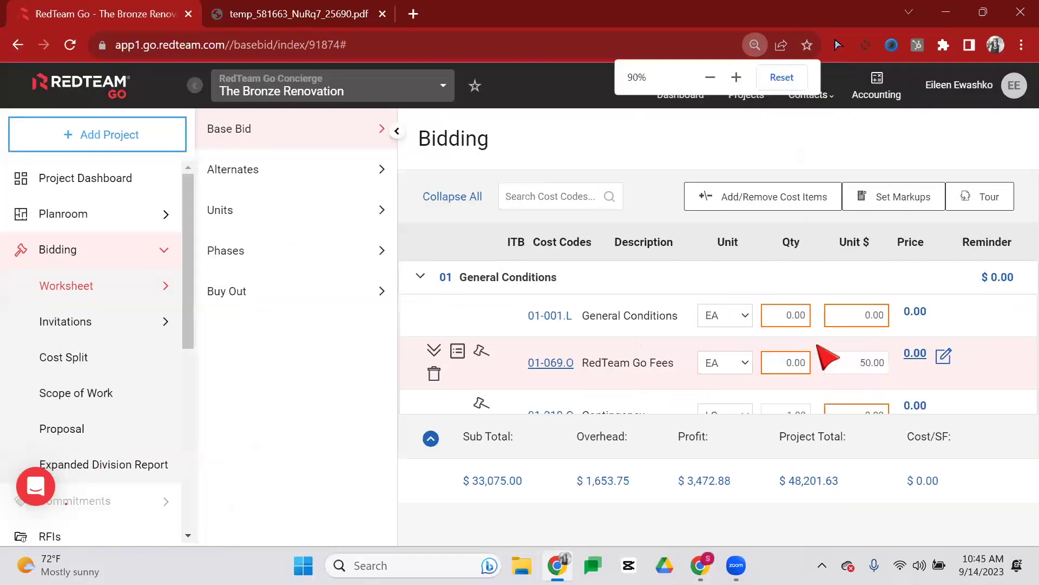
key(ctrl+minus)
key(ctrl+minus)
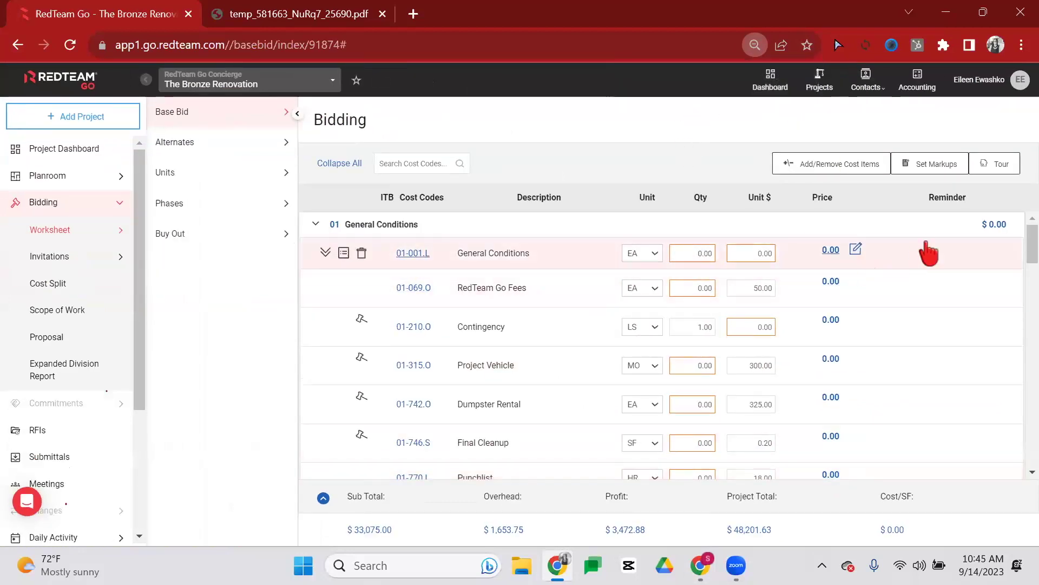
scroll(353, 290, down, 9)
scroll(379, 242, up, 8)
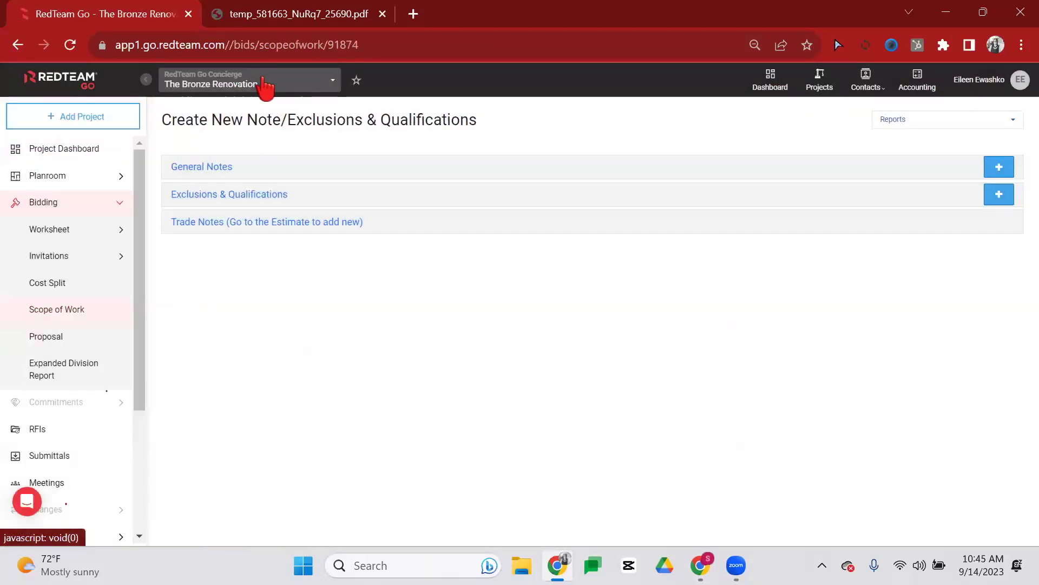
- Look through the saved general notes available for the project's scope of work
click(282, 166)
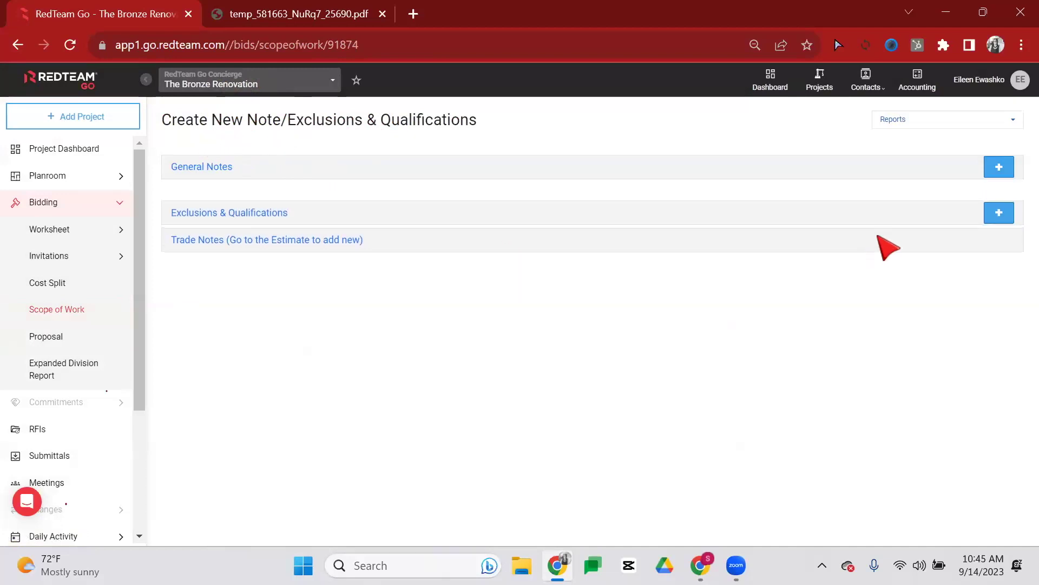
click(998, 167)
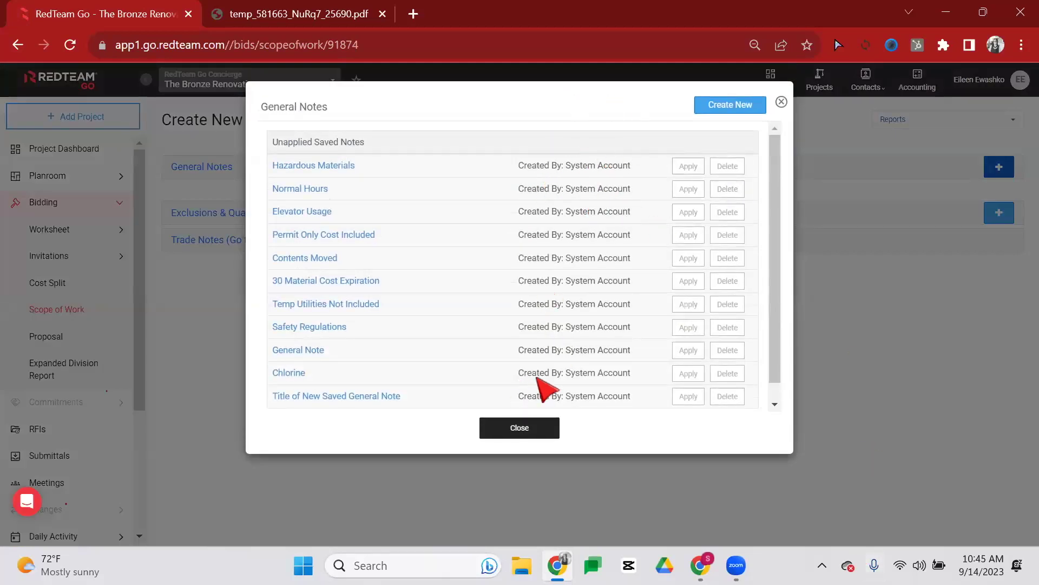
scroll(524, 348, down, 1)
scroll(487, 223, up, 1)
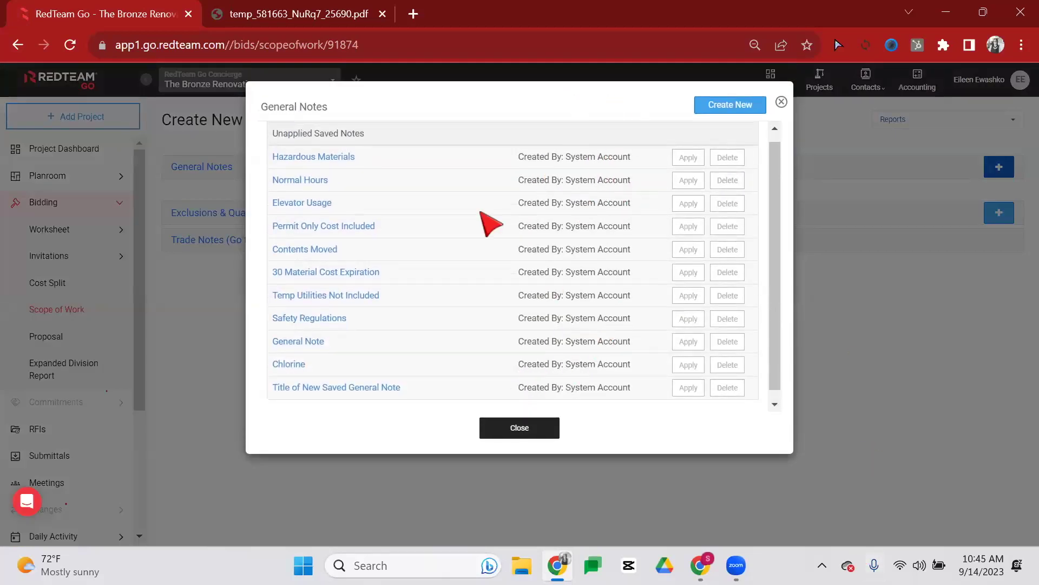
click(730, 108)
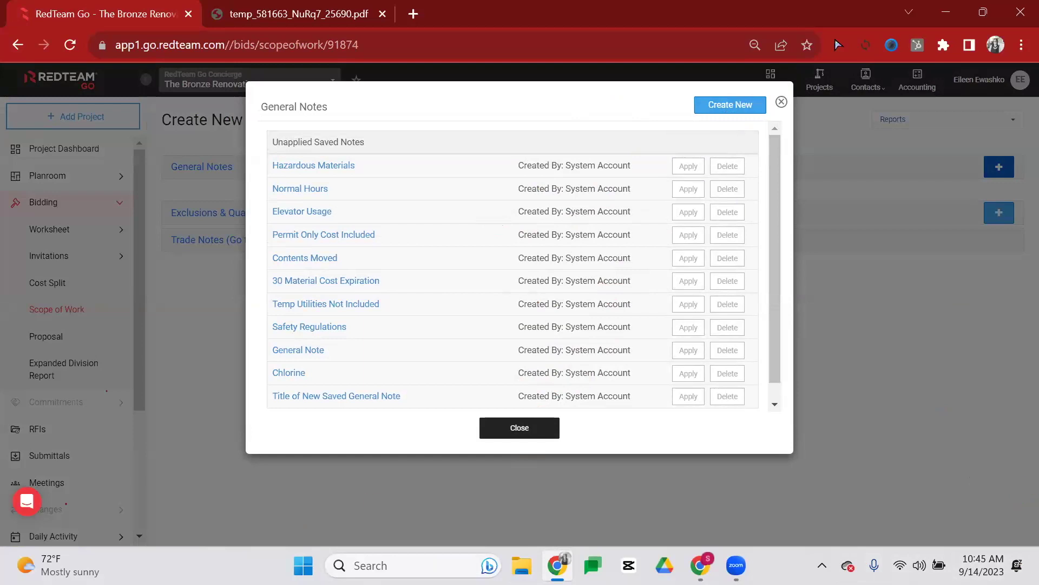
- Apply the saved general notes for hazardous materials, elevator usage, contents moved, material cost expiration, permit cost, normal hours, temp utilities and safety regulations
click(688, 166)
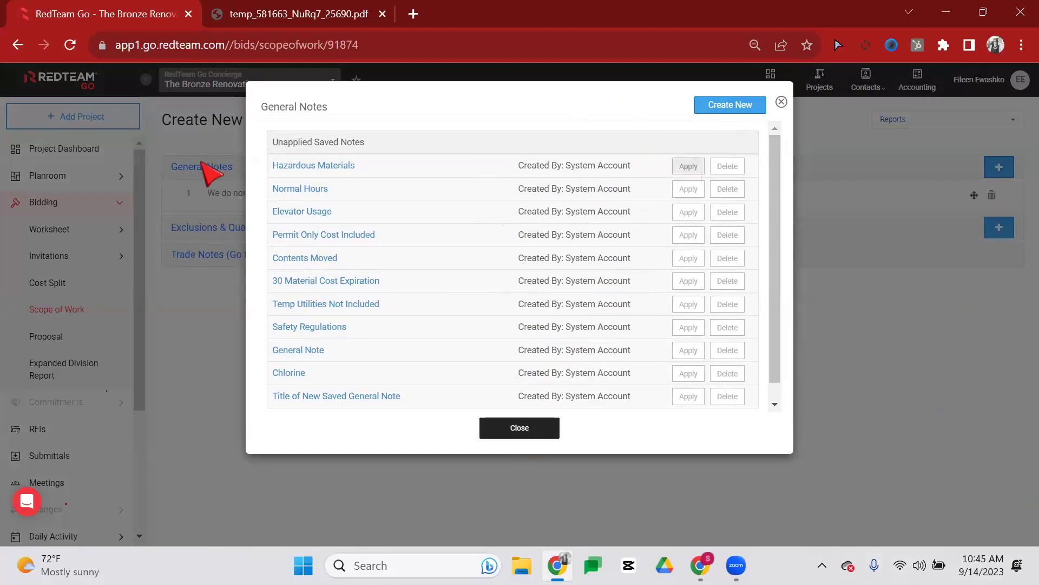
click(700, 191)
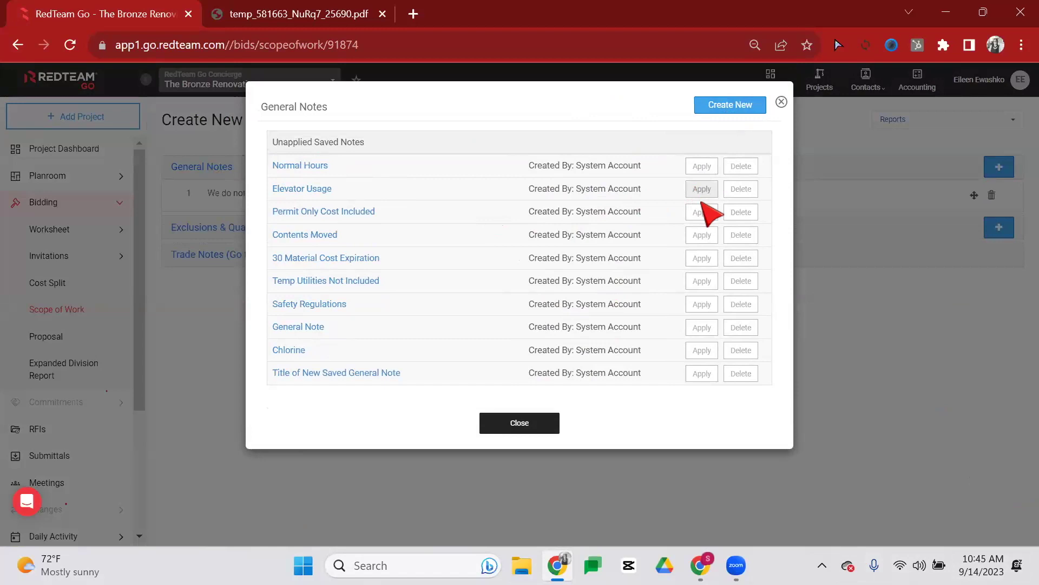
click(705, 212)
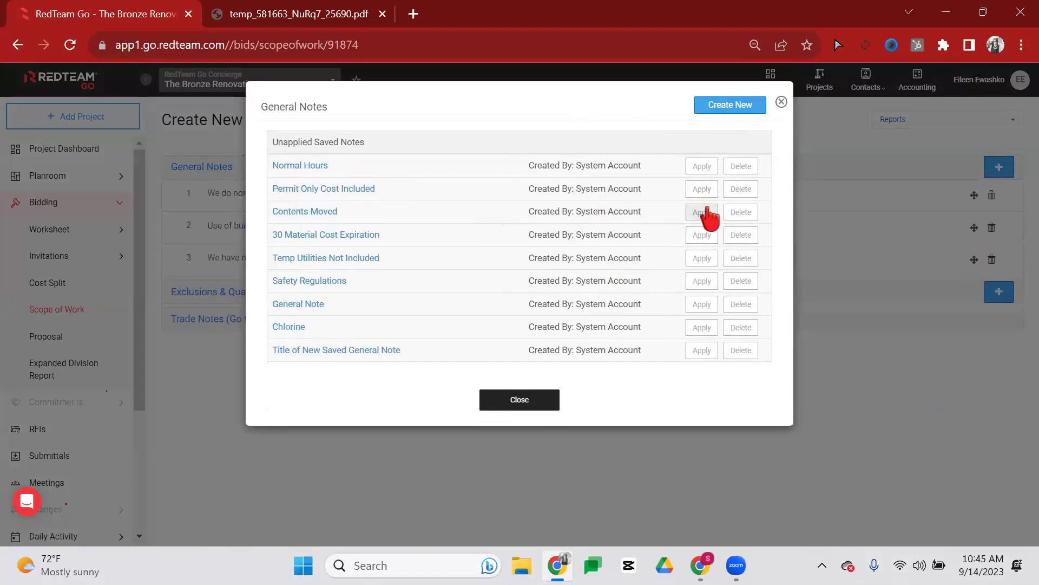
click(702, 212)
click(702, 189)
click(702, 166)
click(702, 166)
click(705, 166)
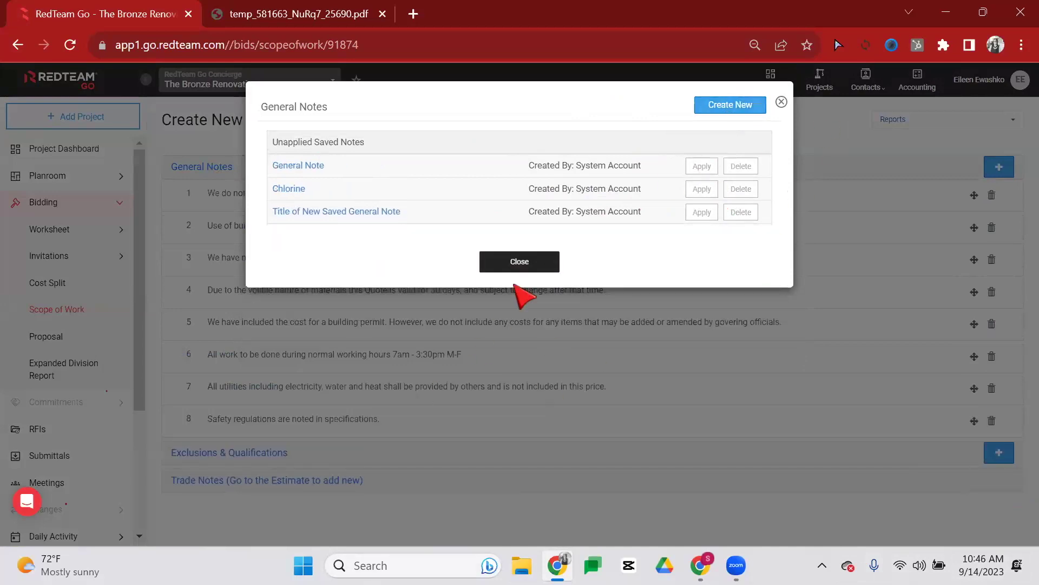
click(518, 265)
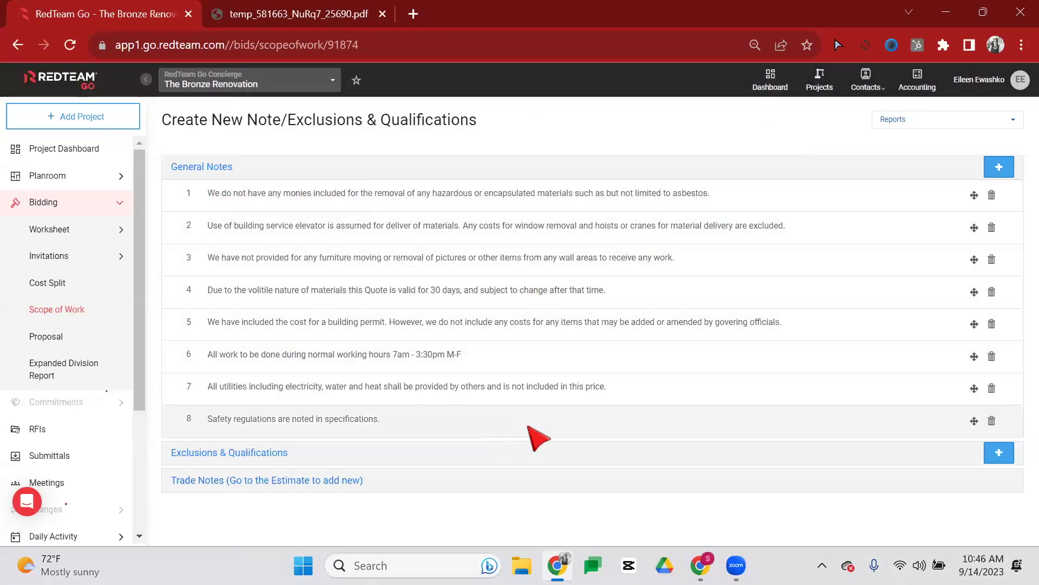
click(999, 165)
click(752, 108)
click(584, 256)
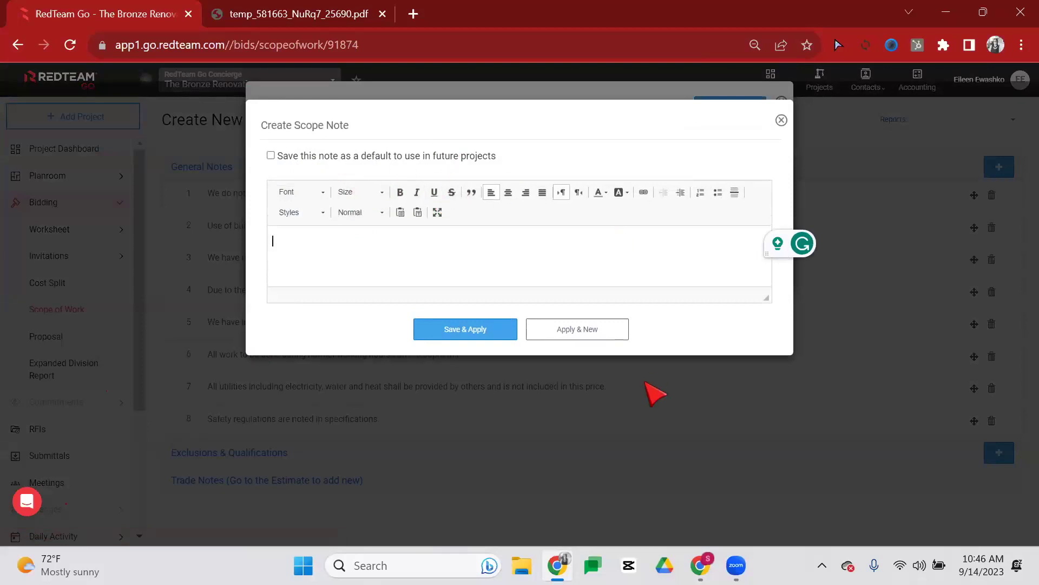
click(270, 155)
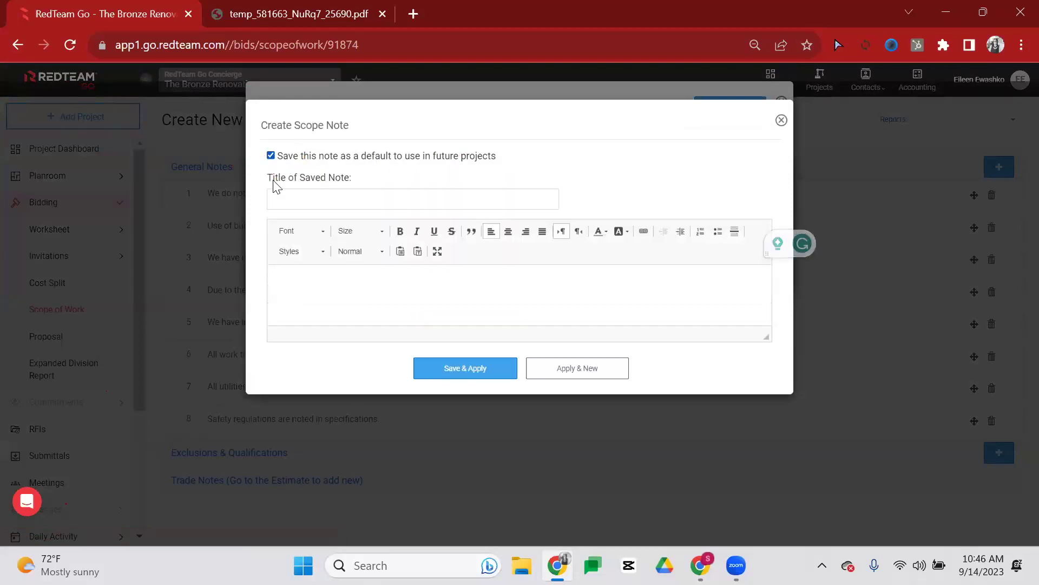
click(313, 193)
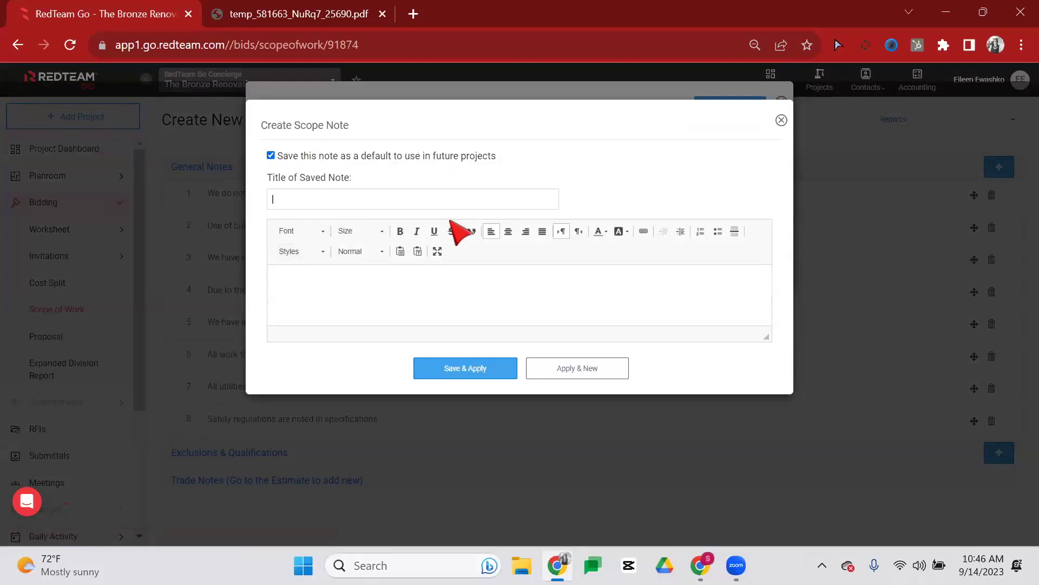
click(781, 120)
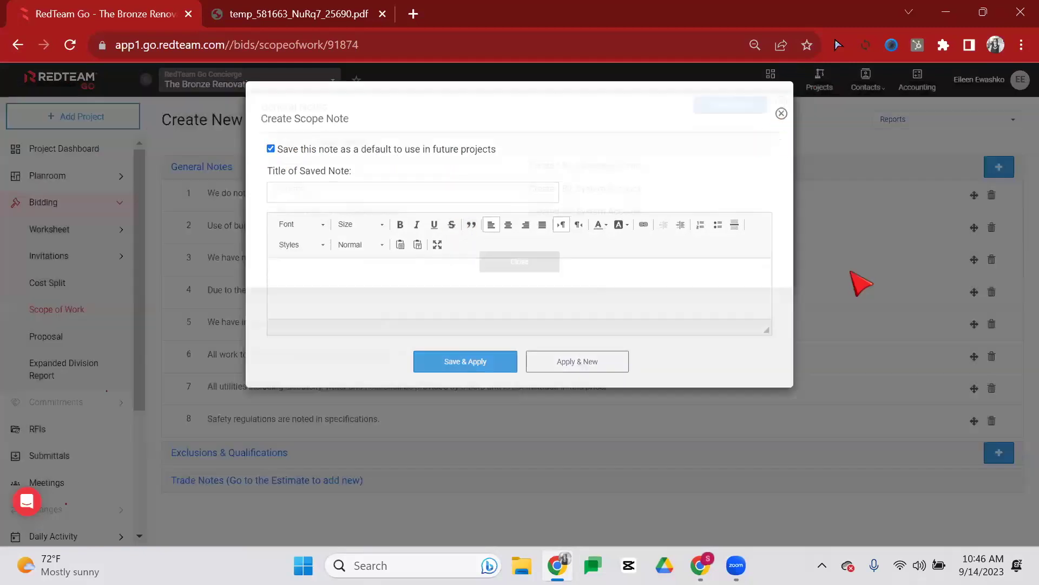
click(219, 336)
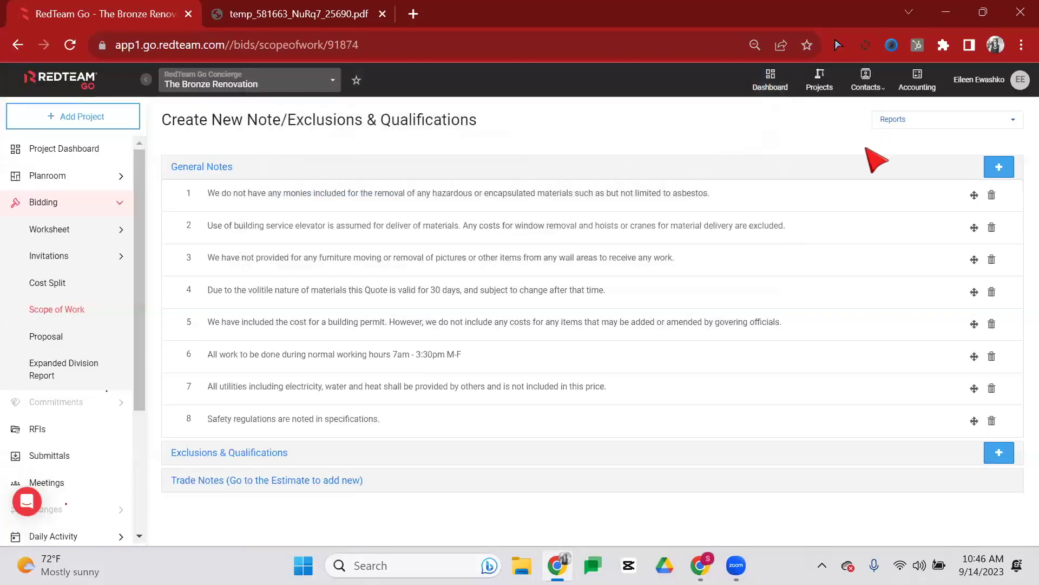
- Apply the saved exclusions and qualifications for Haz Mat, Excludes Rock Removal and Concrete to the scope of work
click(277, 458)
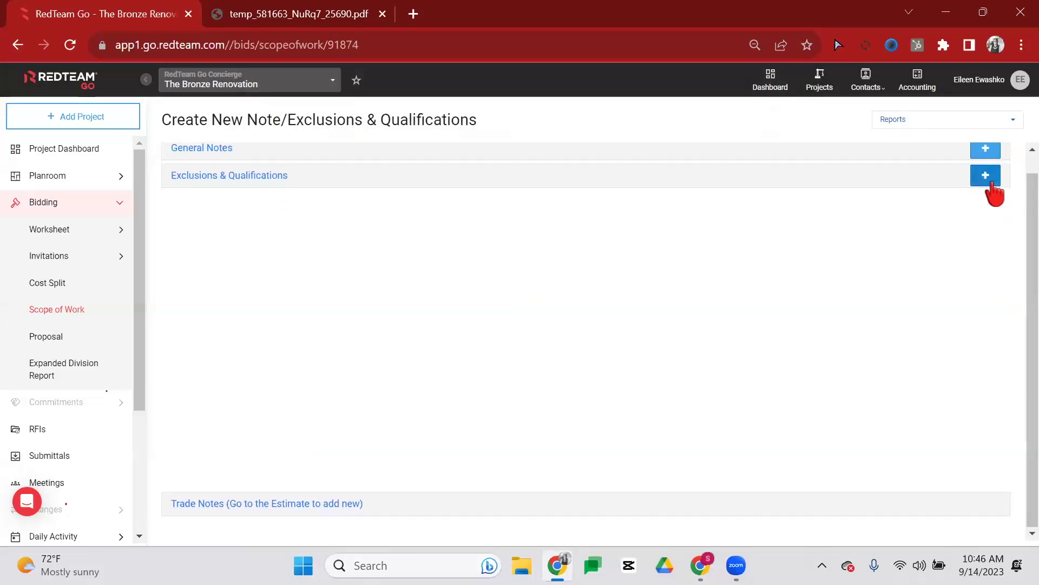
click(986, 176)
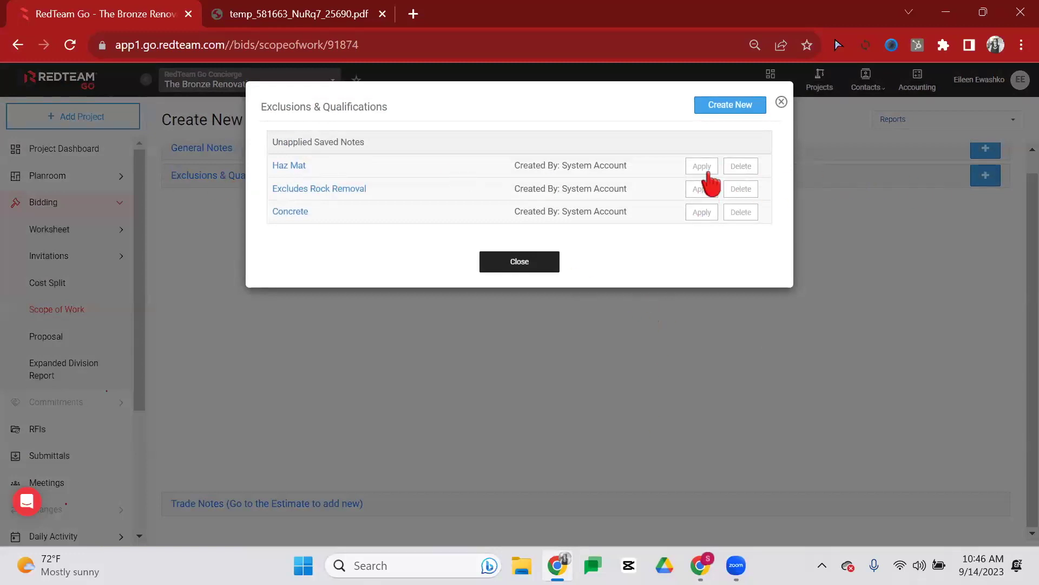
click(702, 191)
click(702, 166)
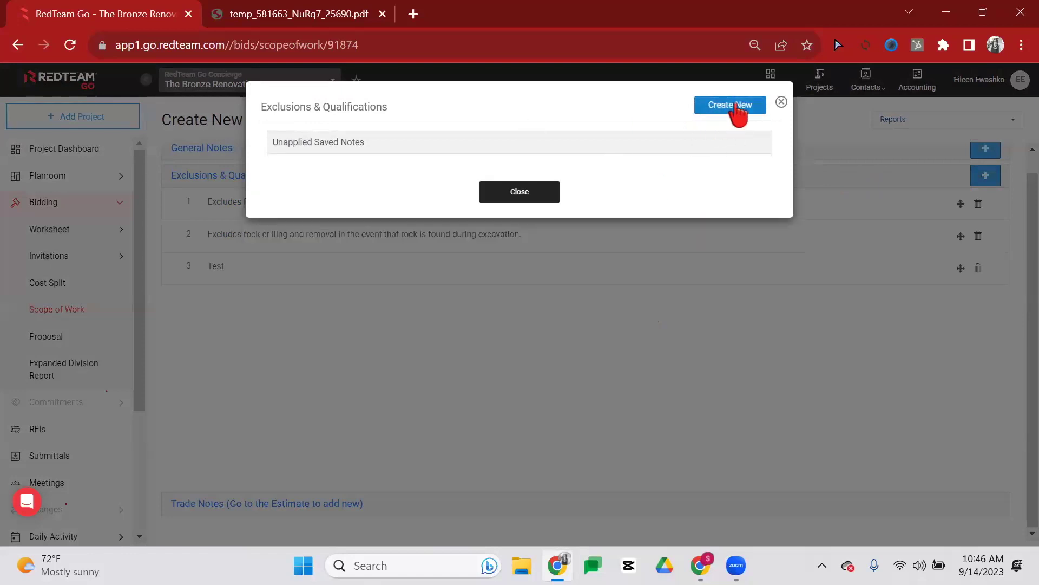
click(520, 193)
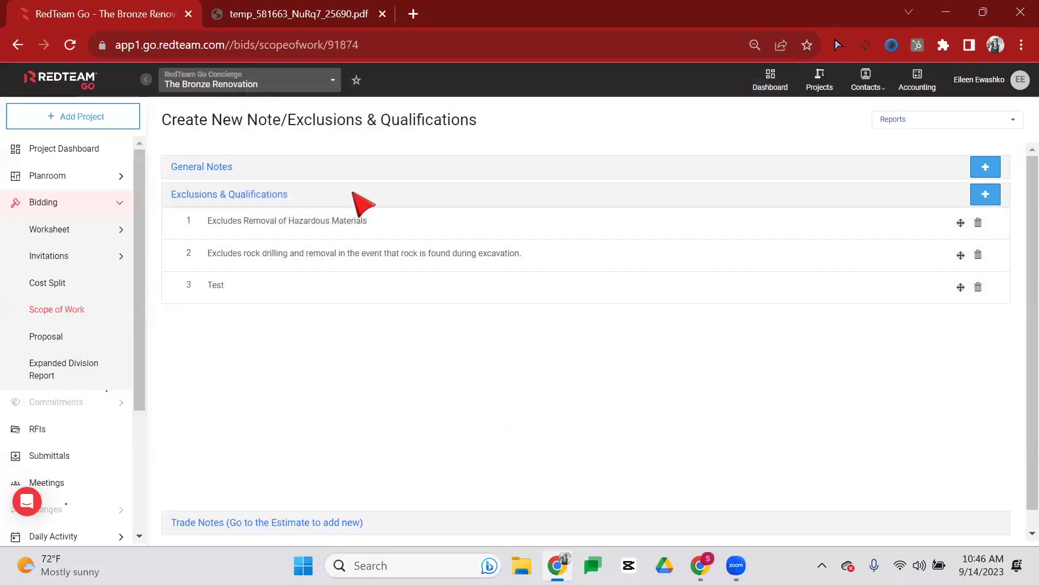
- Look through the trade notes listed under 06-220.S Millwork and 09-100.S Drywall
click(355, 193)
click(287, 221)
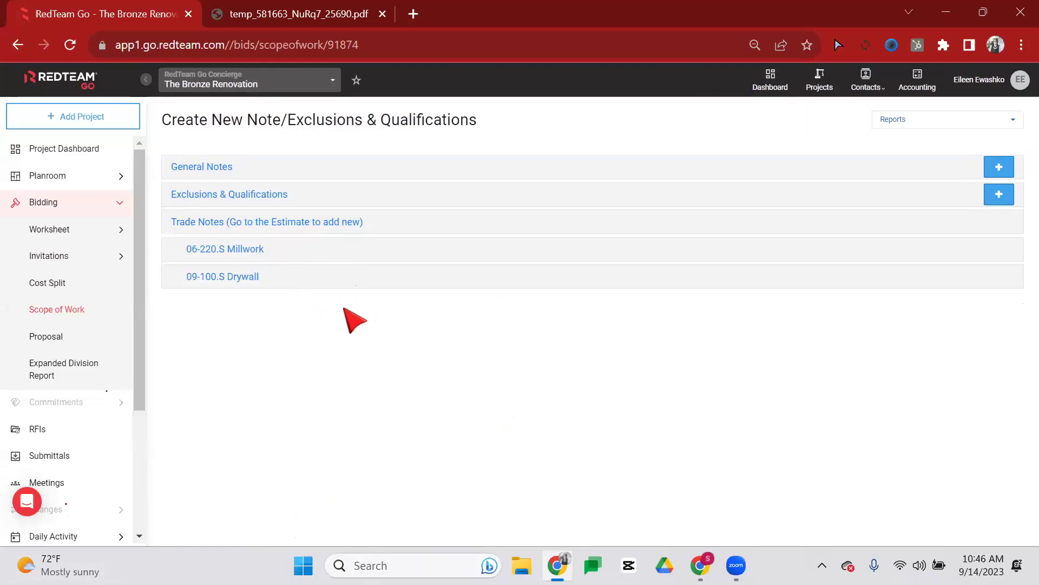
click(260, 251)
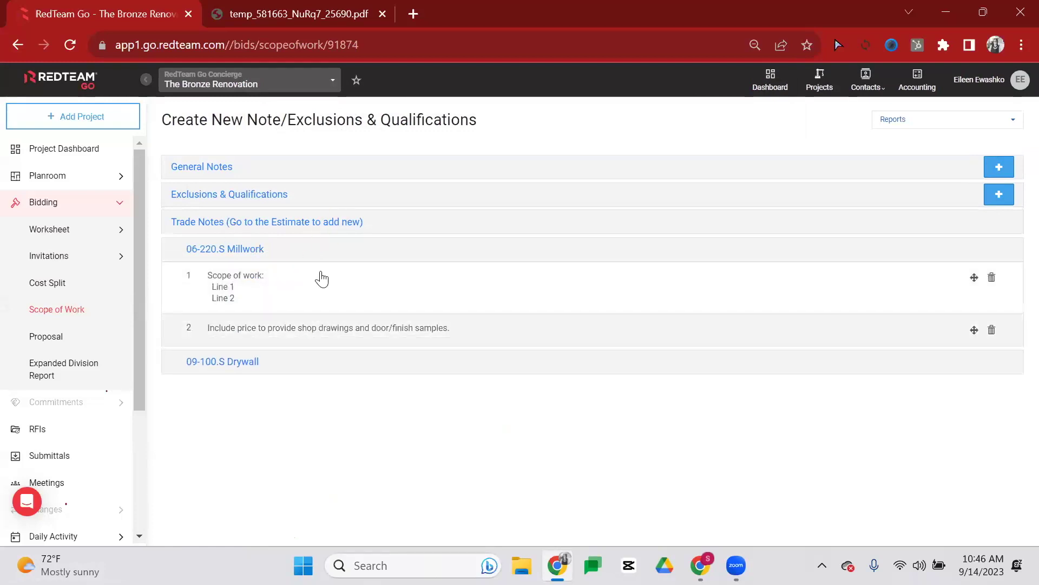
click(227, 362)
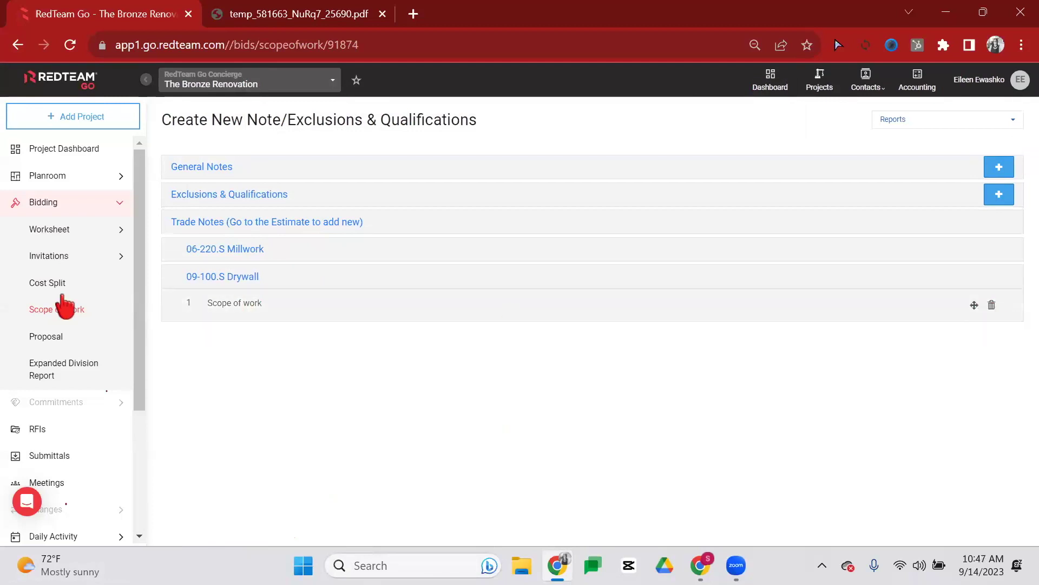
click(238, 252)
click(247, 363)
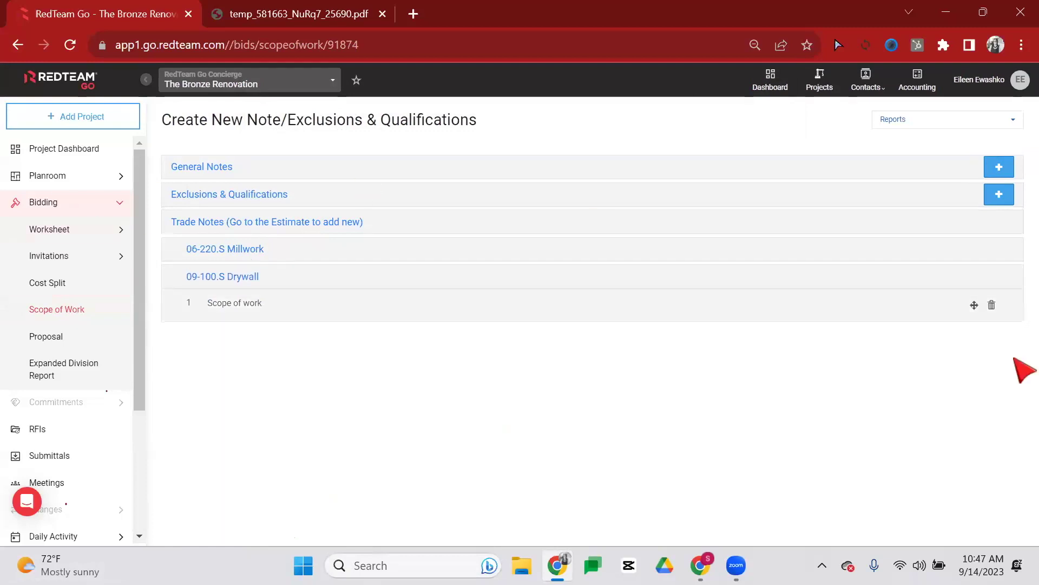
click(689, 253)
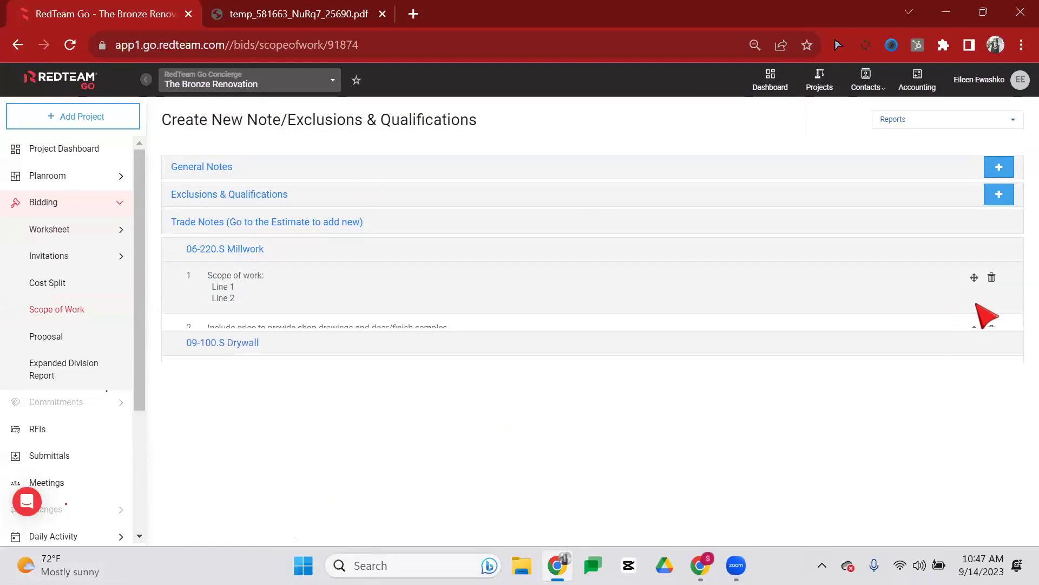
drag(974, 277, 982, 317)
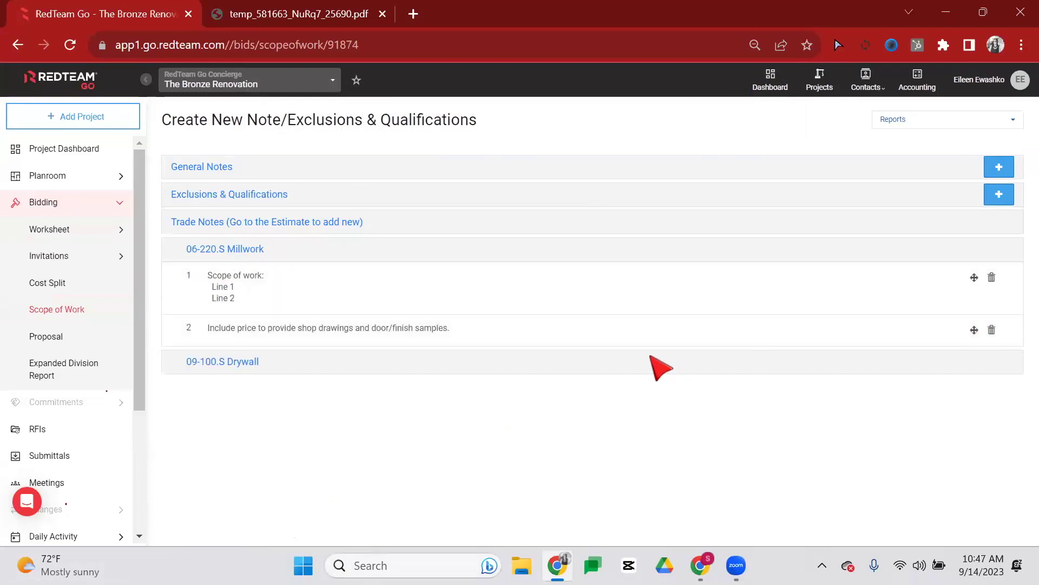
- Generate the Scope of Work Report and review its general bid notes and trade notes
click(957, 121)
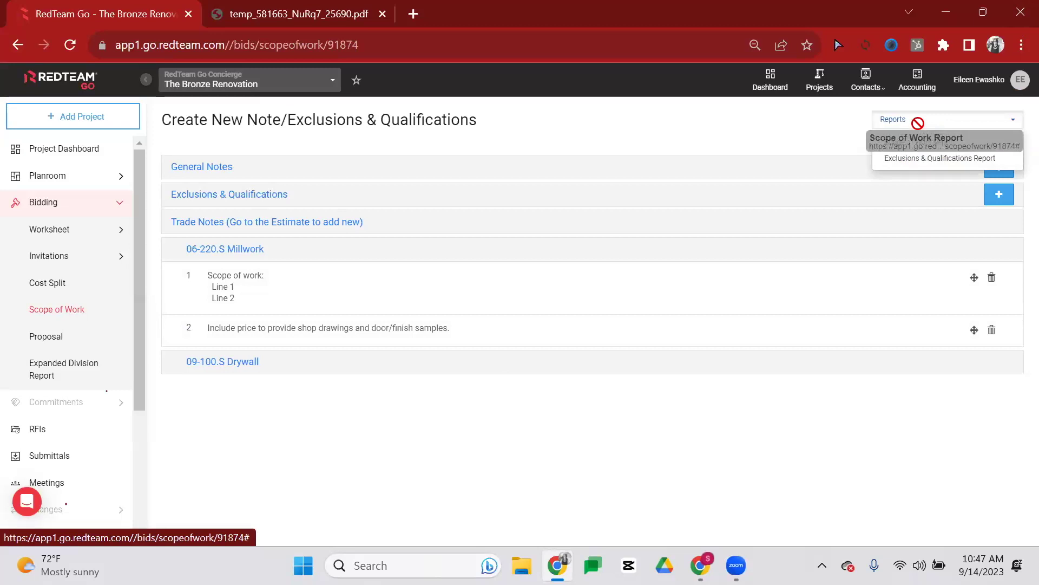
click(920, 156)
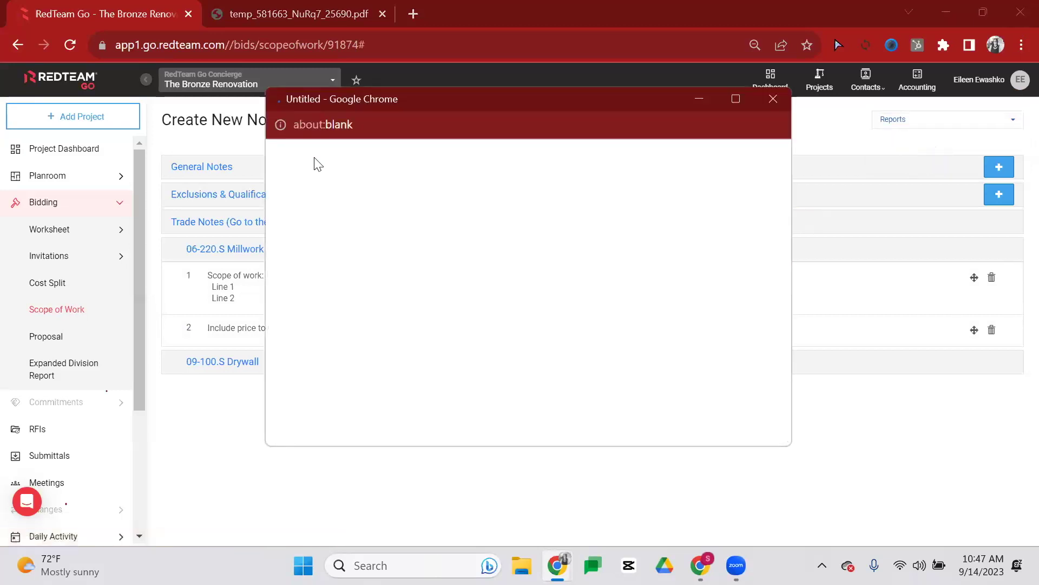
double_click(420, 98)
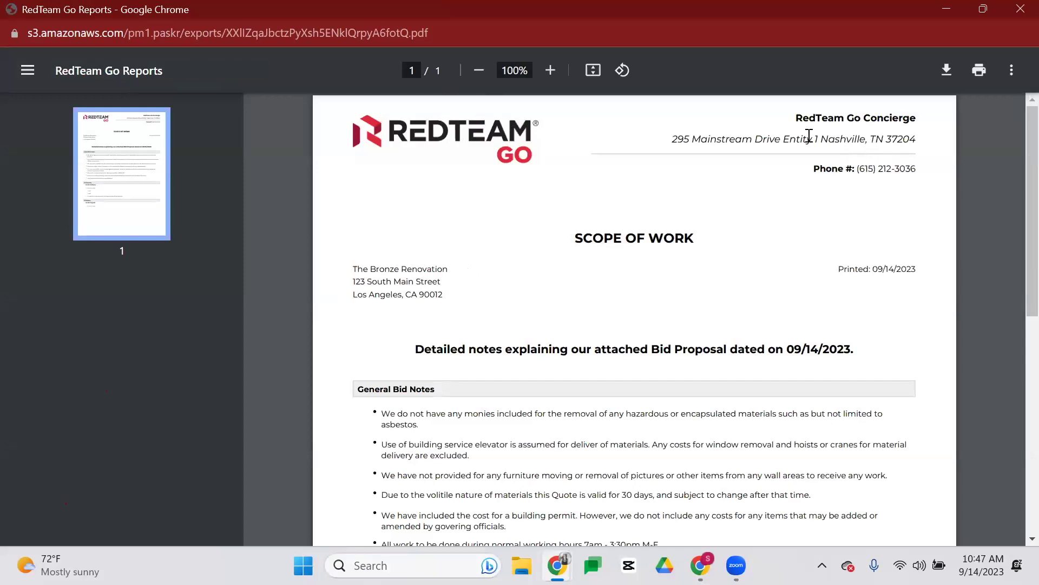
scroll(866, 217, down, 4)
scroll(704, 217, up, 3)
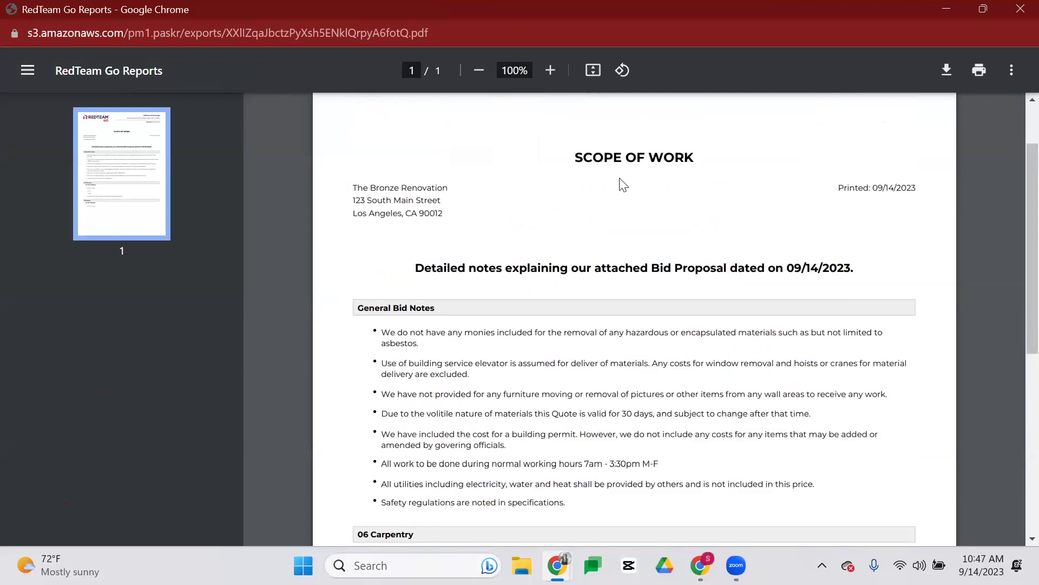
scroll(502, 293, down, 2)
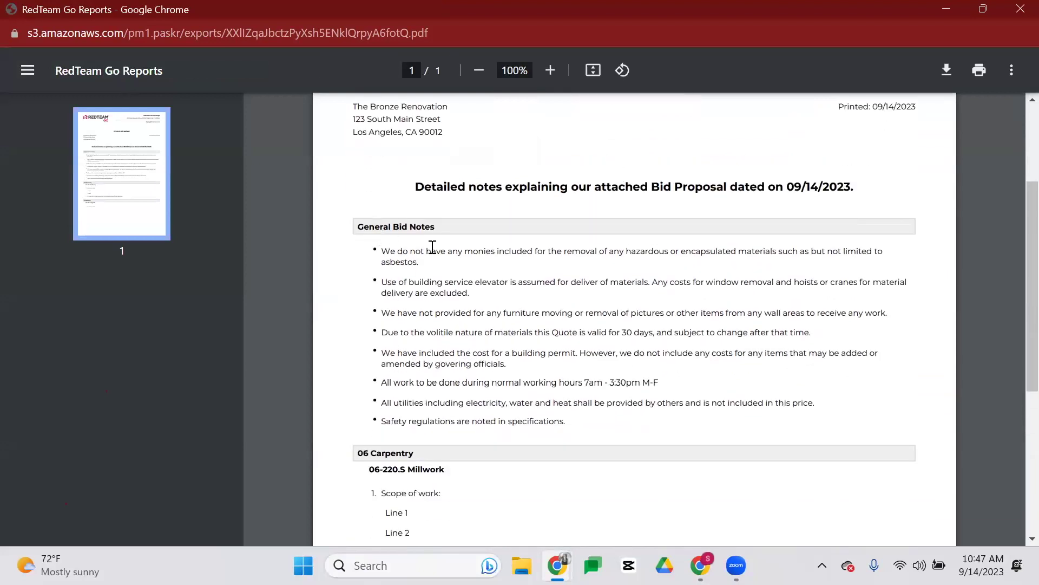
scroll(453, 337, down, 3)
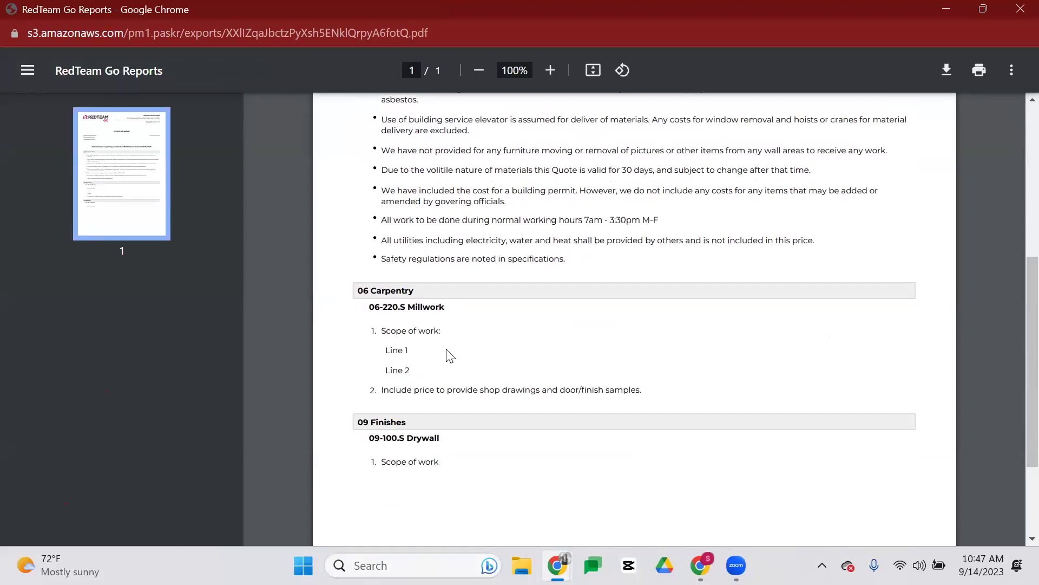
scroll(436, 431, down, 2)
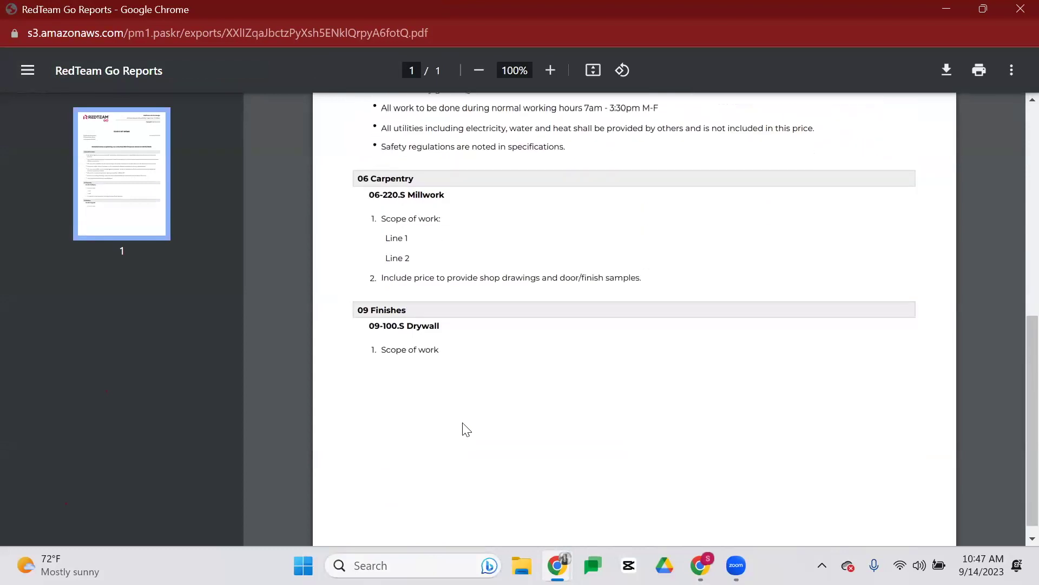
scroll(560, 375, up, 8)
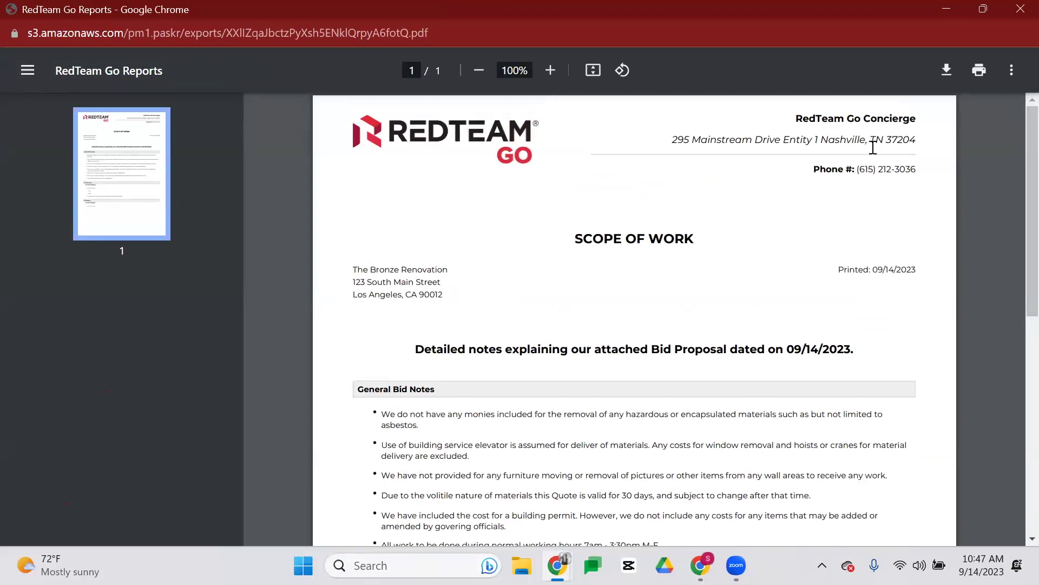
double_click(108, 7)
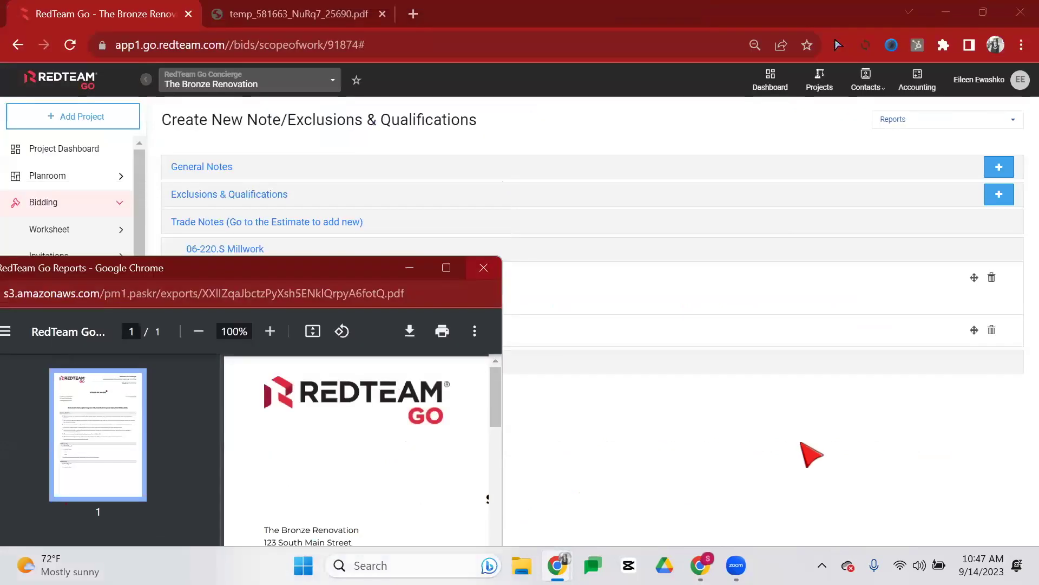
click(810, 453)
- Generate the Exclusions & Qualifications Report and enlarge it to read the listed exclusions
click(938, 123)
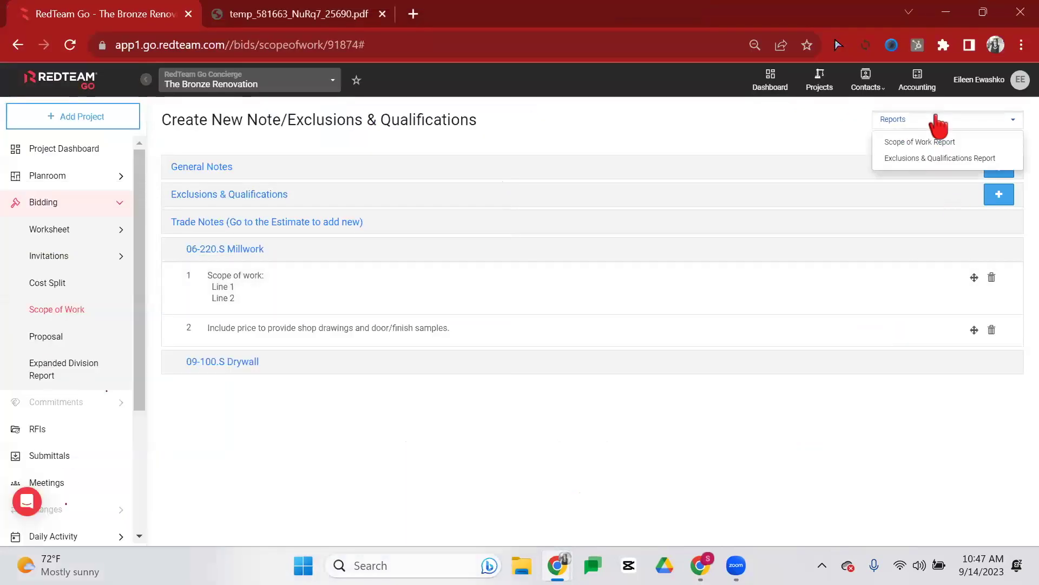
click(945, 158)
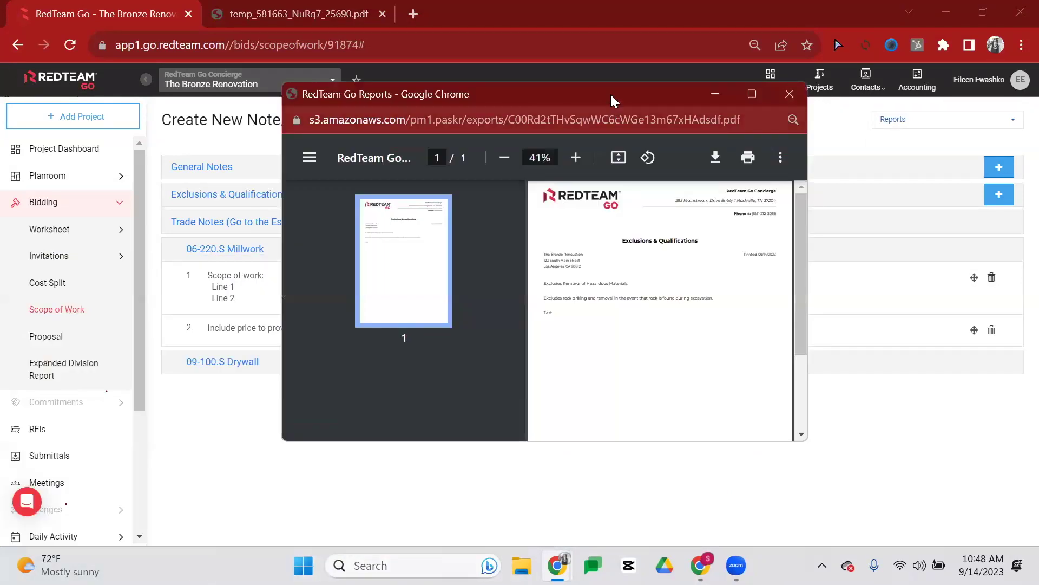
double_click(612, 89)
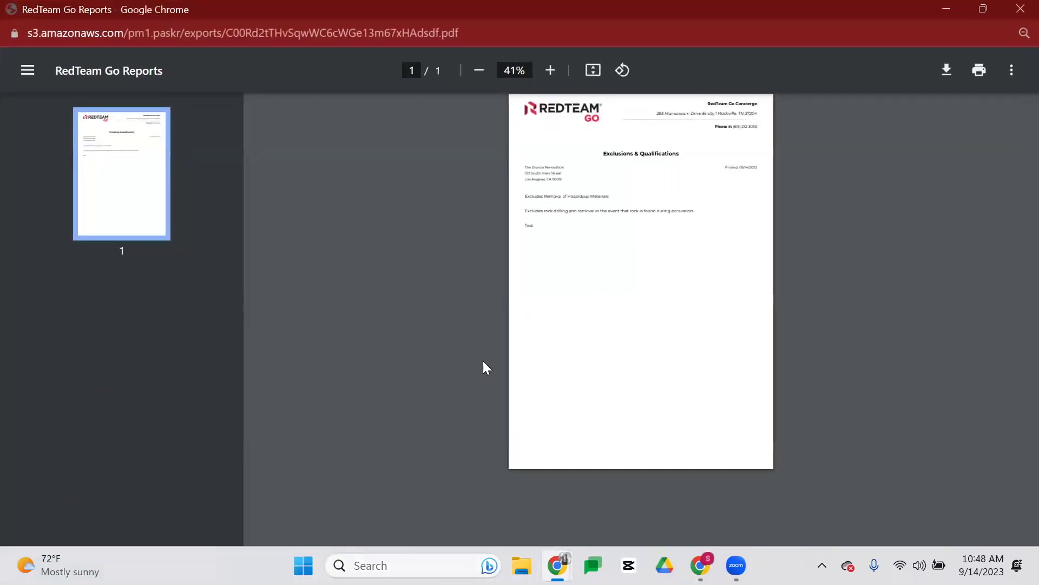
scroll(650, 306, up, 5)
scroll(670, 299, up, 1)
scroll(663, 301, down, 2)
scroll(988, 484, down, 2)
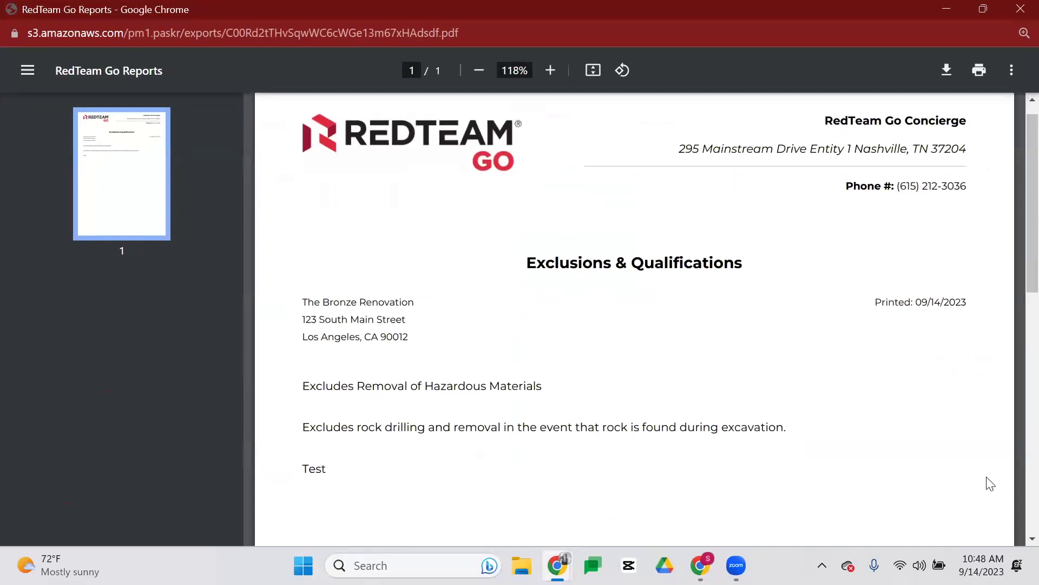
double_click(124, 5)
click(1025, 268)
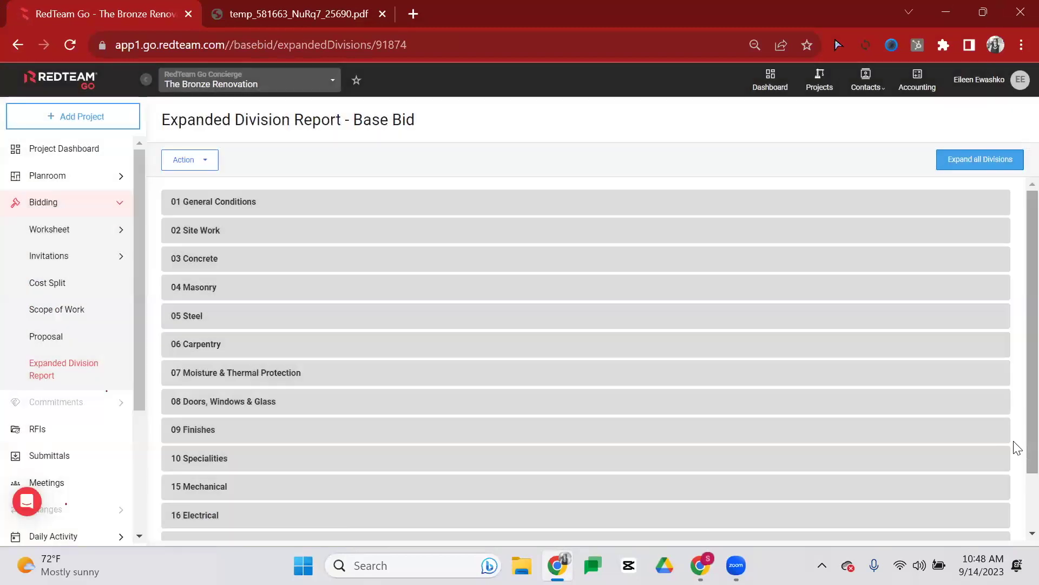
- Generate the base bid's Expanded Division Report with profit and examine its totals by division
scroll(765, 379, down, 2)
scroll(753, 447, up, 2)
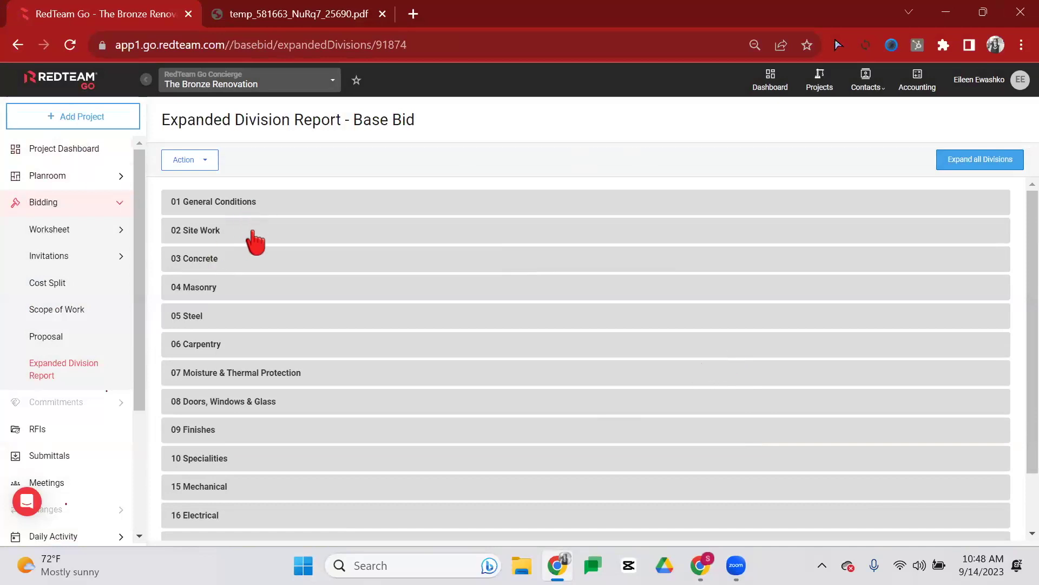
click(203, 161)
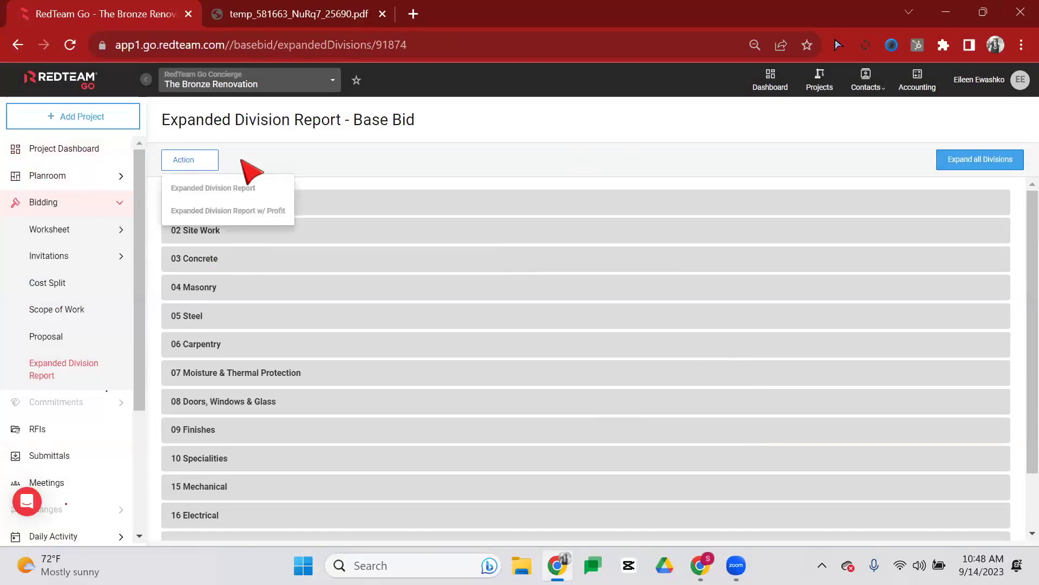
click(259, 213)
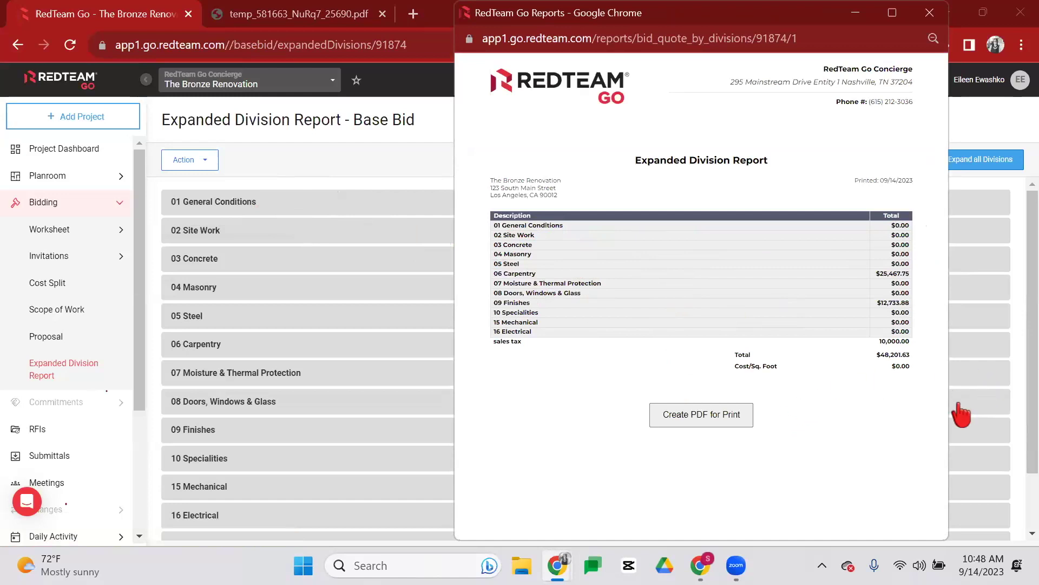
click(210, 160)
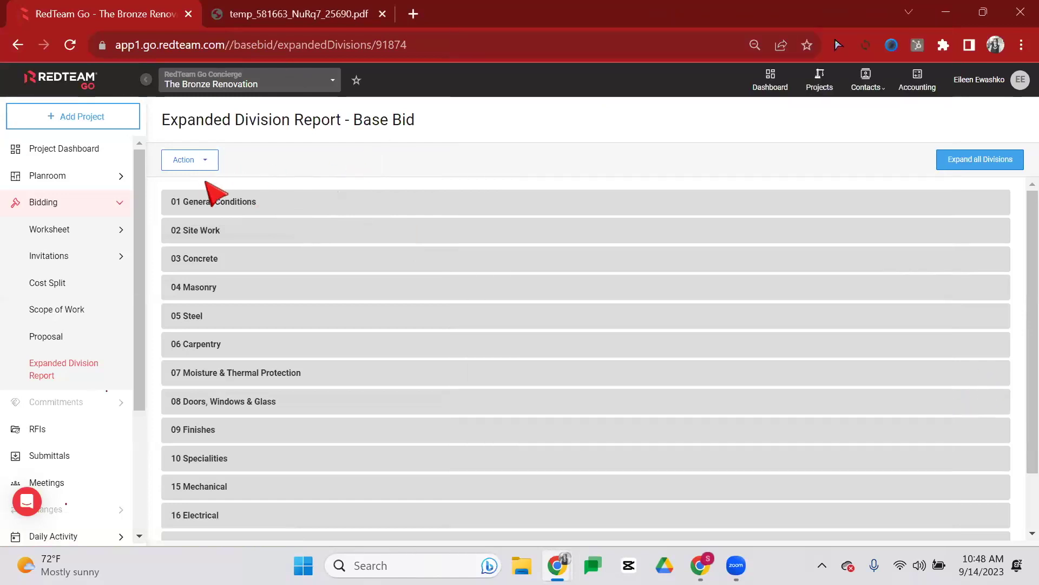
click(388, 257)
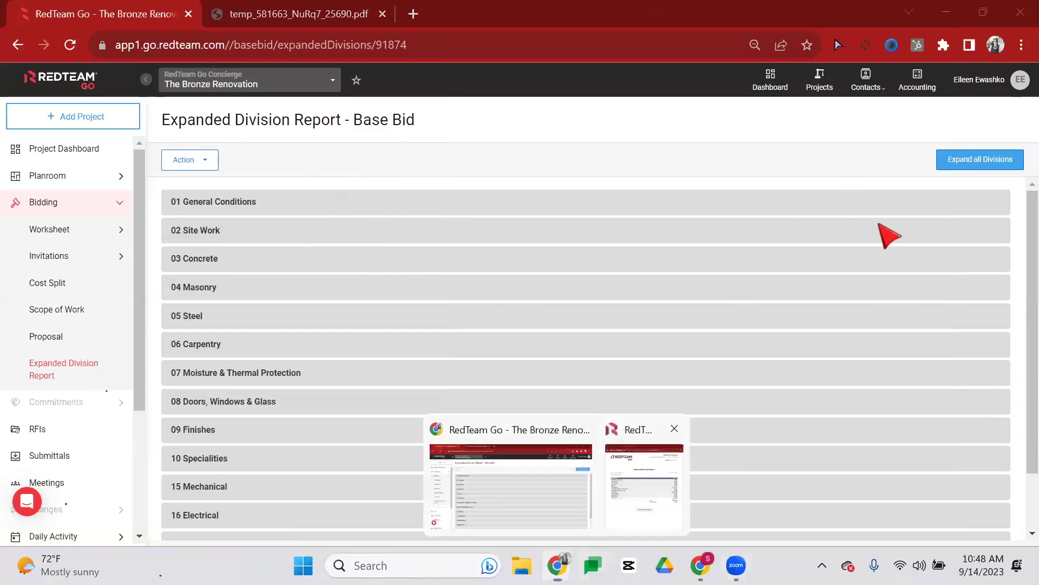
click(644, 476)
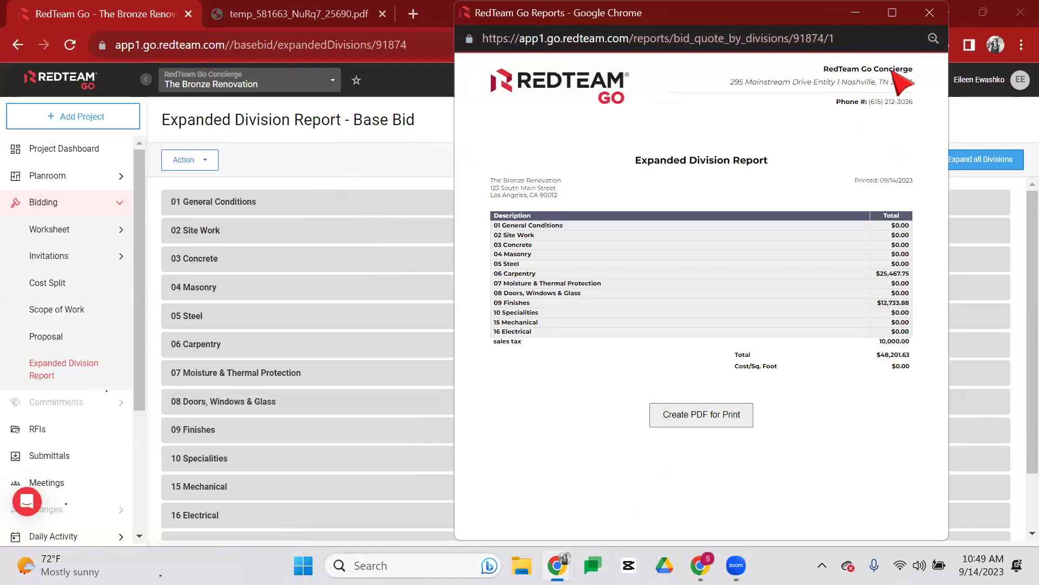
- Look over the base bid's Expanded Division Report without profit and close it
drag(749, 136, 512, 98)
click(451, 108)
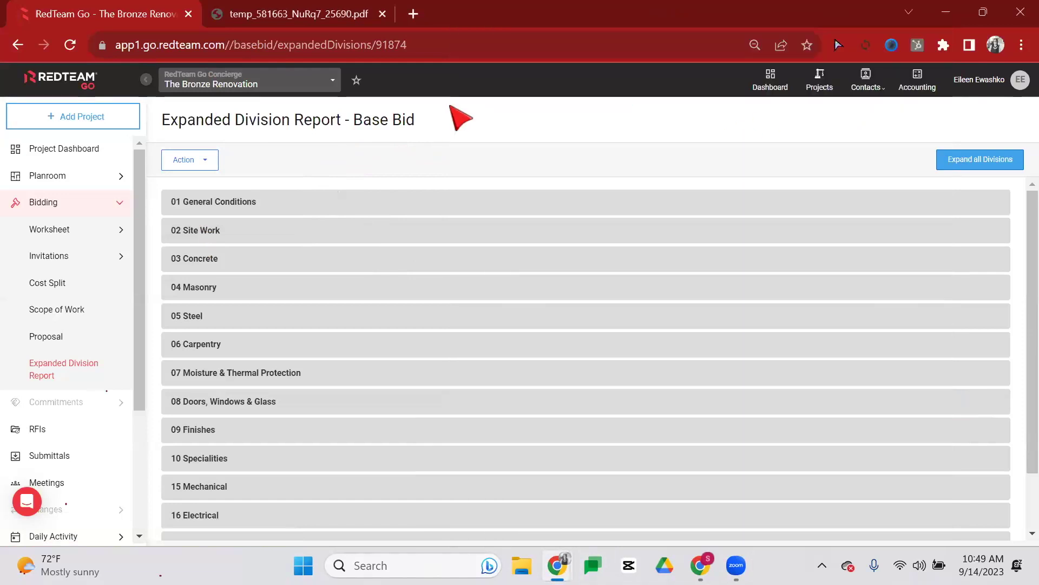
click(642, 476)
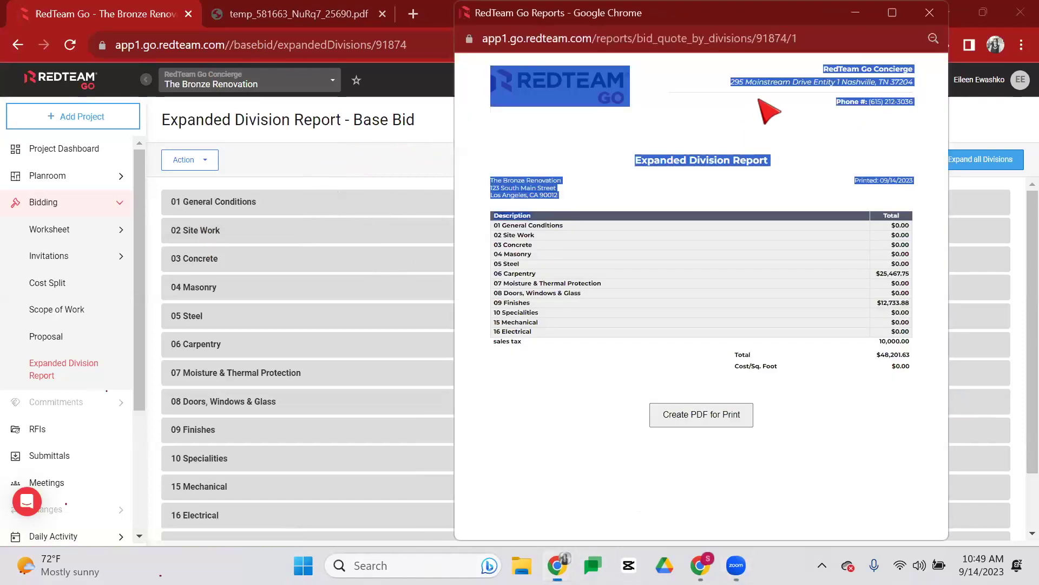
click(769, 38)
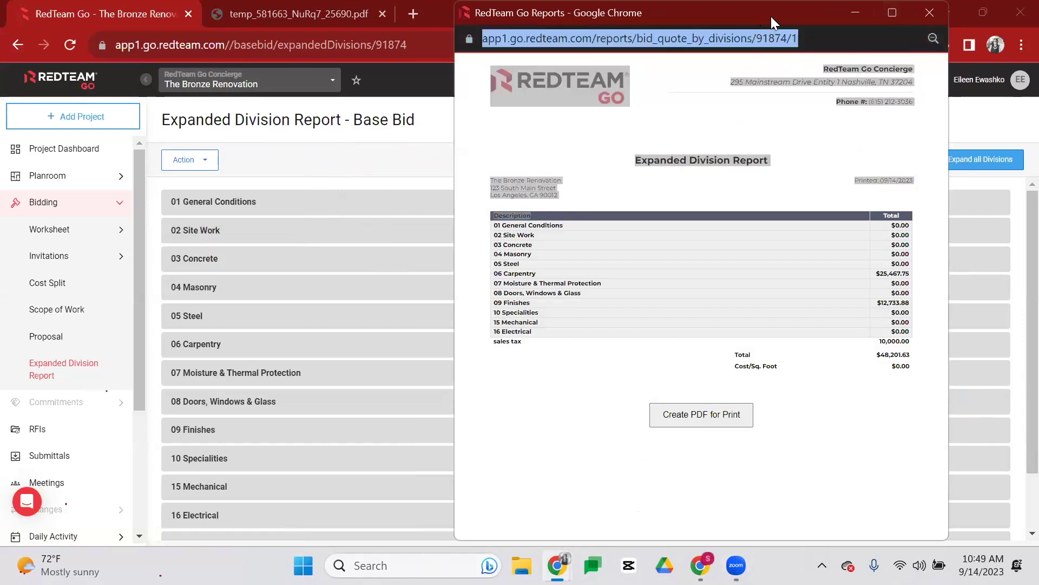
click(929, 13)
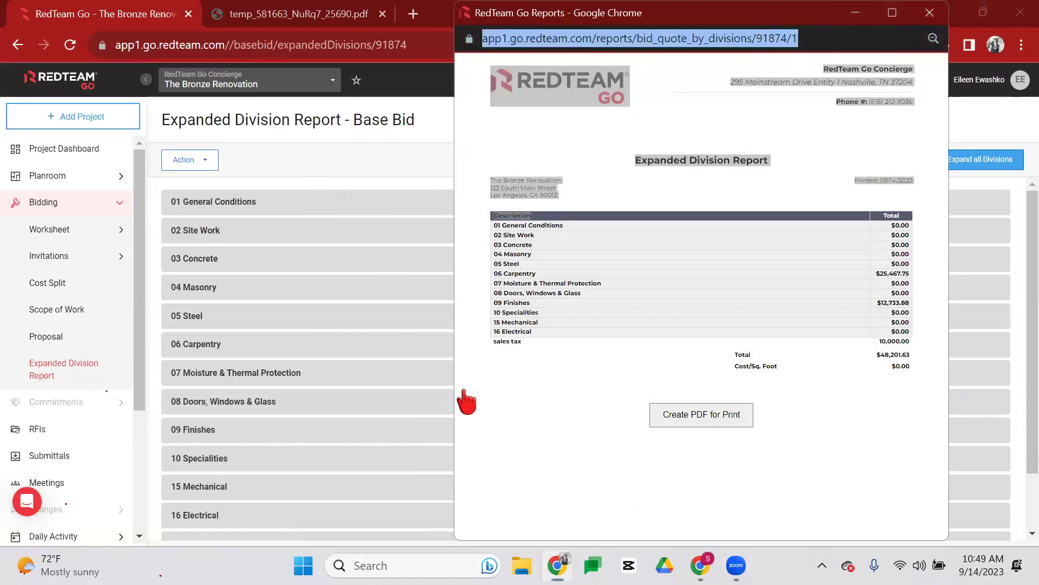
- Generate the Expanded Division Report with profit for the collapsed divisions, enlarge it to review the fee line, and close it
click(194, 162)
click(243, 212)
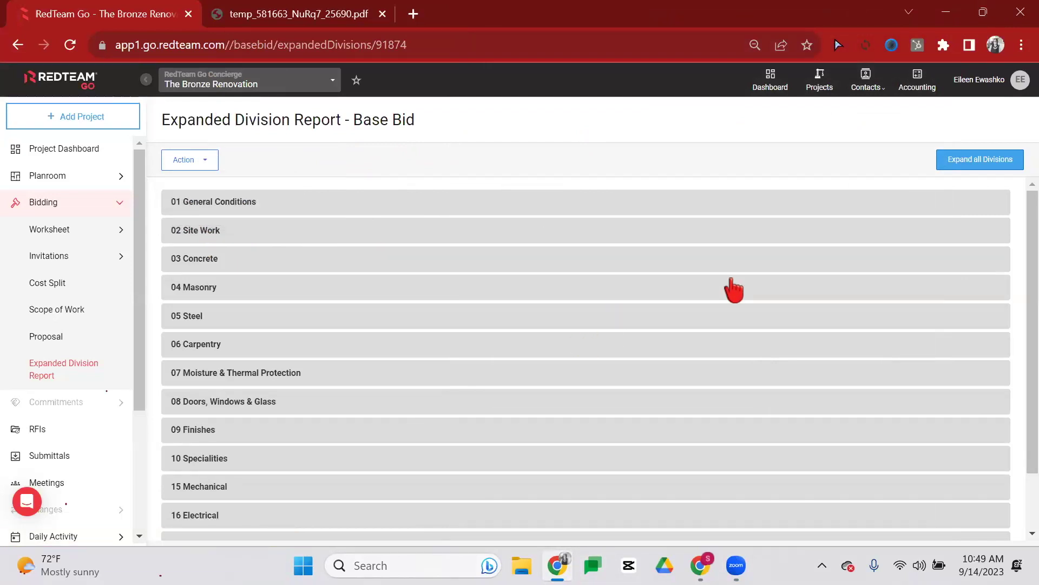
click(200, 161)
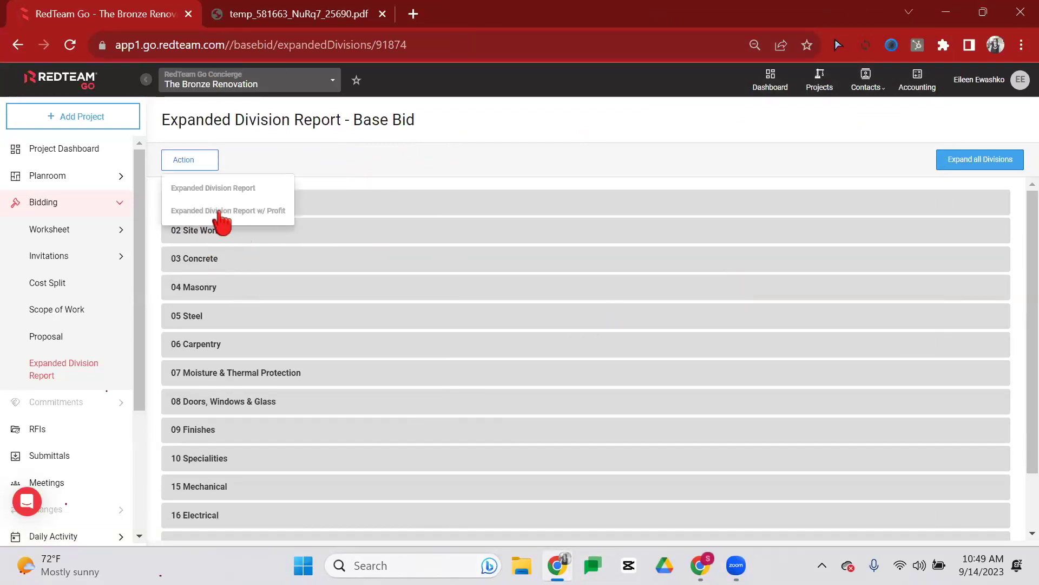
click(216, 211)
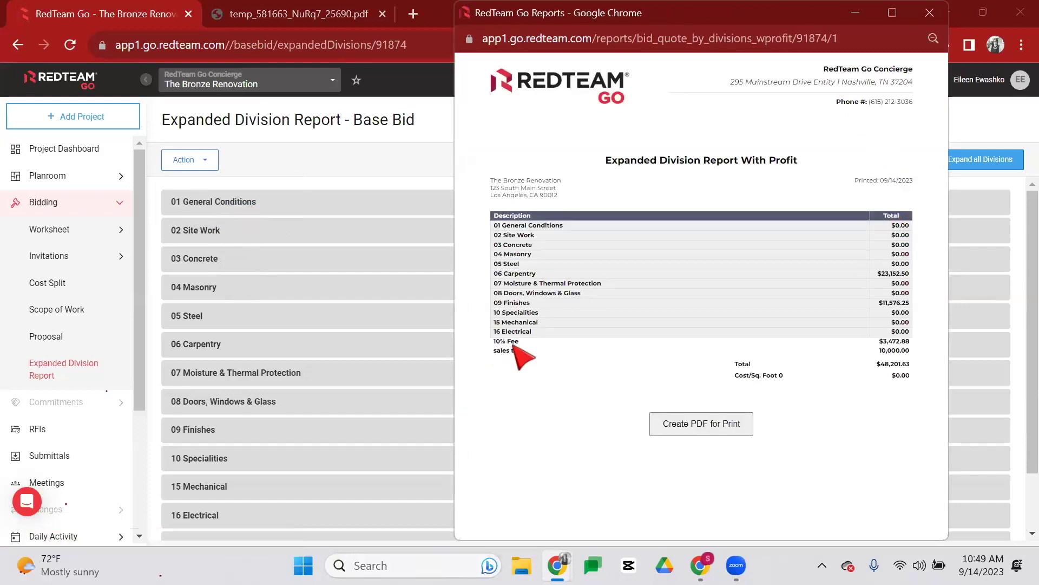
key(ctrl+plus)
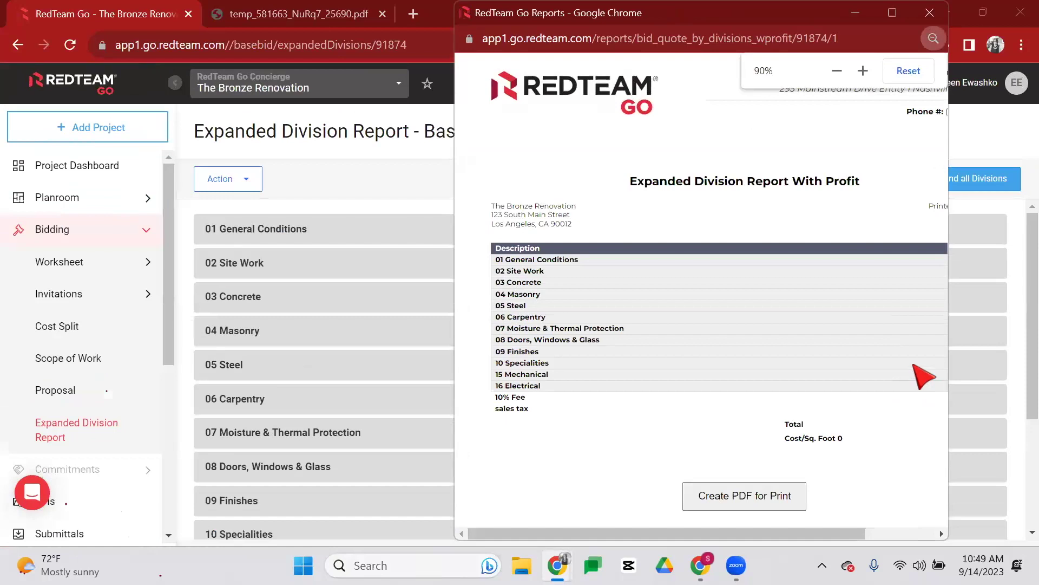
mouse_move(633, 8)
mouse_down()
mouse_move(652, 19)
mouse_move(649, 2)
mouse_up()
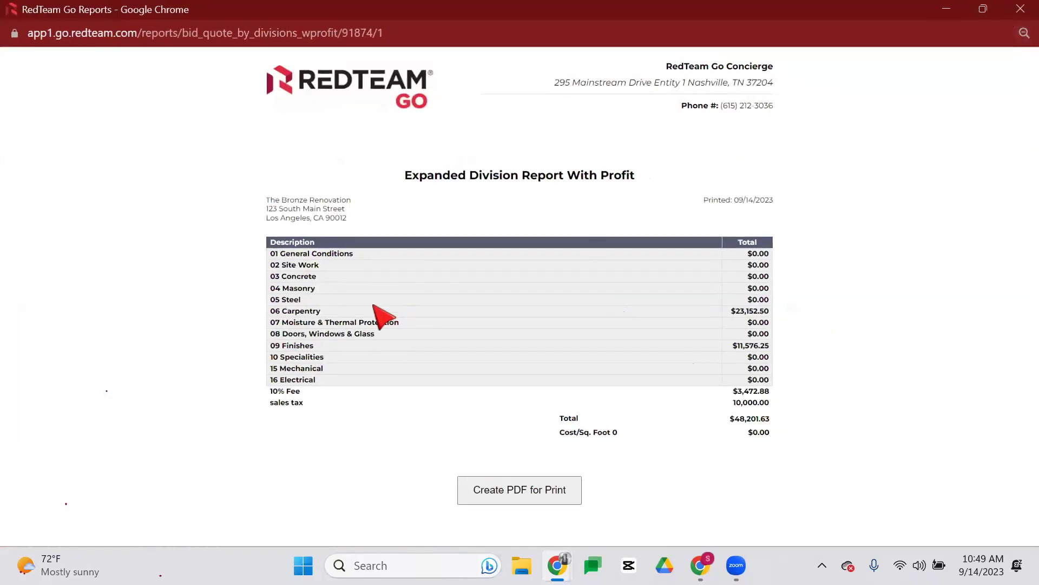
click(1019, 9)
- Expand the 06 Carpentry, 10 Specialities and 03 Concrete divisions to list their cost codes in the base bid report
scroll(620, 318, down, 2)
scroll(619, 317, up, 2)
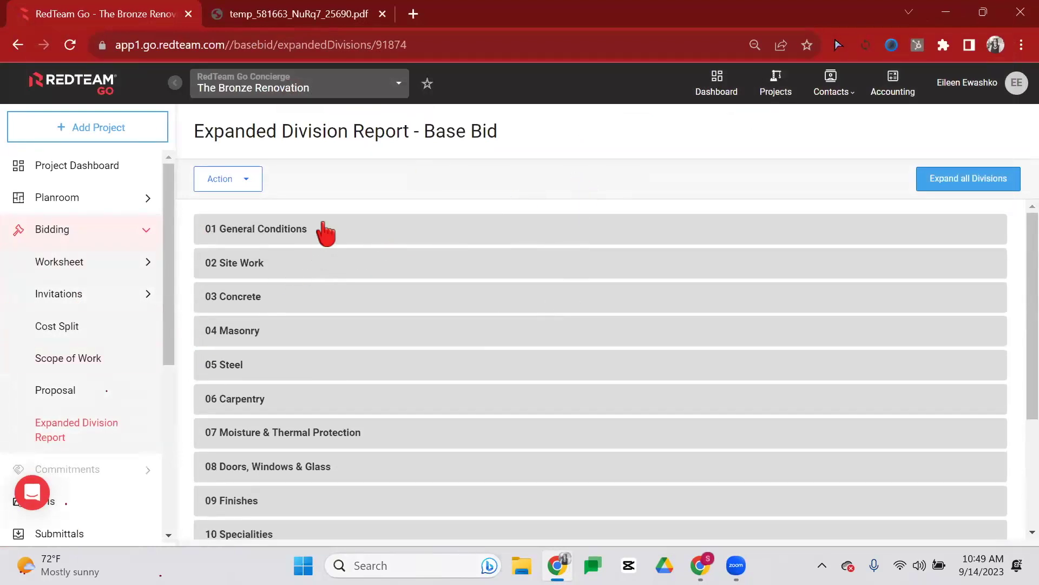
scroll(455, 317, down, 2)
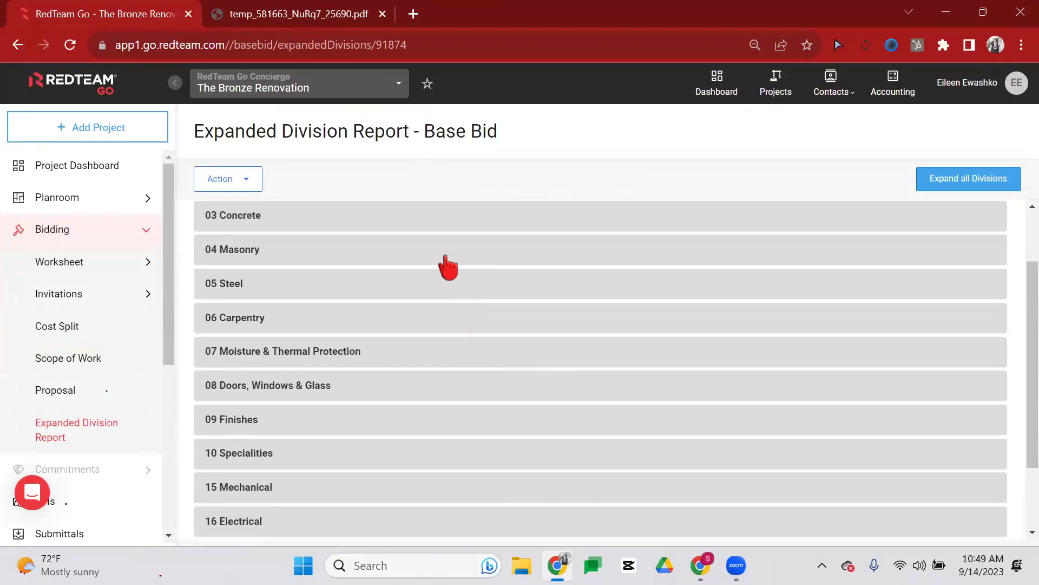
click(296, 262)
click(307, 251)
scroll(327, 271, down, 2)
click(325, 250)
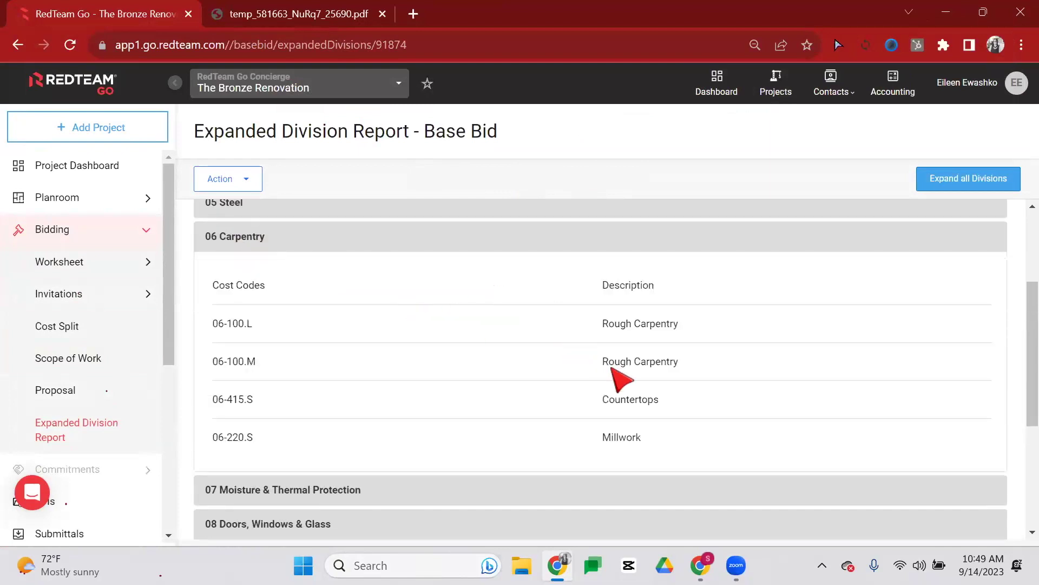
scroll(538, 293, down, 4)
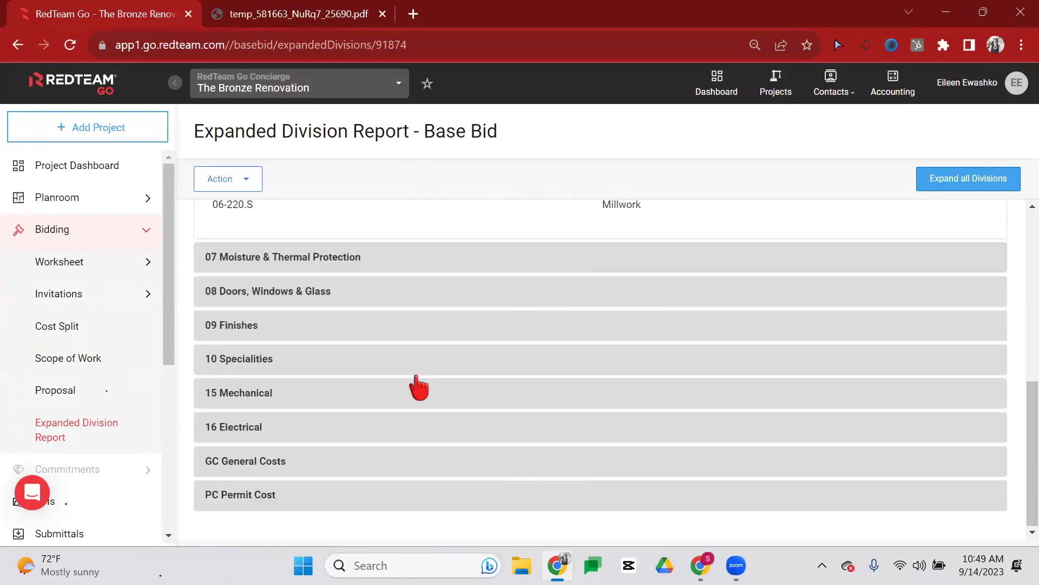
click(617, 359)
scroll(700, 375, down, 2)
scroll(683, 341, up, 9)
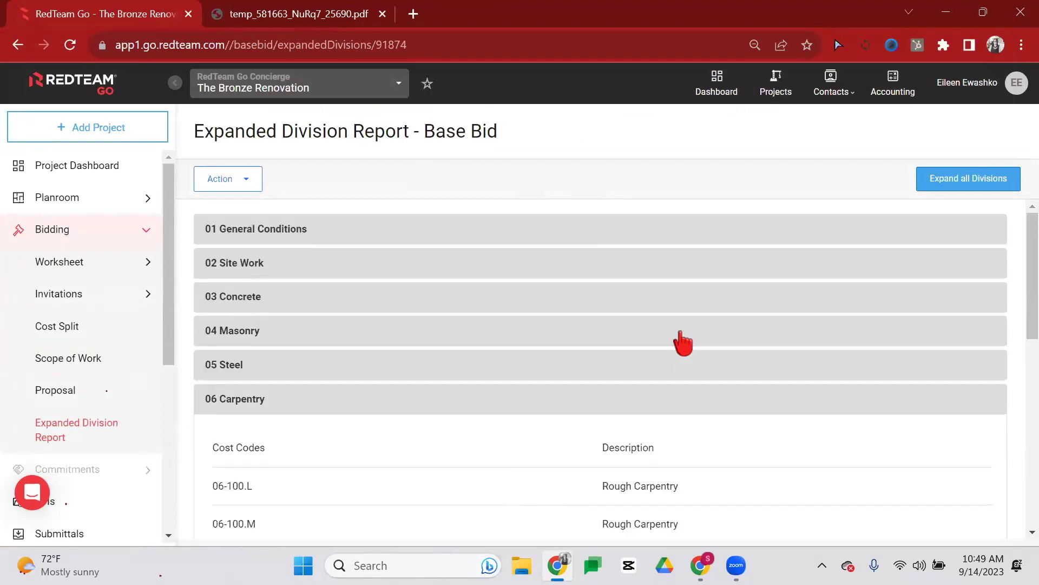
click(467, 301)
scroll(623, 387, down, 6)
scroll(661, 278, up, 6)
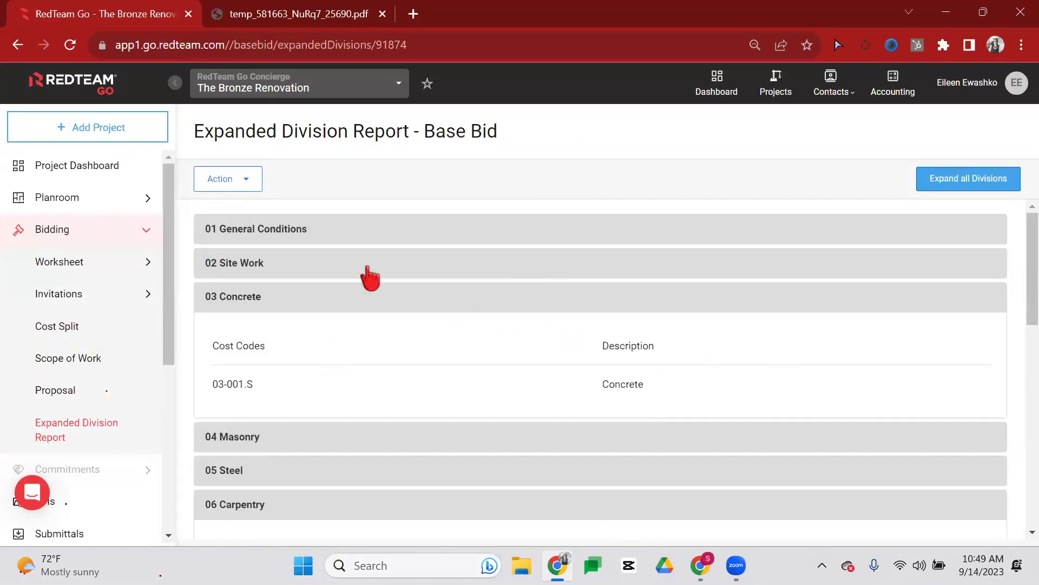
- Generate the Expanded Division Report with profit using the expanded divisions, review its cost code lines and subtotals, and close it
click(242, 182)
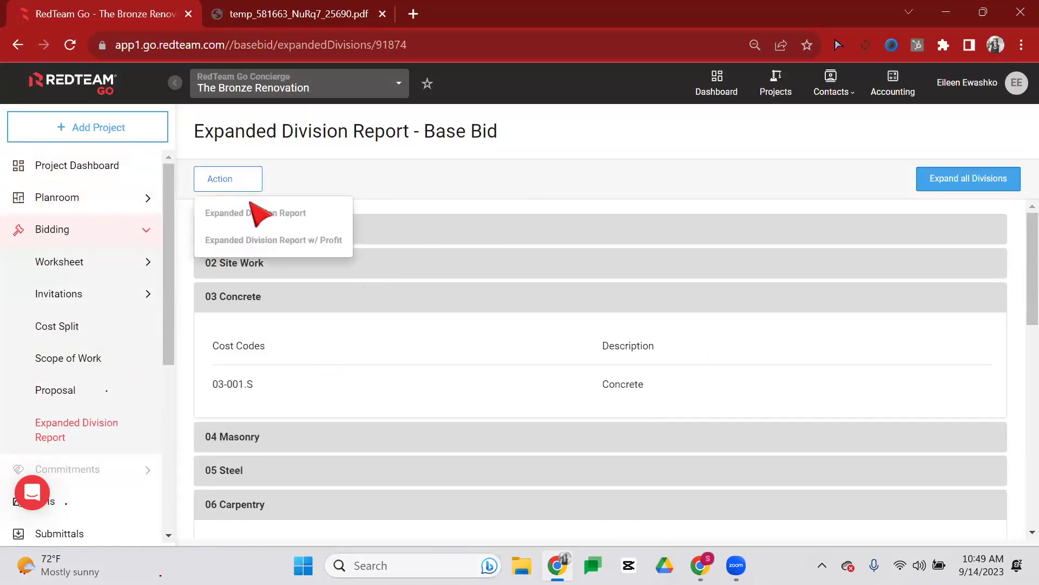
click(287, 240)
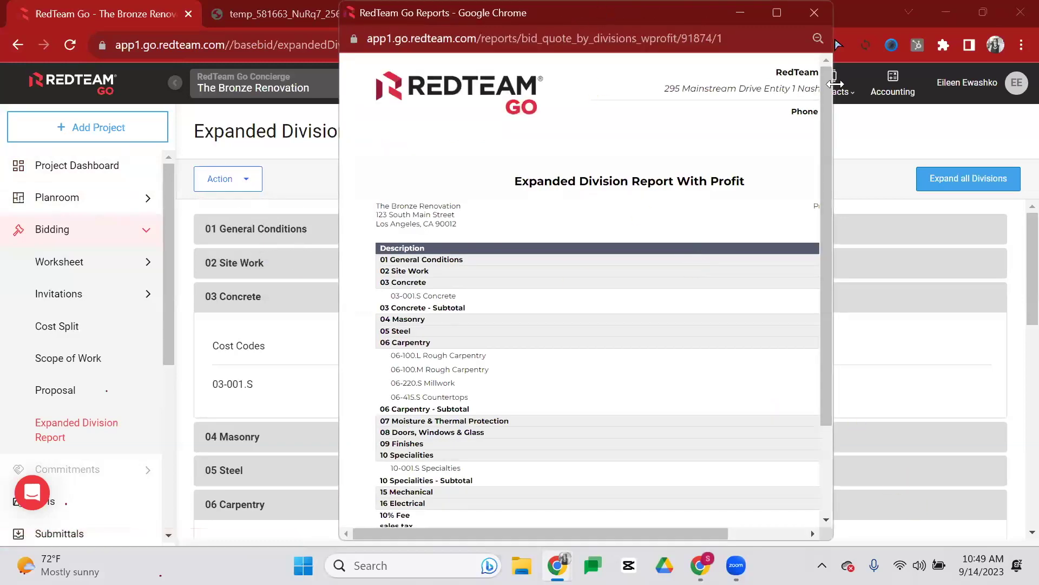
click(777, 11)
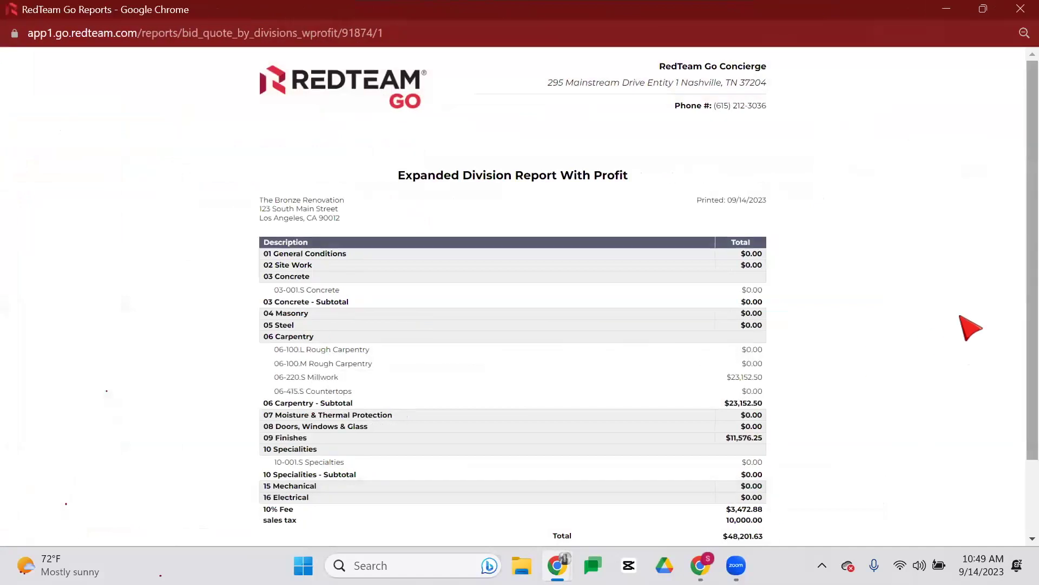
scroll(920, 390, down, 2)
scroll(378, 325, down, 1)
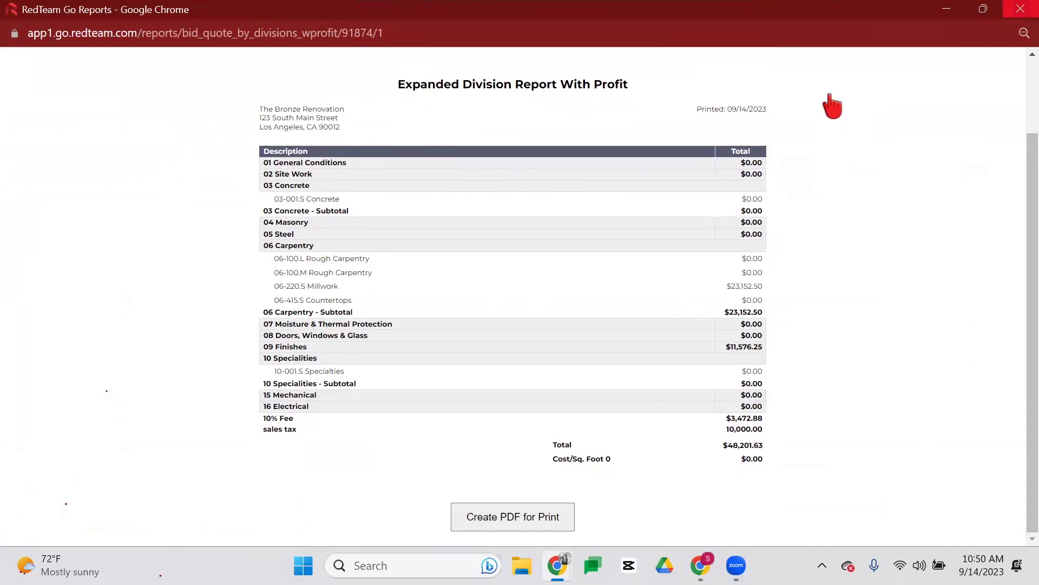
click(1018, 7)
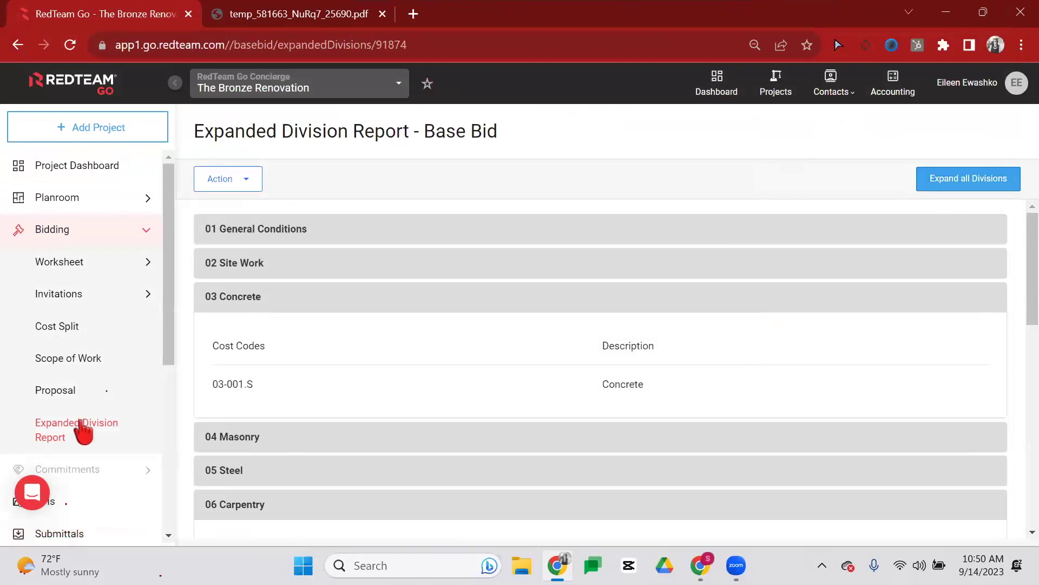
- Open the proposal package, preview its Expanded Division Report page as a PDF, and return to the package
click(118, 384)
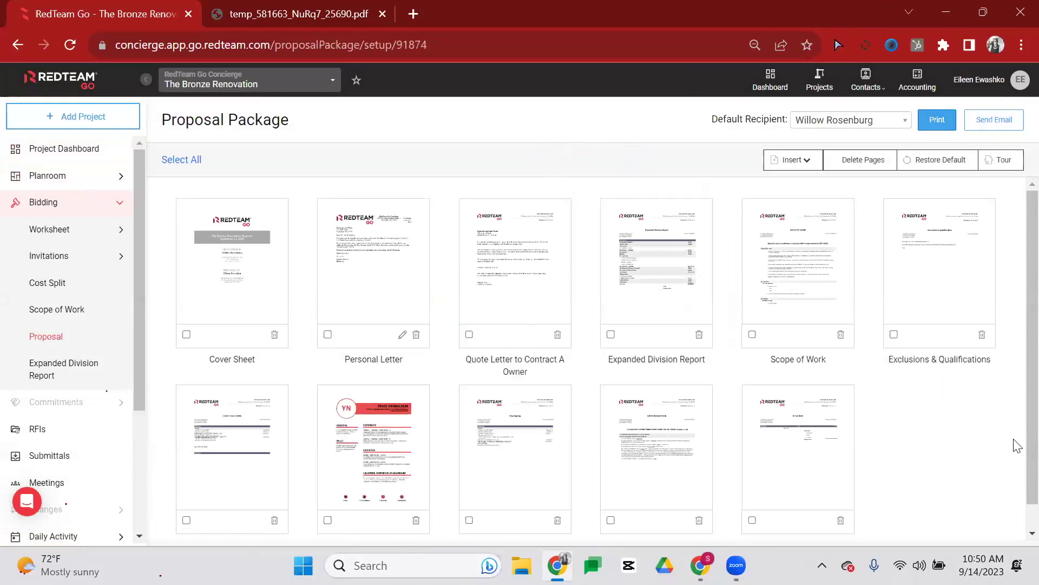
click(619, 413)
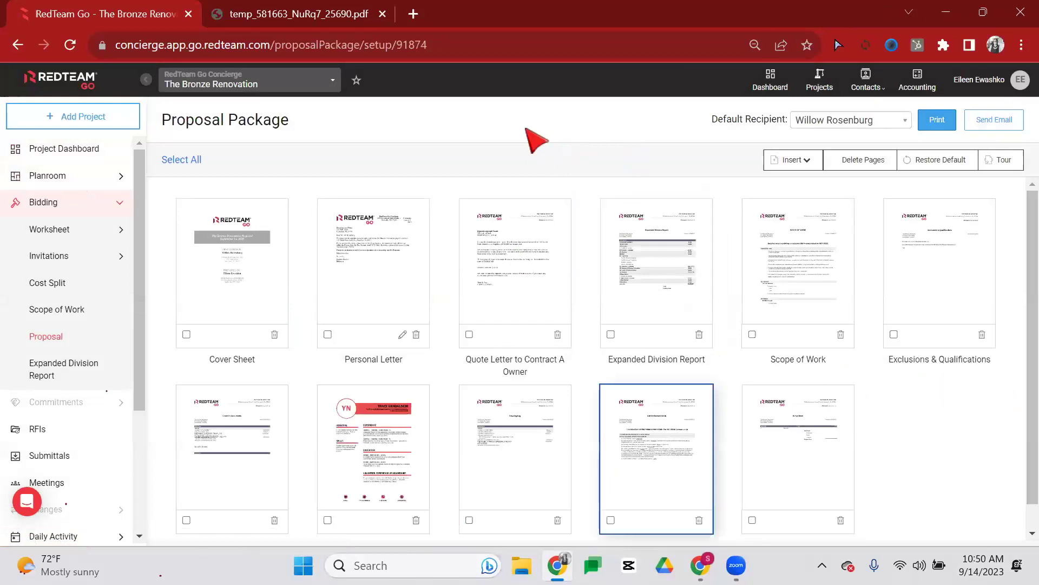
scroll(704, 260, down, 1)
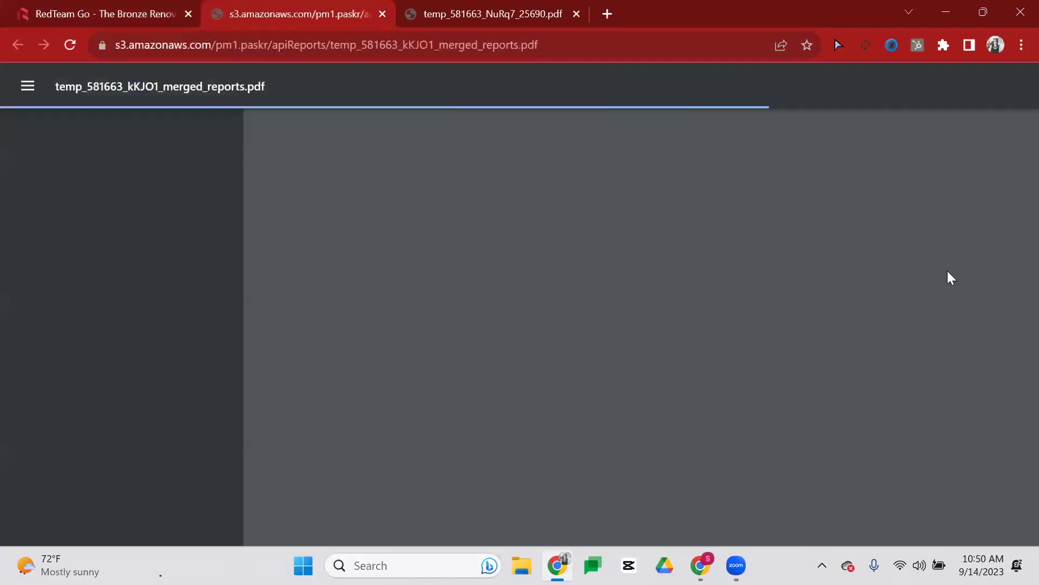
scroll(423, 248, down, 3)
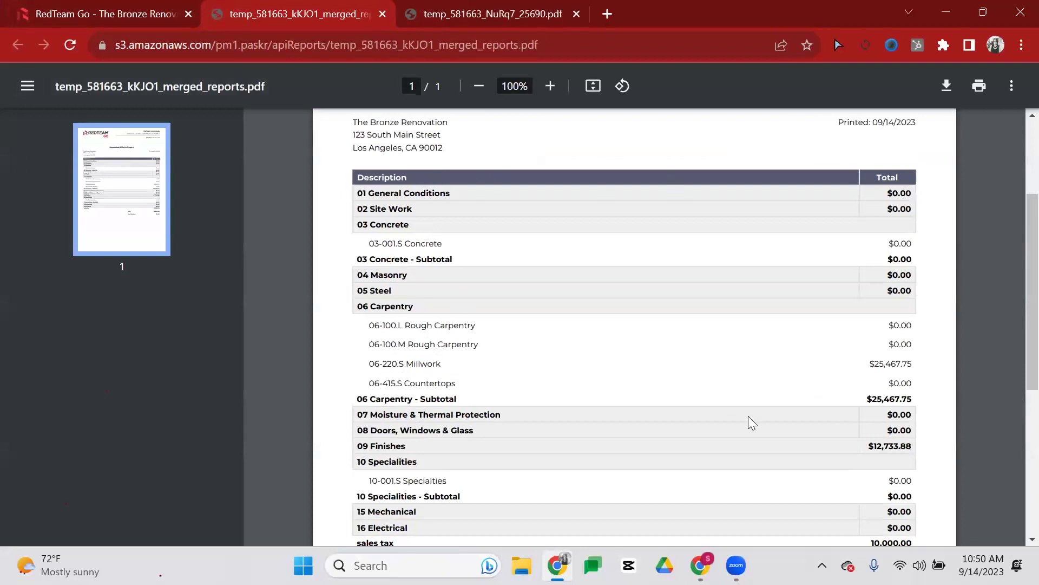
scroll(798, 465, down, 2)
scroll(795, 318, up, 3)
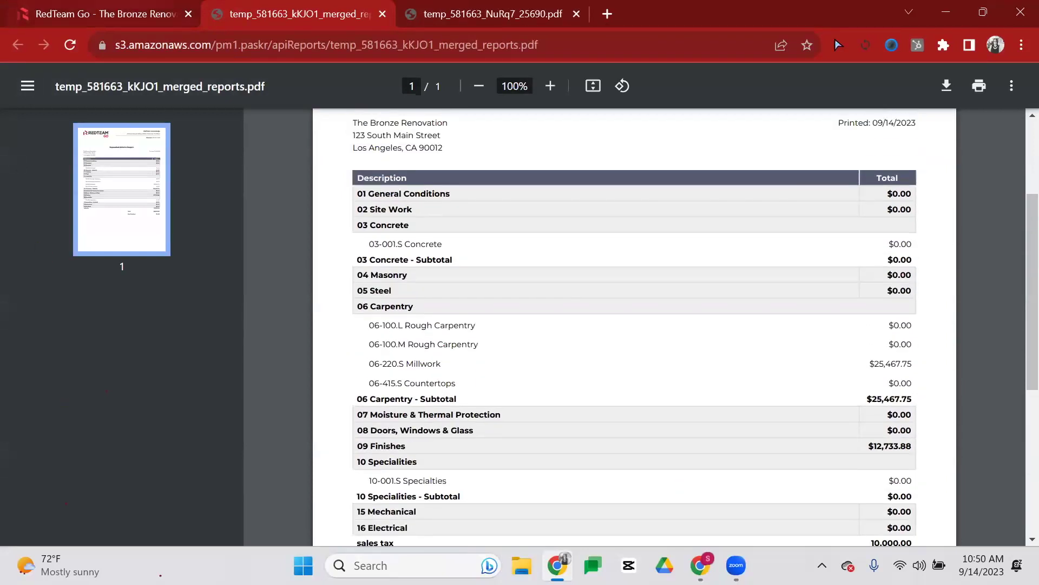
click(103, 14)
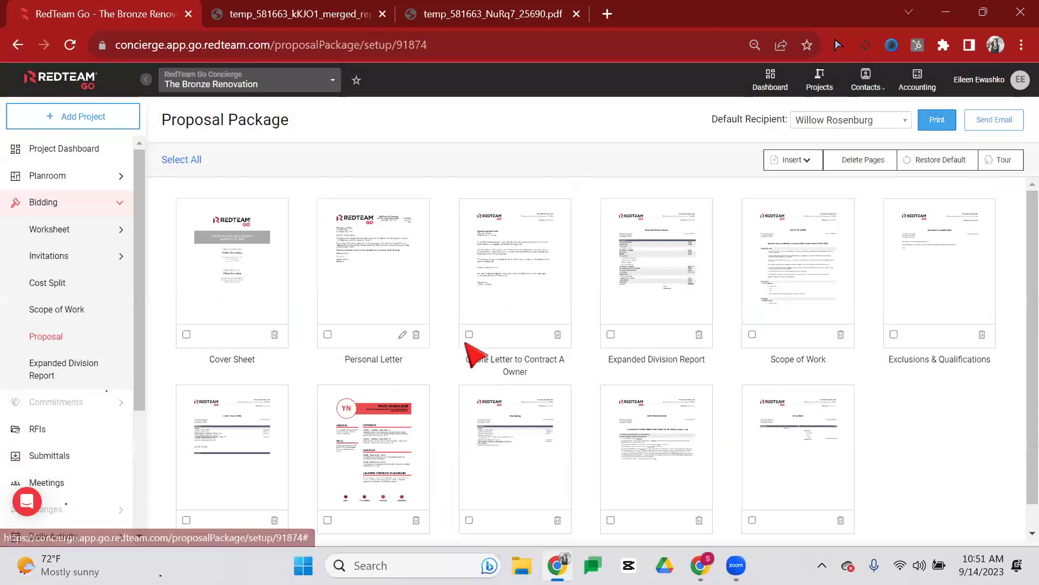
- Select the Exclusions & Qualifications page, clear that selection, and display the page types available for insertion
click(894, 334)
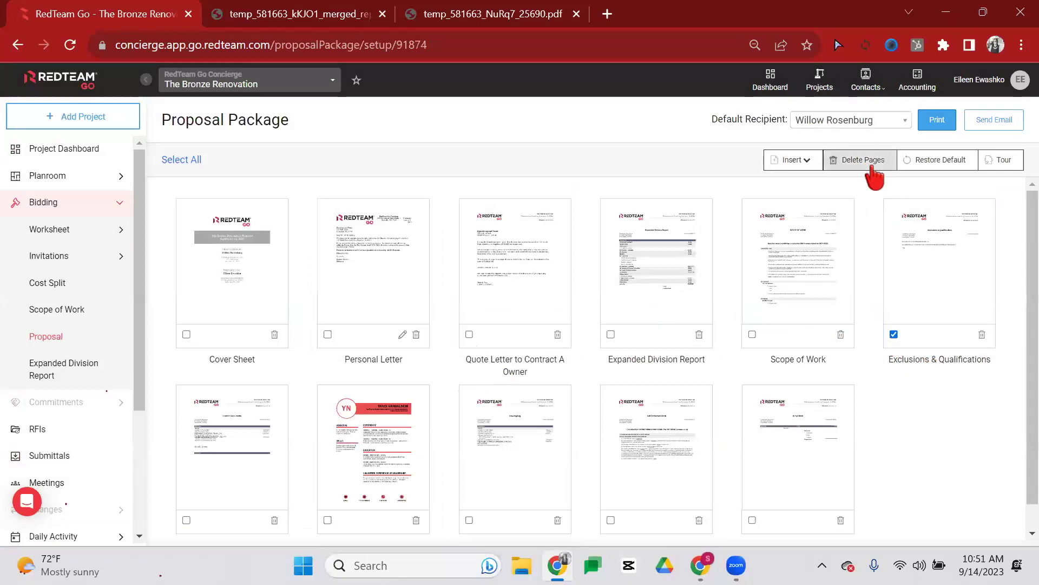
click(894, 334)
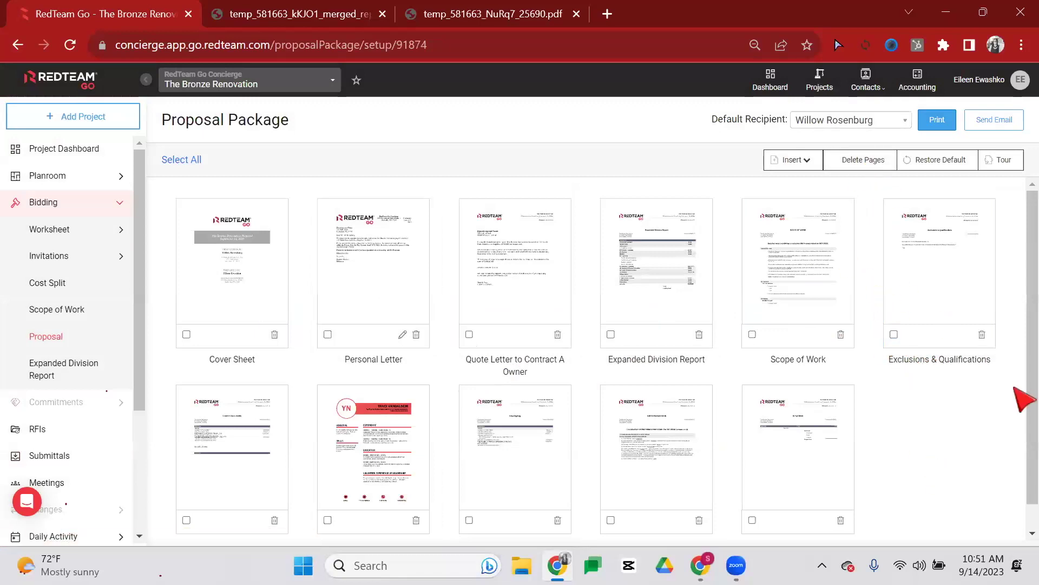
click(796, 160)
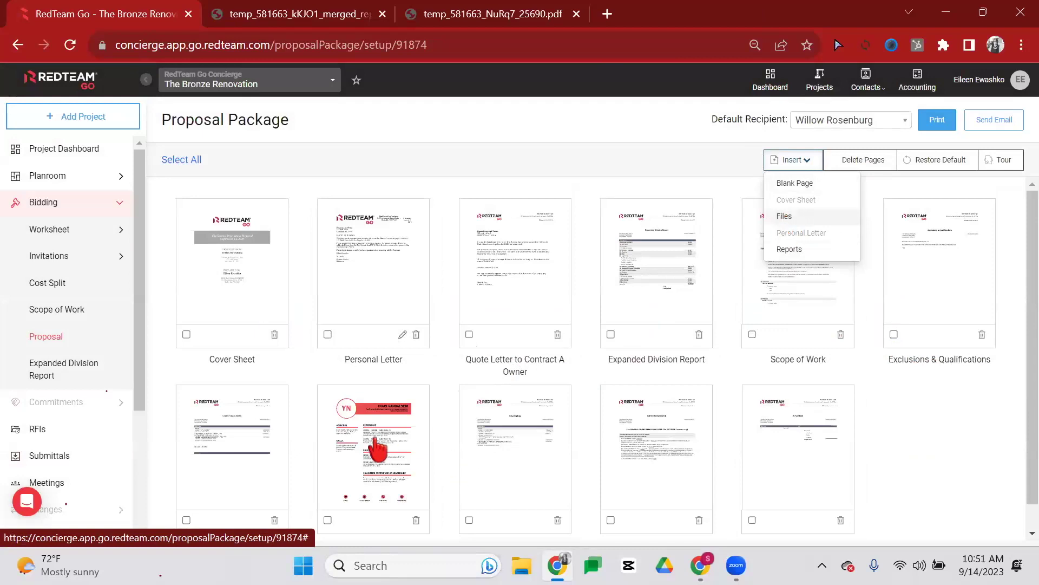
- Preview the proposal package's red résumé page as a PDF, read through it, and return to the package
scroll(1007, 422, down, 1)
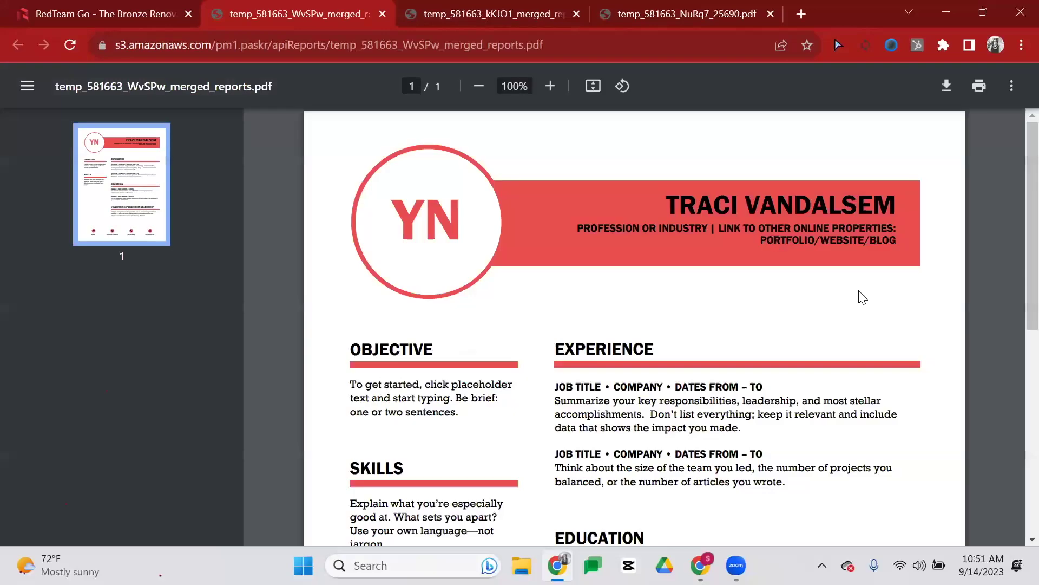
scroll(872, 328, down, 3)
scroll(96, 67, up, 3)
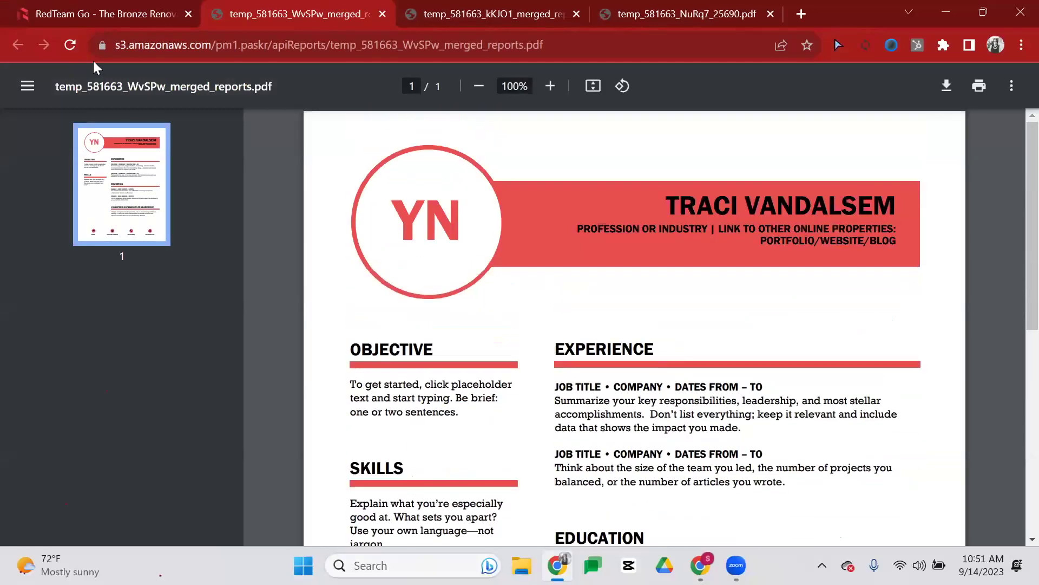
key(ctrl+1)
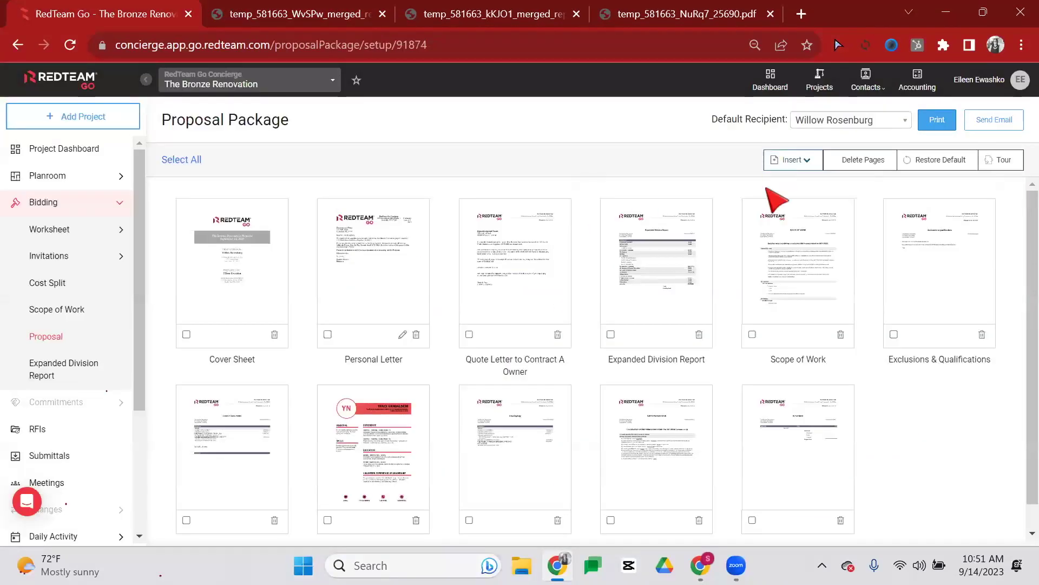
- Open the report selection for the proposal package and remove Self Performed Work from the selected reports
click(820, 164)
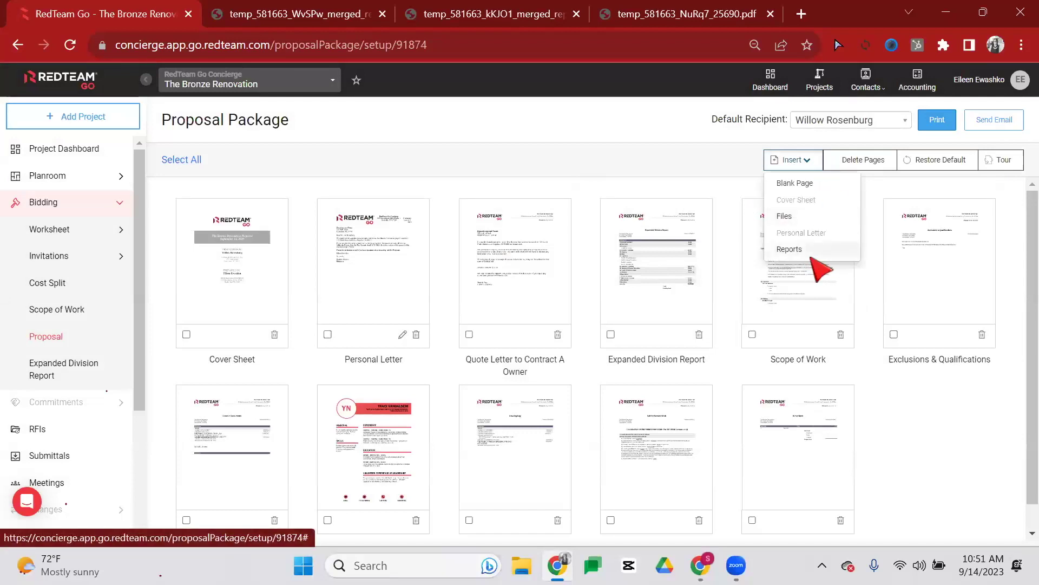
click(811, 257)
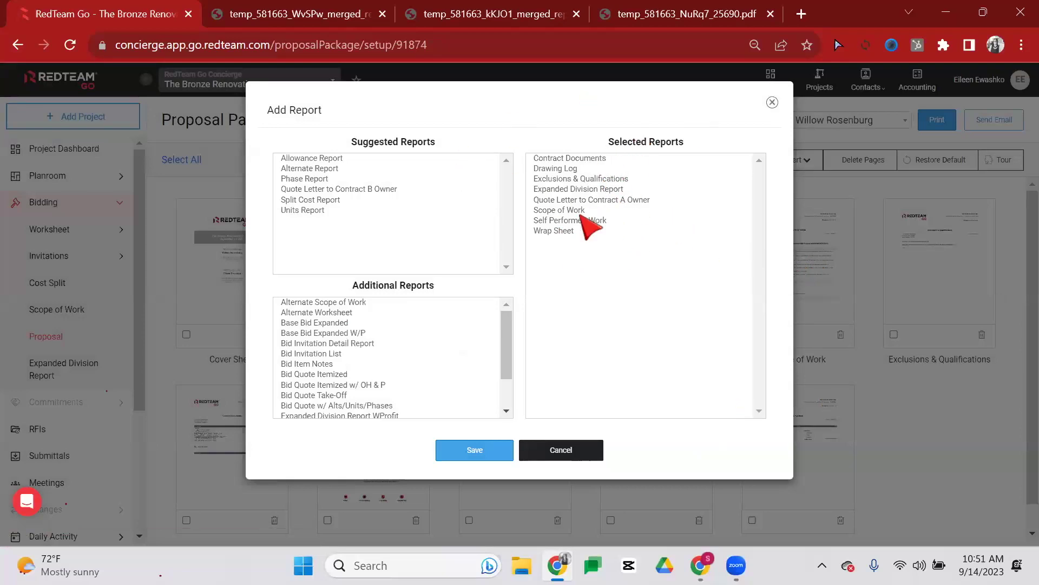
double_click(677, 332)
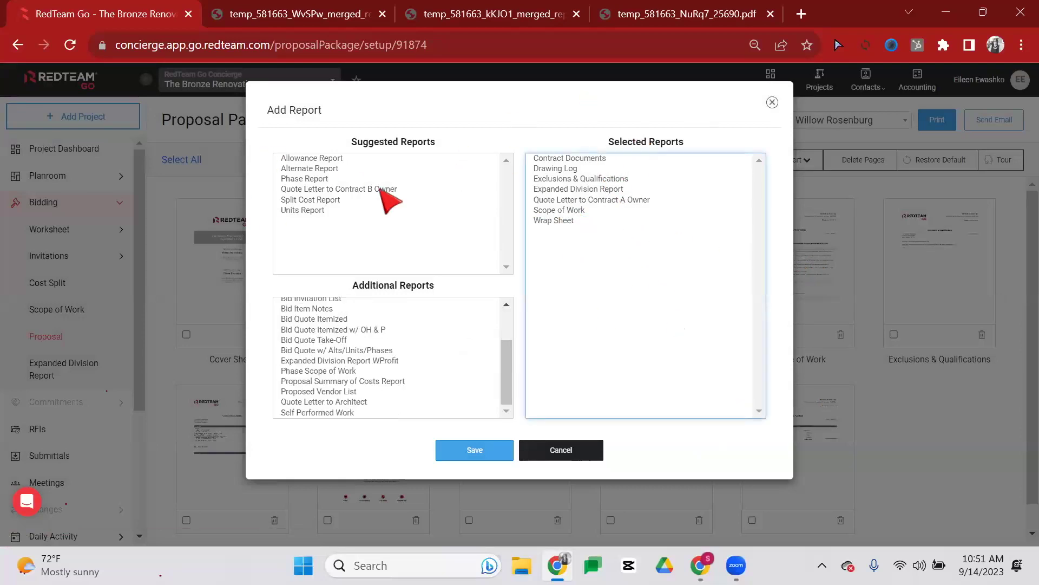
- Add the Alternate Report and Bid Item Notes to the selected reports, remove Wrap Sheet, and save the selection
double_click(323, 168)
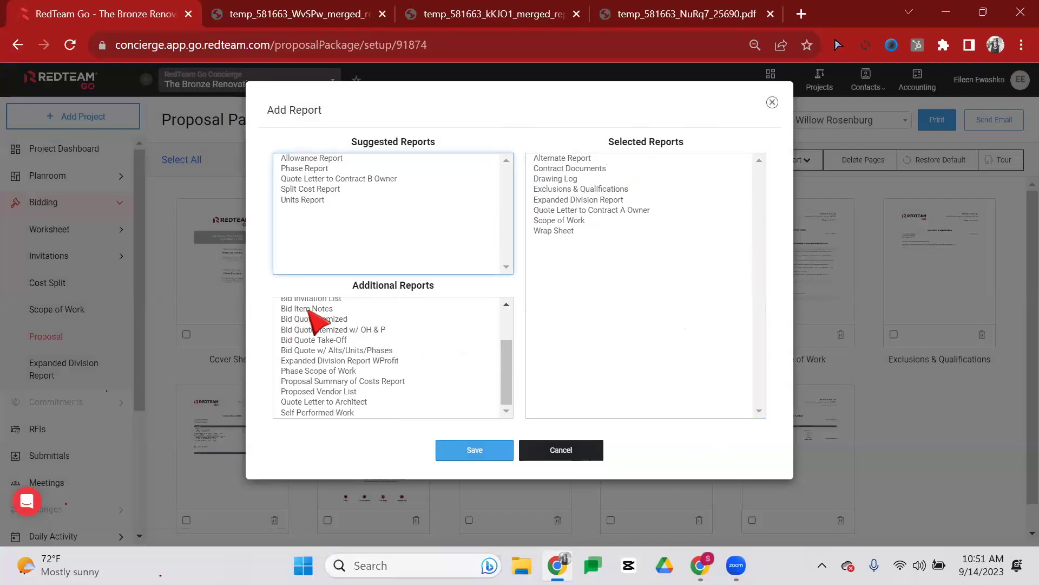
double_click(310, 309)
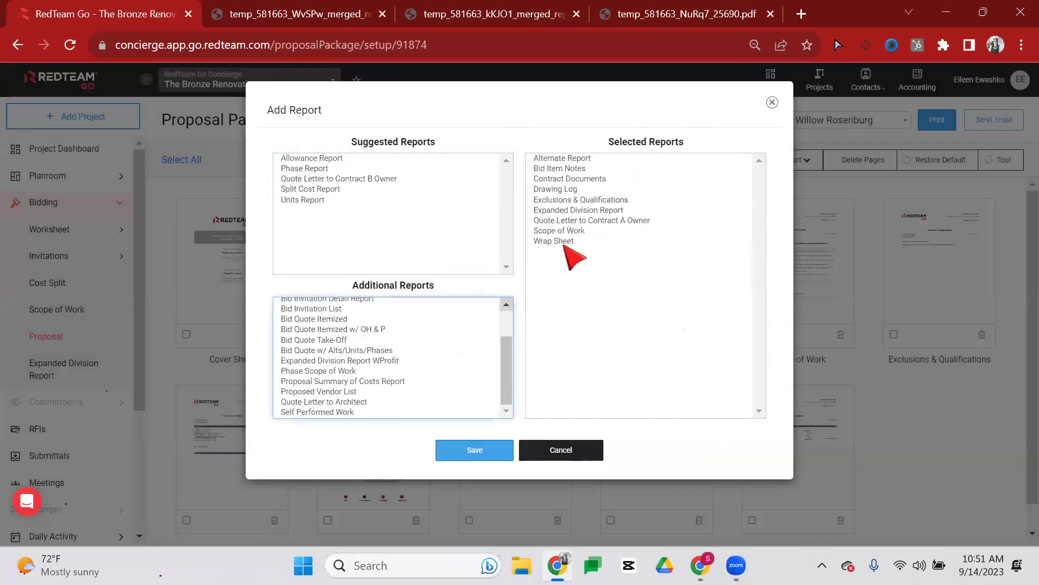
double_click(569, 242)
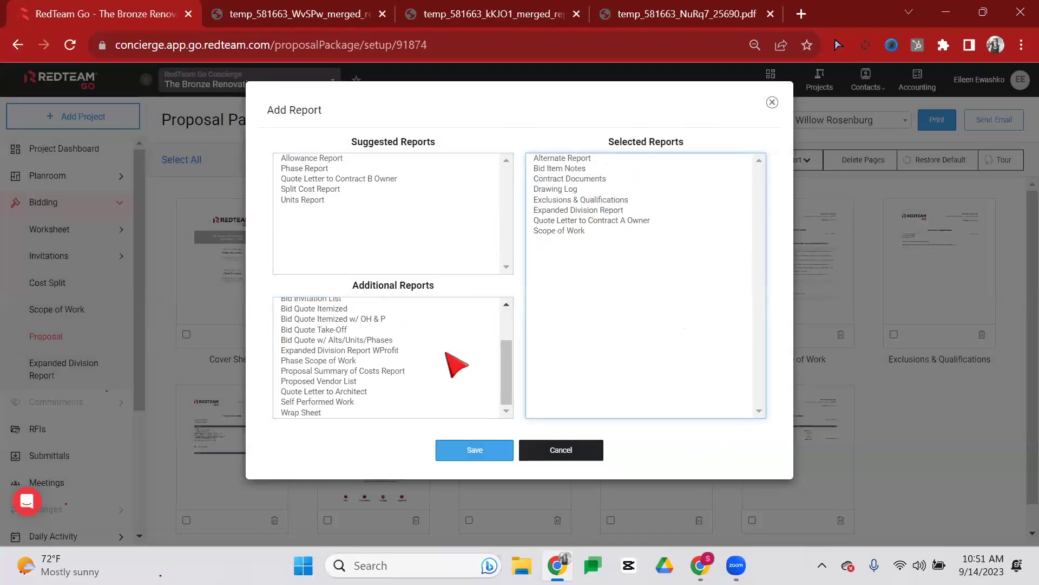
click(449, 454)
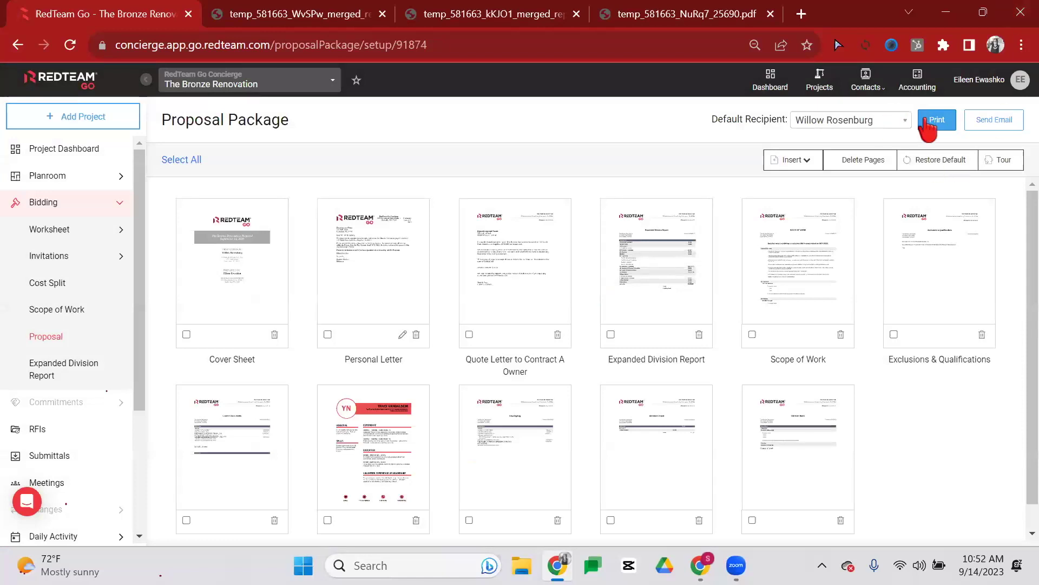
- Generate the full proposal package as a merged PDF, close the older report PDFs, and return to the package page
click(948, 130)
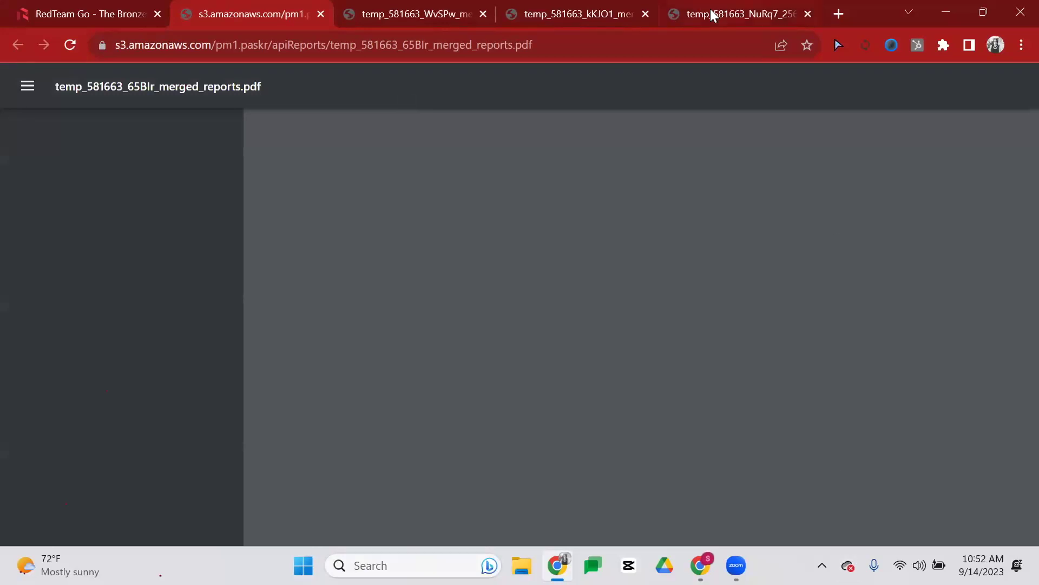
click(808, 14)
click(771, 14)
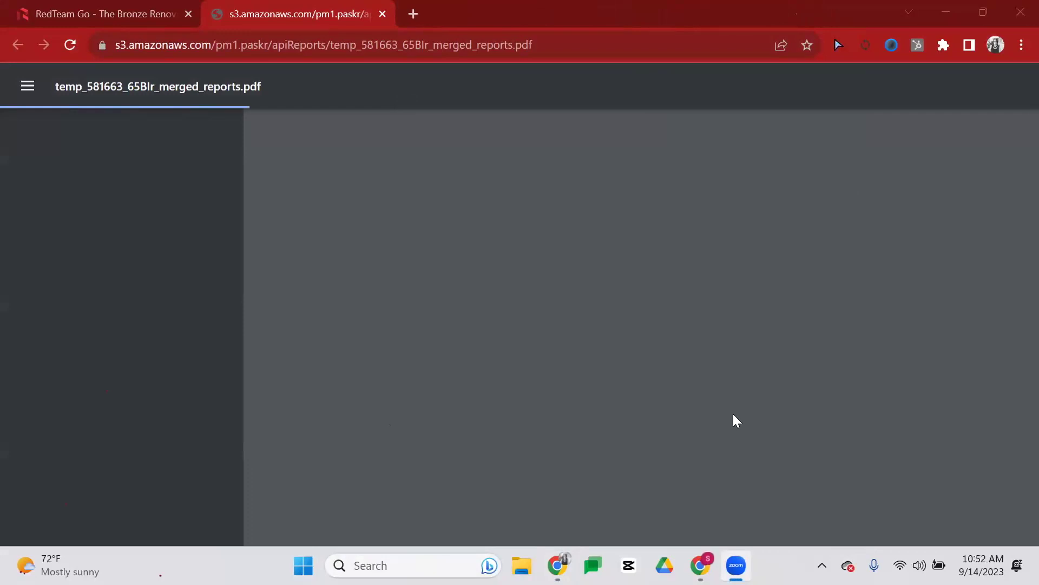
click(679, 149)
click(341, 176)
key(ctrl+shift+Tab)
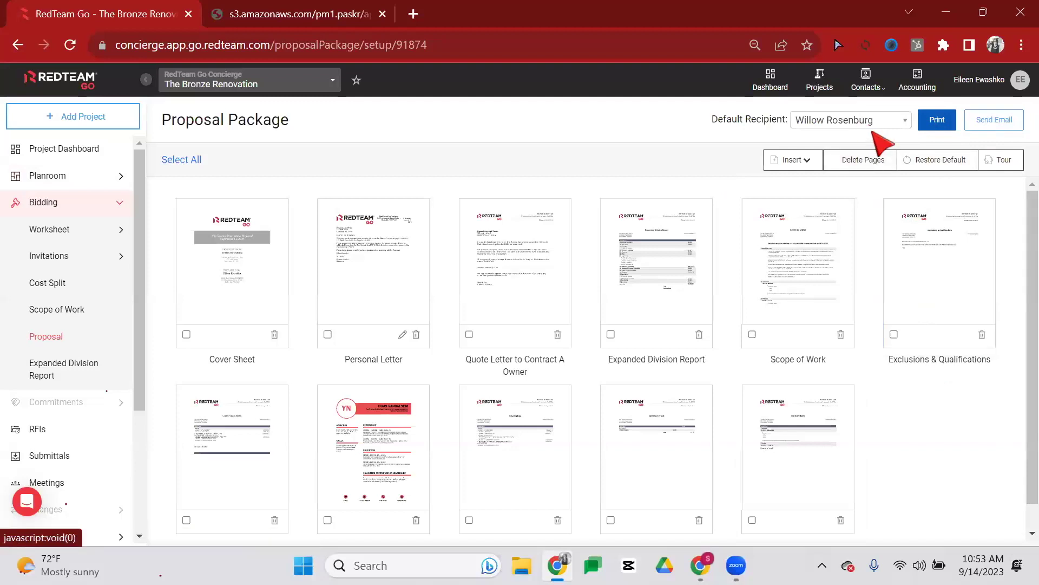
- Open the proposal package email, check its subject, and add the first suggested contact as a Cc recipient
click(990, 121)
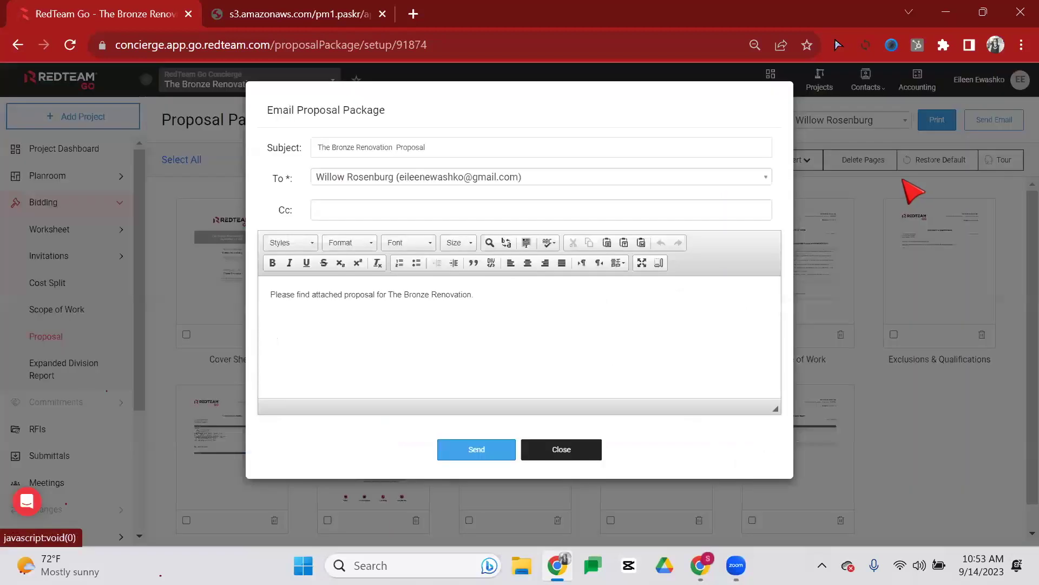
click(335, 148)
shift+click(466, 146)
click(489, 146)
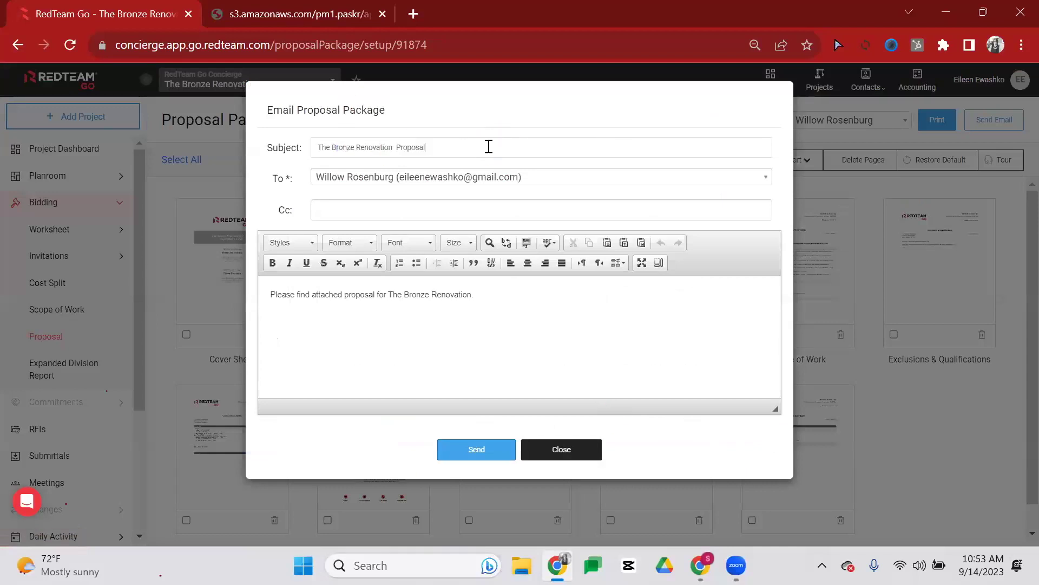
click(424, 211)
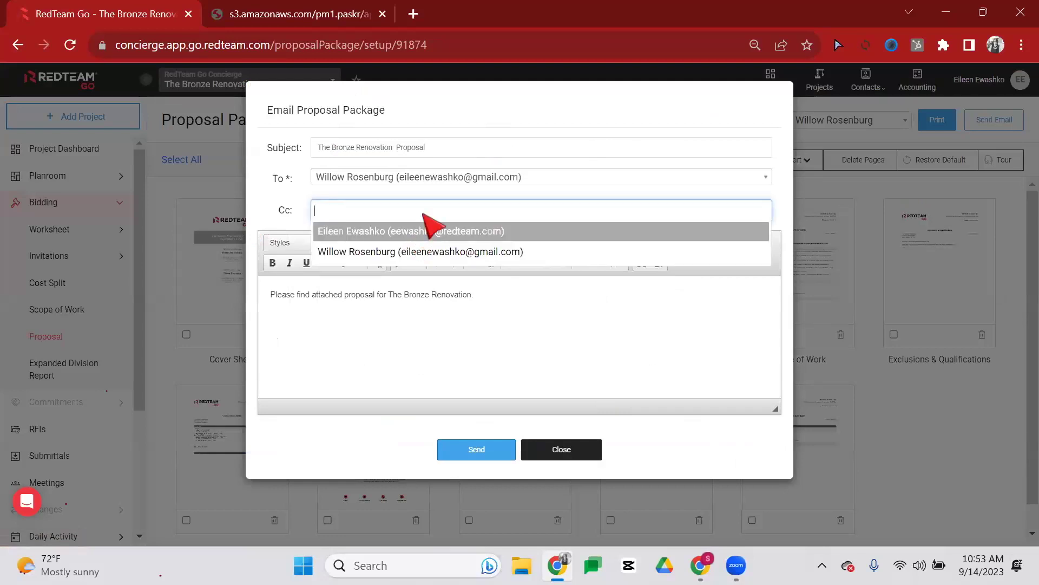
click(428, 230)
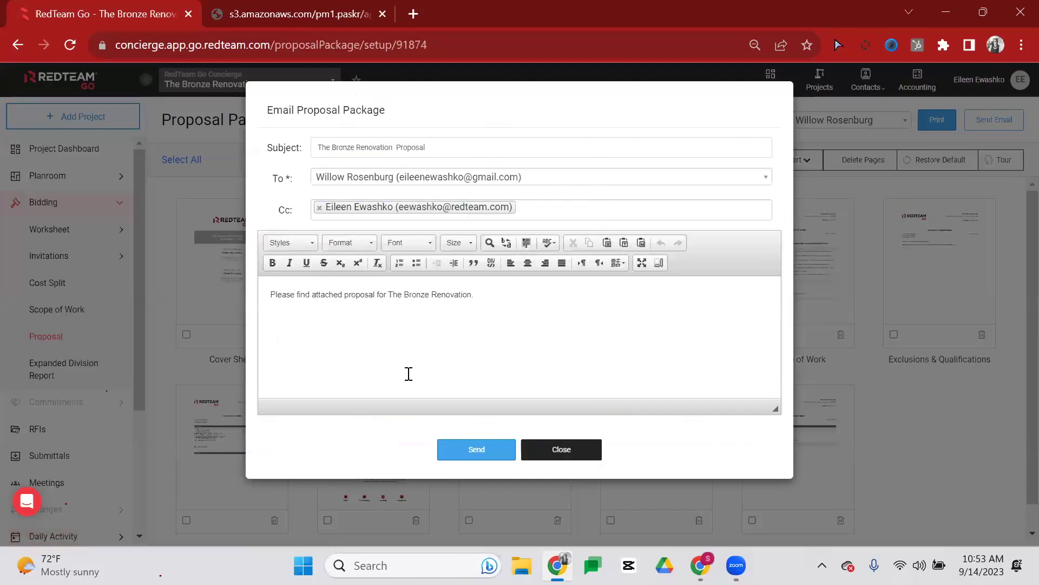
click(536, 312)
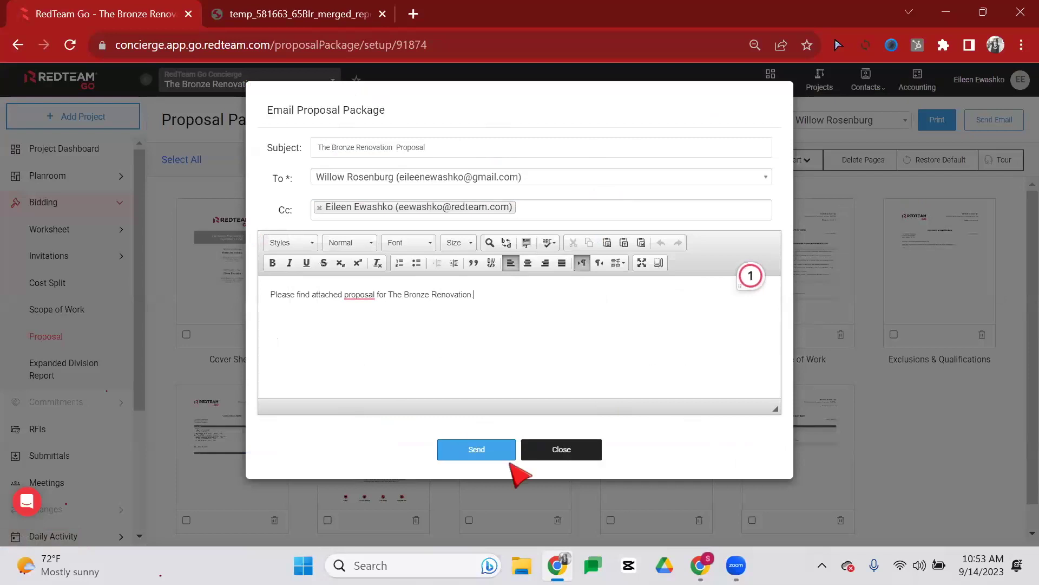
click(484, 452)
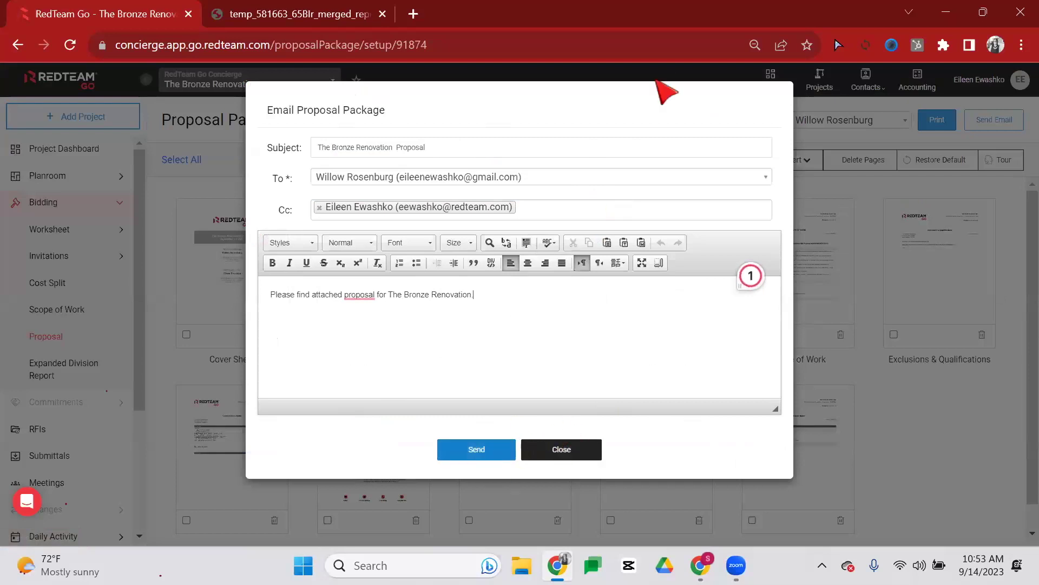
- Switch to the merged proposal PDF and read its cover sheet, personal letter and the proposed sum in the quote letter
click(259, 8)
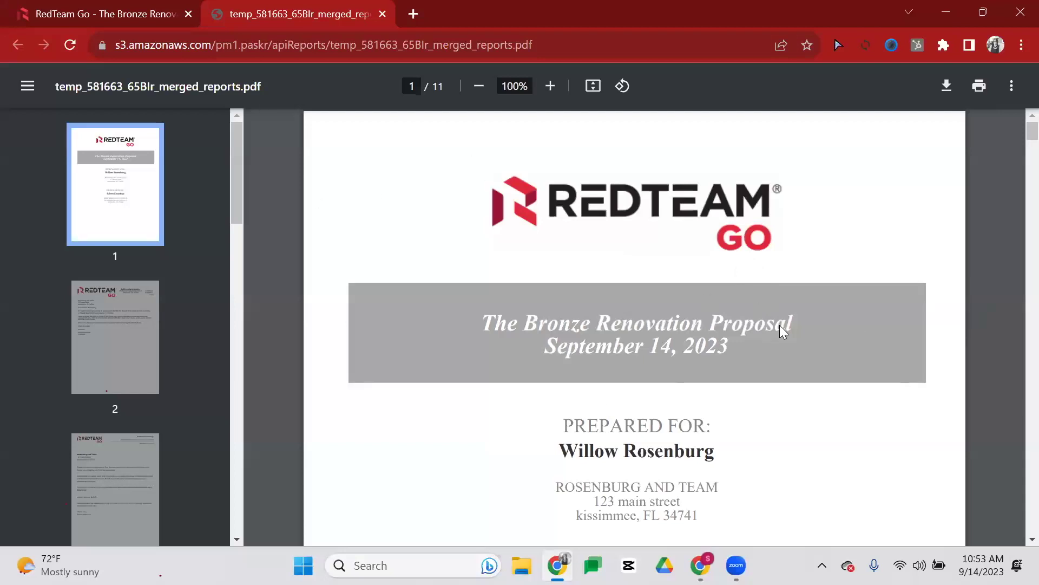
scroll(796, 319, down, 5)
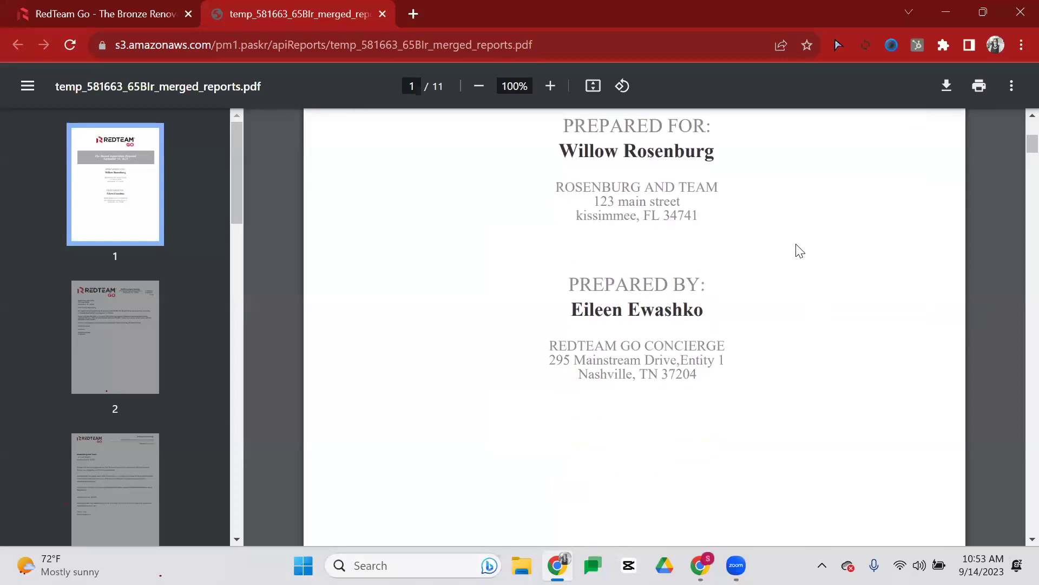
scroll(583, 172, up, 3)
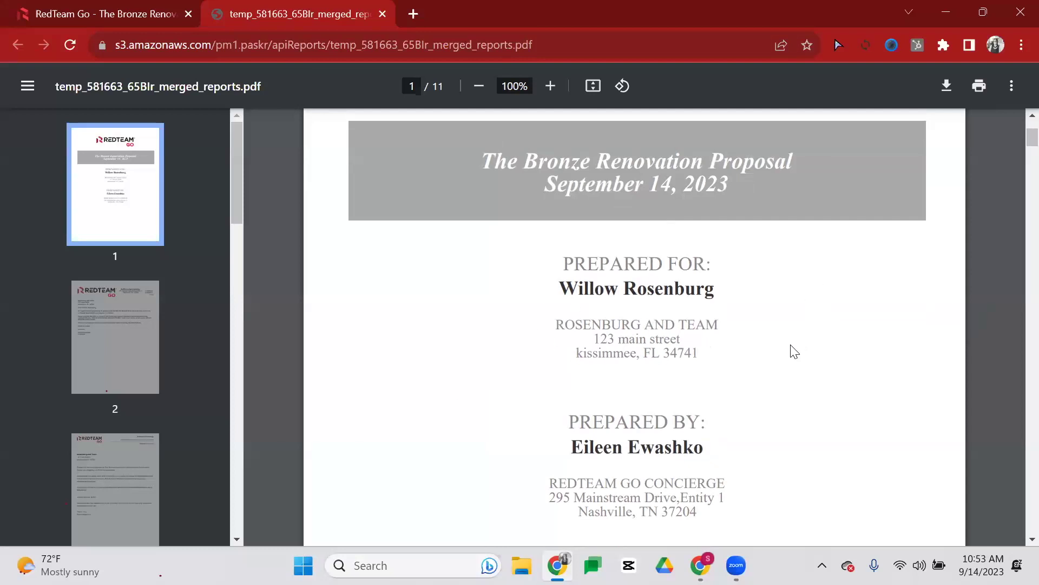
scroll(793, 351, down, 10)
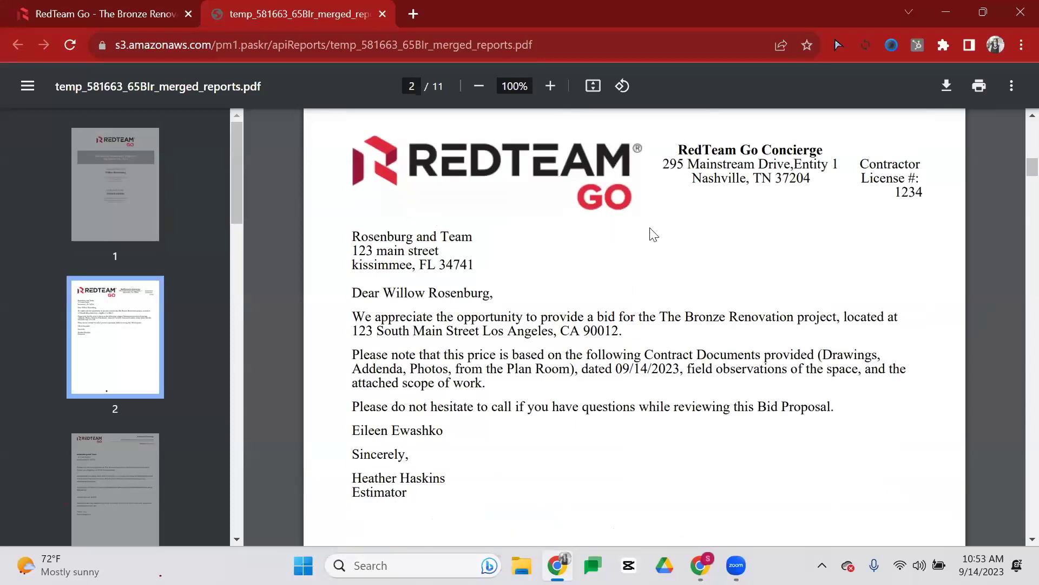
scroll(604, 318, down, 2)
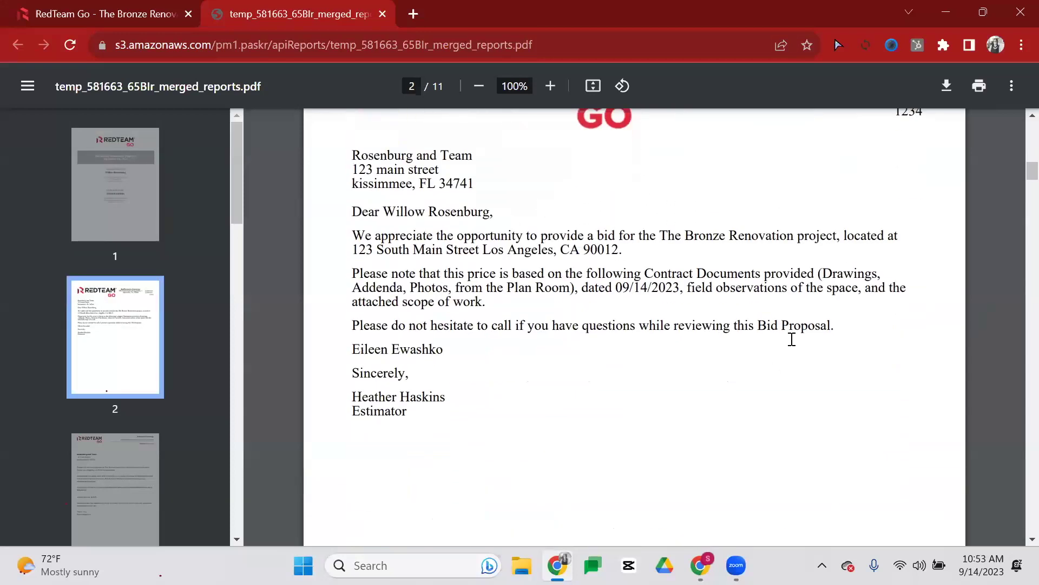
scroll(791, 340, down, 10)
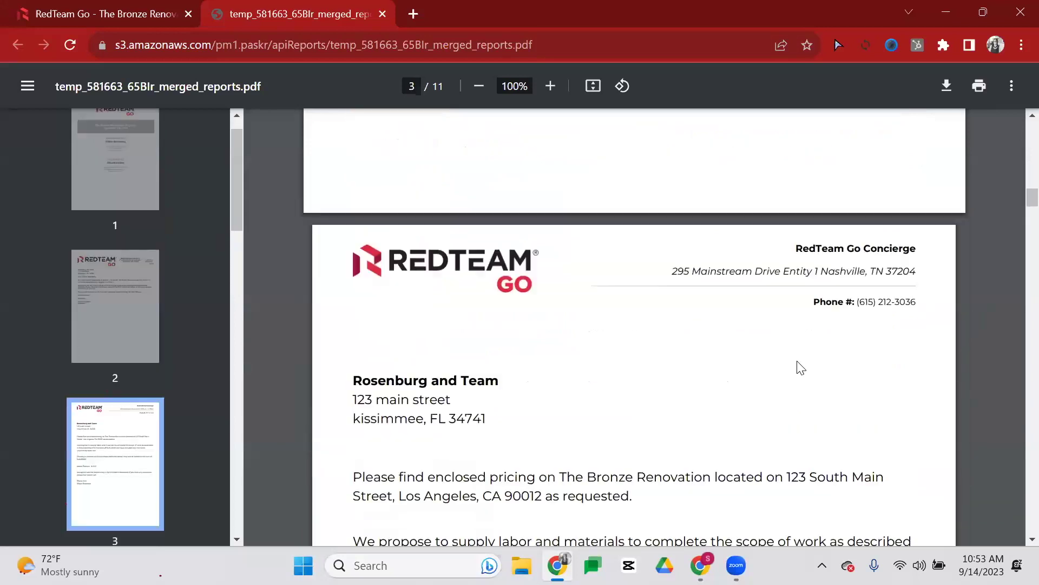
scroll(812, 363, up, 3)
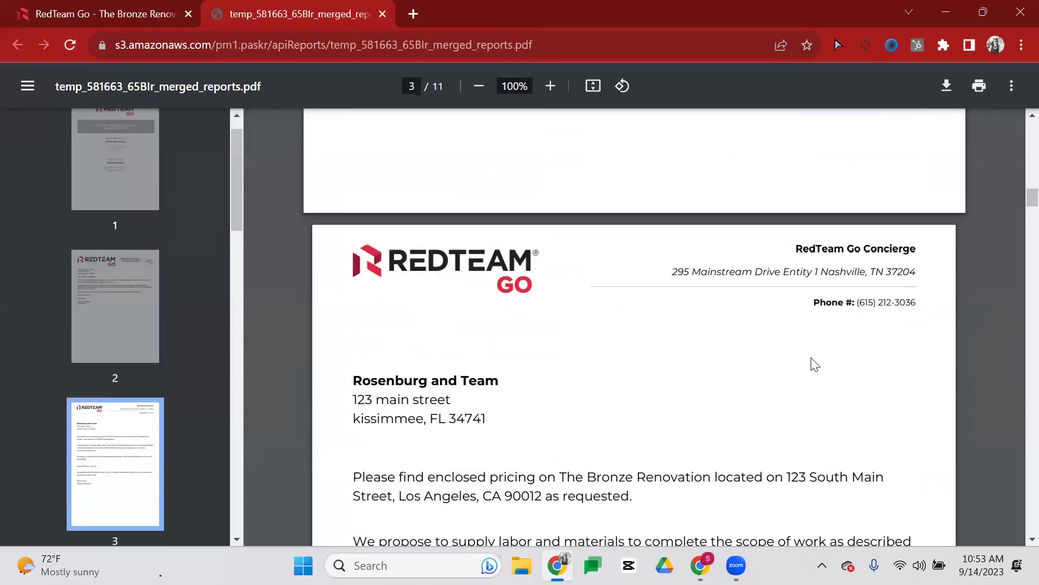
scroll(814, 364, down, 6)
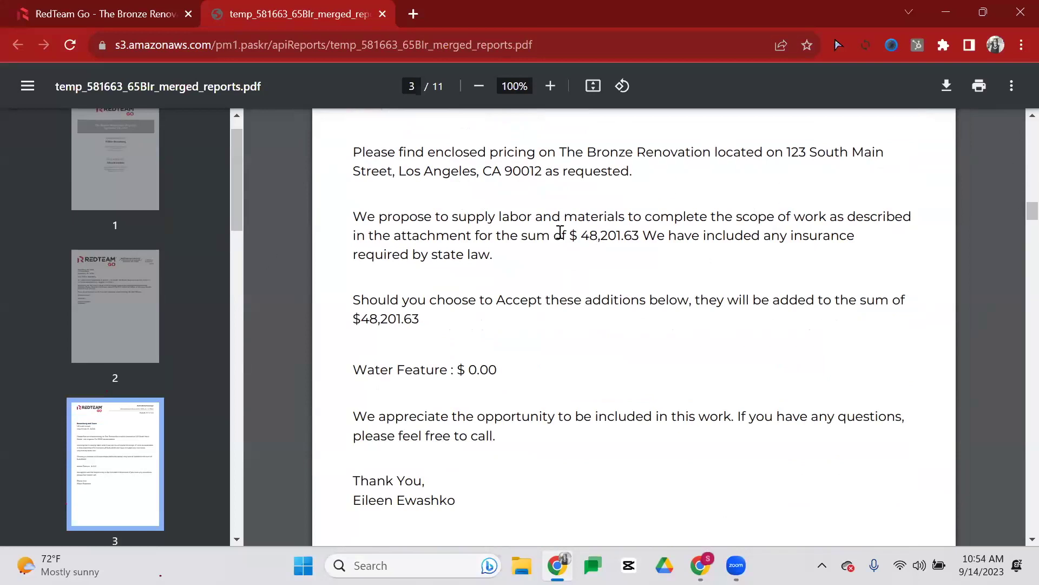
drag(554, 236, 650, 256)
click(741, 314)
- Examine the Expanded Division Report, Scope of Work and Contract Documents pages of the merged proposal PDF
scroll(755, 341, down, 20)
scroll(774, 308, up, 4)
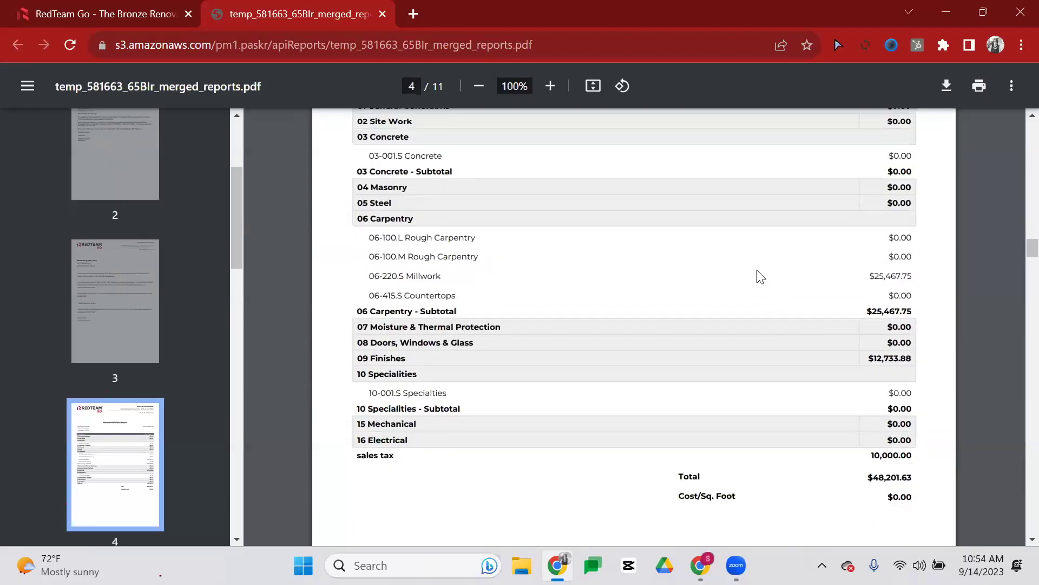
scroll(780, 295, down, 15)
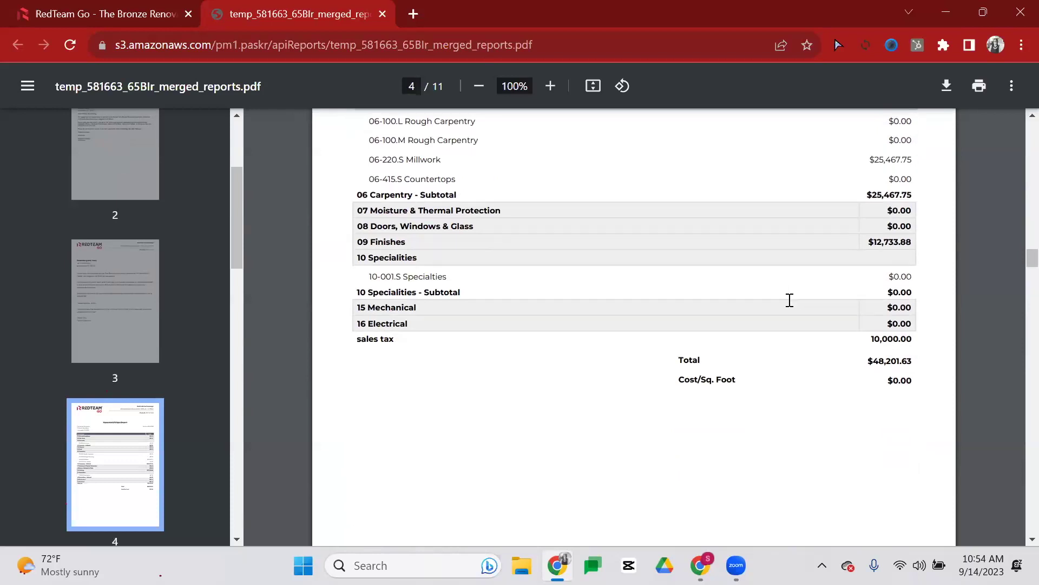
scroll(796, 299, down, 15)
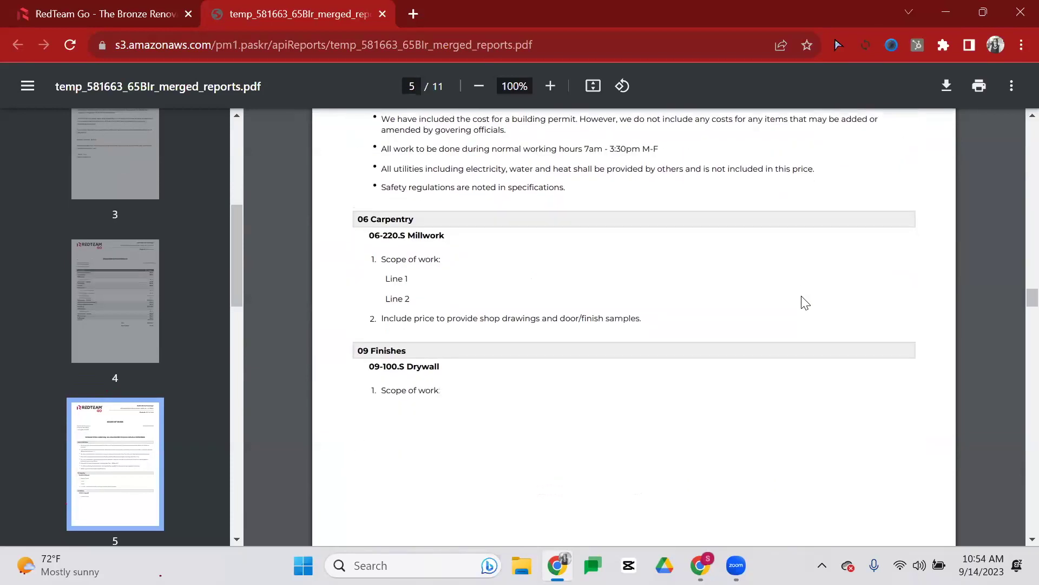
scroll(803, 295, down, 14)
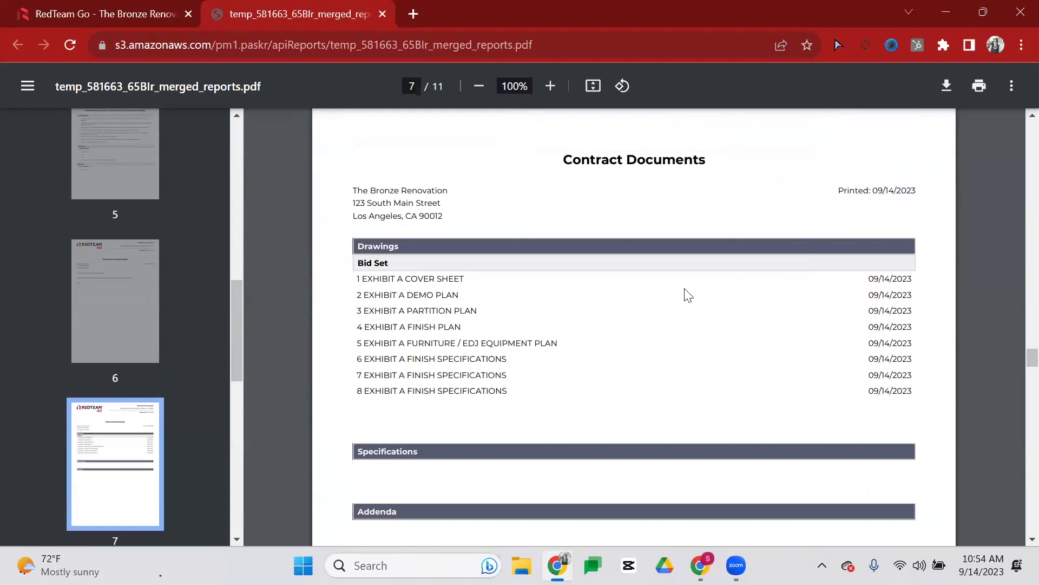
scroll(541, 329, down, 3)
scroll(561, 294, down, 4)
scroll(256, 411, up, 4)
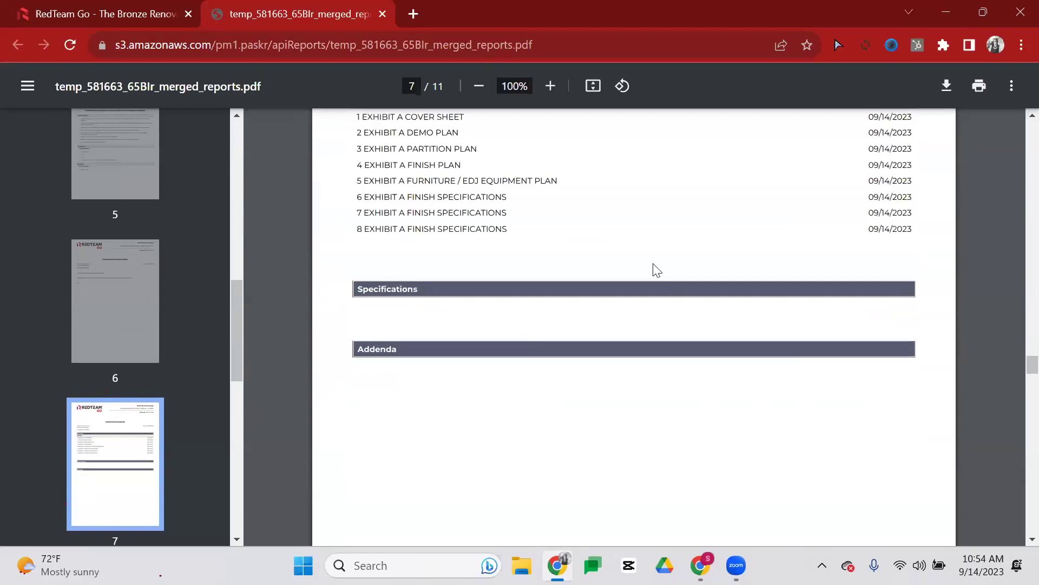
scroll(489, 483, up, 4)
- Read through the résumé and Drawing Log pages of the merged PDF and continue to the Alternate Report
scroll(592, 295, down, 15)
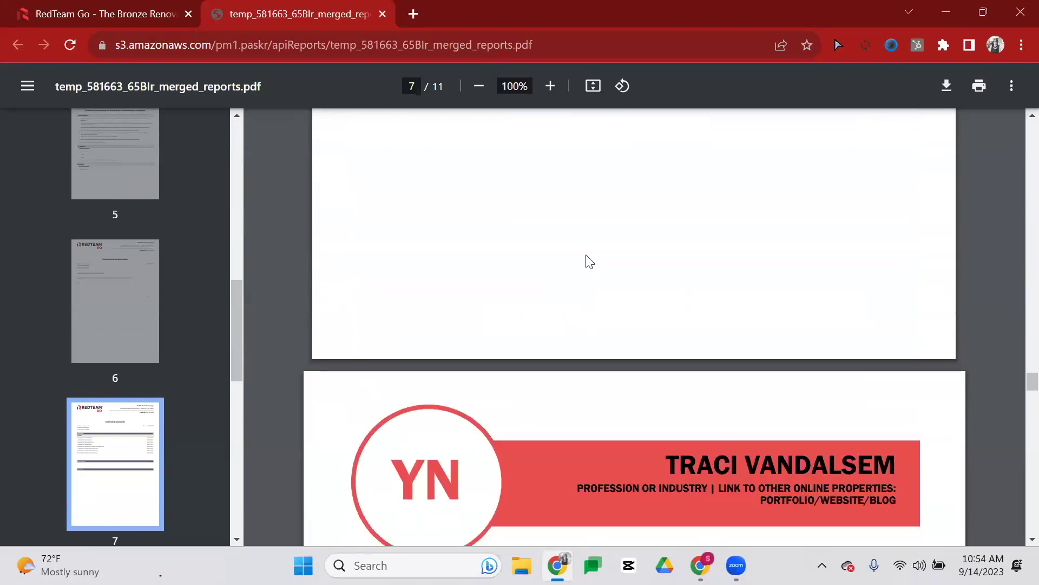
scroll(650, 285, up, 3)
scroll(686, 257, down, 4)
scroll(685, 256, down, 15)
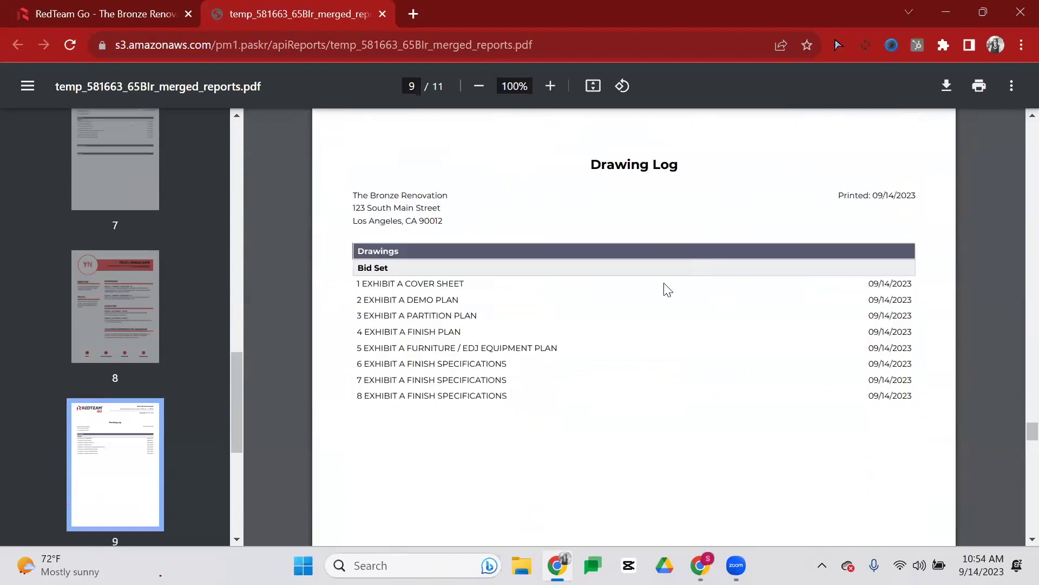
scroll(667, 290, down, 2)
scroll(549, 327, down, 12)
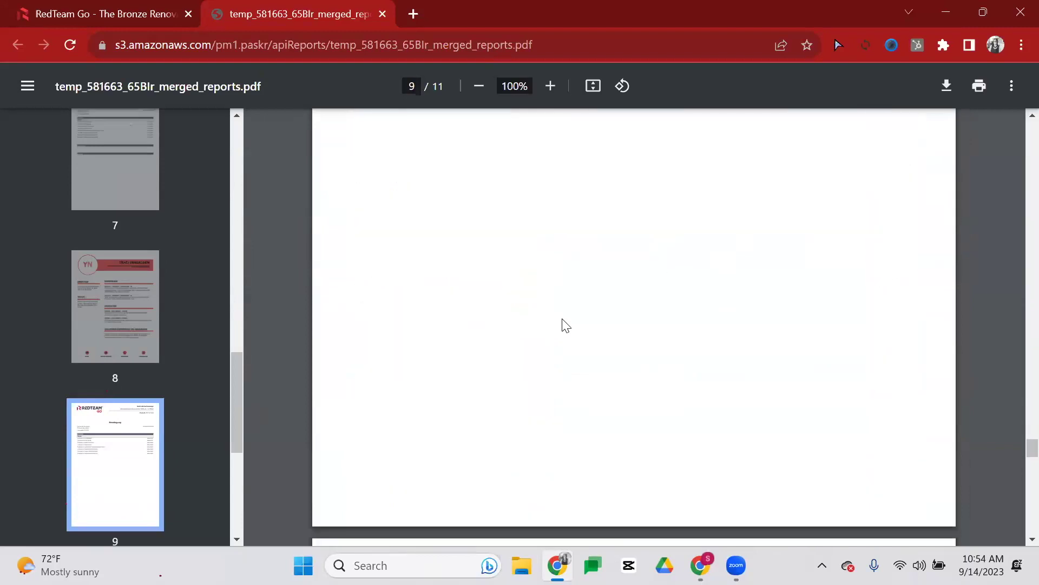
scroll(641, 328, down, 2)
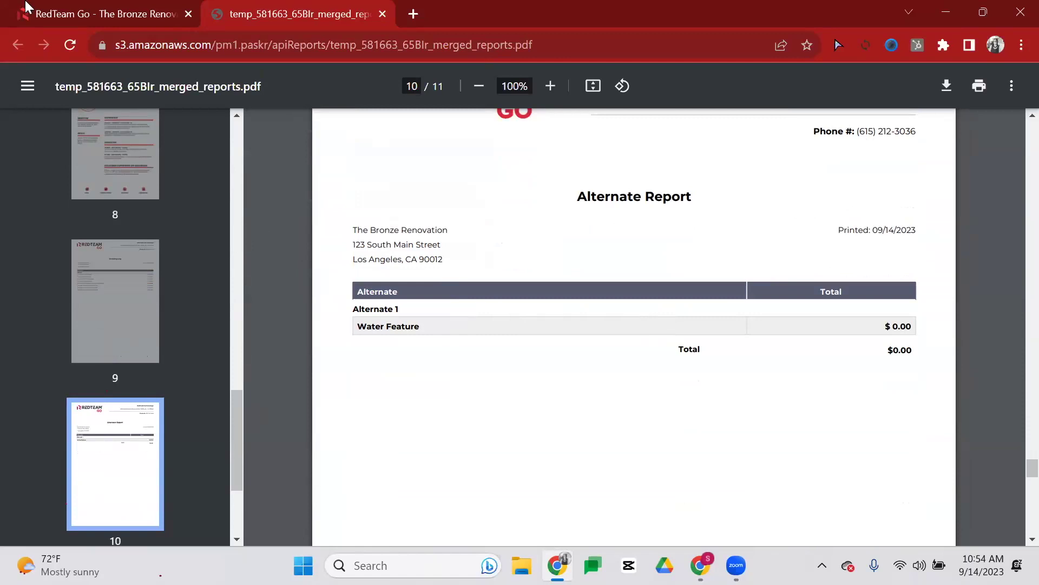
- Check the proposal email form, return to the merged PDF, and review the remaining pages through Bid Item Notes
key(ctrl+shift+Tab)
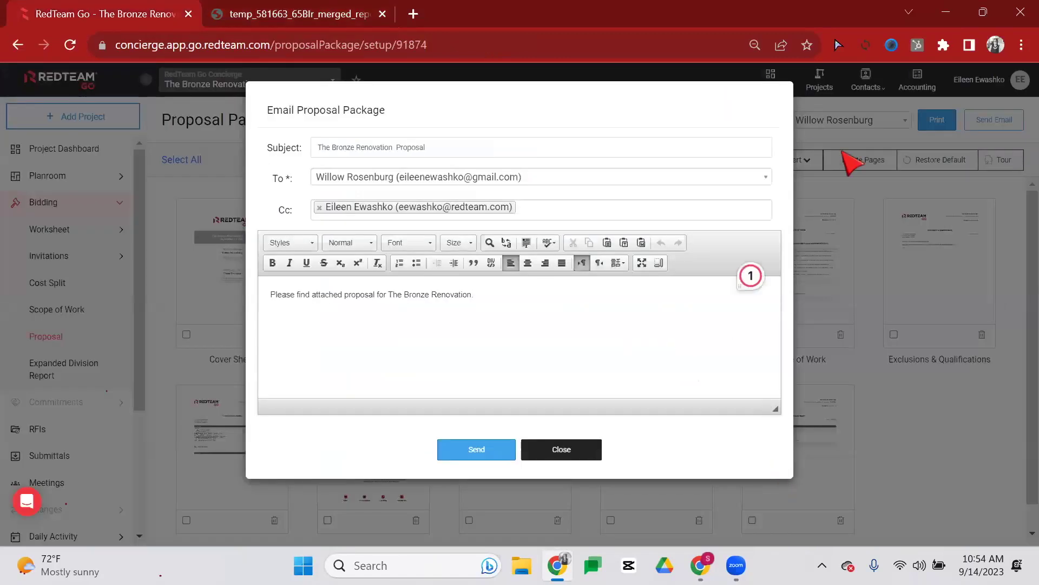
click(223, 11)
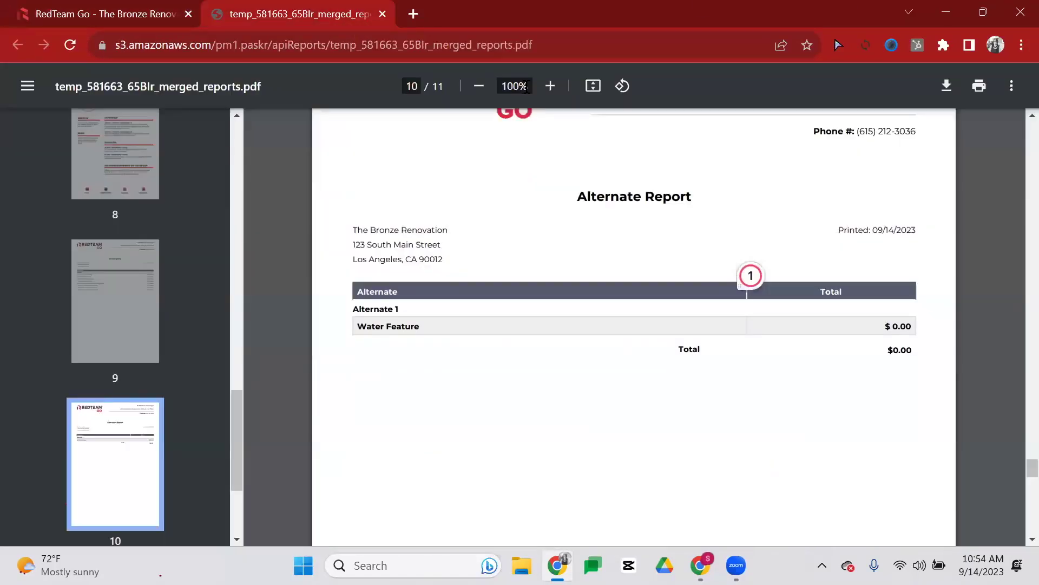
scroll(496, 367, down, 3)
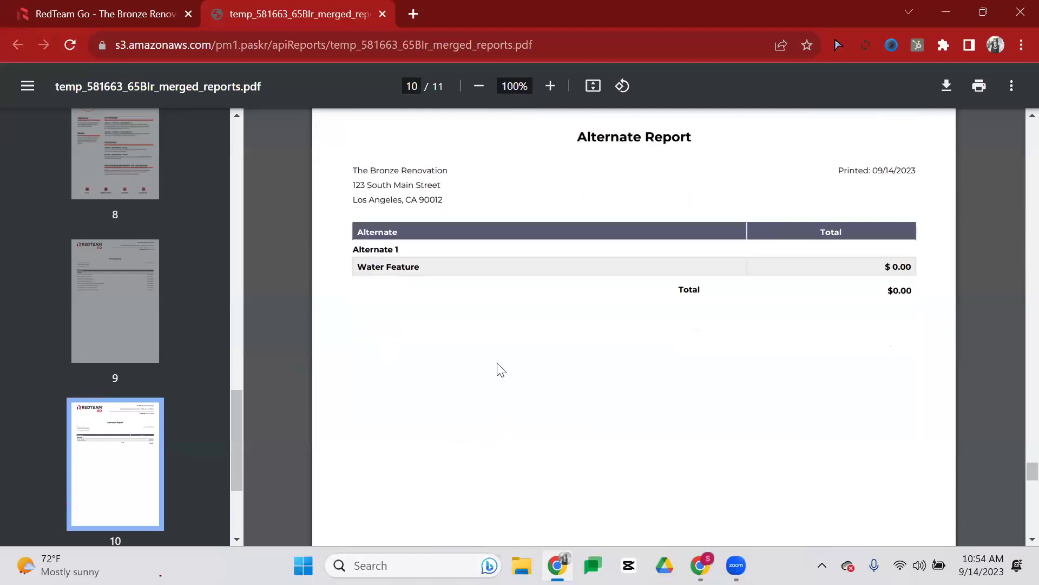
scroll(781, 357, down, 15)
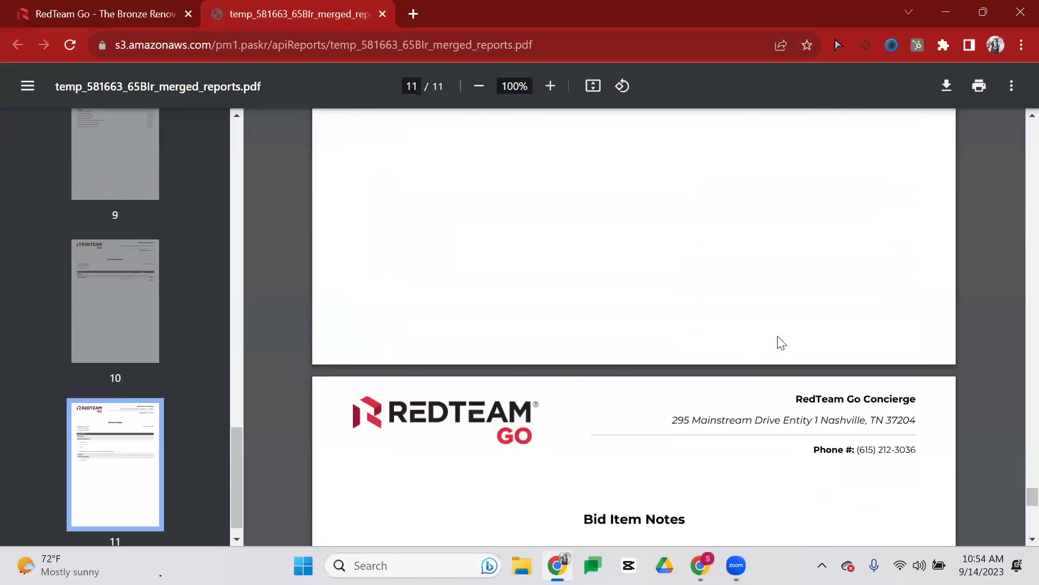
scroll(758, 260, up, 4)
scroll(754, 258, down, 8)
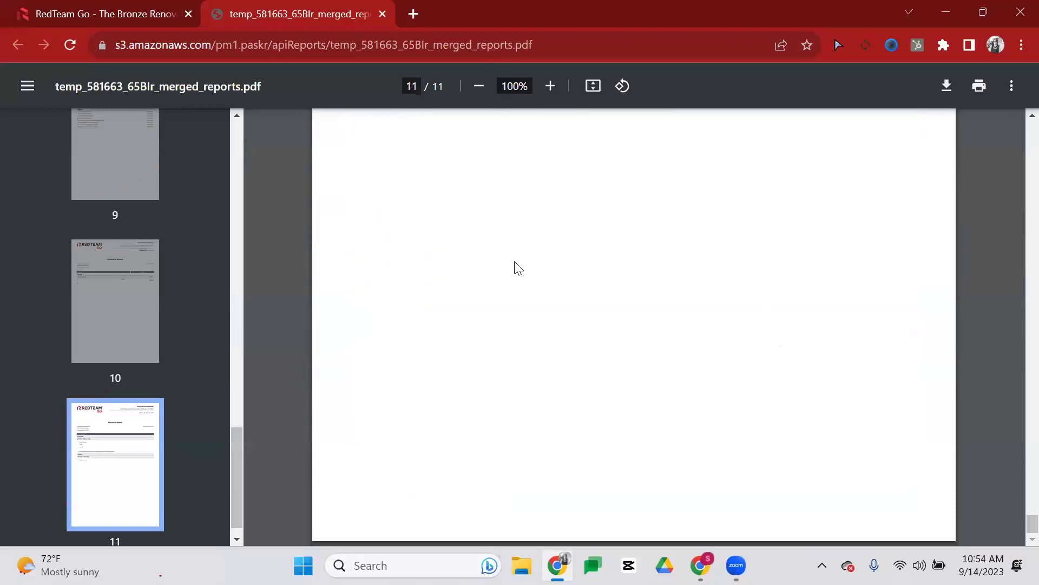
- Return to the proposal email form and send The Bronze Renovation proposal package to the selected recipient and Cc contact
click(152, 14)
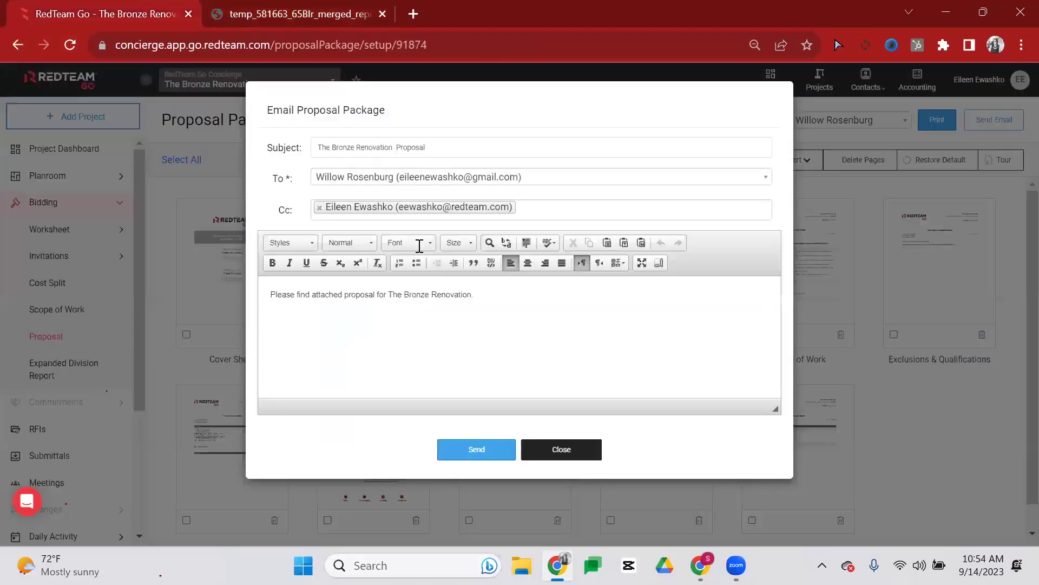
click(477, 452)
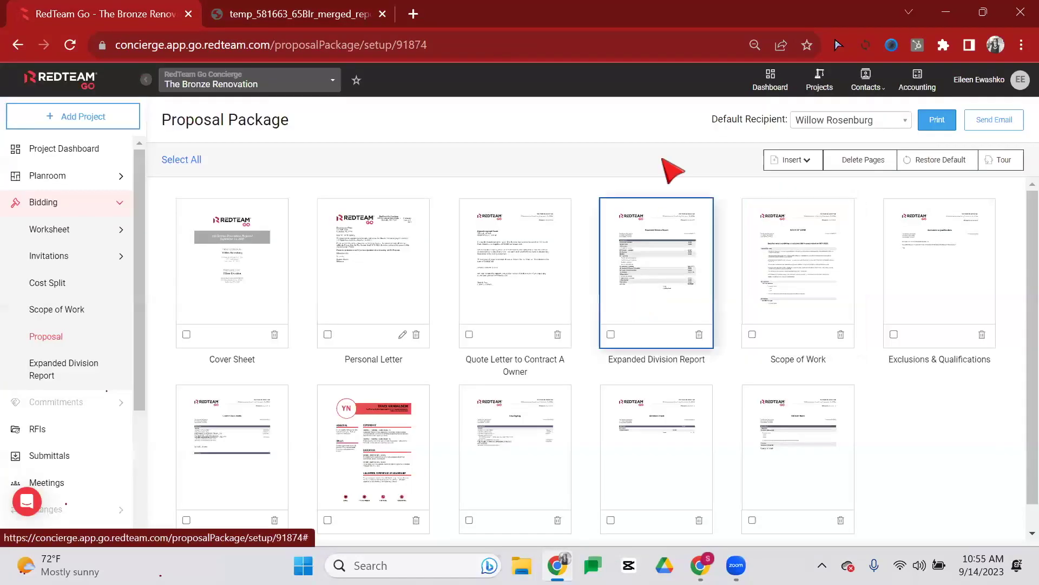
- From the project dashboard, set The Bronze Renovation's original bid to Pending, declining the budget check's offer to return to the Estimate Worksheet
click(67, 156)
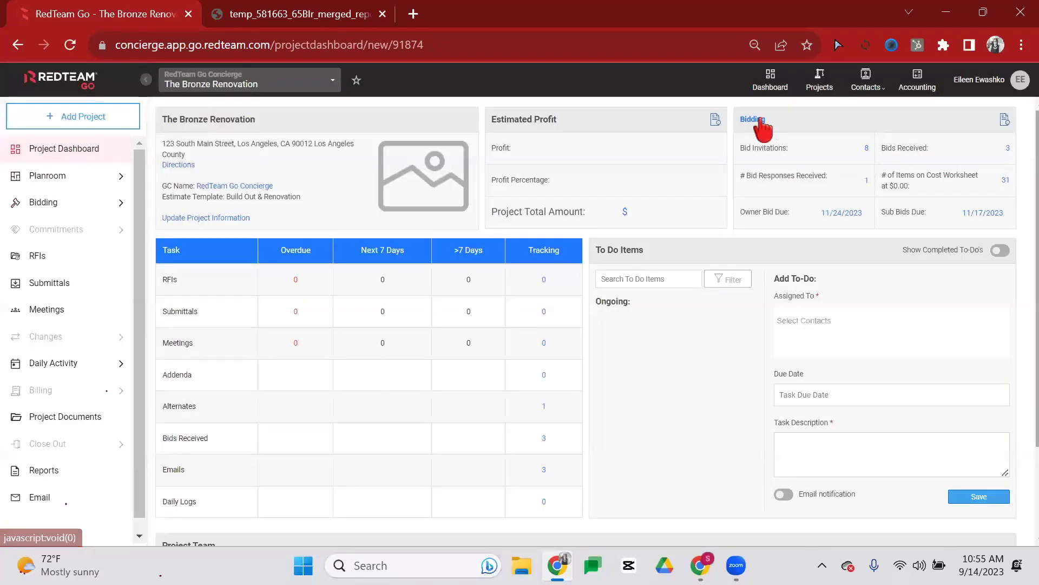
mouse_move(753, 123)
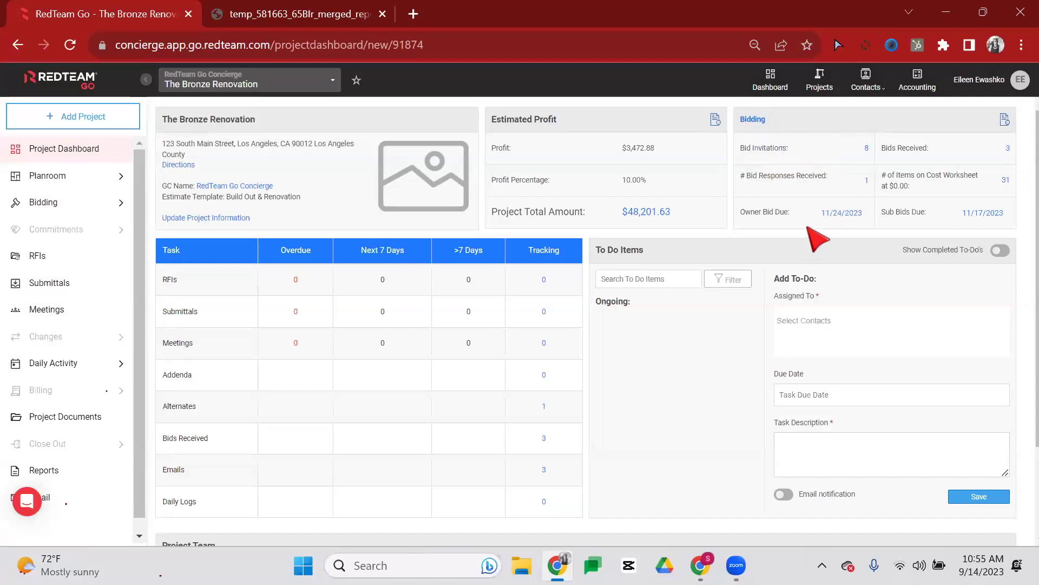
click(760, 148)
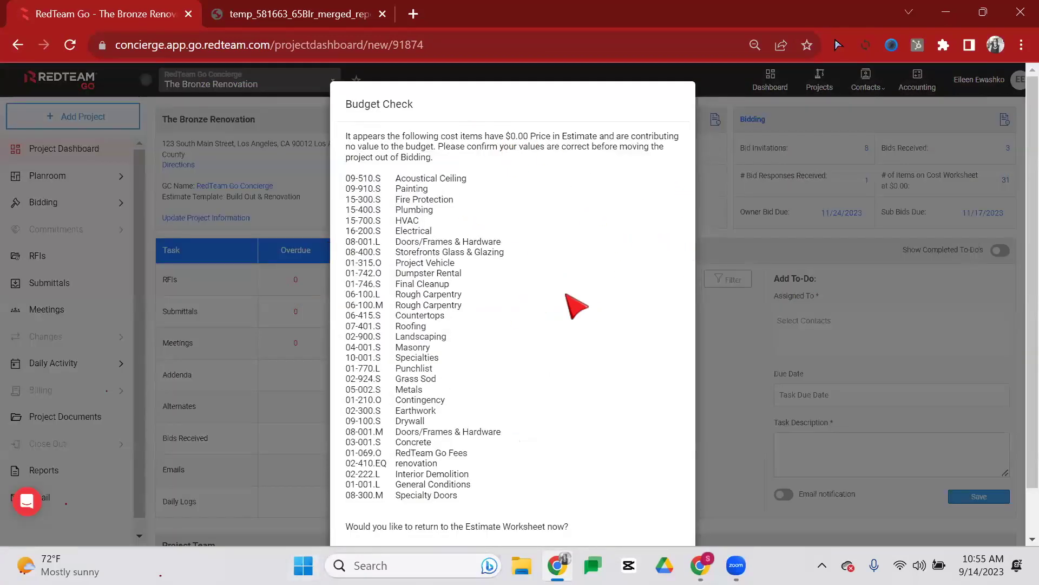
scroll(576, 306, down, 1)
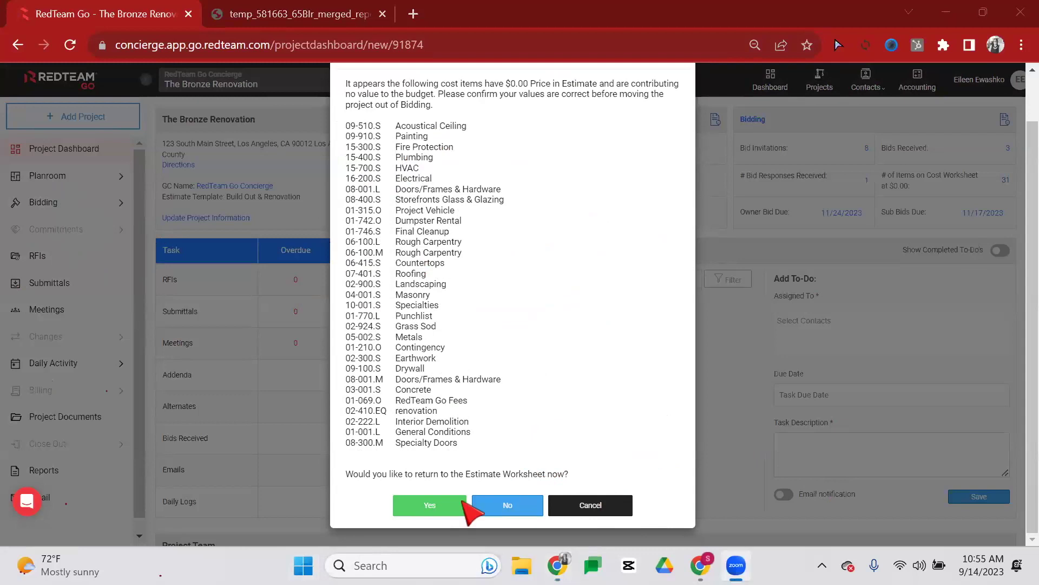
click(523, 510)
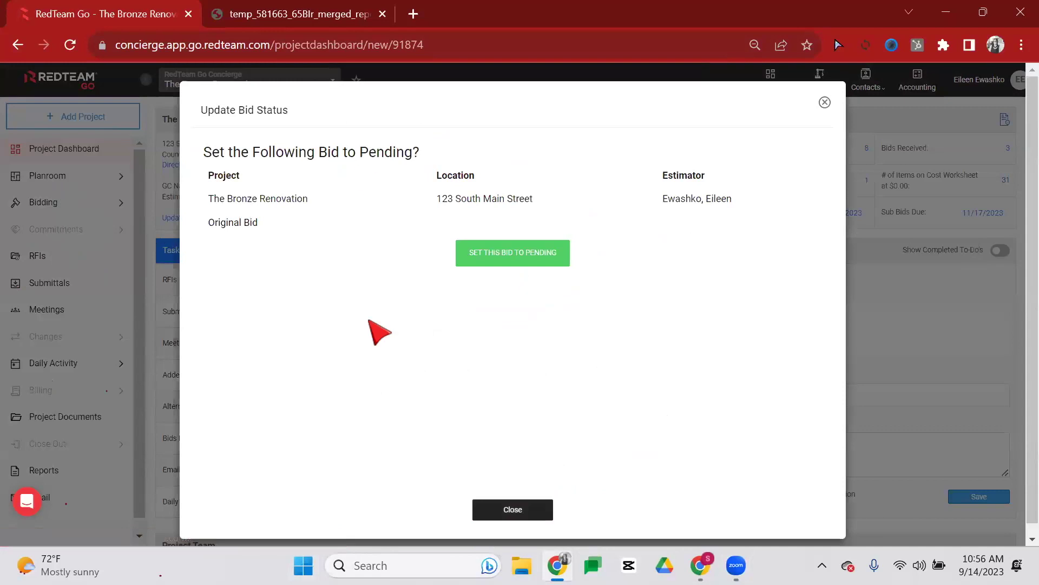
click(533, 254)
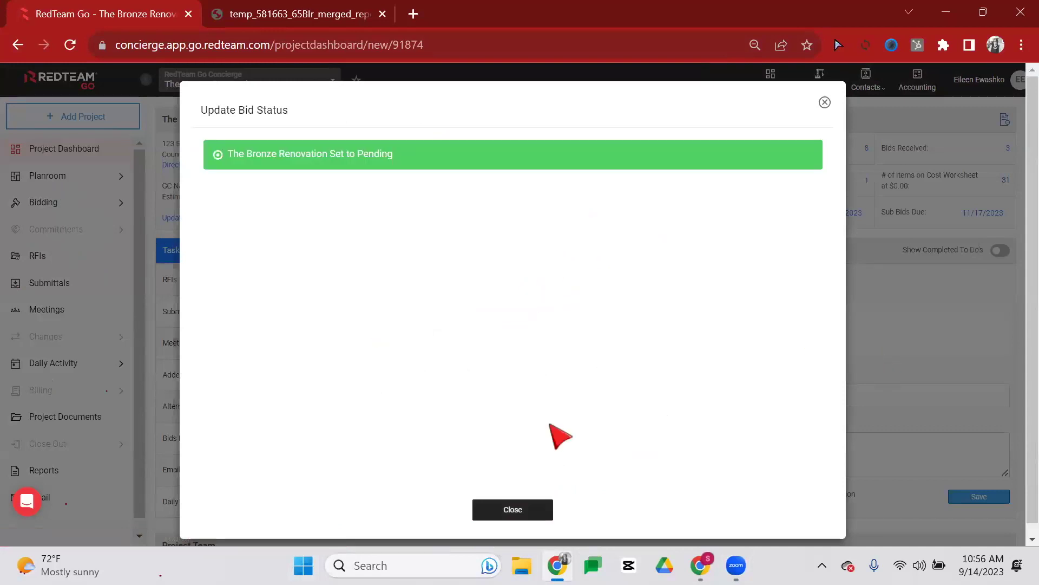